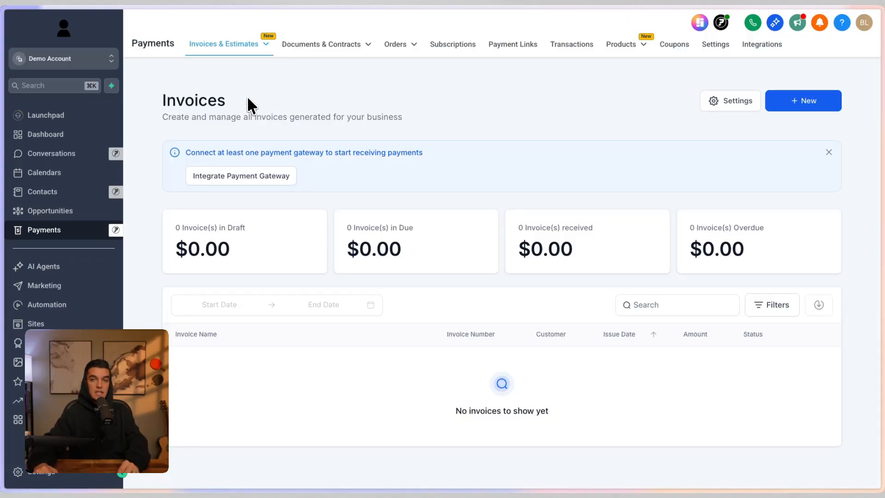
# Open the invoice settings and review the Business Information fields, including the logo, business name and address.
pyautogui.moveTo(204, 43)
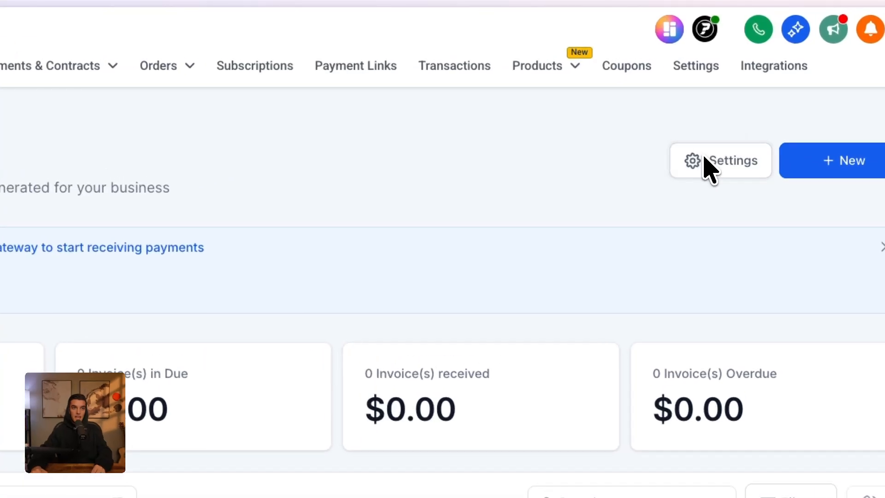
pyautogui.click(709, 104)
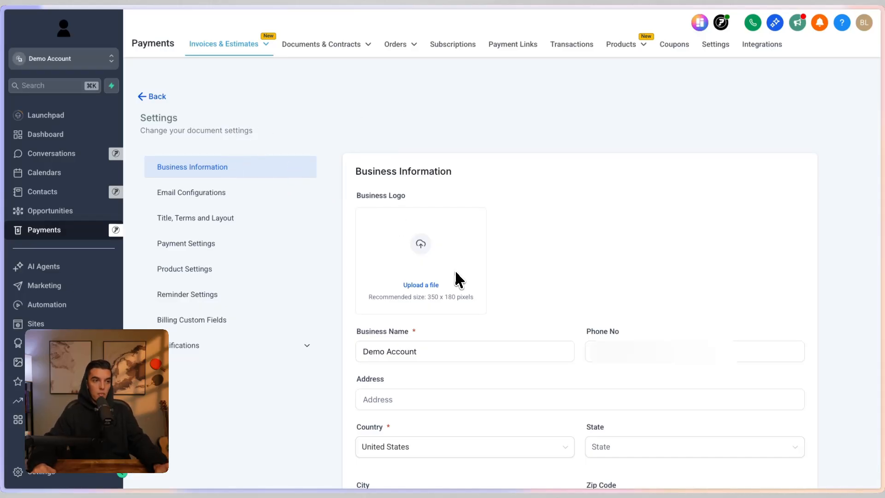
pyautogui.scroll(-1, 454, 269)
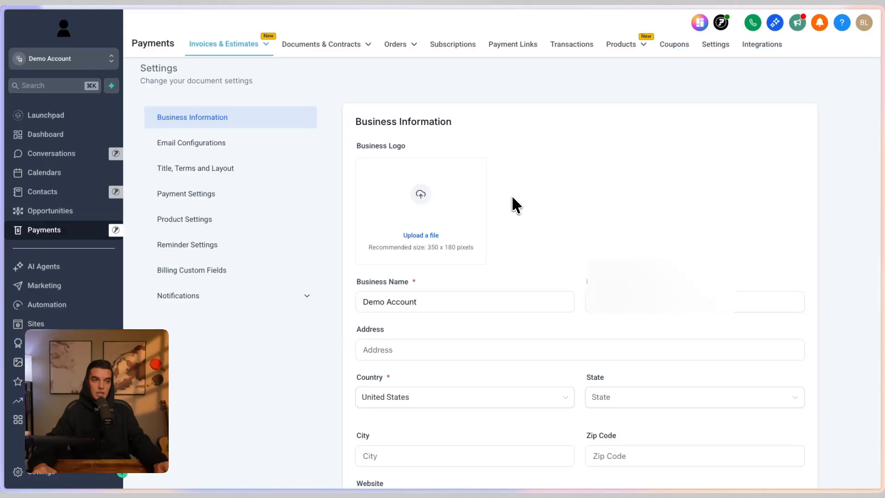
pyautogui.scroll(-1, 511, 199)
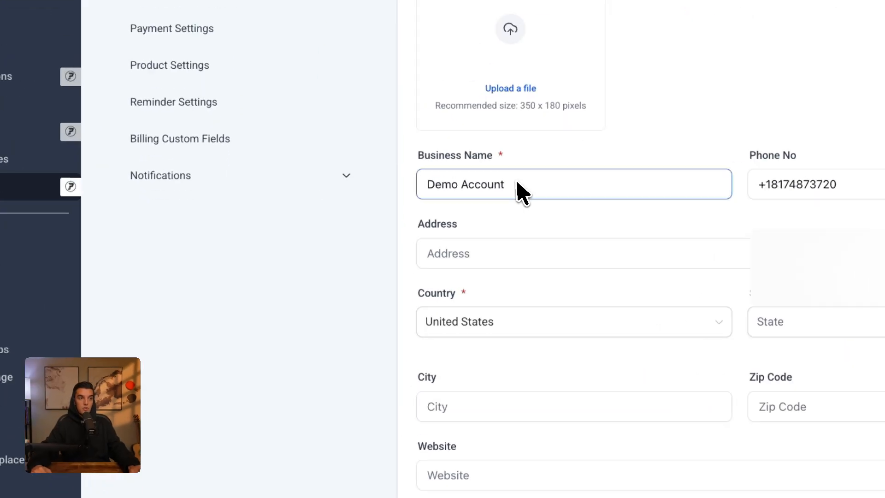
pyautogui.moveTo(423, 238); pyautogui.dragTo(317, 237)
pyautogui.click(434, 125)
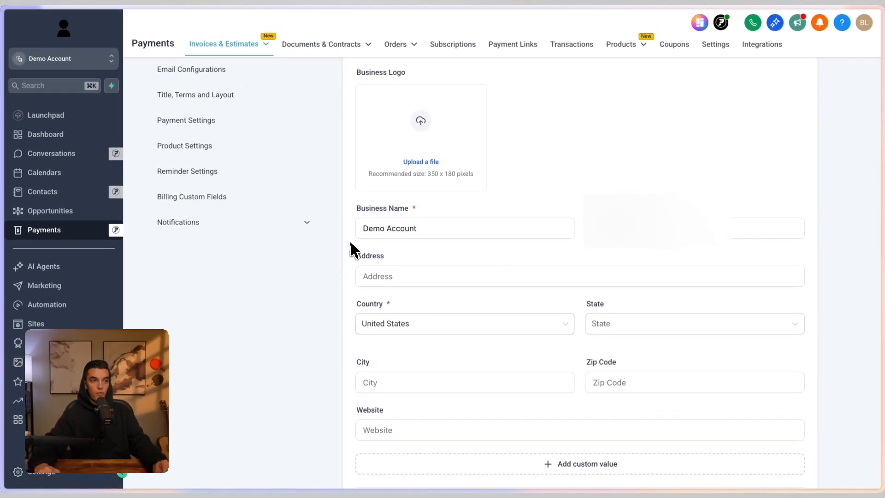
pyautogui.click(401, 233)
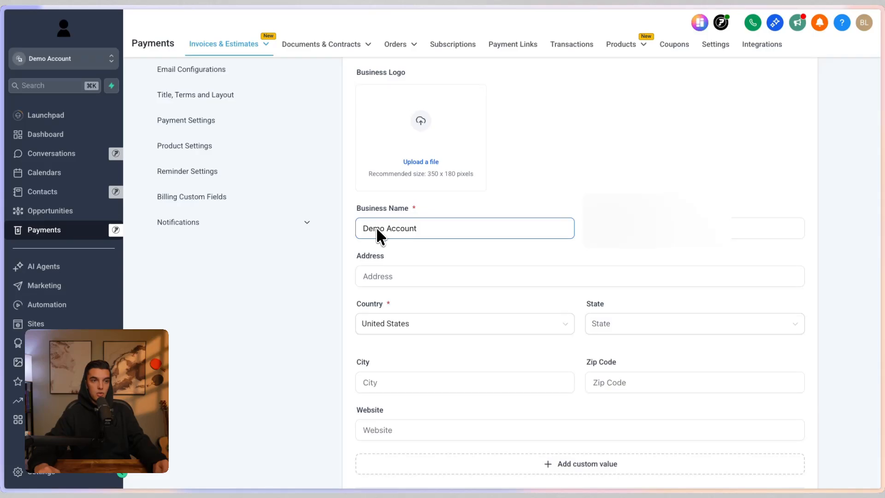
pyautogui.scroll(-1, 397, 286)
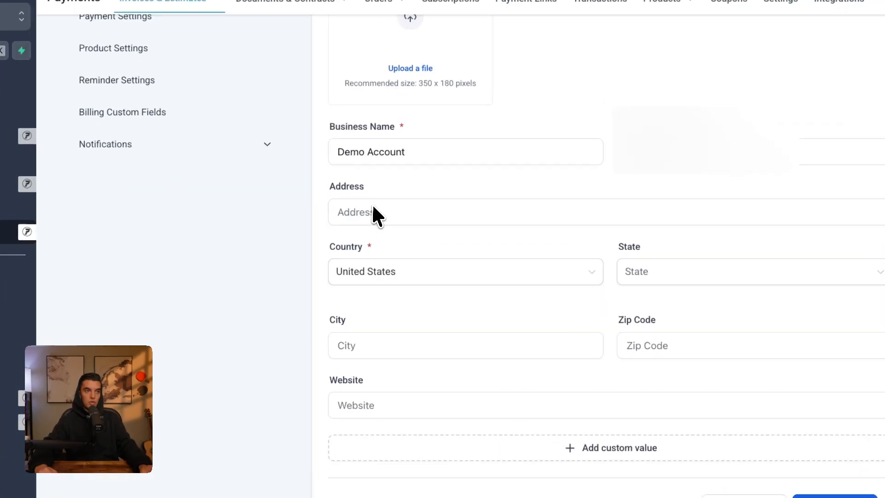
pyautogui.click(403, 222)
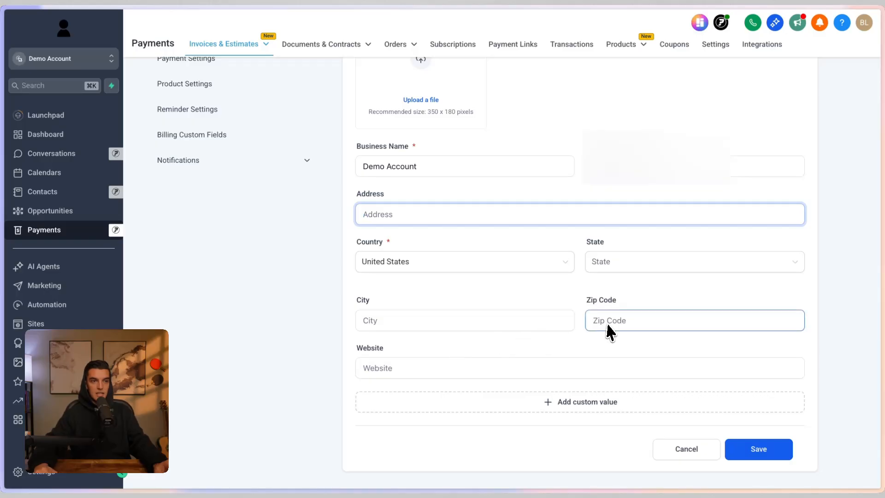
# Add a custom value to the business information, trying From Email before choosing Logo Image URL.
pyautogui.click(589, 404)
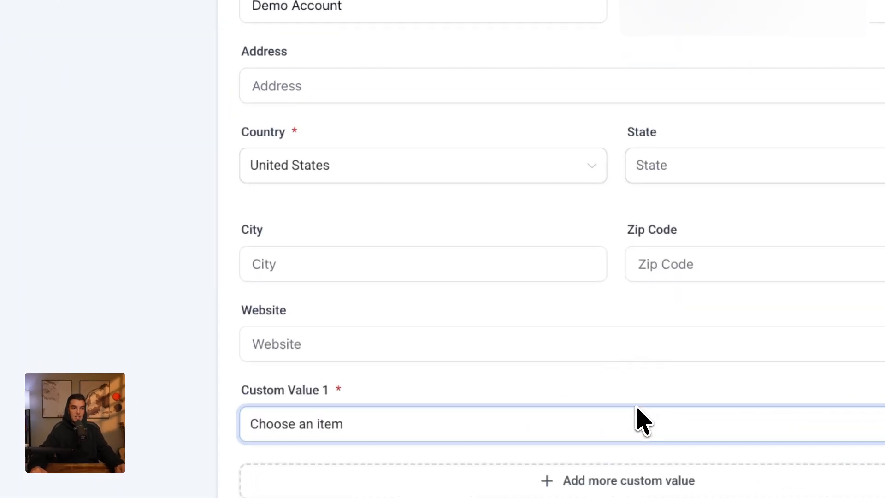
pyautogui.click(412, 350)
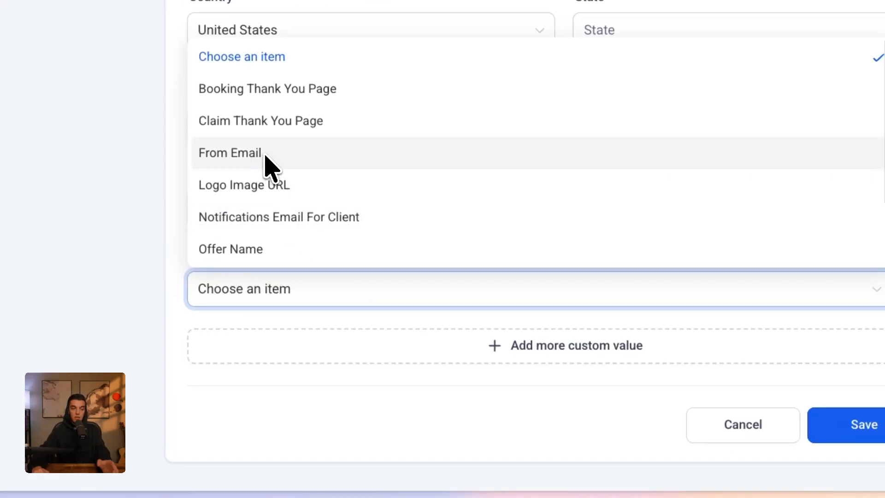
pyautogui.click(266, 156)
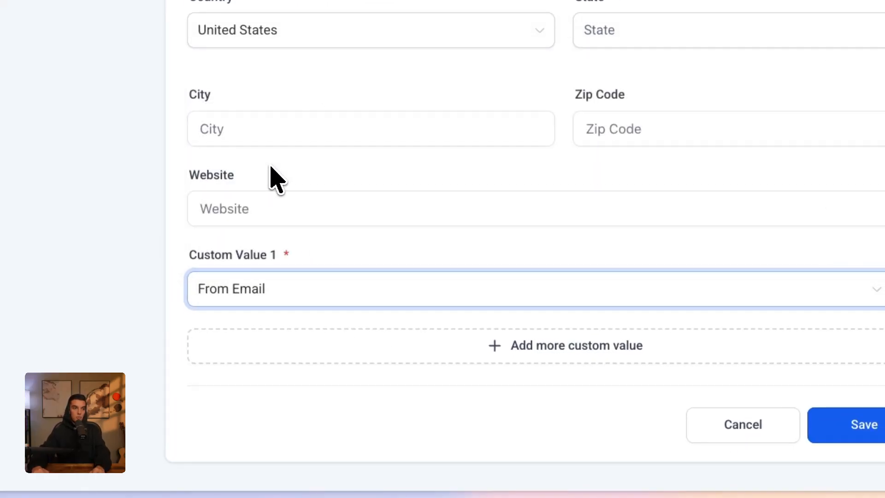
pyautogui.click(336, 291)
pyautogui.click(275, 197)
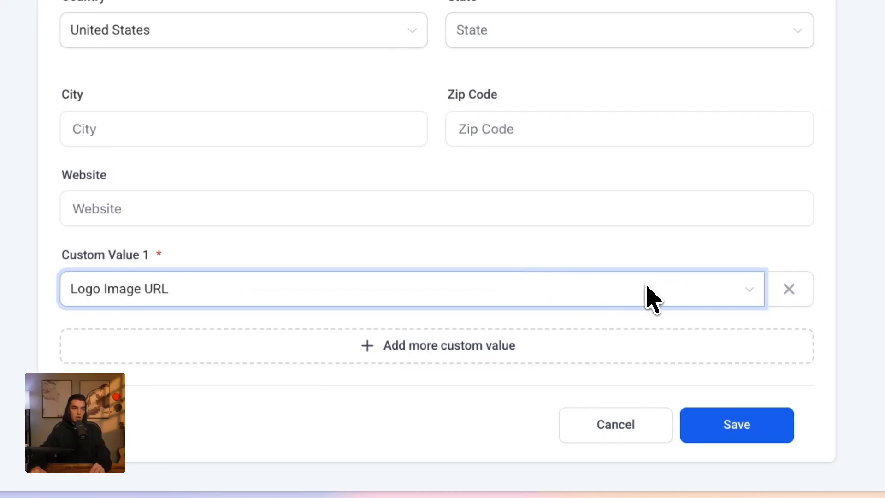
# Add a second custom value and switch Custom Value 1 to Booking Thank You Page, then to Offer Name.
pyautogui.click(429, 350)
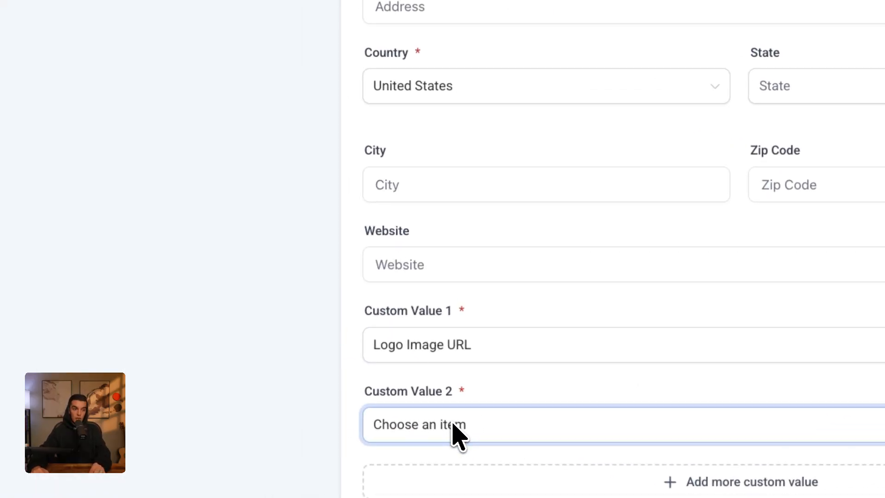
pyautogui.click(472, 345)
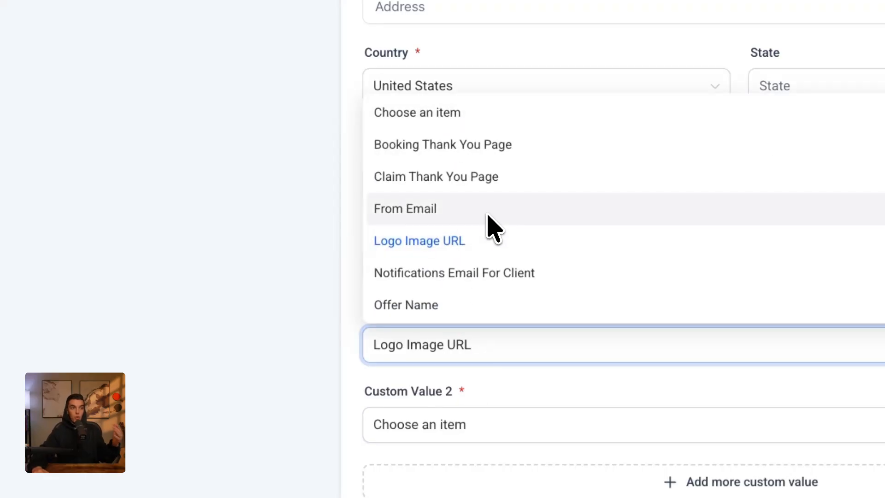
pyautogui.click(436, 158)
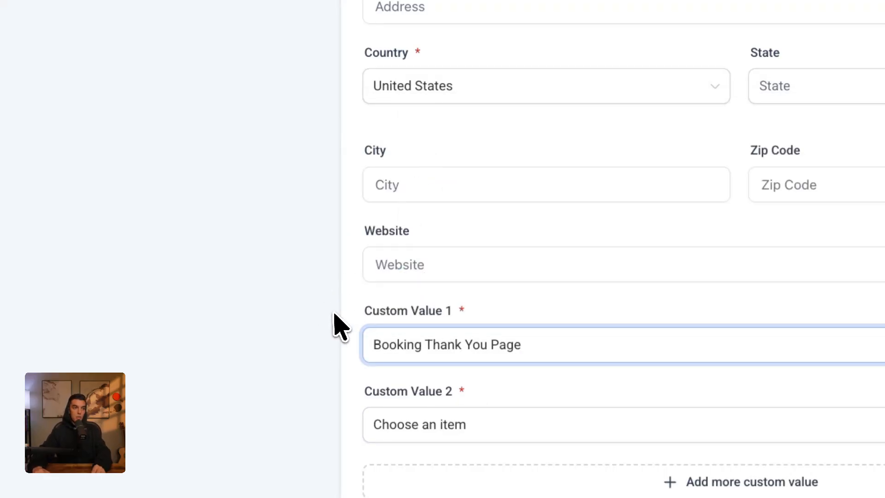
pyautogui.click(486, 347)
pyautogui.click(427, 303)
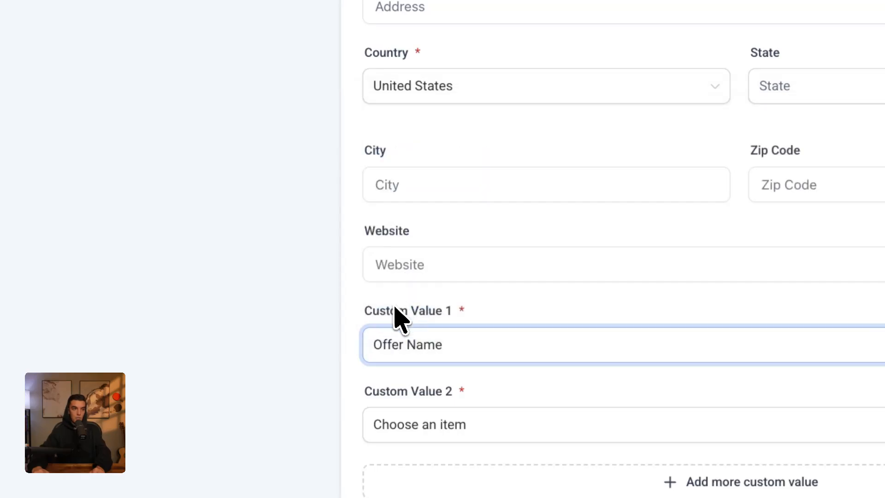
# Change Custom Value 1 in the business information to Twilio Number.
pyautogui.scroll(-2, 507, 350)
pyautogui.scroll(10, 397, 245)
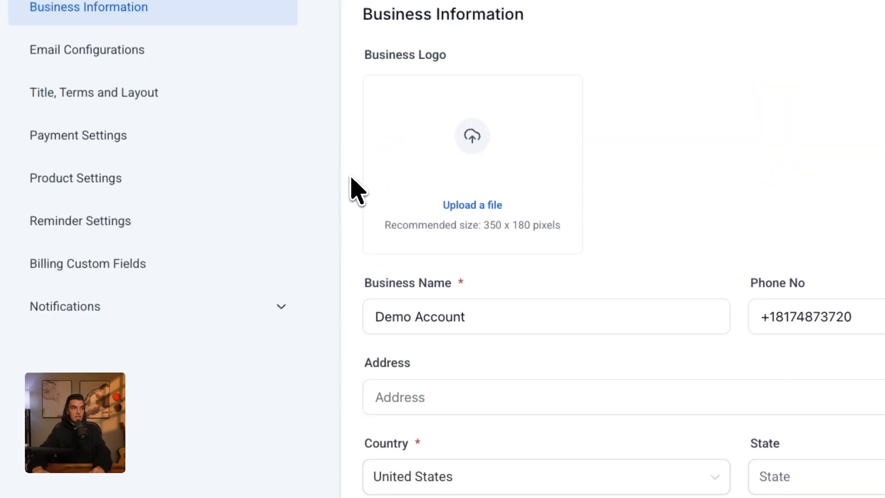
pyautogui.scroll(-10, 374, 256)
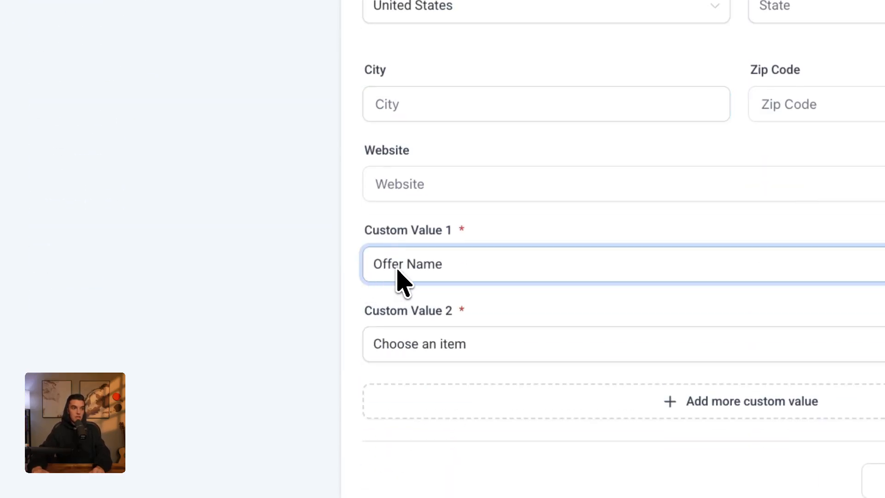
pyautogui.click(468, 274)
pyautogui.scroll(-2, 452, 369)
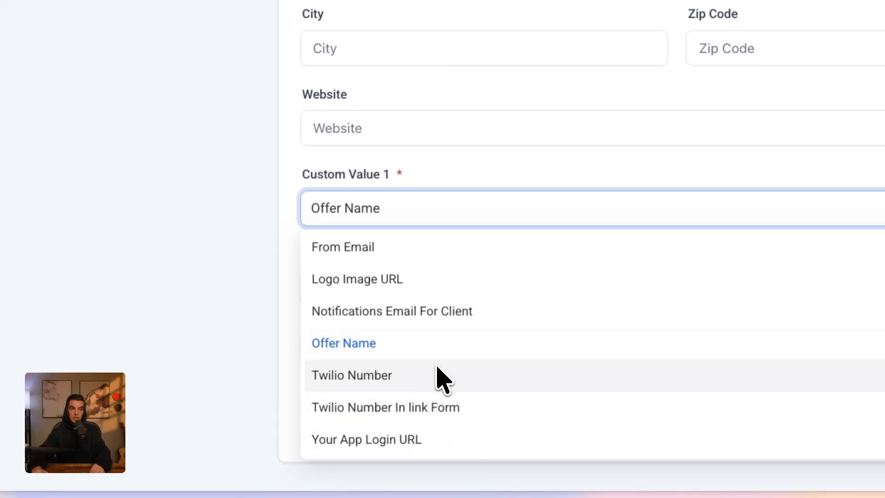
pyautogui.click(387, 383)
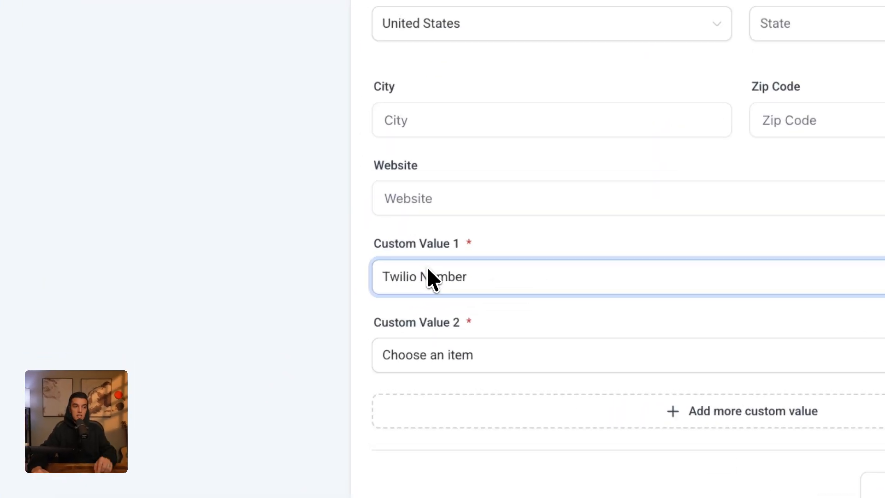
# Change Custom Value 1 in the business information to From Email.
pyautogui.click(428, 272)
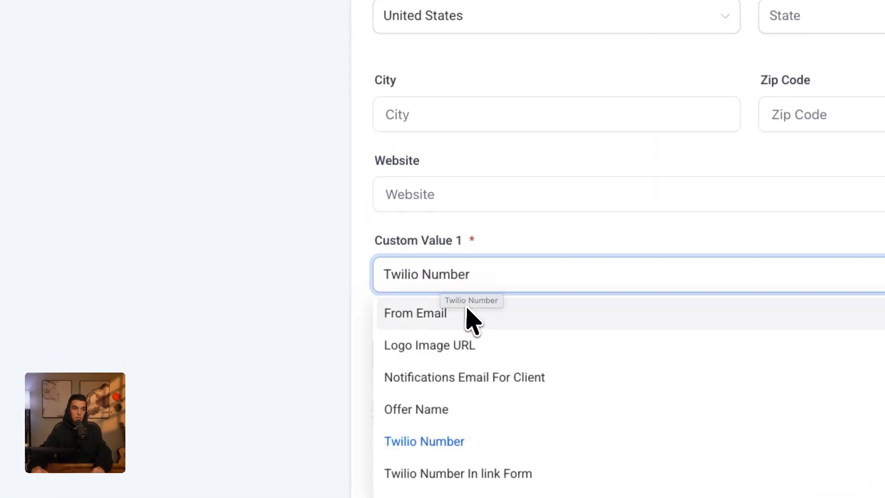
pyautogui.click(468, 317)
pyautogui.click(358, 251)
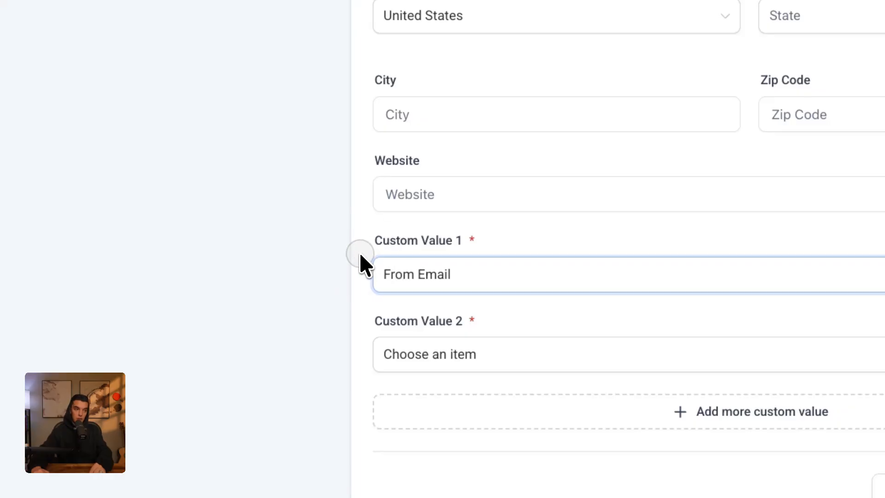
pyautogui.click(395, 271)
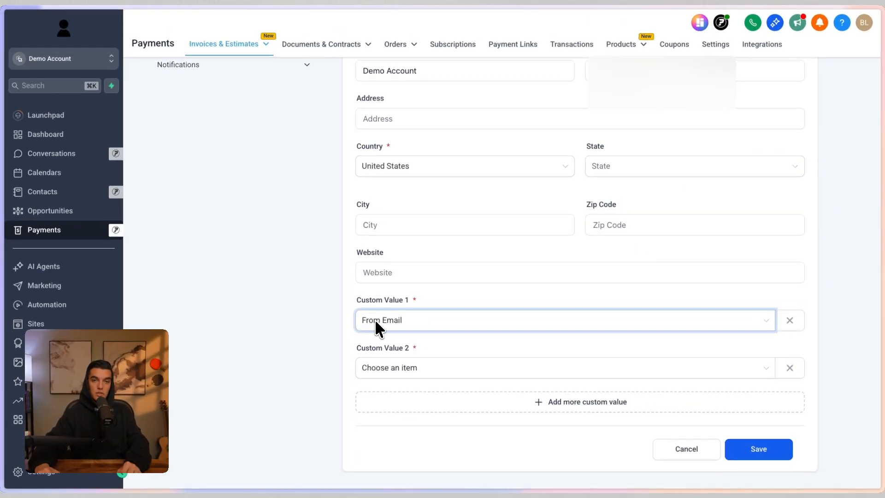
pyautogui.click(350, 311)
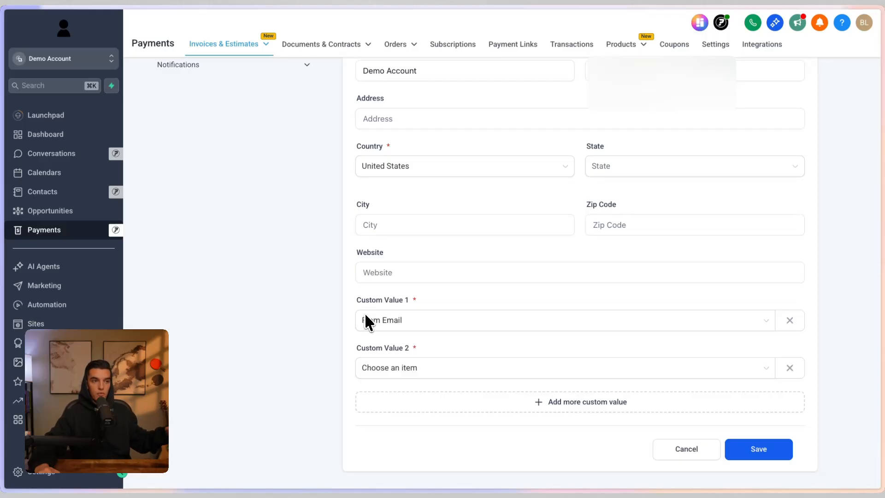
# Reopen the choices for Custom Value 1 and select Logo Image URL.
pyautogui.click(413, 323)
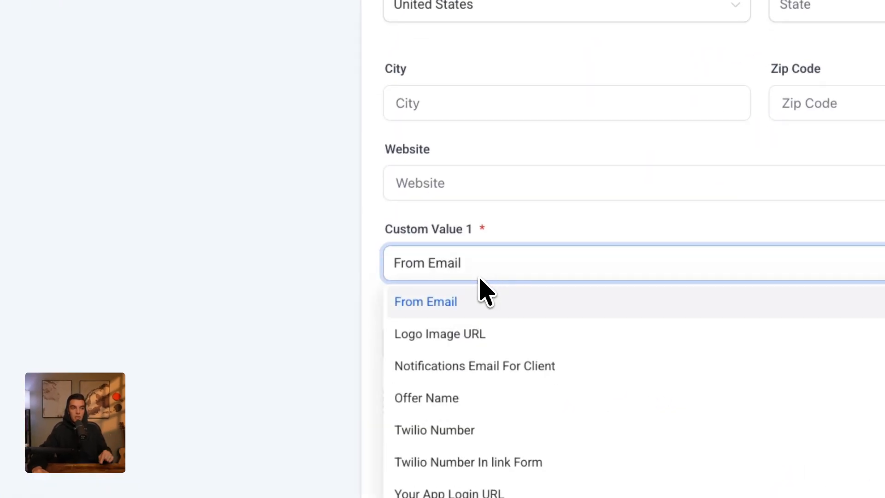
pyautogui.click(363, 234)
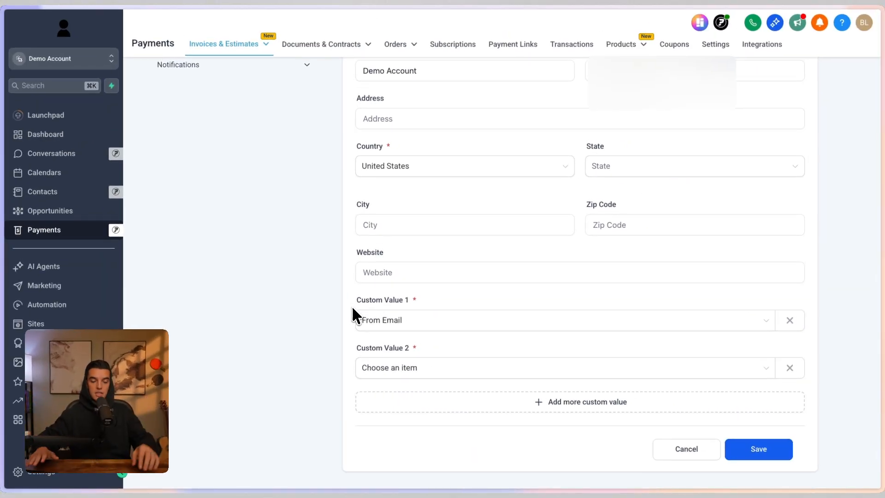
pyautogui.click(387, 322)
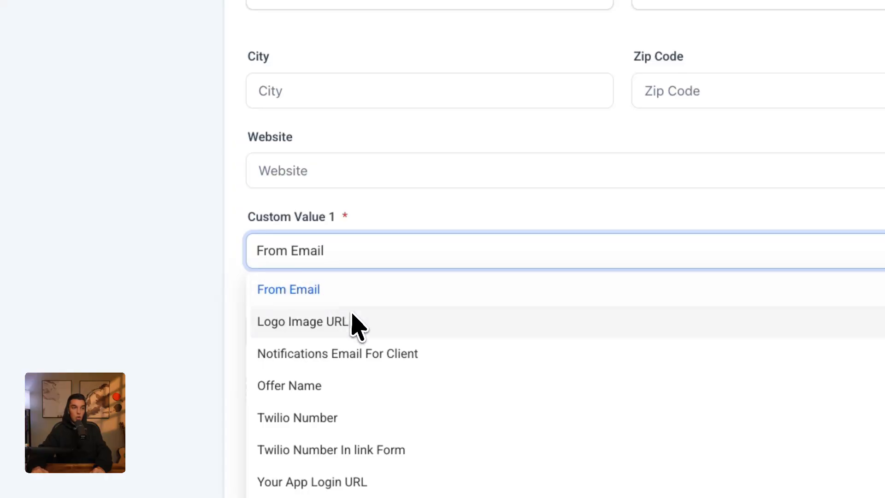
pyautogui.click(422, 363)
pyautogui.click(236, 231)
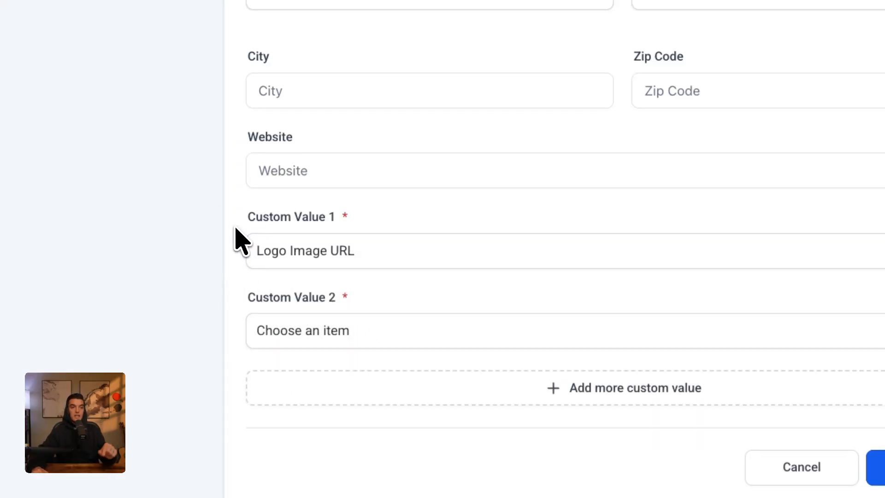
# Remove both custom values from the business information.
pyautogui.click(727, 289)
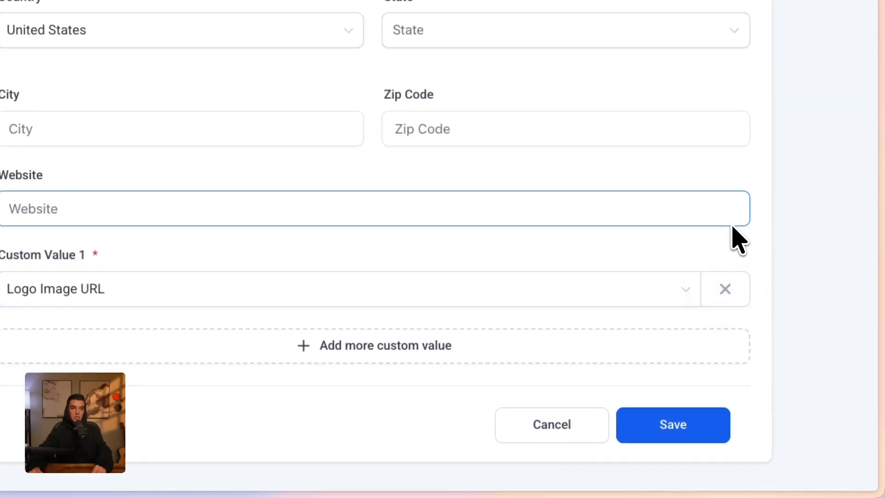
pyautogui.click(712, 298)
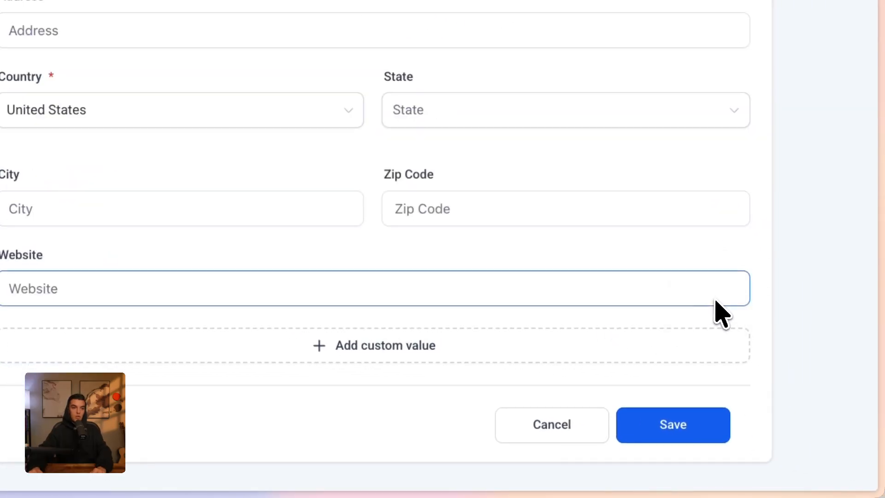
# Open the Email Configurations settings and check the From Name and From Email fields.
pyautogui.scroll(10, 673, 420)
pyautogui.click(192, 211)
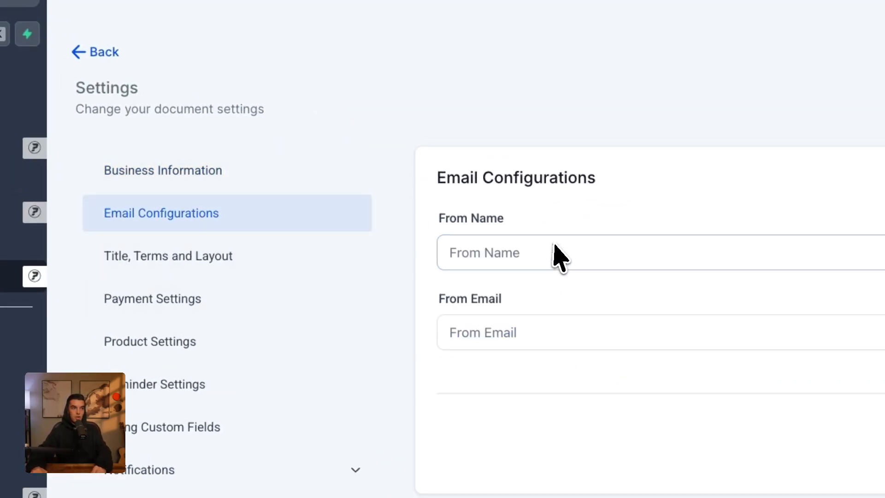
pyautogui.click(562, 260)
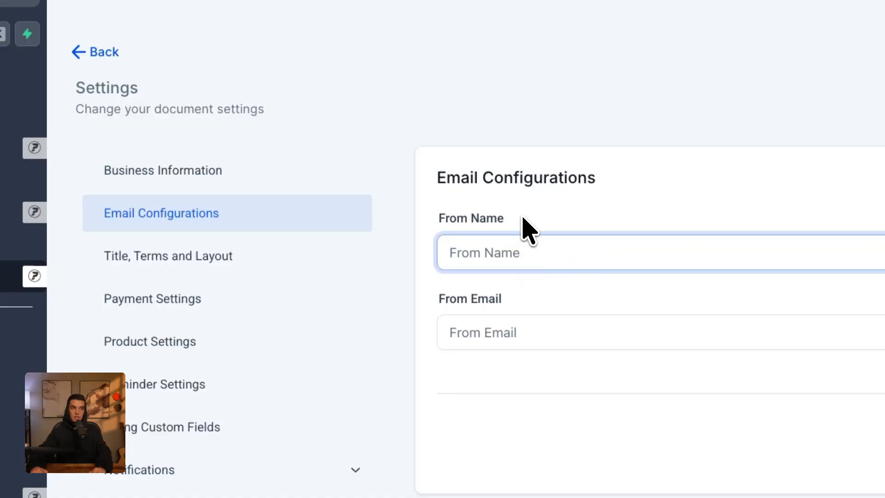
pyautogui.click(530, 334)
# Open the Title, Terms and Layout settings and review the estimate's Title and Terms/Notes fields, including the Custom Values option.
pyautogui.click(203, 265)
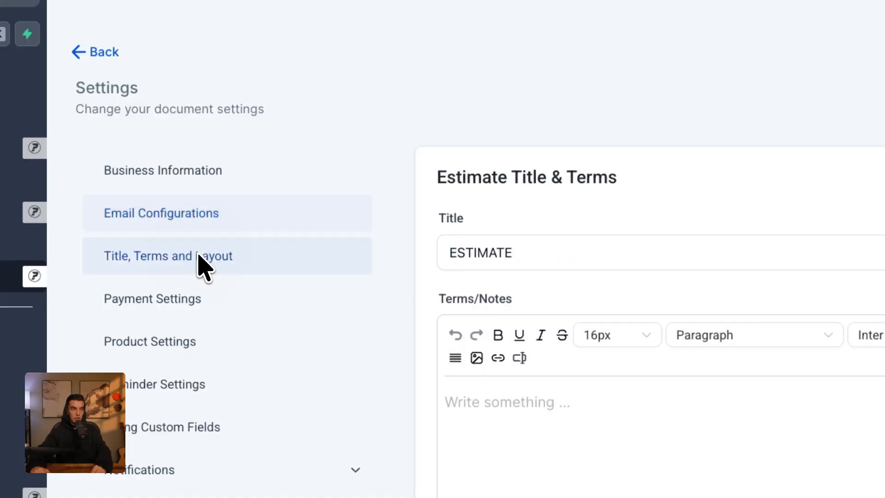
pyautogui.click(480, 254)
pyautogui.scroll(-1, 551, 255)
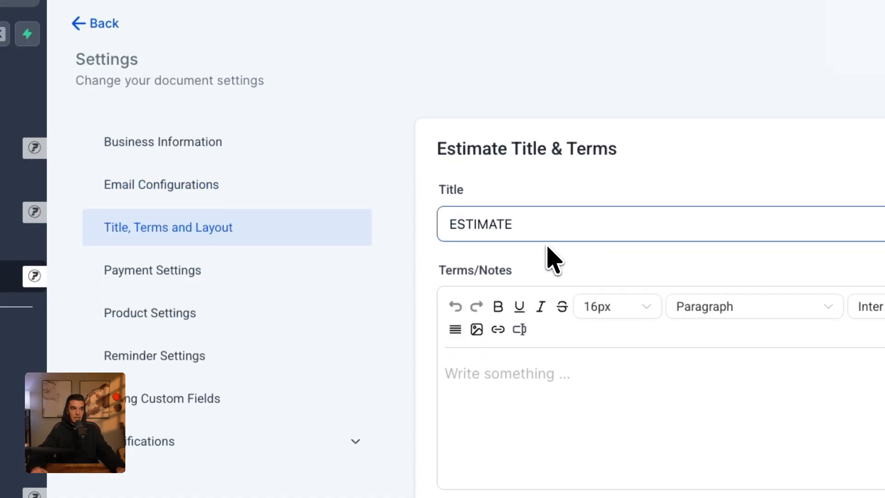
pyautogui.moveTo(543, 233); pyautogui.dragTo(449, 231)
pyautogui.scroll(-3, 553, 185)
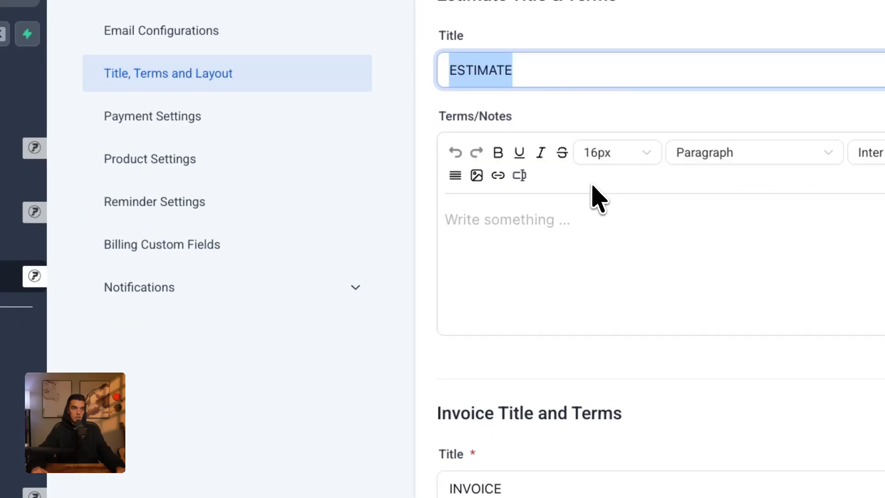
pyautogui.click(525, 247)
pyautogui.scroll(-1, 544, 272)
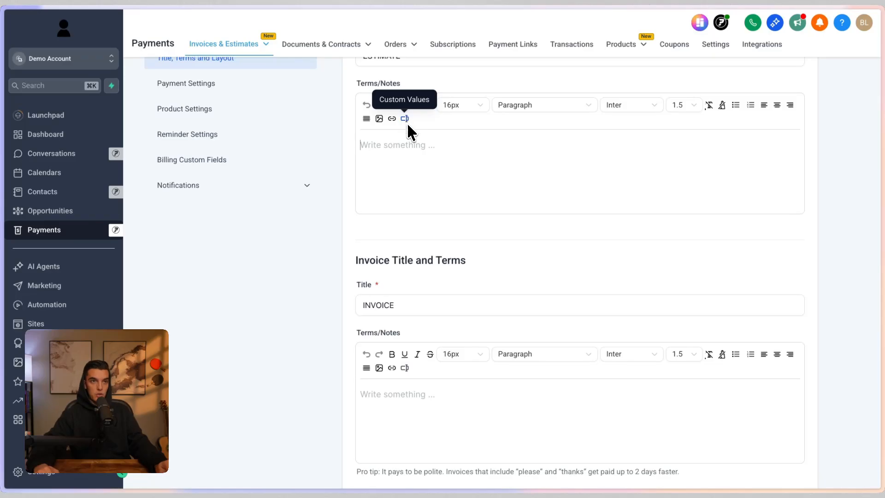
# Review the Invoice Title and Terms section and open the invoice layout for customizing.
pyautogui.scroll(-2, 452, 189)
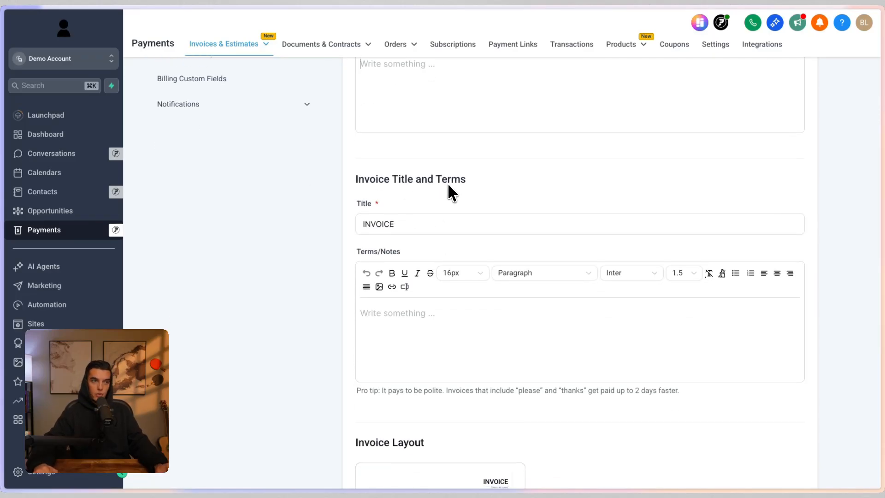
pyautogui.scroll(-4, 434, 203)
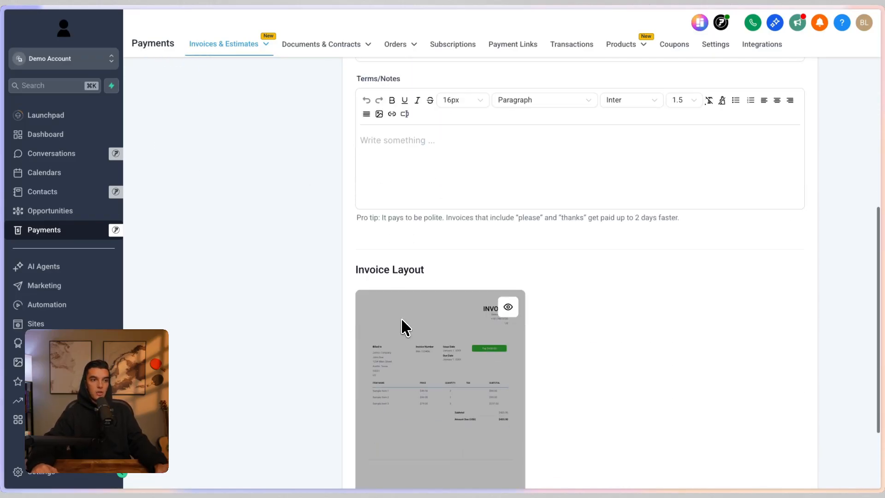
pyautogui.scroll(-2, 402, 326)
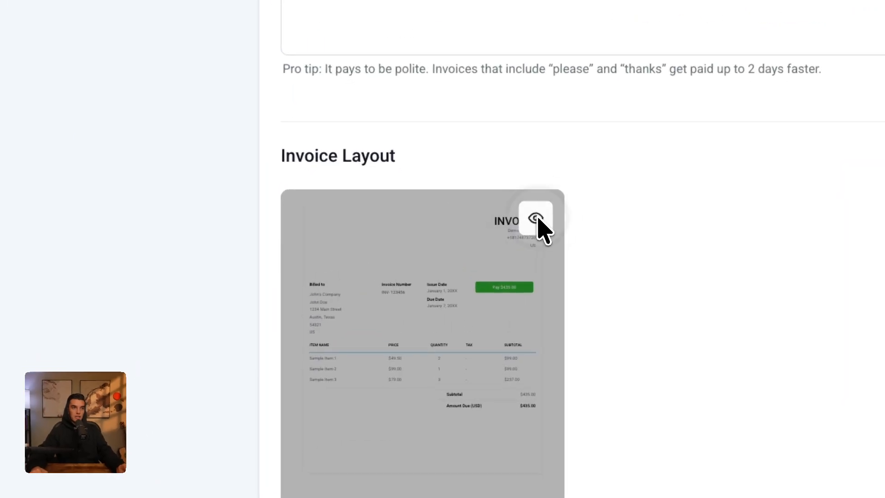
pyautogui.click(509, 227)
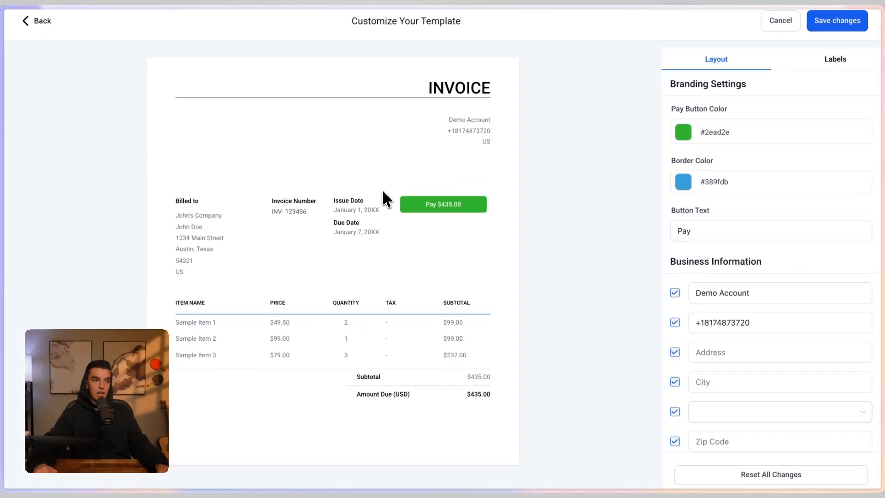
pyautogui.scroll(1, 383, 189)
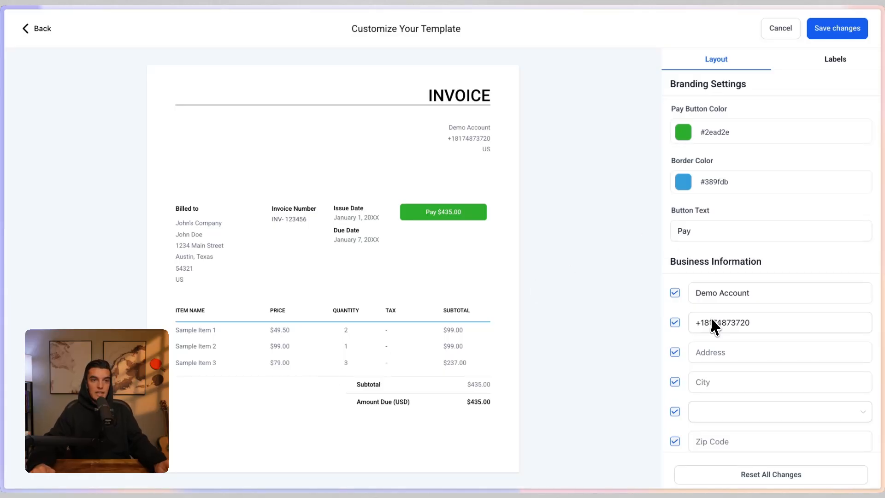
# Add a custom value to the template's business information, selecting Booking Thank You Page and switching it to Offer Name.
pyautogui.scroll(-4, 726, 314)
pyautogui.scroll(2, 722, 302)
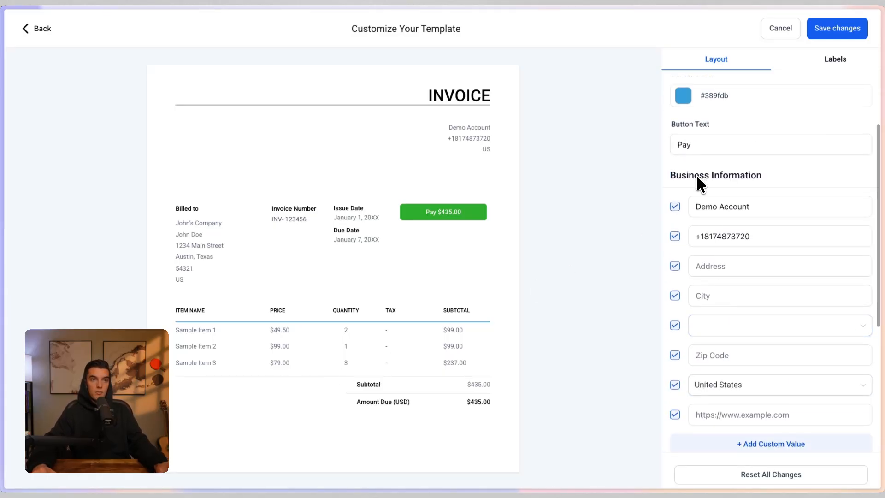
pyautogui.scroll(-1, 700, 364)
pyautogui.click(772, 402)
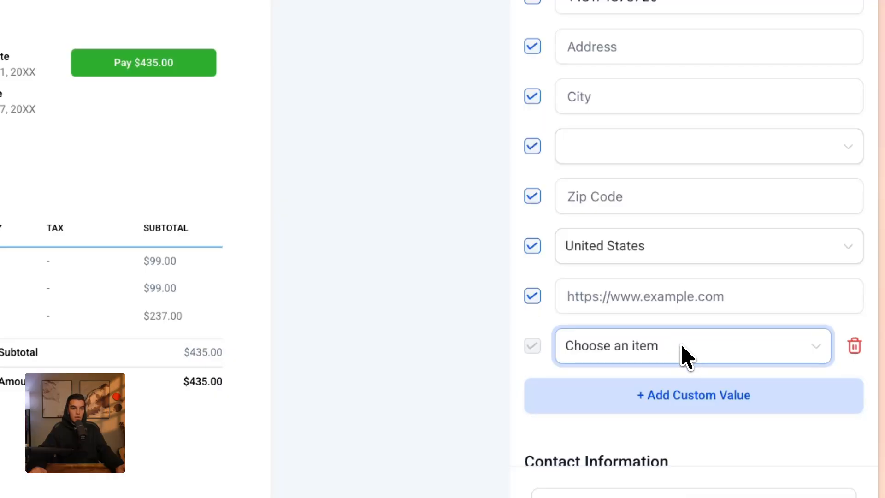
pyautogui.click(683, 349)
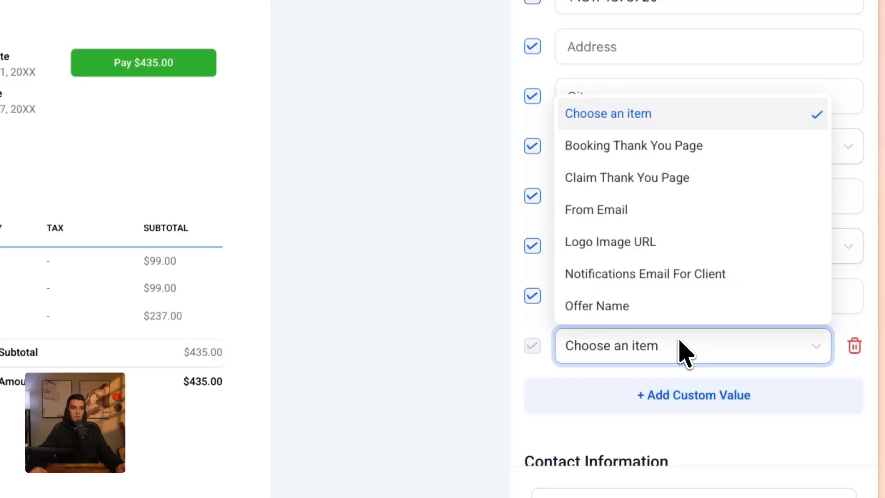
pyautogui.click(647, 147)
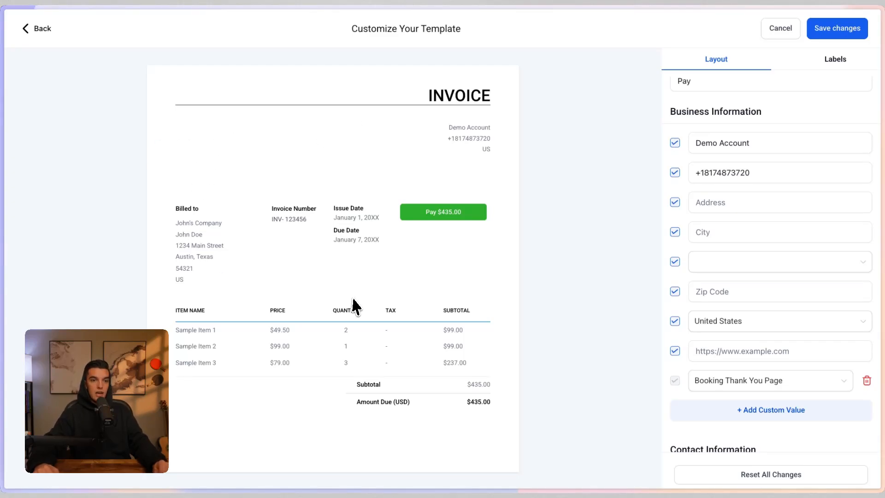
pyautogui.click(776, 383)
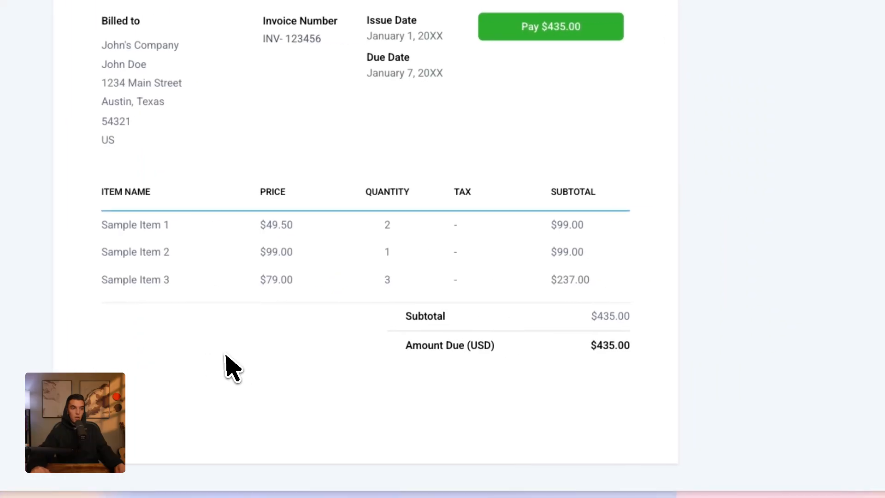
# Add a custom field to the template's contact information and set it to Puppy Name.
pyautogui.scroll(-6, 710, 374)
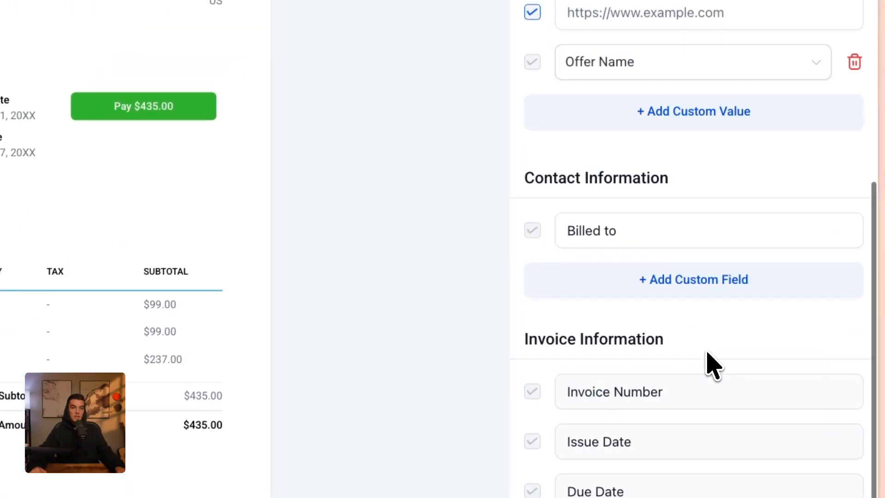
pyautogui.moveTo(612, 174); pyautogui.dragTo(717, 185)
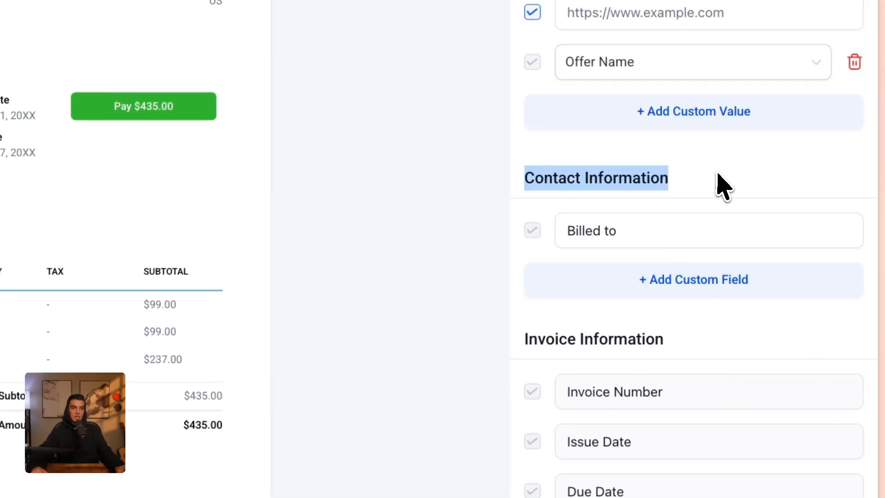
pyautogui.click(718, 291)
pyautogui.click(645, 295)
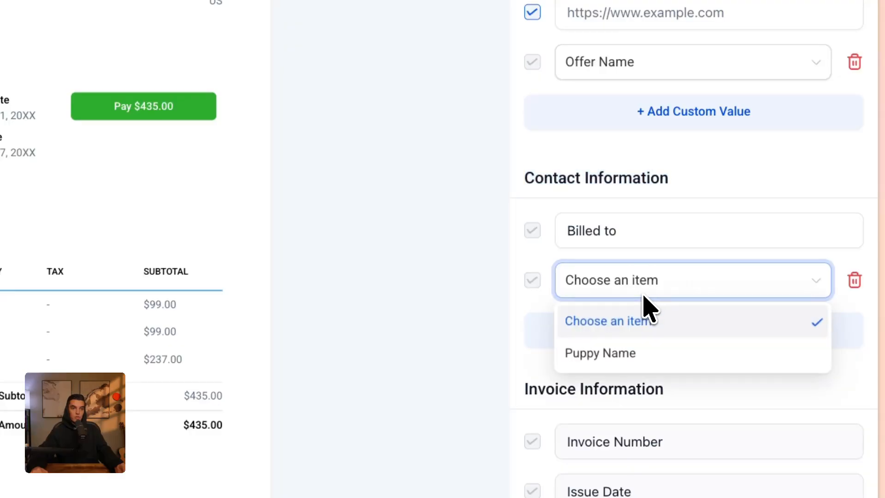
pyautogui.click(618, 353)
pyautogui.click(702, 181)
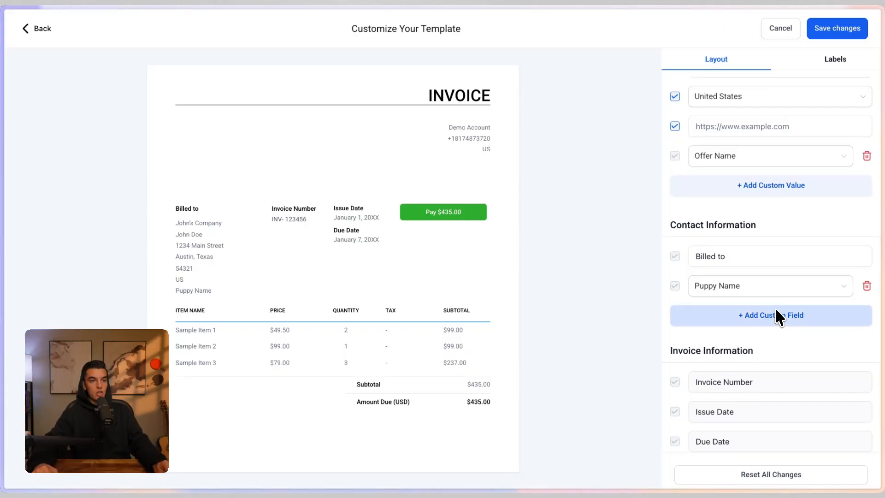
# Check the Border Color and Pay Button Color choices in the template's branding settings.
pyautogui.scroll(6, 776, 307)
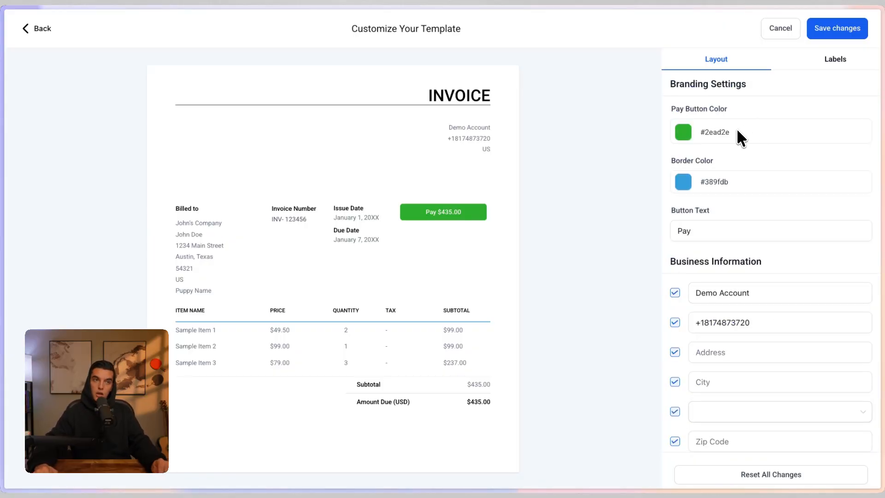
pyautogui.click(694, 181)
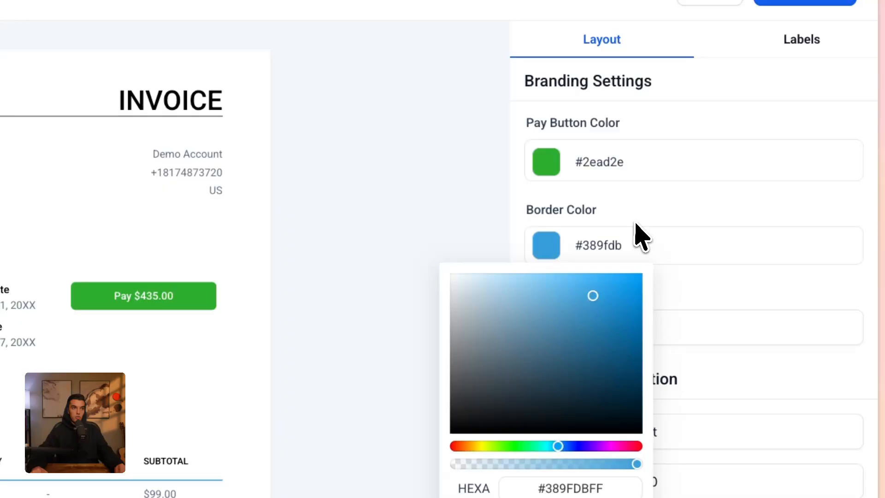
pyautogui.click(556, 167)
# Open the template's label settings and try hiding the Subtotal column, restoring it again.
pyautogui.click(800, 51)
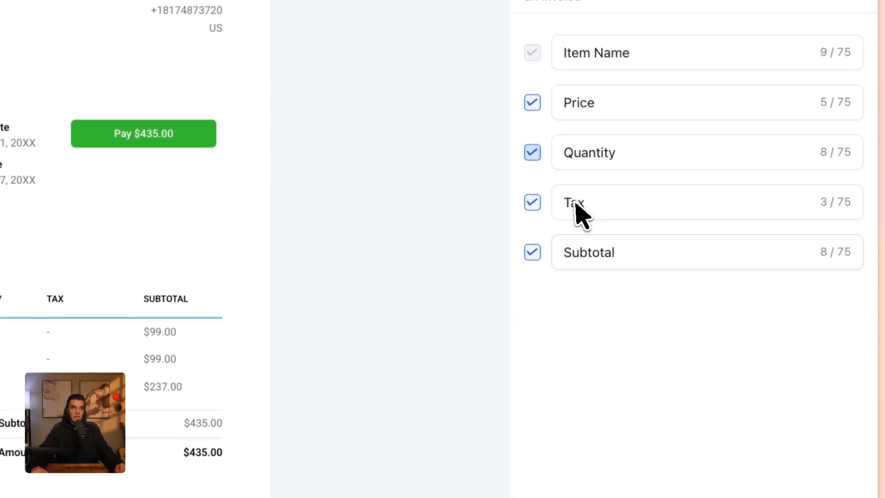
pyautogui.moveTo(599, 280); pyautogui.dragTo(559, 278)
pyautogui.moveTo(620, 241); pyautogui.dragTo(560, 254)
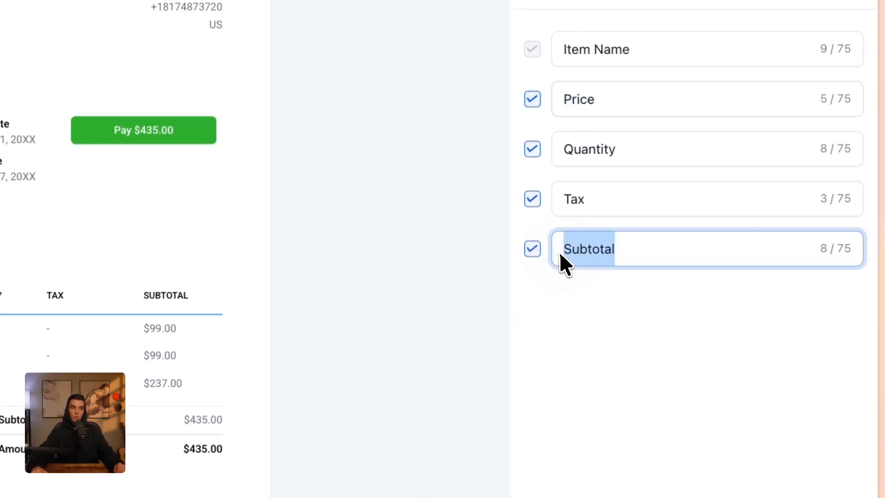
pyautogui.click(565, 337)
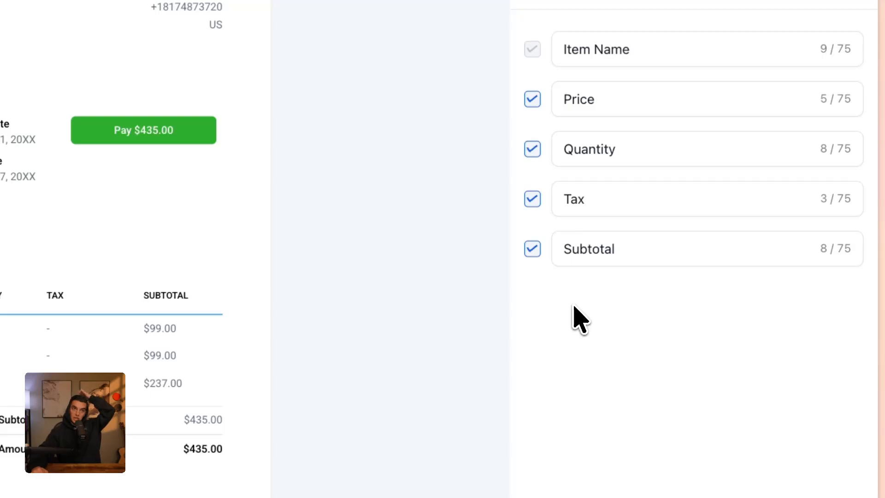
pyautogui.click(536, 249)
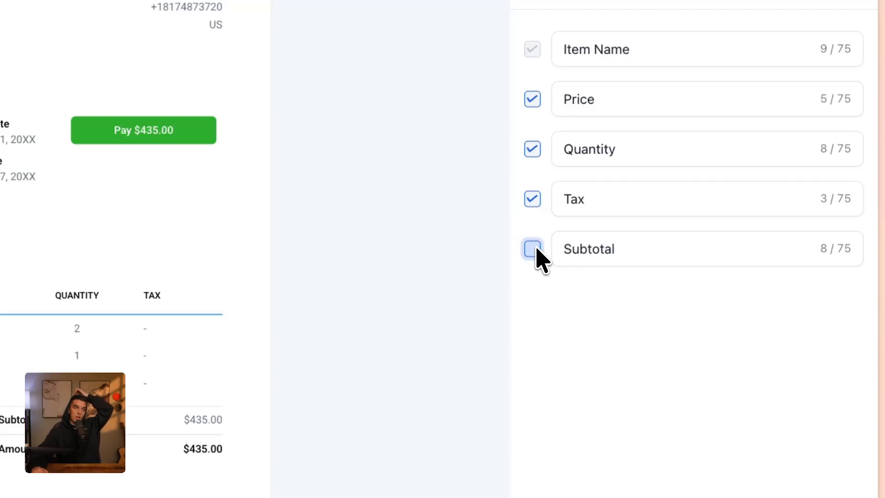
pyautogui.click(537, 249)
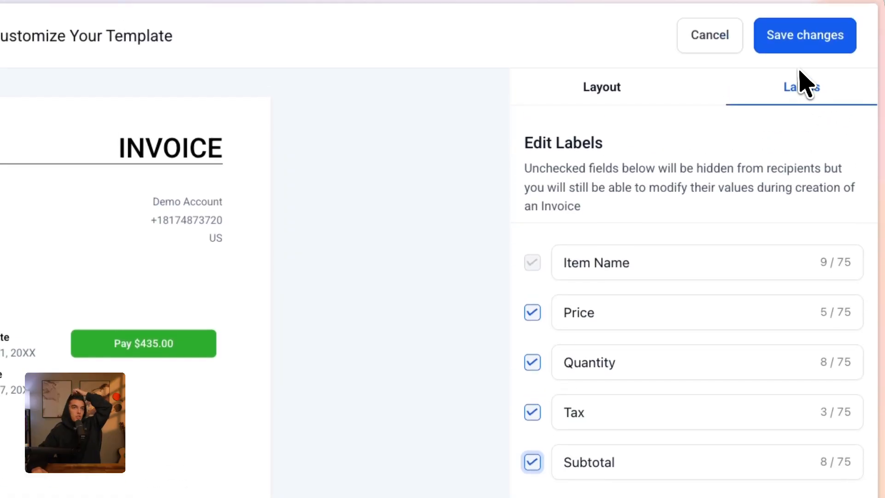
# Leave the invoice template editor and discard the unsaved changes.
pyautogui.click(726, 42)
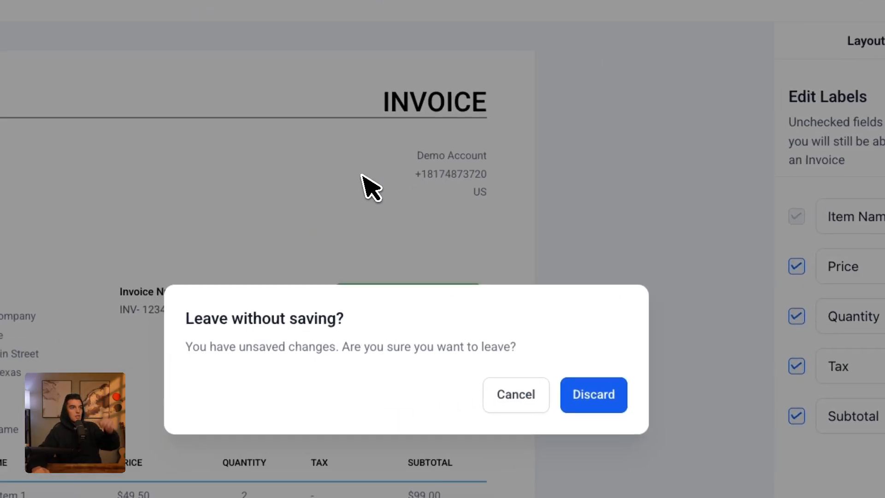
pyautogui.click(513, 387)
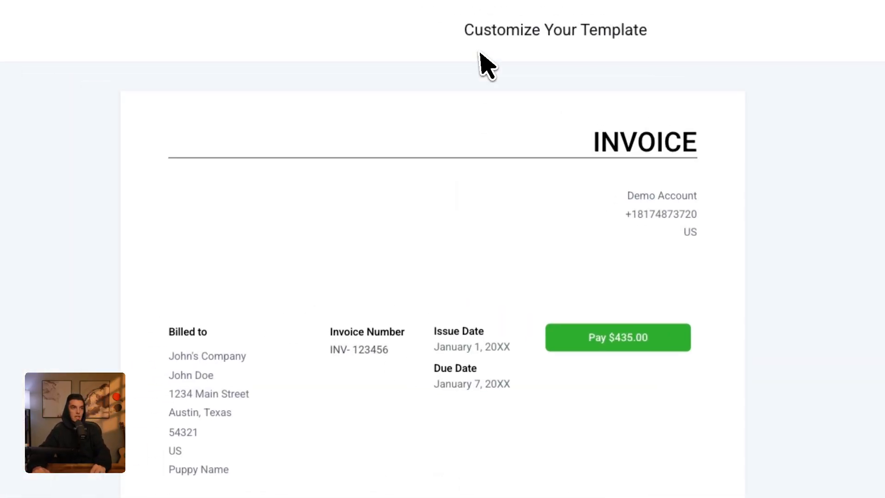
pyautogui.click(83, 46)
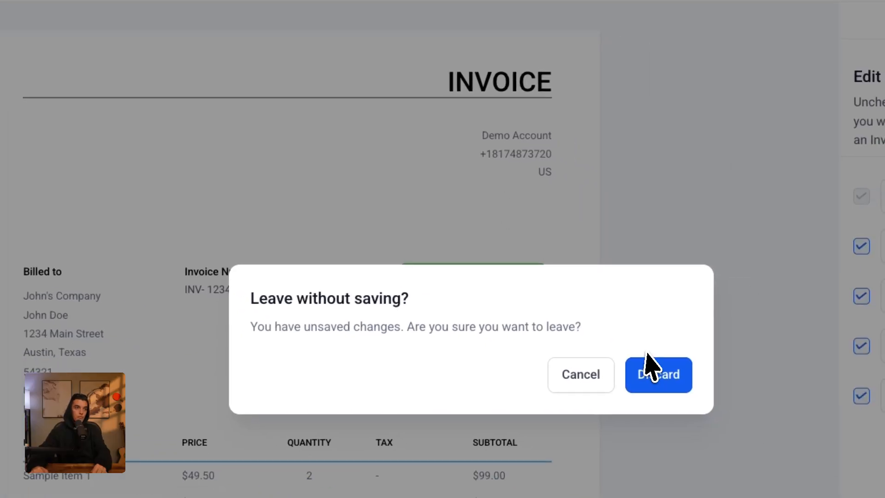
pyautogui.click(650, 371)
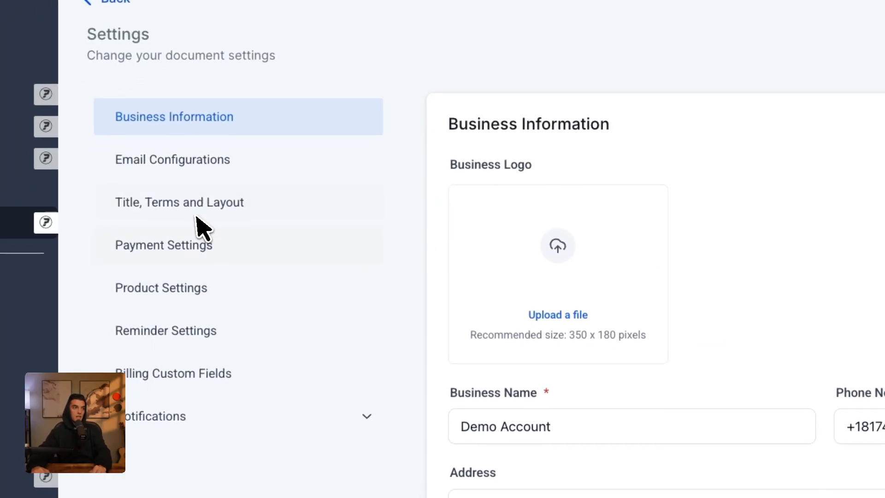
# Open the Payment Settings and examine the number of days after which estimates expire.
pyautogui.click(71, 292)
pyautogui.click(92, 332)
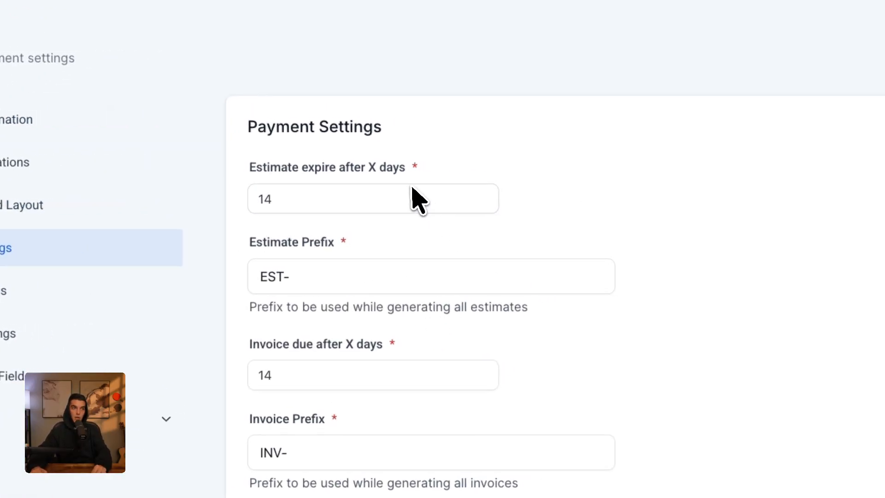
pyautogui.click(378, 193)
pyautogui.moveTo(260, 175); pyautogui.dragTo(364, 176)
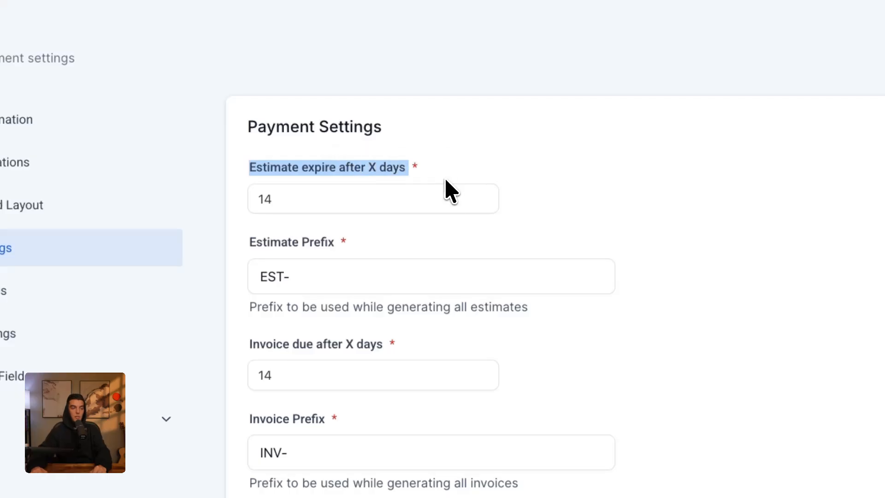
pyautogui.click(531, 160)
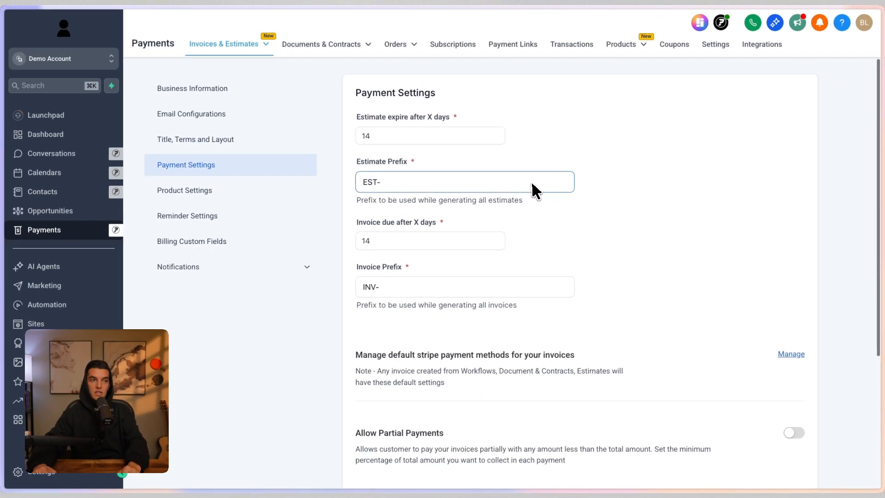
# Examine the Estimate Prefix field in the Payment Settings.
pyautogui.click(420, 184)
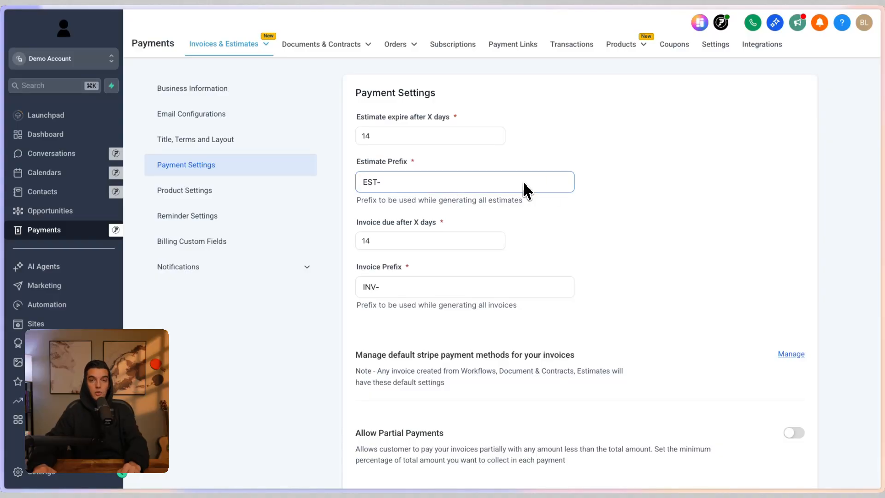
pyautogui.scroll(-1, 638, 184)
pyautogui.click(413, 165)
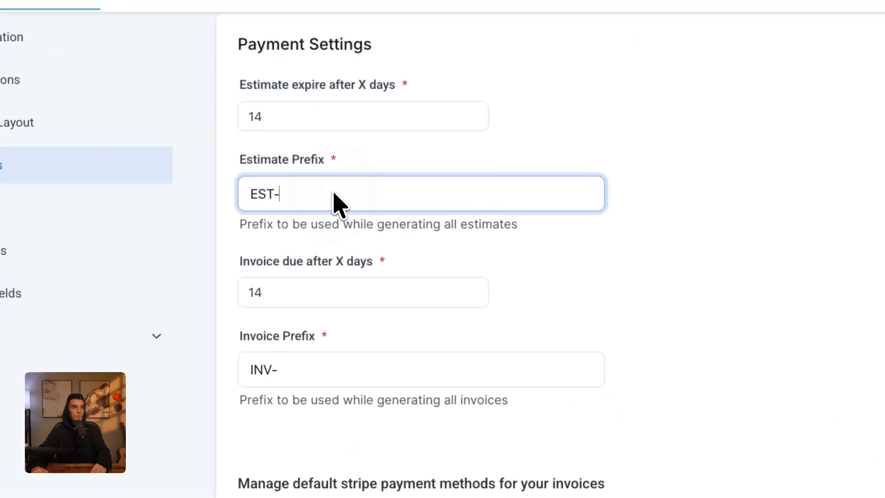
pyautogui.moveTo(239, 159); pyautogui.dragTo(370, 162)
pyautogui.click(586, 251)
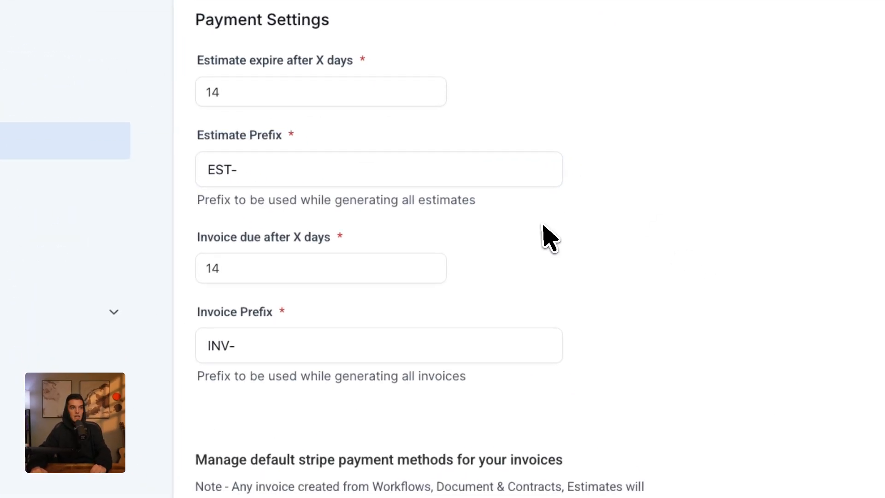
# Examine the Estimate Prefix description and the number of days after which invoices are due.
pyautogui.moveTo(310, 200); pyautogui.dragTo(581, 241)
pyautogui.click(612, 256)
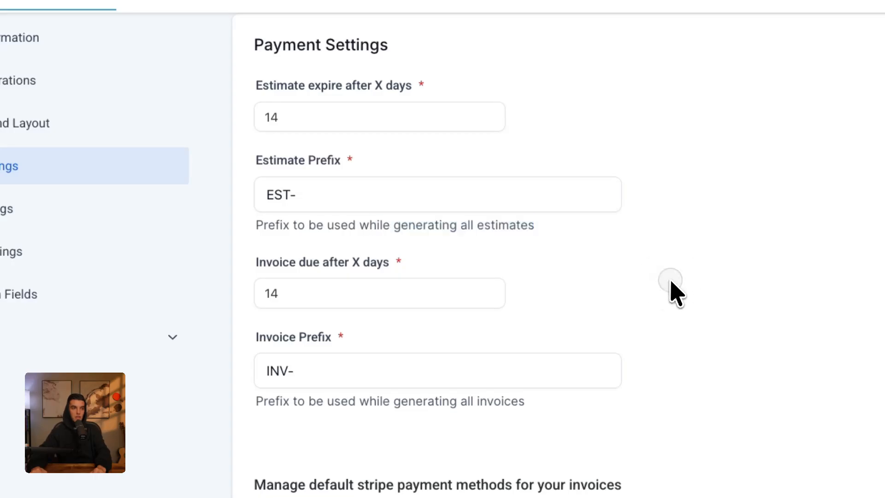
pyautogui.scroll(-2, 657, 263)
pyautogui.doubleClick(279, 198)
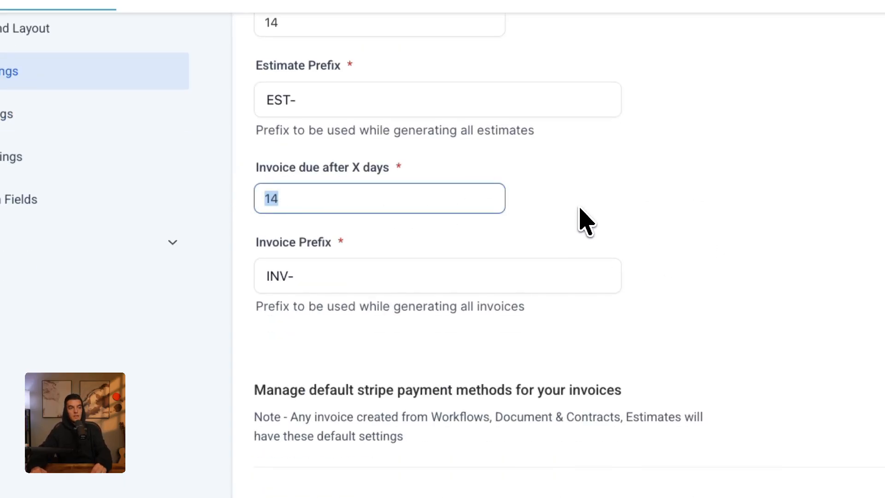
pyautogui.click(605, 200)
# Examine the Invoice Prefix field in the Payment Settings.
pyautogui.scroll(-2, 373, 197)
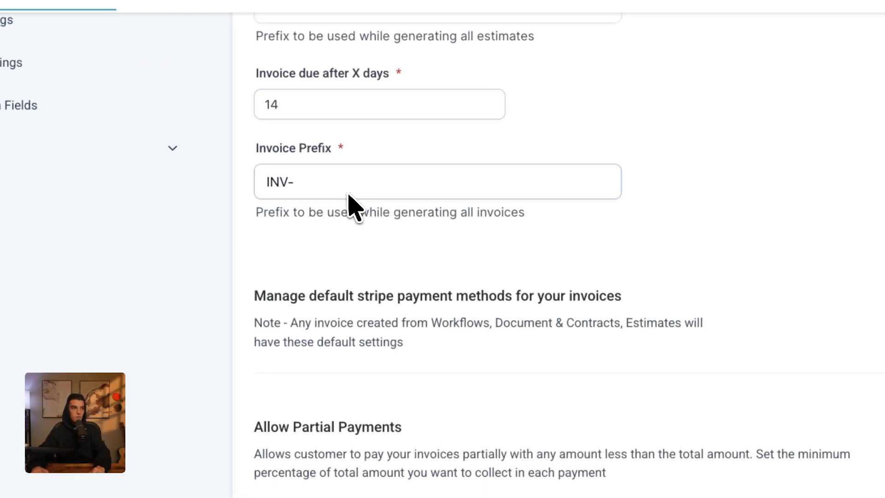
pyautogui.moveTo(316, 185); pyautogui.dragTo(254, 191)
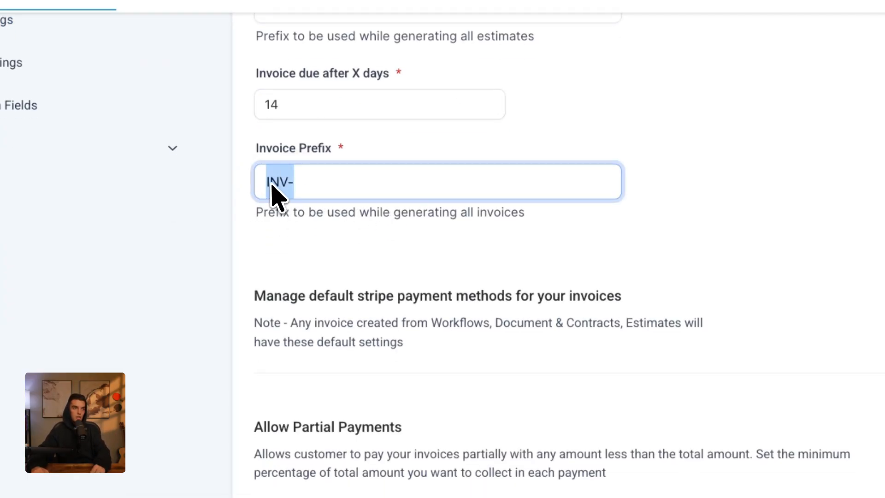
pyautogui.scroll(-3, 692, 221)
pyautogui.click(776, 145)
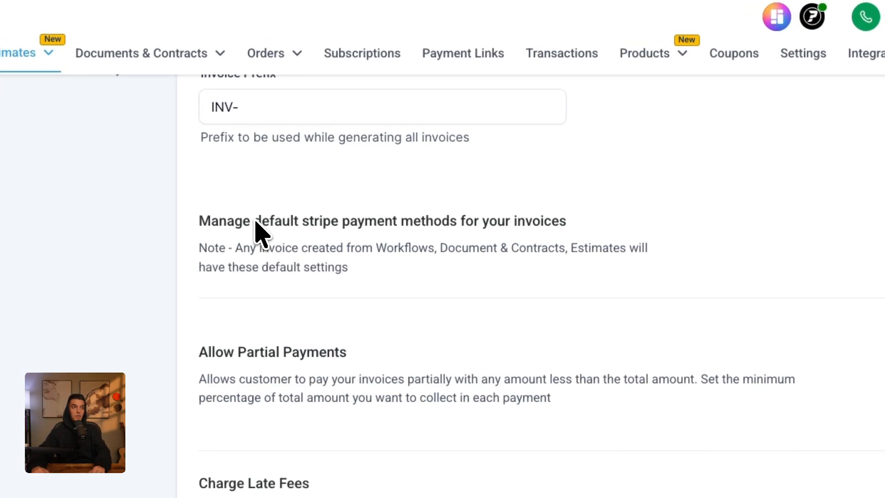
# Examine the section for managing the default Stripe payment methods for invoices.
pyautogui.moveTo(256, 222); pyautogui.dragTo(566, 244)
pyautogui.click(589, 189)
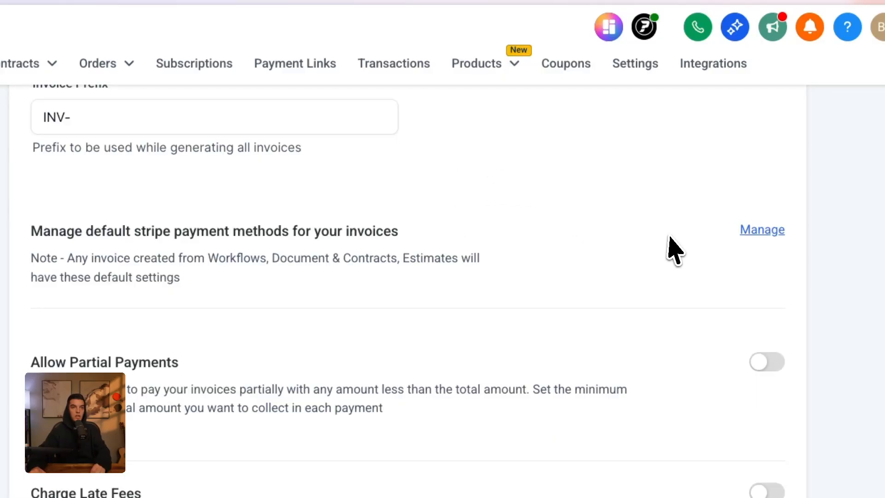
pyautogui.moveTo(174, 231); pyautogui.dragTo(449, 234)
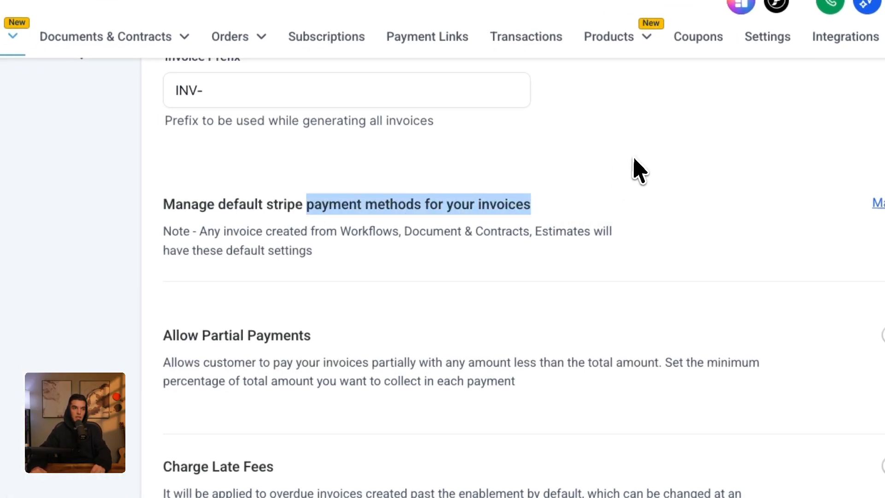
pyautogui.click(634, 160)
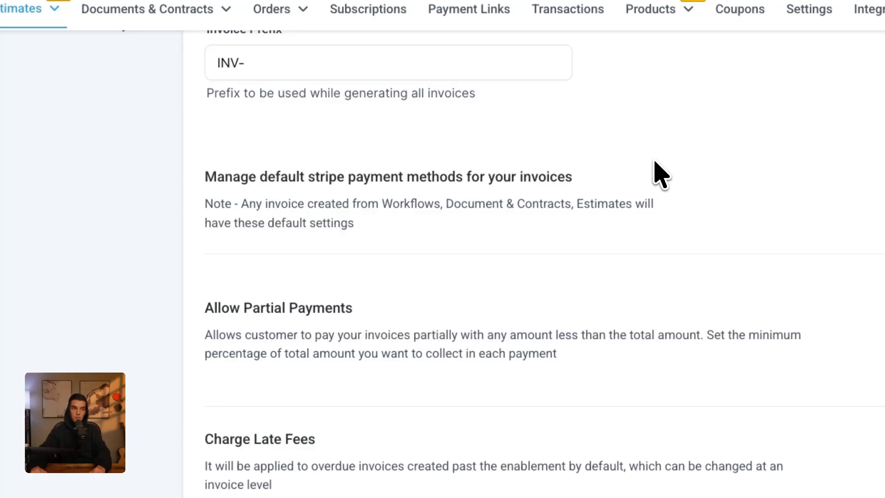
# Try enabling Allow Partial Payments, examine the minimum percentage to be paid each time, and disable the option again.
pyautogui.moveTo(206, 308); pyautogui.dragTo(507, 308)
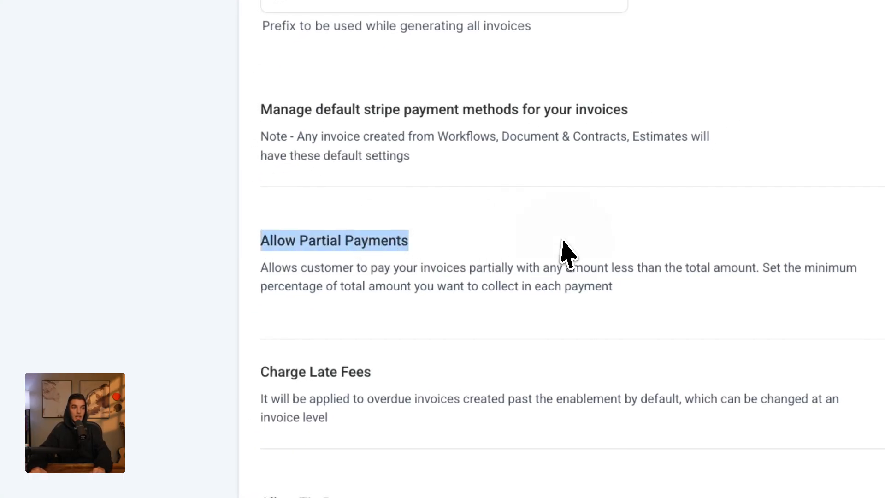
pyautogui.click(779, 217)
pyautogui.moveTo(49, 350); pyautogui.dragTo(4, 353)
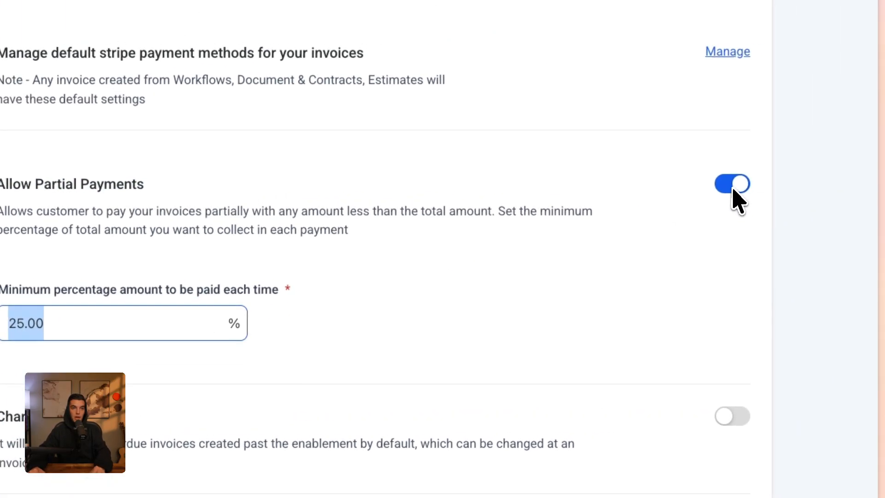
pyautogui.click(853, 162)
# Try enabling Charge Late Fees and switching the fee type to Flat Fee, closing the late fee options without saving.
pyautogui.click(731, 315)
pyautogui.scroll(-1, 480, 346)
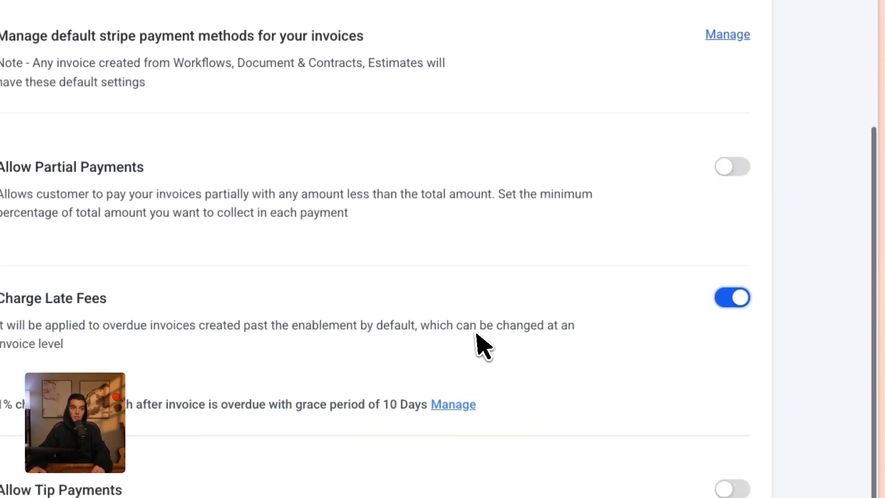
pyautogui.click(657, 283)
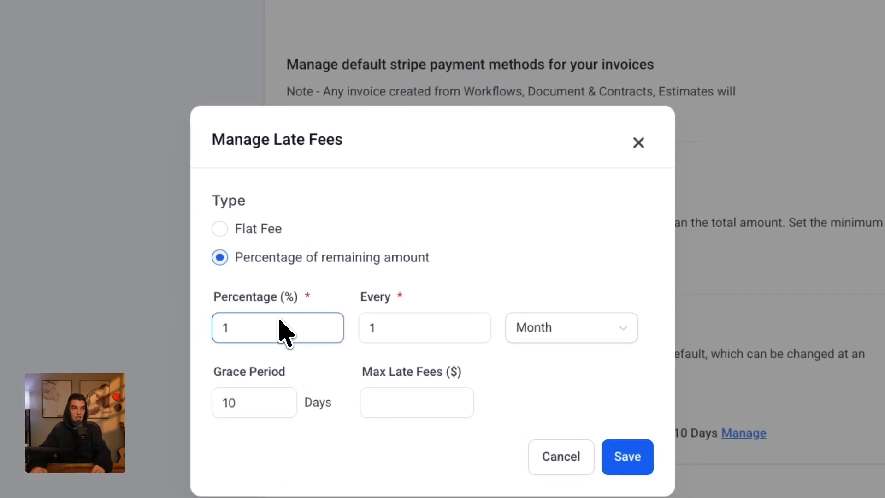
pyautogui.click(222, 228)
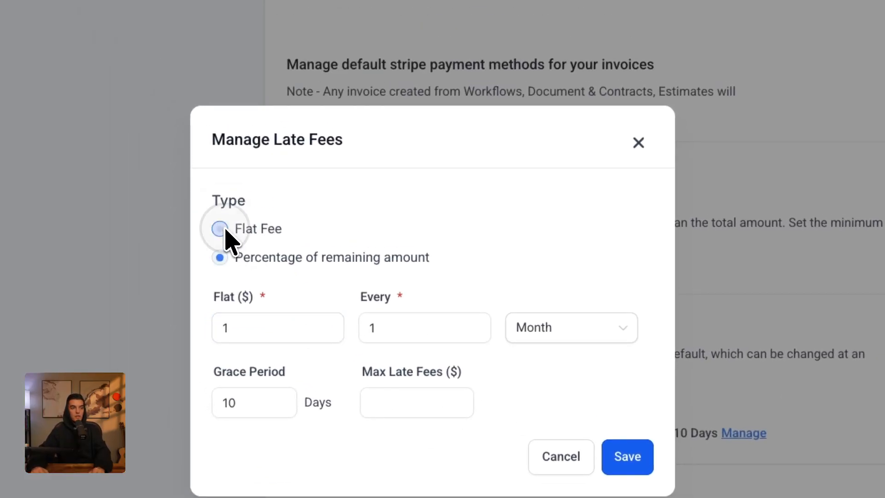
pyautogui.click(638, 143)
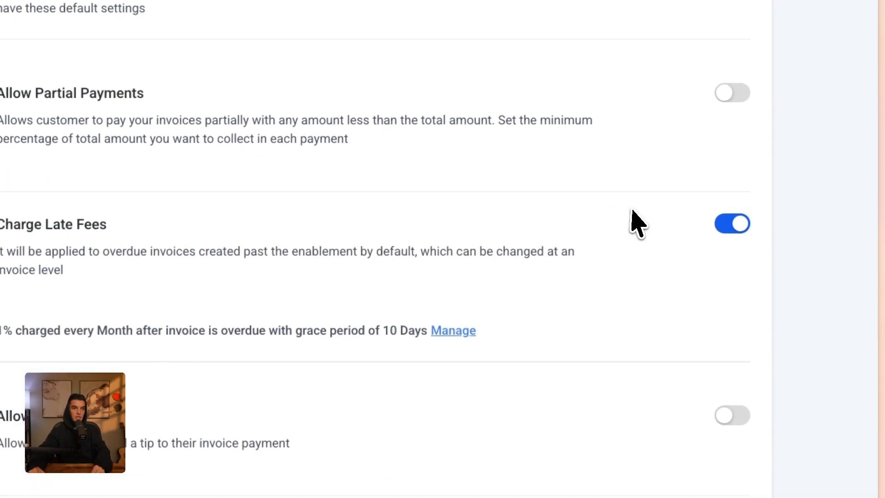
# Try enabling Allow Tip Payments, examine the tipping values, and cancel the Payment Settings changes.
pyautogui.click(733, 416)
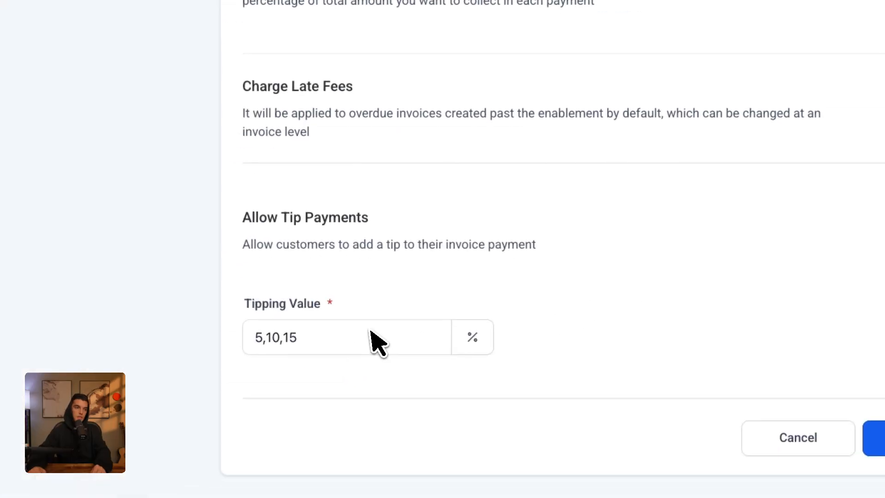
pyautogui.moveTo(376, 340); pyautogui.dragTo(222, 332)
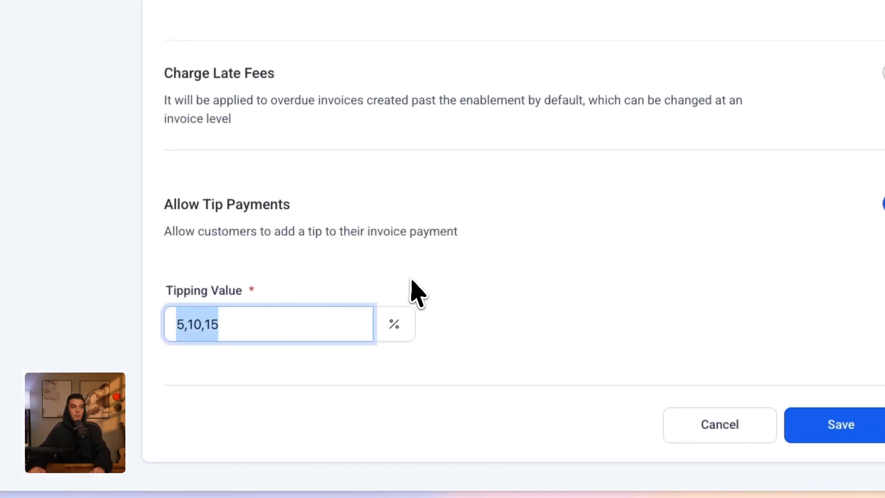
pyautogui.click(470, 214)
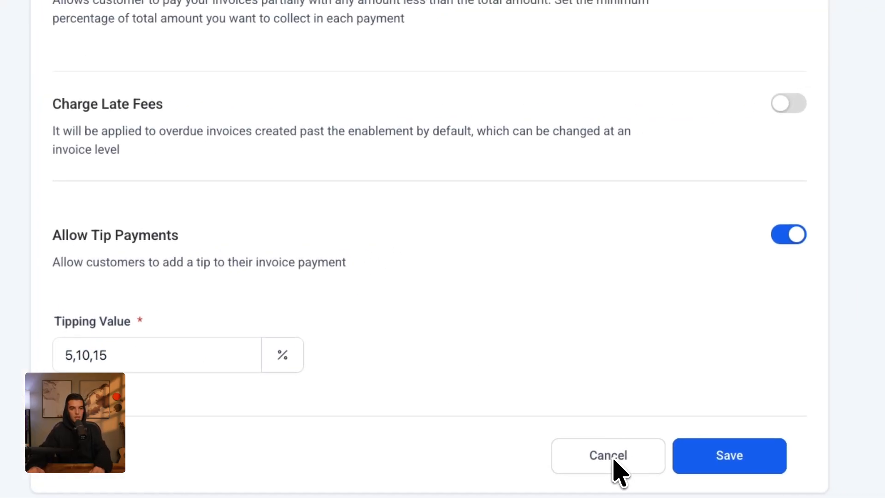
pyautogui.click(723, 434)
pyautogui.click(759, 148)
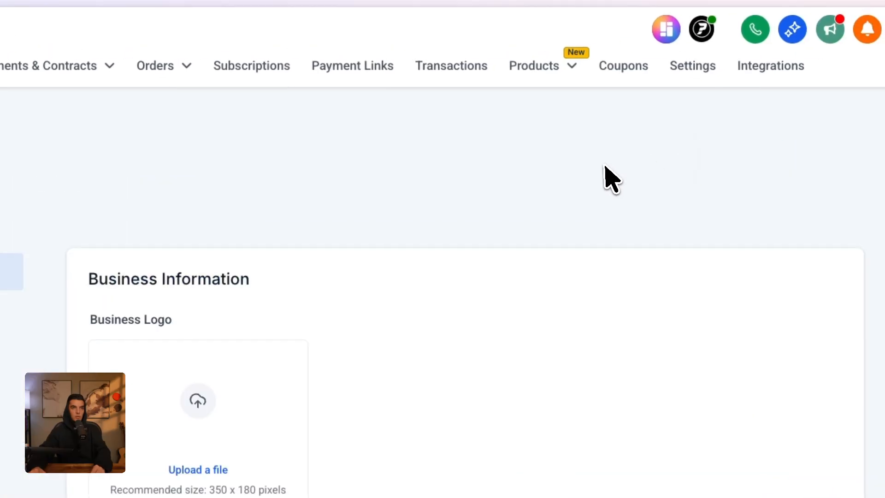
# Open the Product Settings and examine the Import Product Description and Make Product Description Optional options.
pyautogui.click(182, 306)
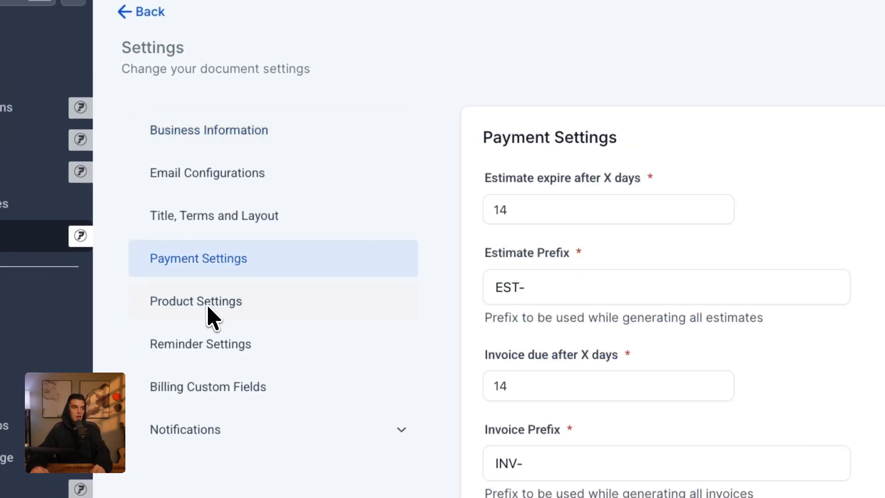
pyautogui.click(161, 351)
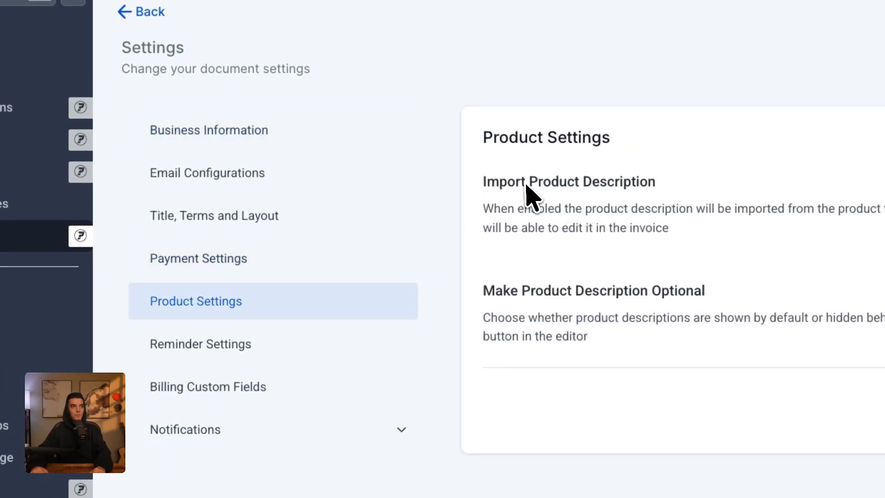
pyautogui.moveTo(488, 182); pyautogui.dragTo(739, 177)
pyautogui.click(683, 177)
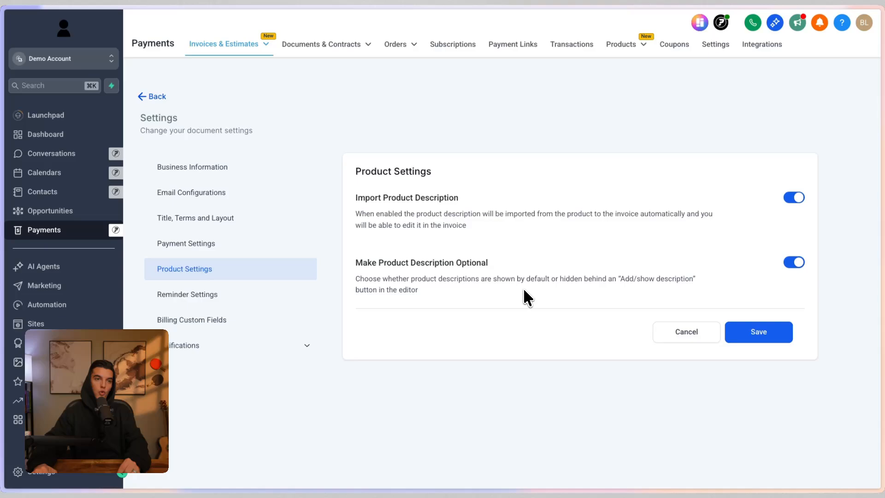
pyautogui.moveTo(618, 279); pyautogui.dragTo(444, 302)
pyautogui.click(466, 302)
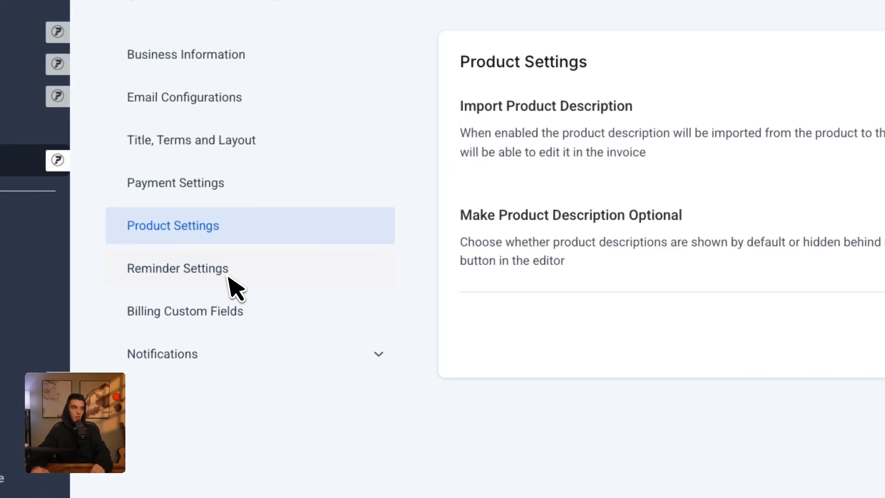
# Open the Reminder Settings and read which invoices the reminders apply to.
pyautogui.click(229, 275)
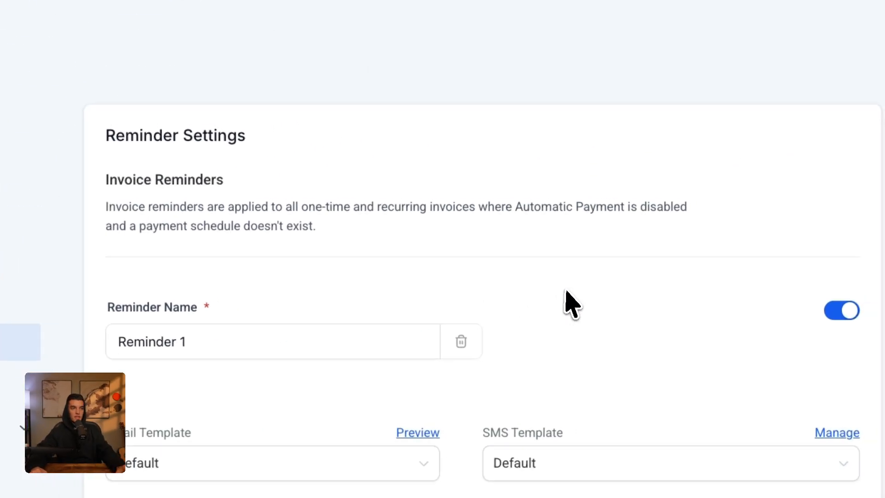
pyautogui.scroll(-2, 566, 291)
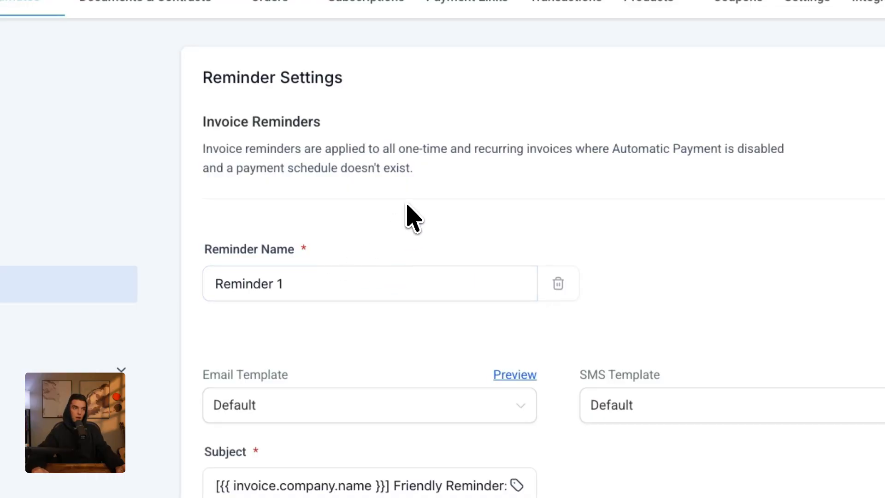
pyautogui.tripleClick(392, 159)
pyautogui.moveTo(389, 153); pyautogui.dragTo(508, 178)
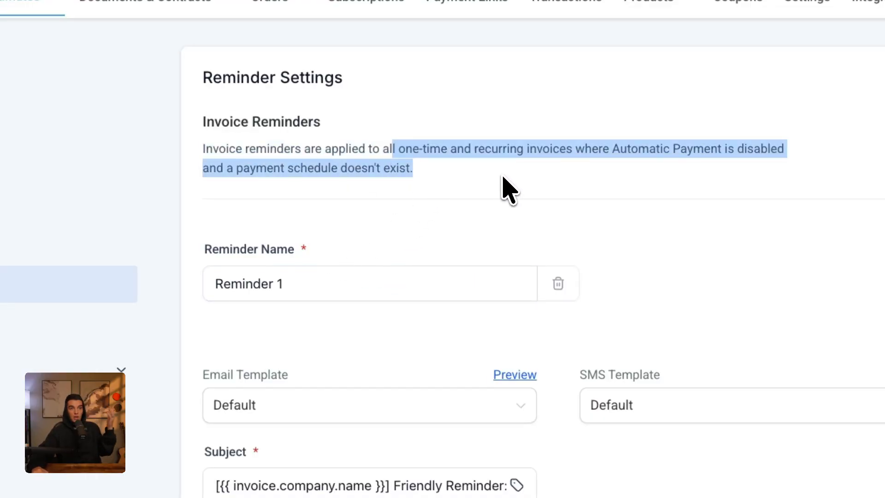
pyautogui.click(452, 183)
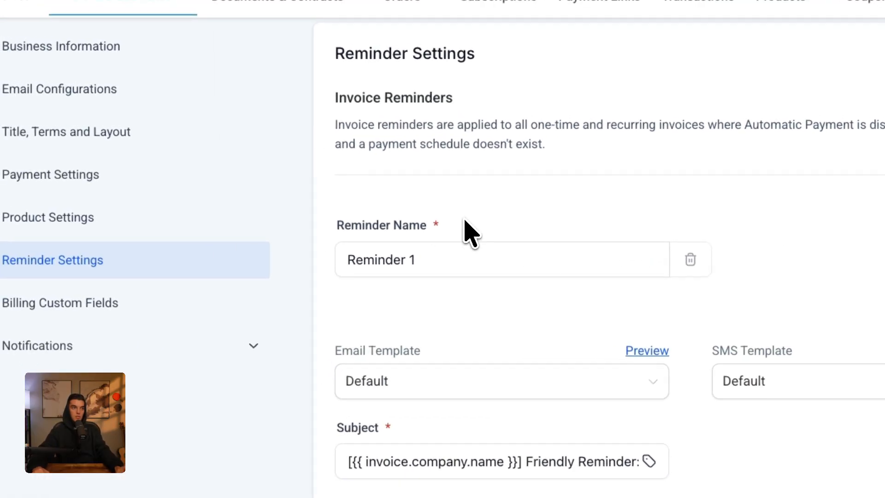
# Examine the Reminder Name field of the first invoice reminder.
pyautogui.moveTo(466, 222); pyautogui.dragTo(254, 217)
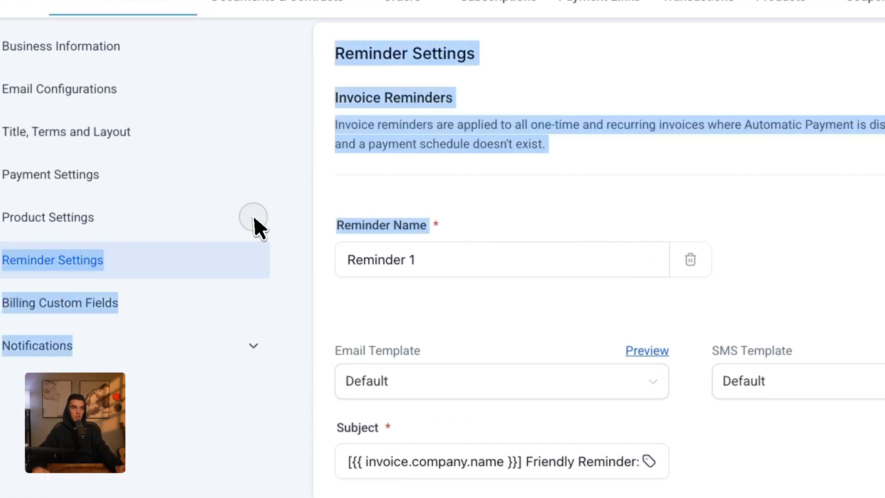
pyautogui.click(484, 227)
pyautogui.click(533, 263)
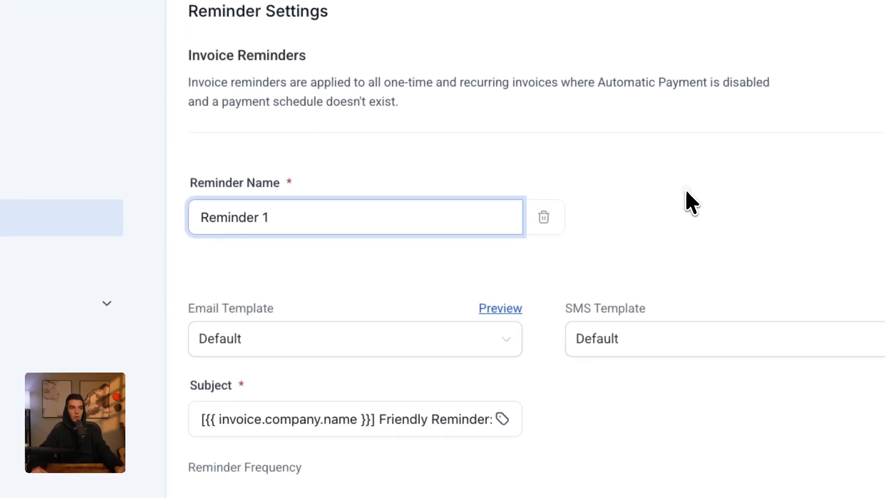
# Examine the first reminder's email template choices and its Subject field.
pyautogui.click(398, 334)
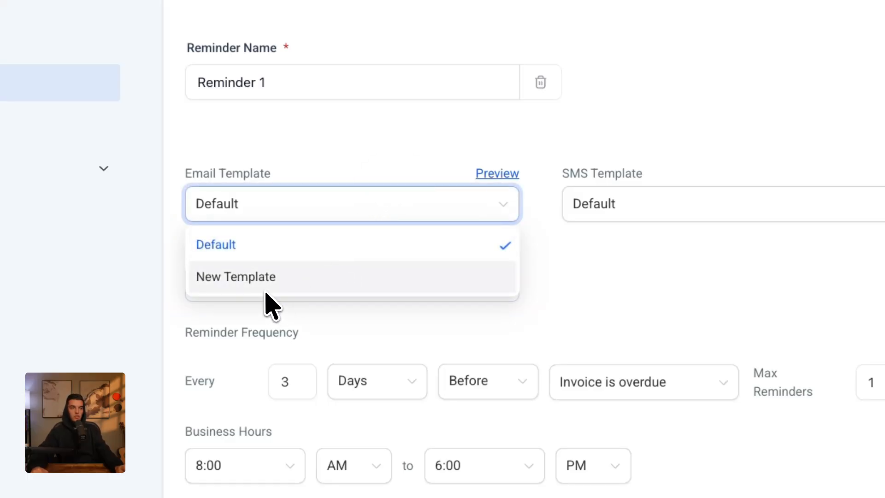
pyautogui.click(356, 174)
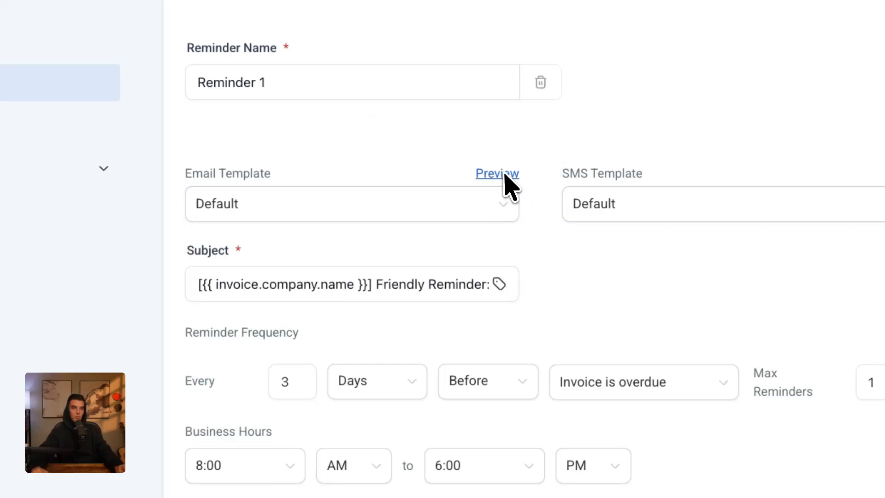
pyautogui.scroll(-1, 806, 172)
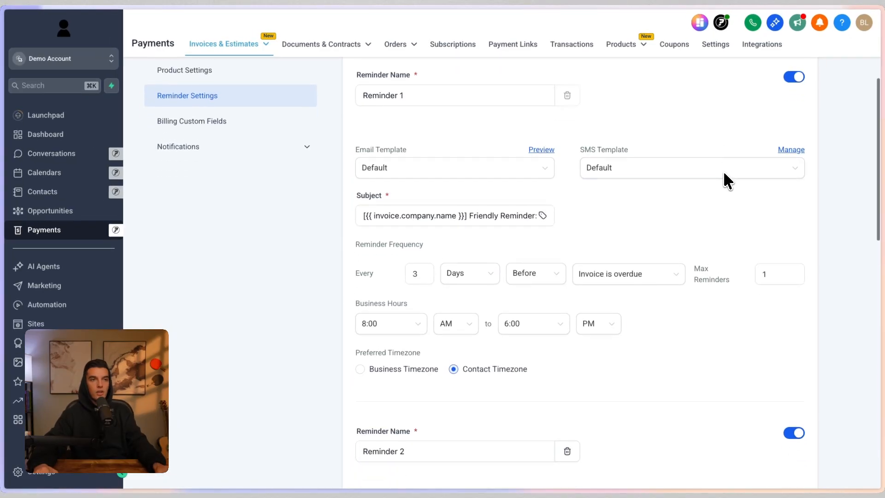
pyautogui.tripleClick(427, 213)
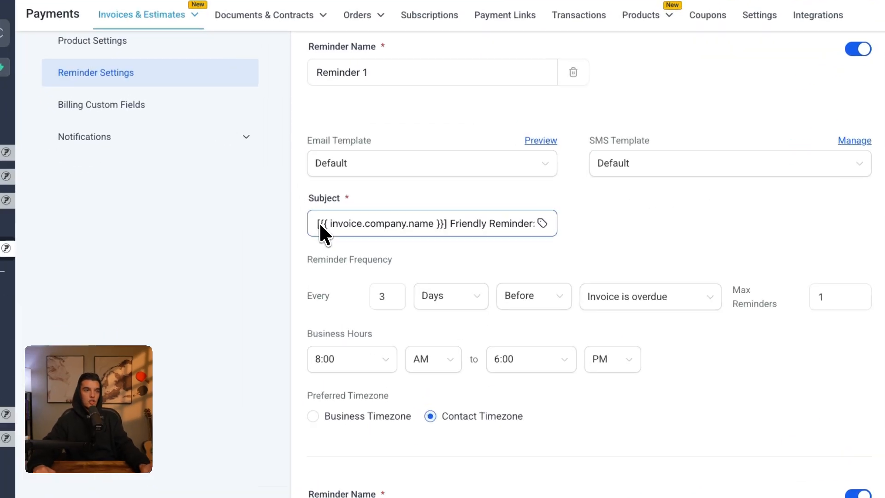
# Examine the Reminder Frequency options of the first reminder, including the overdue condition and the time unit.
pyautogui.moveTo(473, 247); pyautogui.dragTo(680, 260)
pyautogui.click(614, 243)
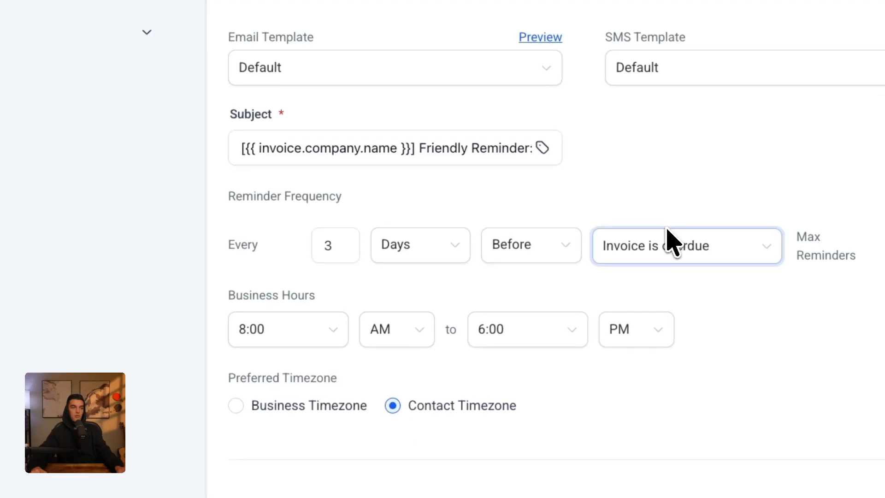
pyautogui.moveTo(236, 256); pyautogui.dragTo(492, 274)
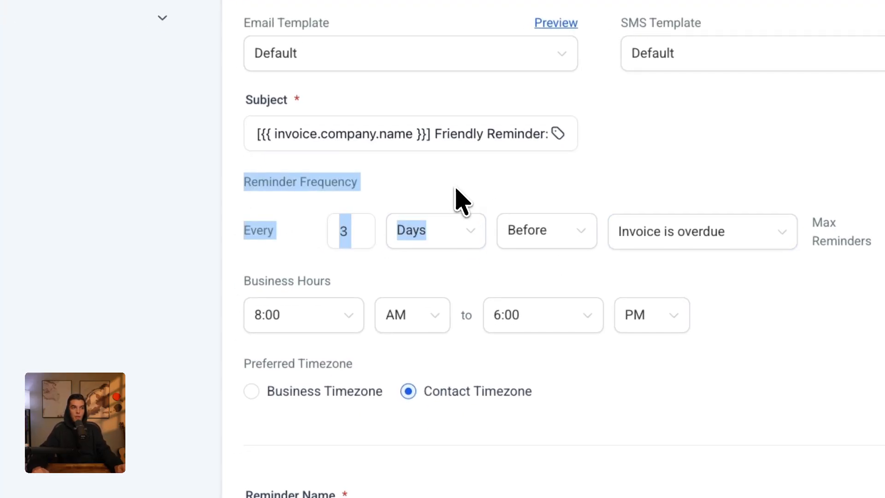
pyautogui.click(451, 191)
pyautogui.click(436, 235)
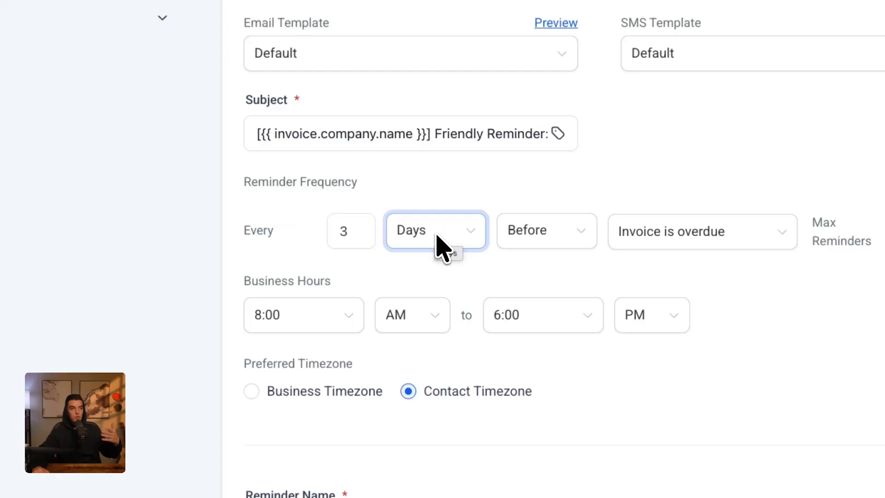
# Review the first reminder's business hours and preferred timezone, and examine the settings of Reminder 2 and Reminder 3.
pyautogui.click(438, 237)
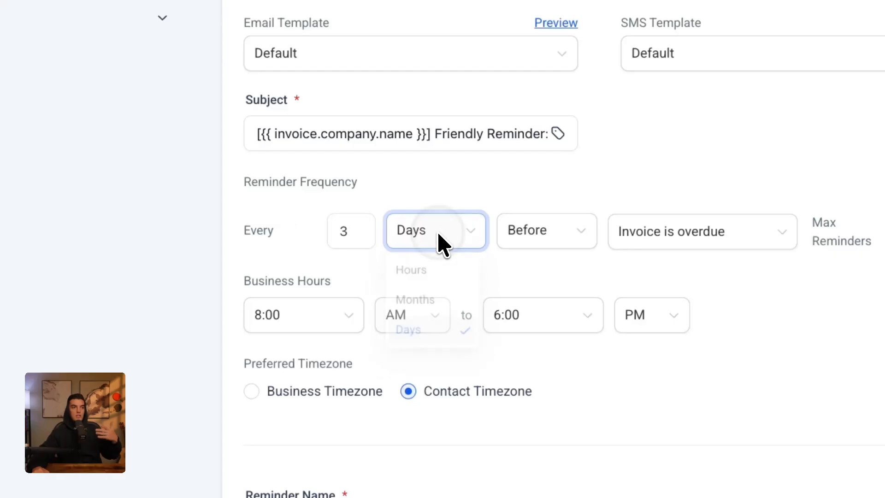
pyautogui.click(517, 197)
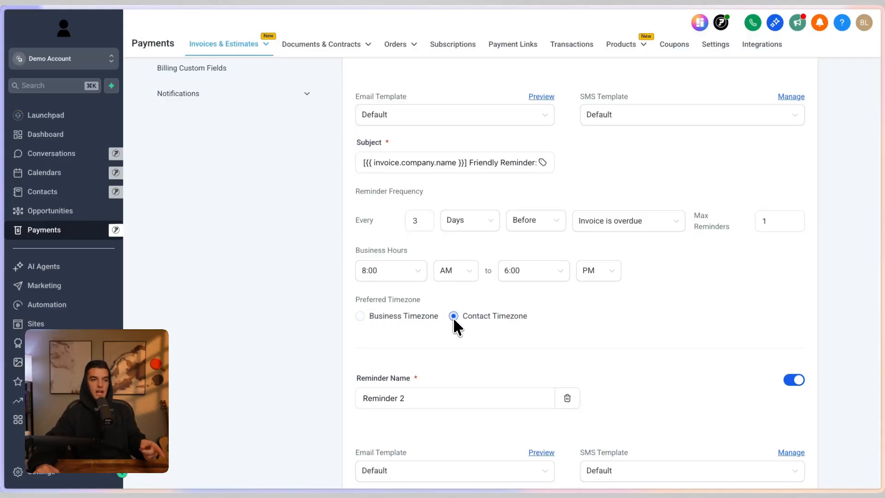
pyautogui.scroll(-4, 546, 295)
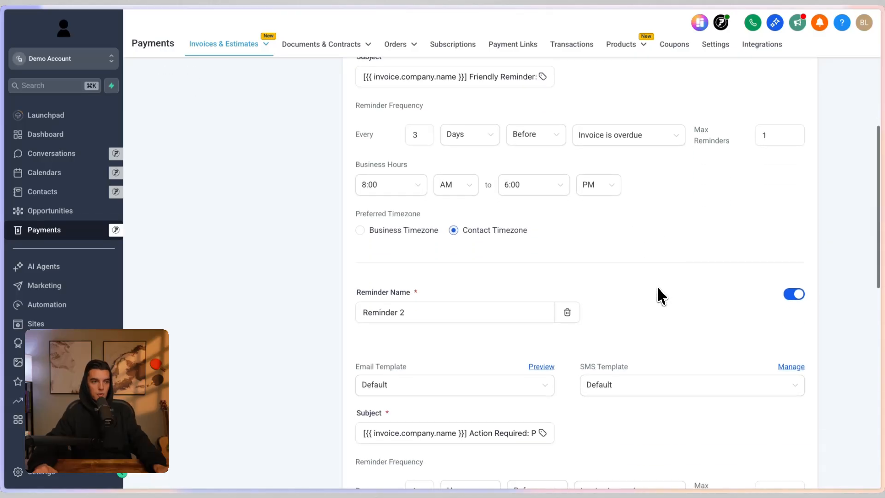
pyautogui.scroll(-1, 475, 198)
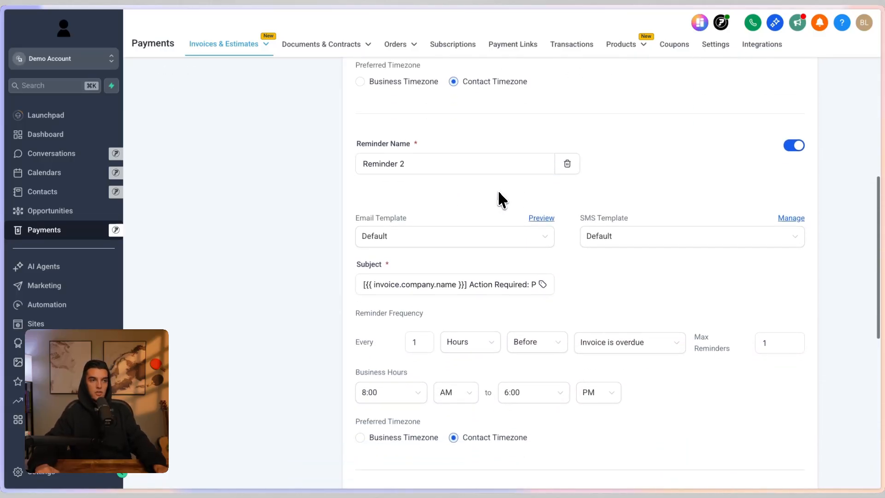
pyautogui.scroll(-9, 598, 188)
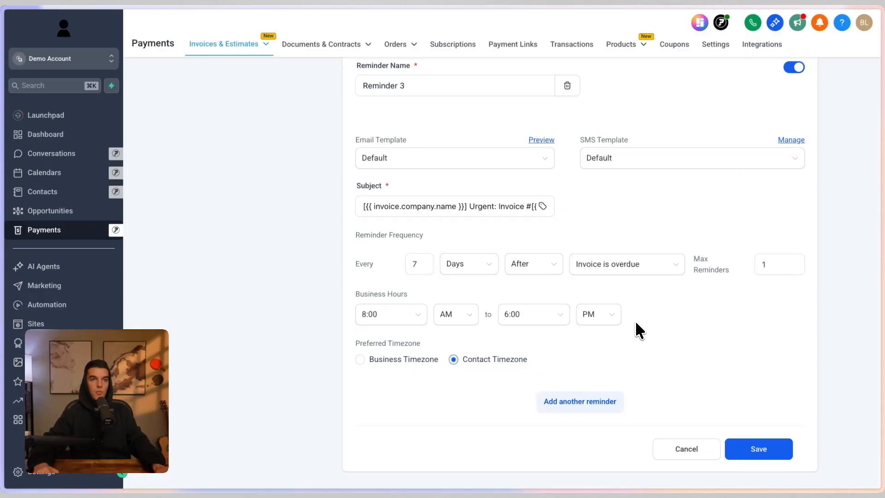
pyautogui.scroll(12, 635, 320)
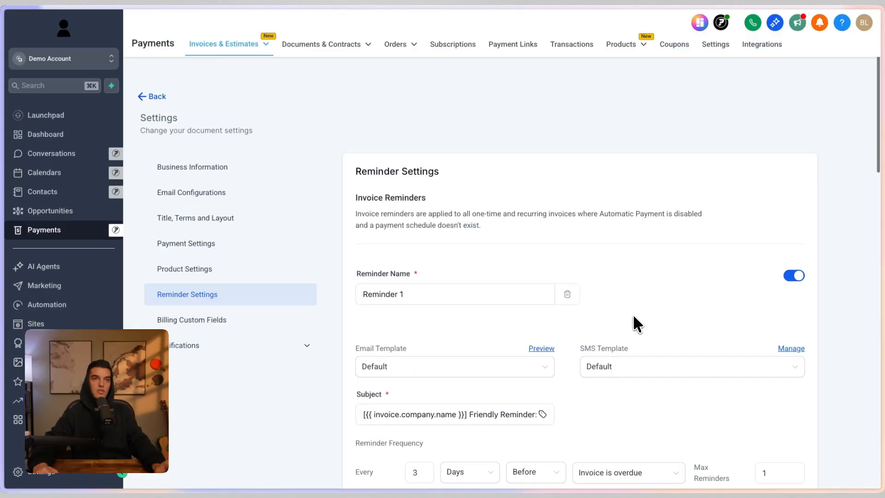
# Open the Billing Custom Fields settings and set Custom Field 1 to Puppy Name.
pyautogui.click(231, 325)
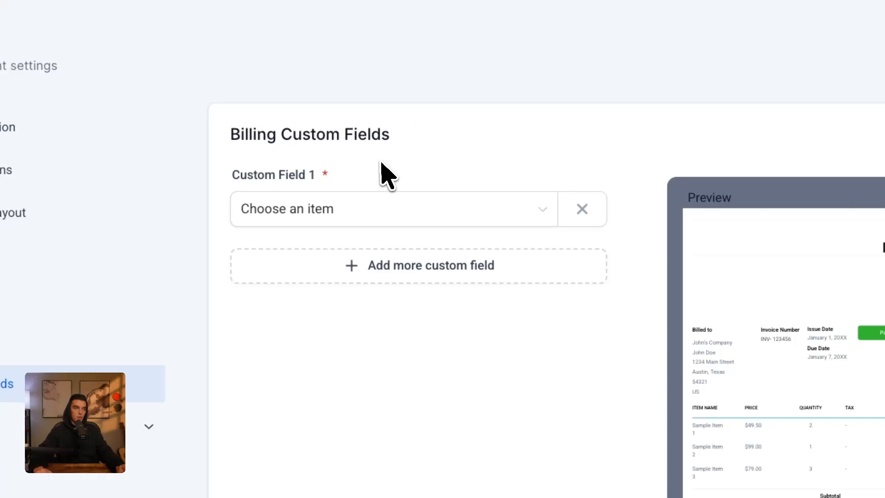
pyautogui.click(412, 213)
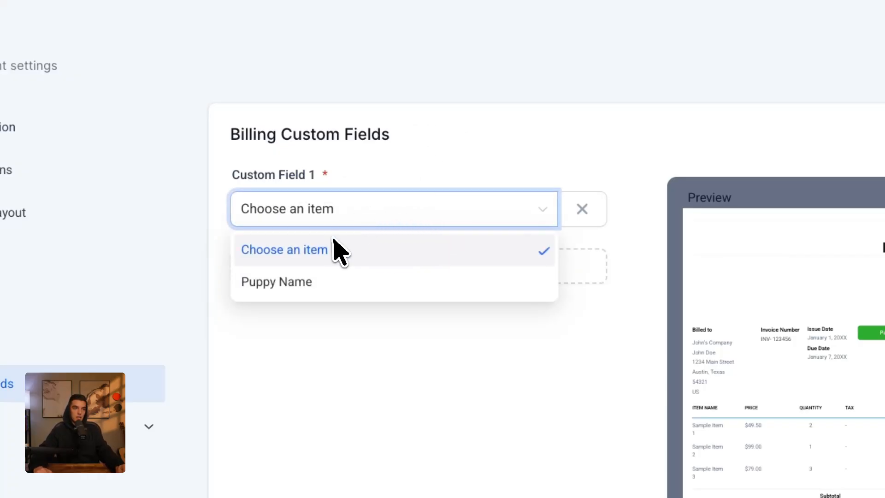
pyautogui.click(297, 282)
pyautogui.click(437, 137)
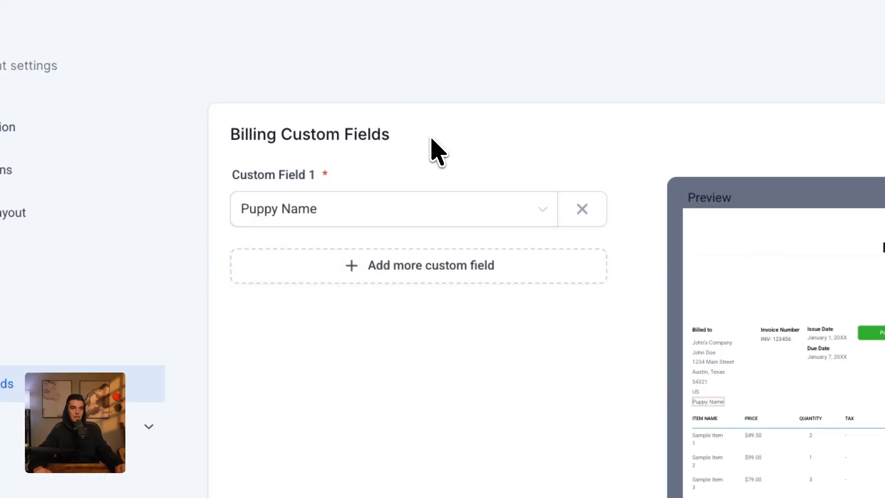
# Switch Custom Field 1 to Choose an item and back to Puppy Name, and examine its placement in the invoice preview.
pyautogui.click(394, 205)
pyautogui.click(374, 249)
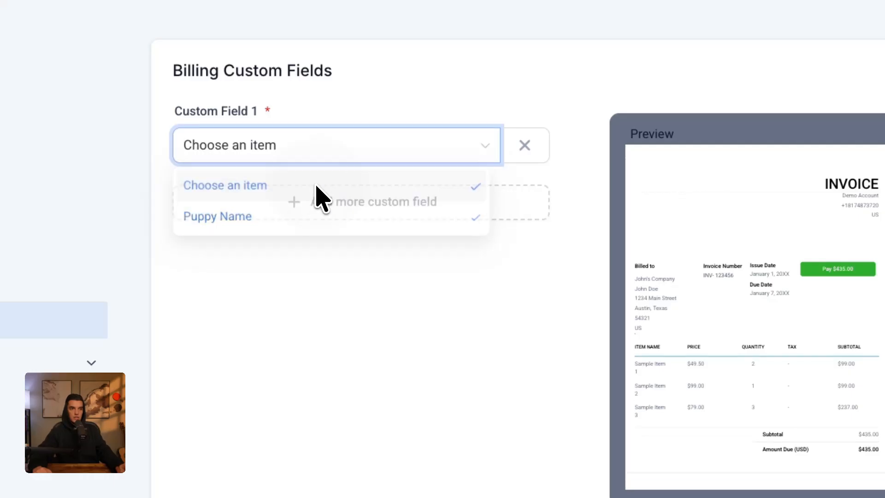
pyautogui.click(358, 160)
pyautogui.click(270, 215)
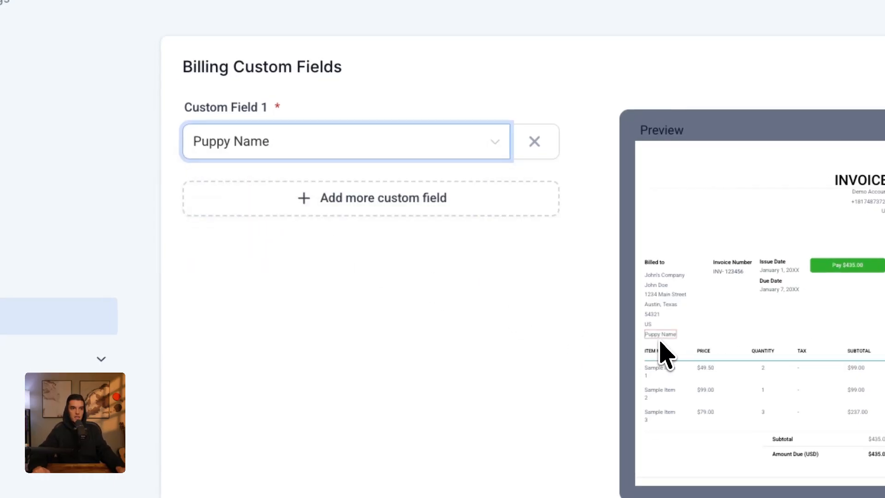
pyautogui.moveTo(646, 334); pyautogui.dragTo(701, 332)
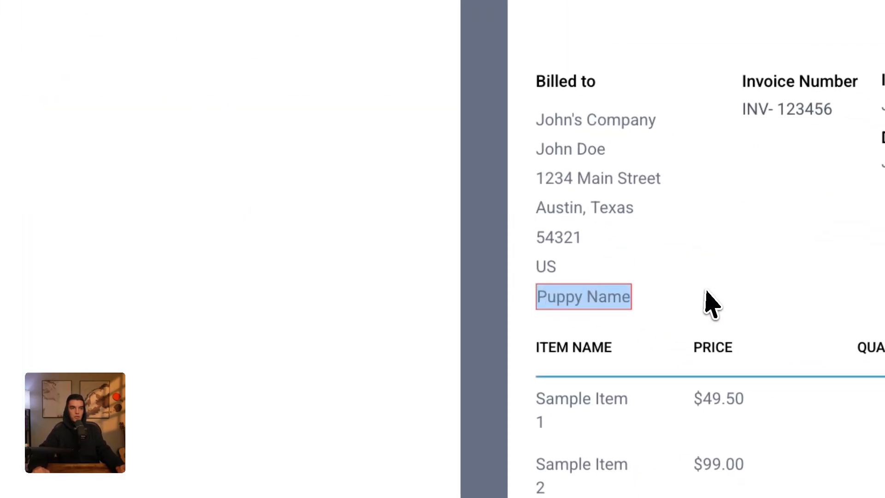
pyautogui.click(335, 303)
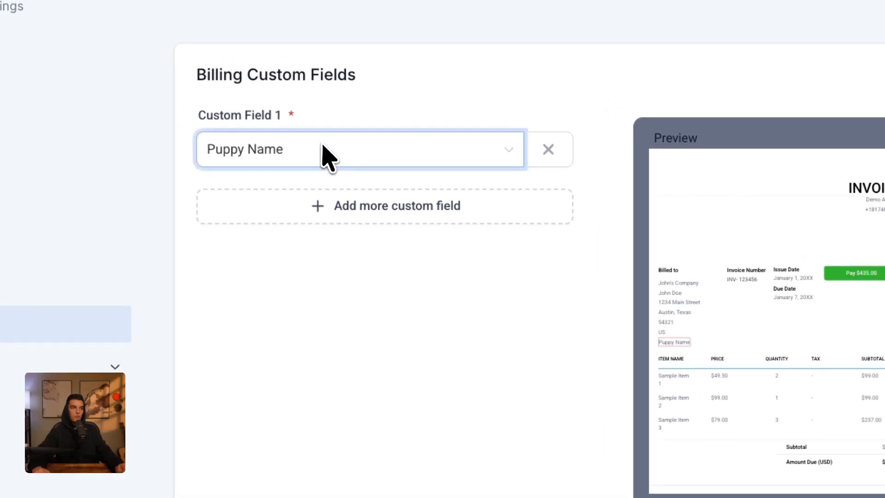
# Add a second billing custom field, view its available items, and remove the field again.
pyautogui.click(403, 206)
pyautogui.click(337, 237)
pyautogui.click(453, 377)
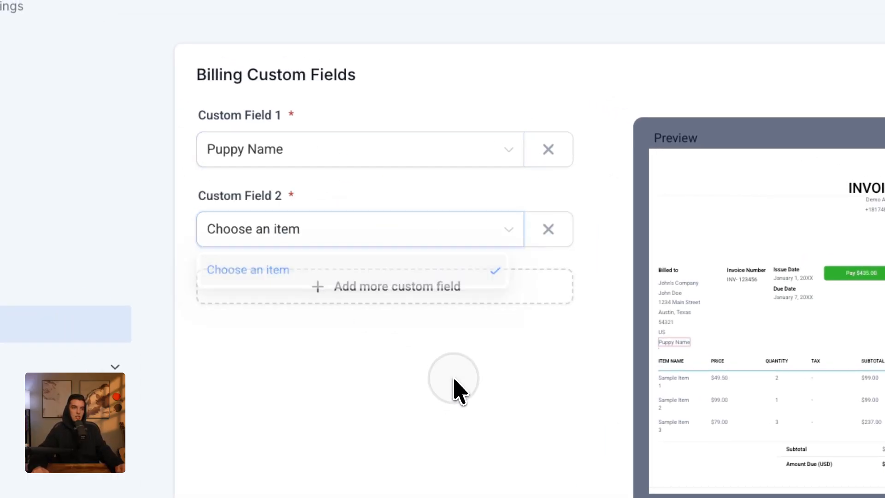
pyautogui.click(547, 232)
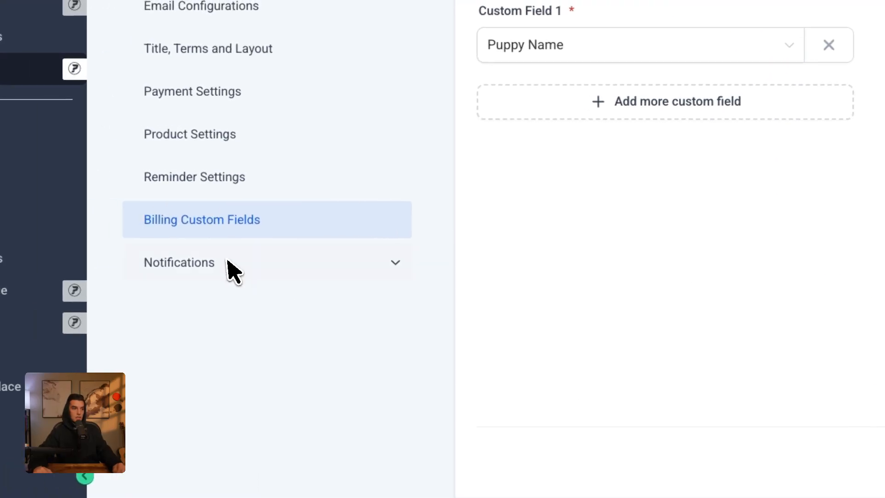
# Open the Customer Notifications and examine the invoice received, estimate received and invoice payment successful entries.
pyautogui.click(228, 272)
pyautogui.click(237, 307)
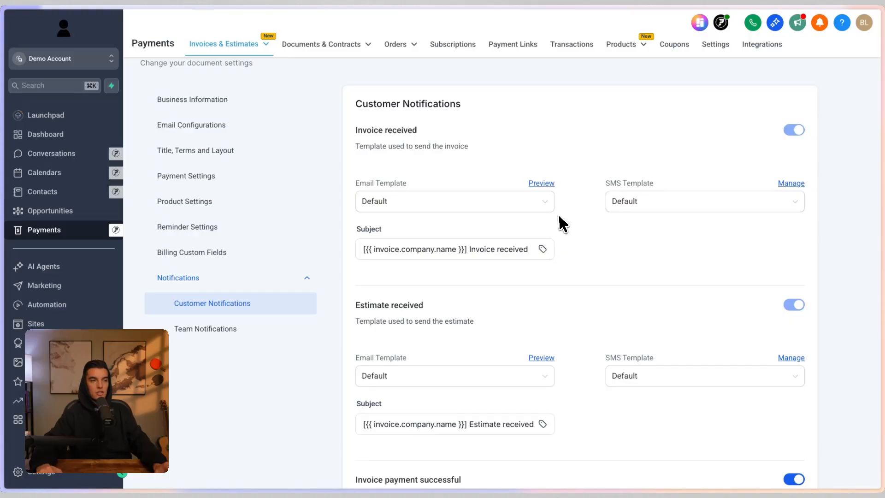
pyautogui.moveTo(353, 131); pyautogui.dragTo(421, 134)
pyautogui.moveTo(353, 305); pyautogui.dragTo(443, 303)
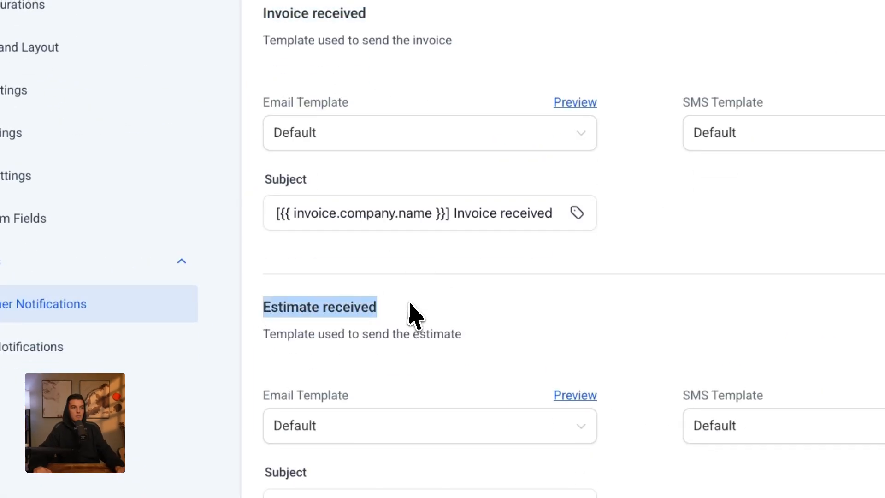
pyautogui.scroll(-5, 415, 316)
pyautogui.moveTo(267, 239); pyautogui.dragTo(490, 233)
pyautogui.scroll(-5, 454, 255)
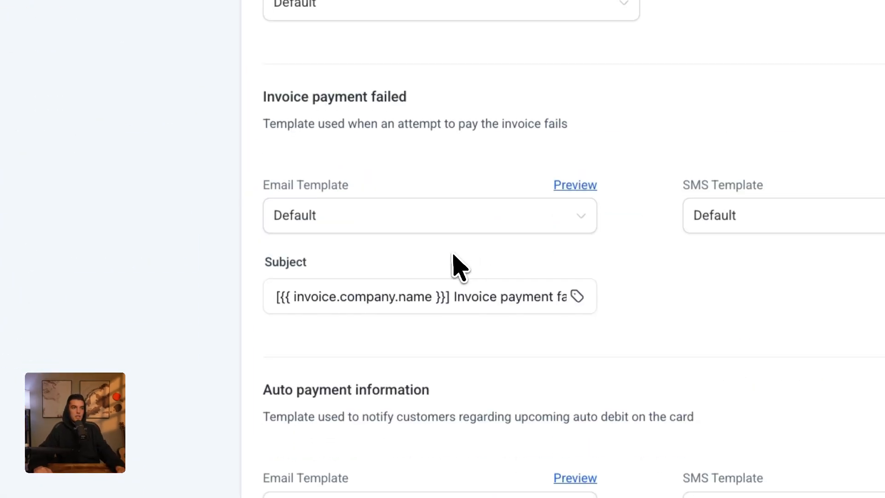
# Examine the customer notifications for failed invoice payments, auto payment information, changed amounts, failed auto payments and received payment schedules.
pyautogui.moveTo(259, 94); pyautogui.dragTo(470, 99)
pyautogui.scroll(-3, 306, 316)
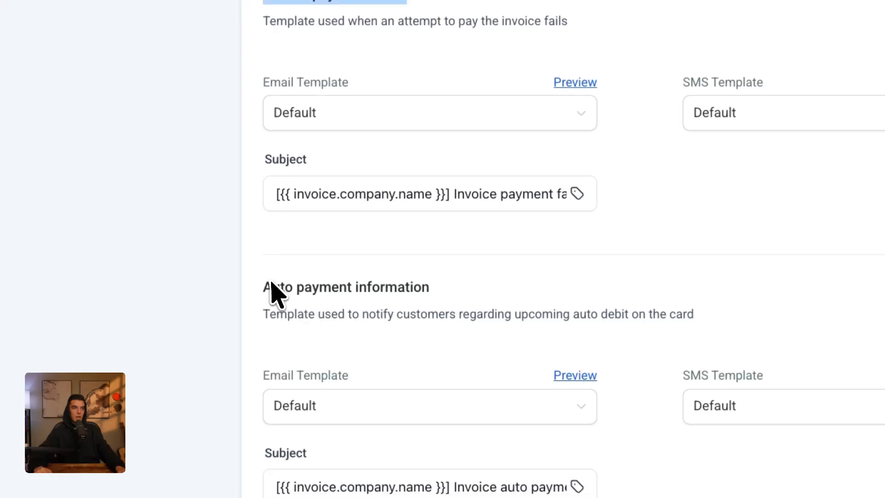
pyautogui.moveTo(272, 288); pyautogui.dragTo(604, 311)
pyautogui.scroll(-5, 286, 405)
pyautogui.moveTo(253, 327); pyautogui.dragTo(519, 331)
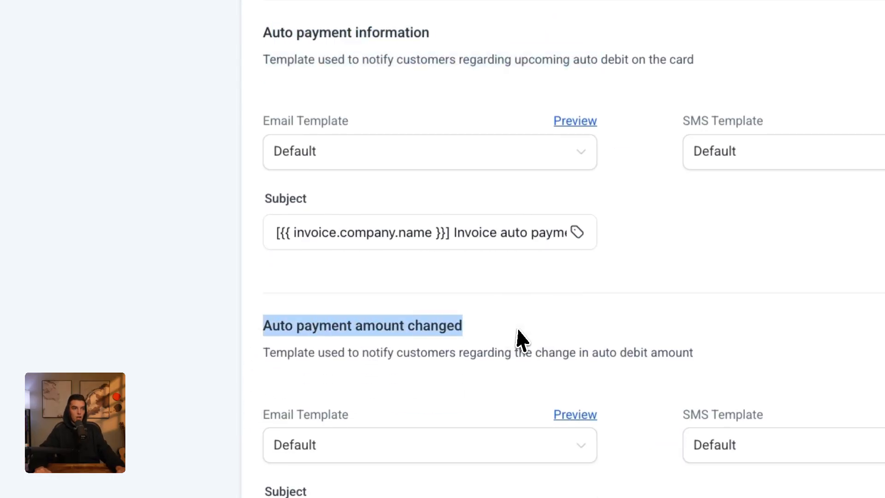
pyautogui.scroll(-1, 473, 374)
pyautogui.scroll(-4, 473, 375)
pyautogui.moveTo(257, 392); pyautogui.dragTo(401, 392)
pyautogui.scroll(-7, 439, 395)
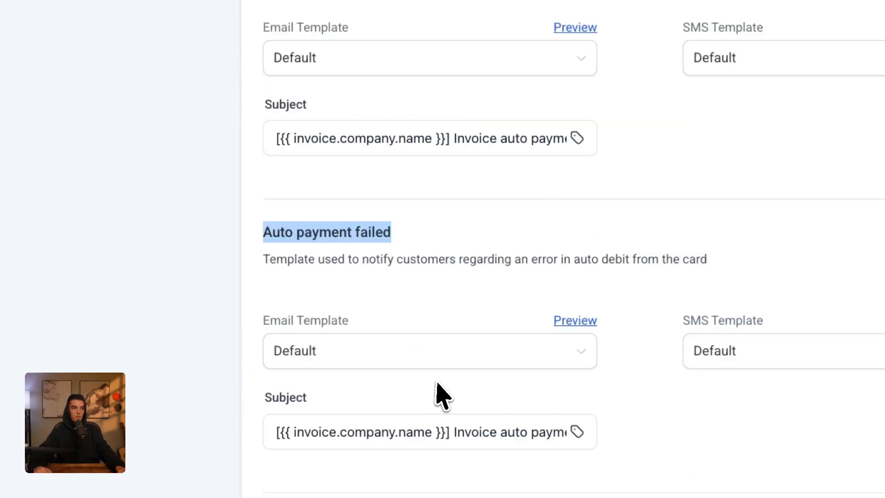
pyautogui.moveTo(259, 348); pyautogui.dragTo(484, 353)
pyautogui.scroll(-1, 484, 355)
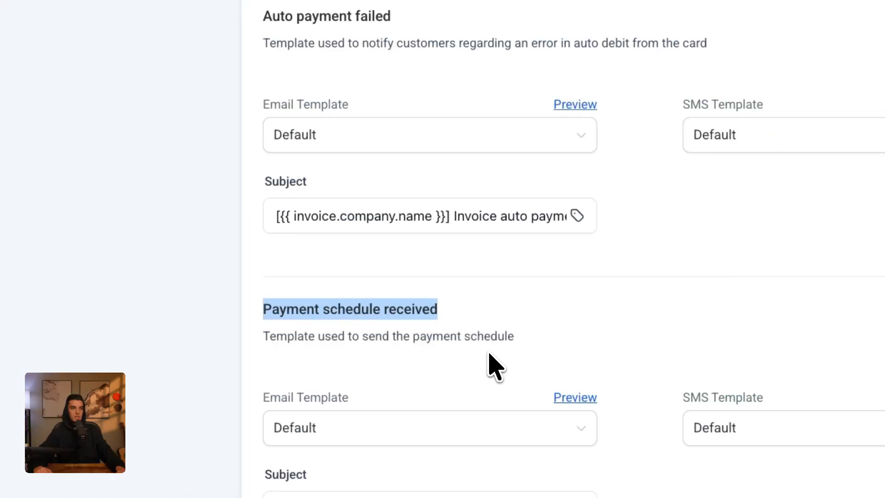
# Examine the template choices and Subject field of the Invoice received notification.
pyautogui.scroll(15, 490, 366)
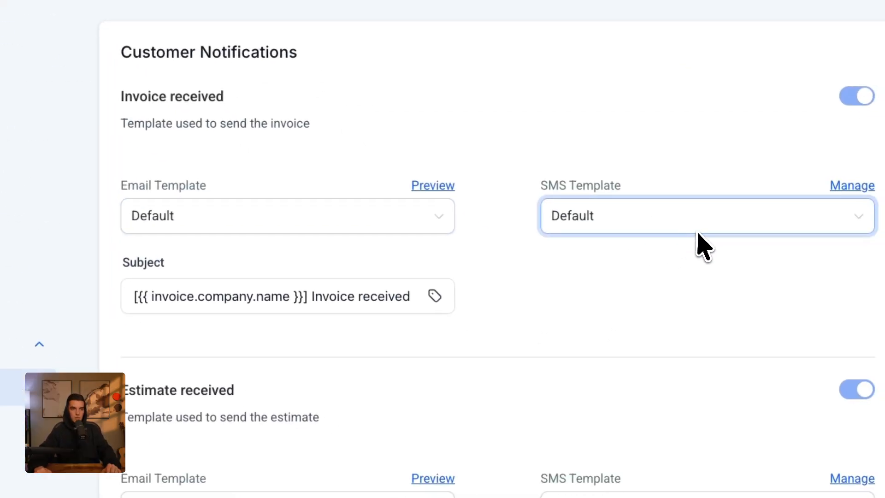
pyautogui.click(154, 305)
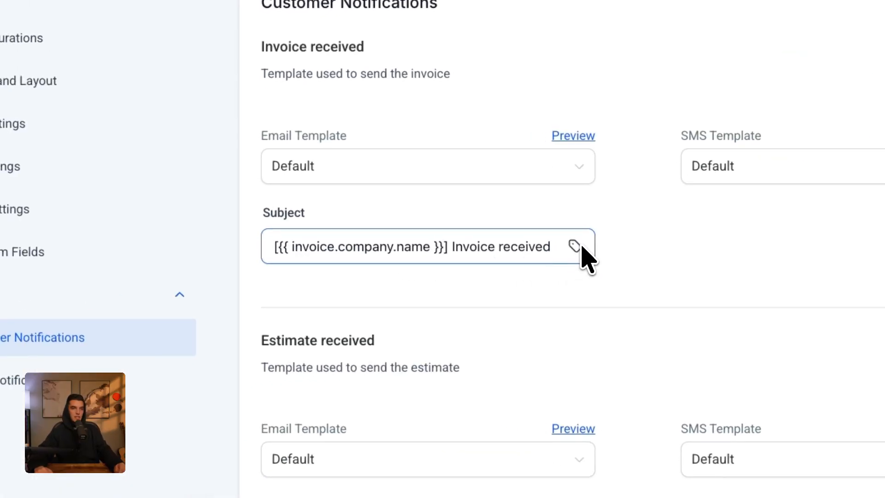
# Open the Team Notifications and examine all entries from invoice payment successful to estimate declined.
pyautogui.click(19, 383)
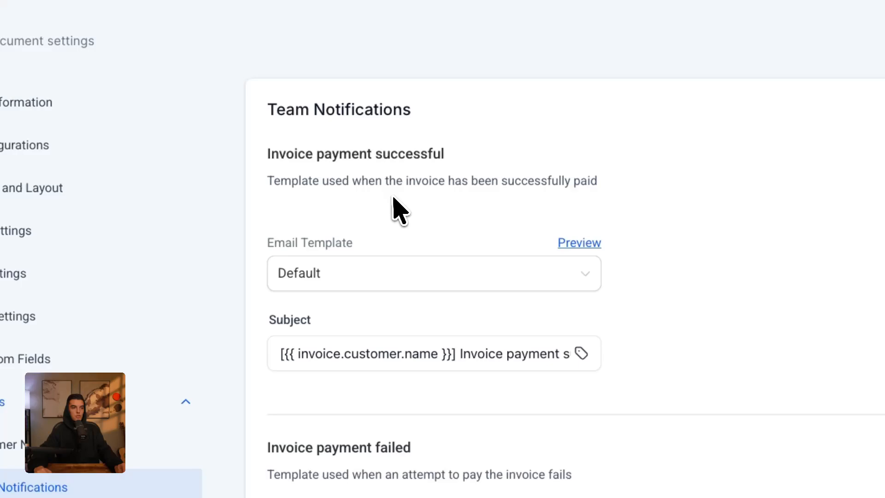
pyautogui.scroll(-1, 385, 297)
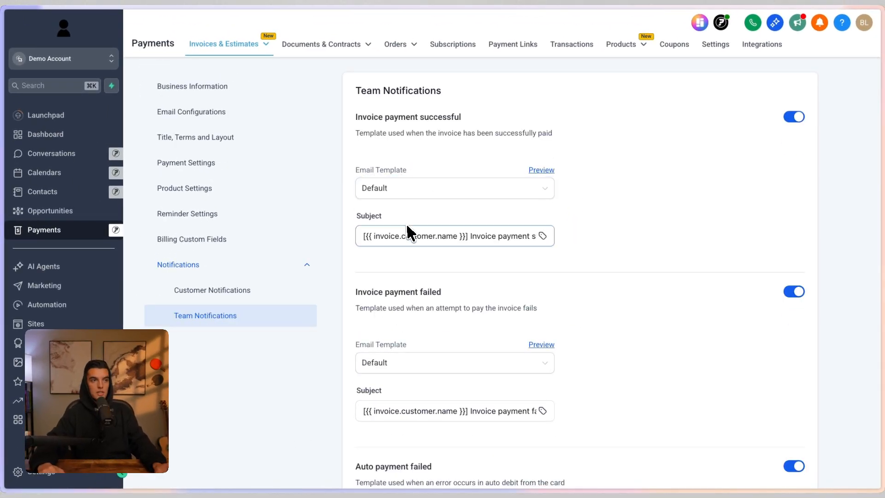
pyautogui.scroll(-10, 406, 223)
pyautogui.scroll(-1, 415, 189)
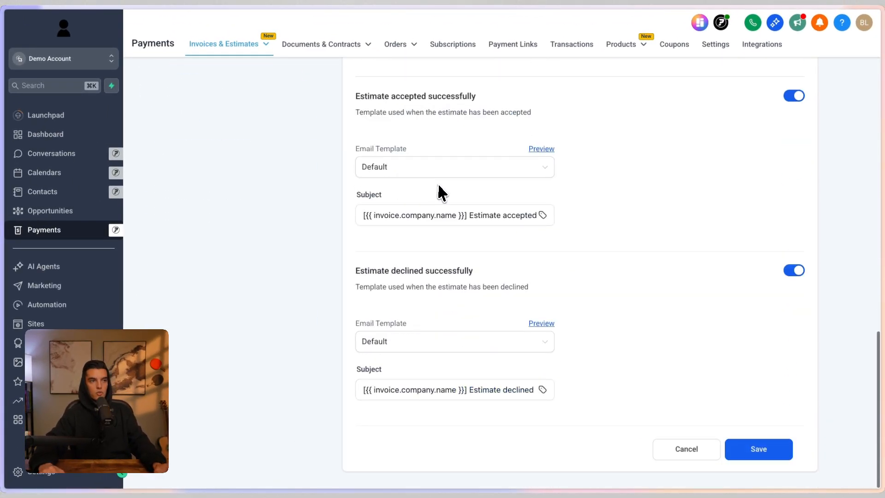
pyautogui.scroll(15, 548, 251)
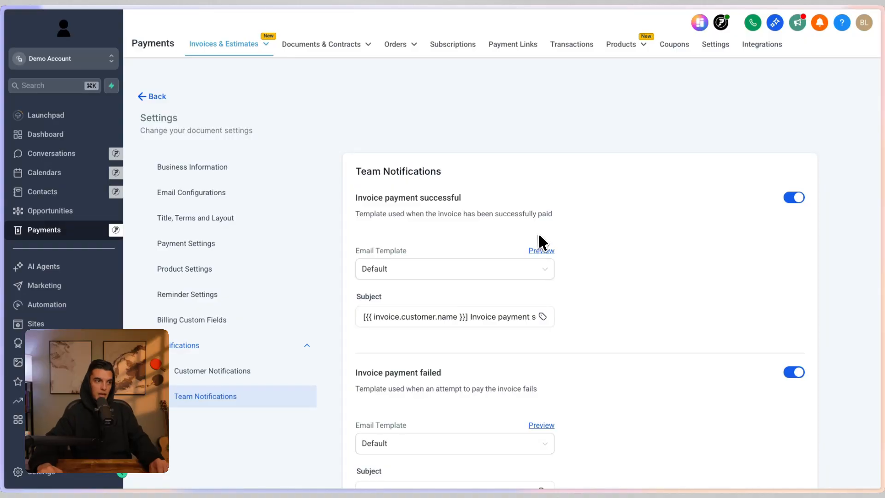
# Leave the document settings and create a new one-time invoice.
pyautogui.click(155, 96)
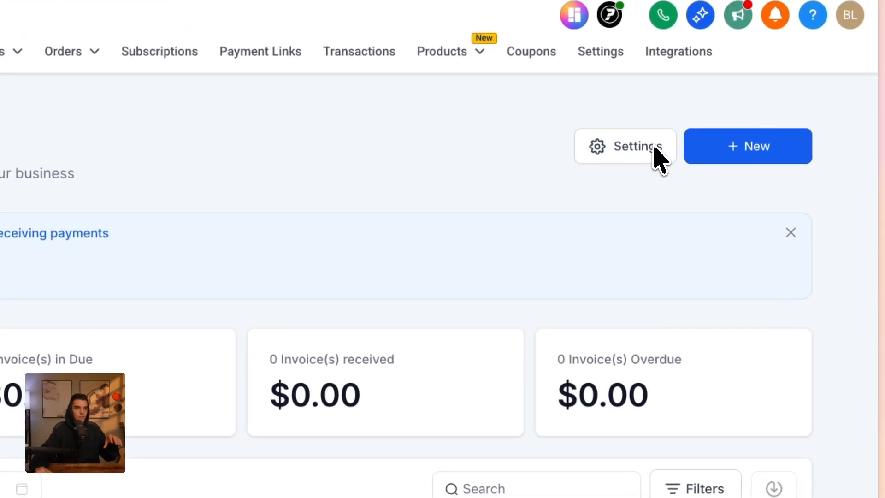
pyautogui.click(744, 143)
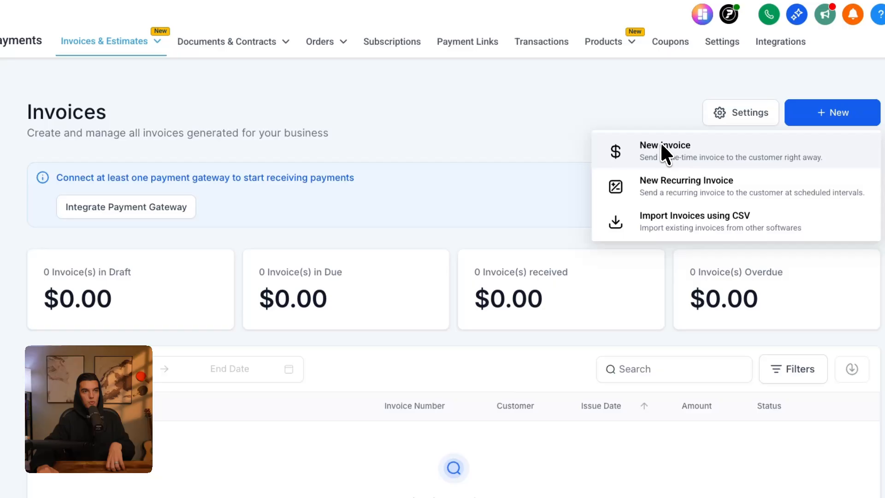
pyautogui.click(663, 132)
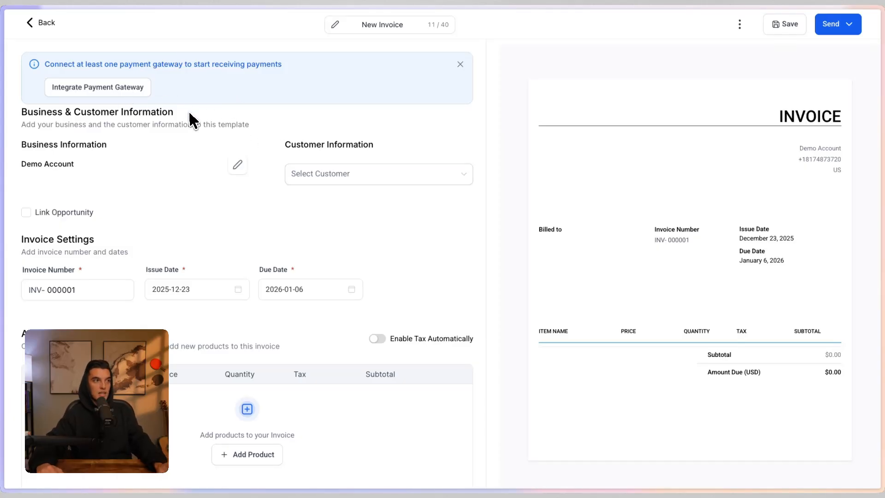
# Examine the new invoice's business information fields and close them without editing.
pyautogui.scroll(-2, 111, 124)
pyautogui.scroll(2, 138, 115)
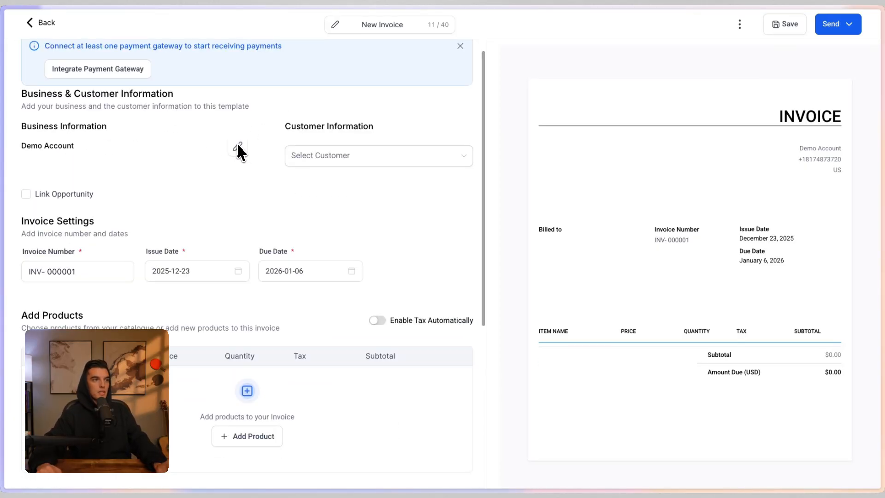
pyautogui.click(238, 148)
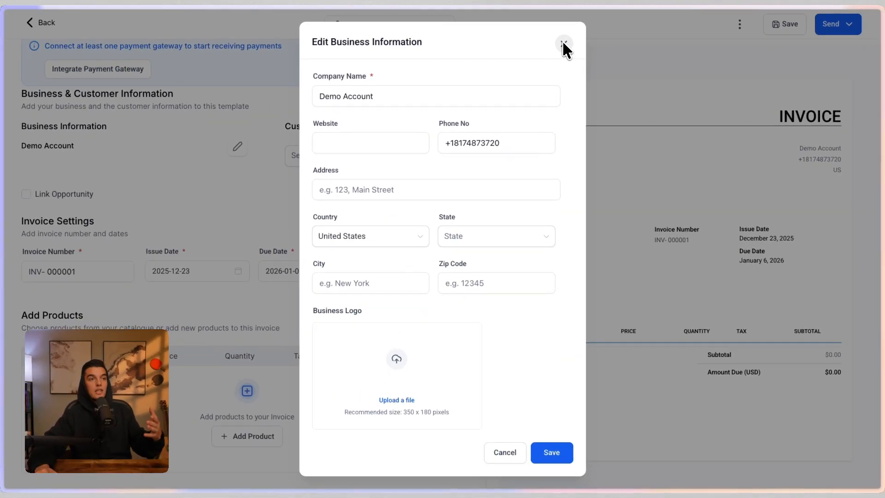
pyautogui.click(561, 41)
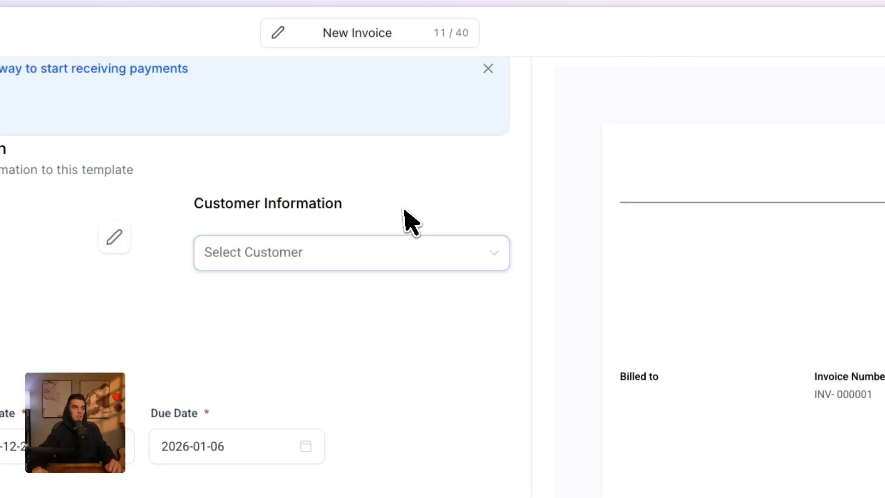
# Select an existing contact as the customer for the new invoice.
pyautogui.click(364, 155)
pyautogui.click(313, 332)
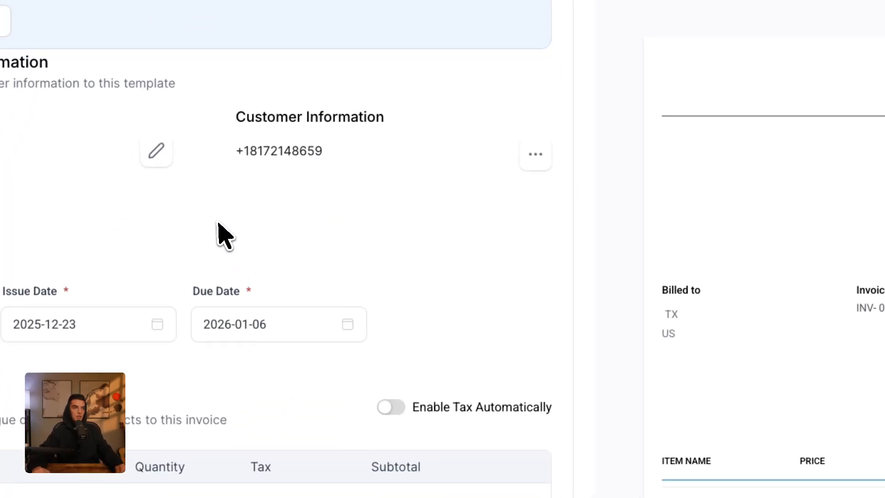
# Open the selected customer's information for editing, examine its fields and close it without changes.
pyautogui.click(537, 153)
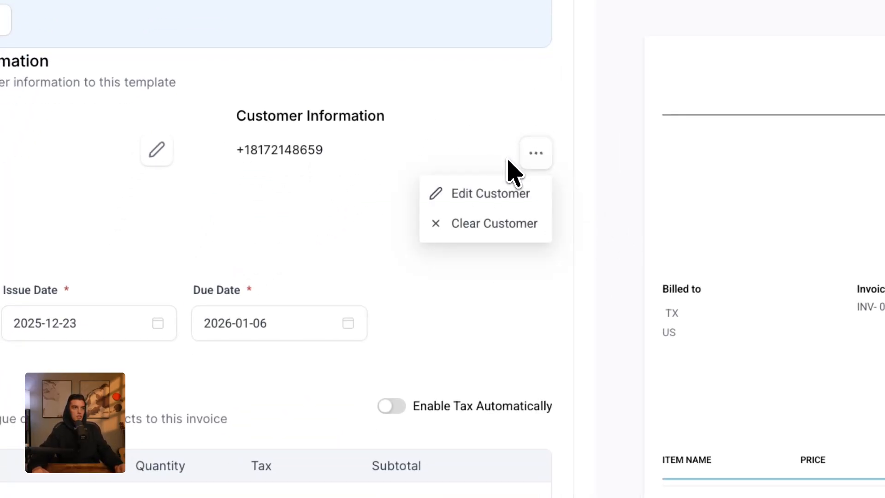
pyautogui.click(488, 202)
pyautogui.click(372, 196)
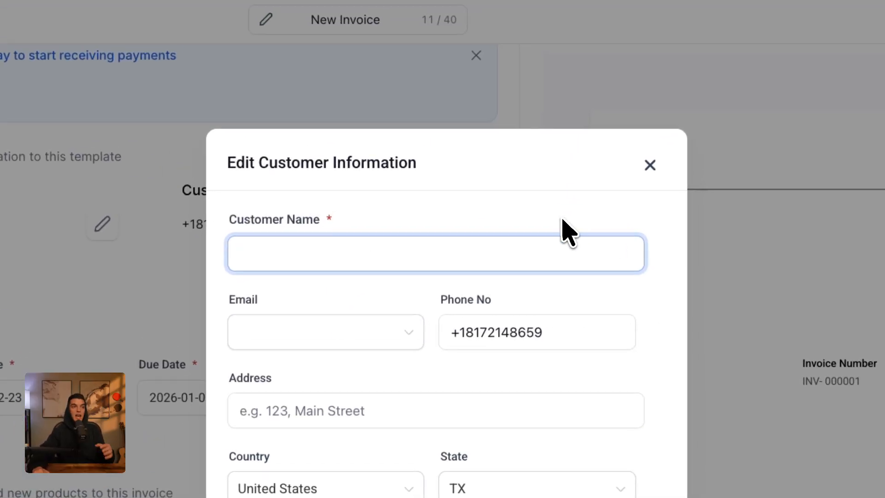
pyautogui.click(648, 162)
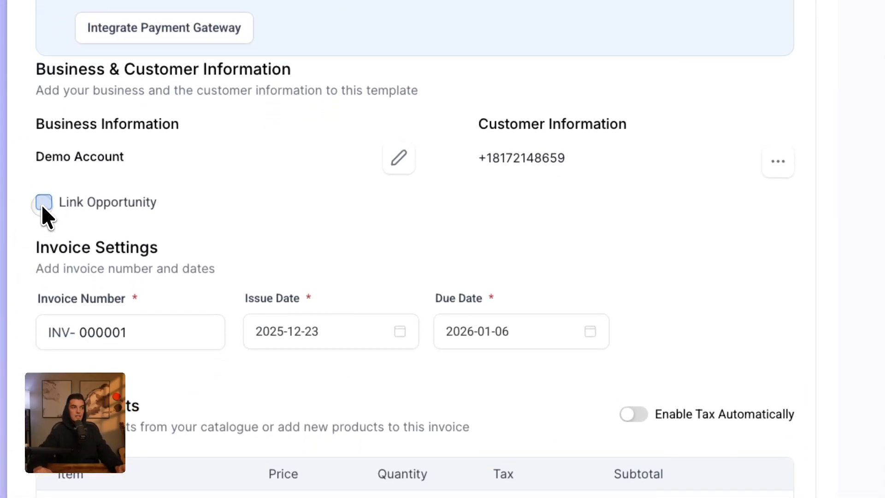
# Turn on Link Opportunity, check the opportunities offered for the contact, and turn the option off again.
pyautogui.click(43, 203)
pyautogui.click(140, 235)
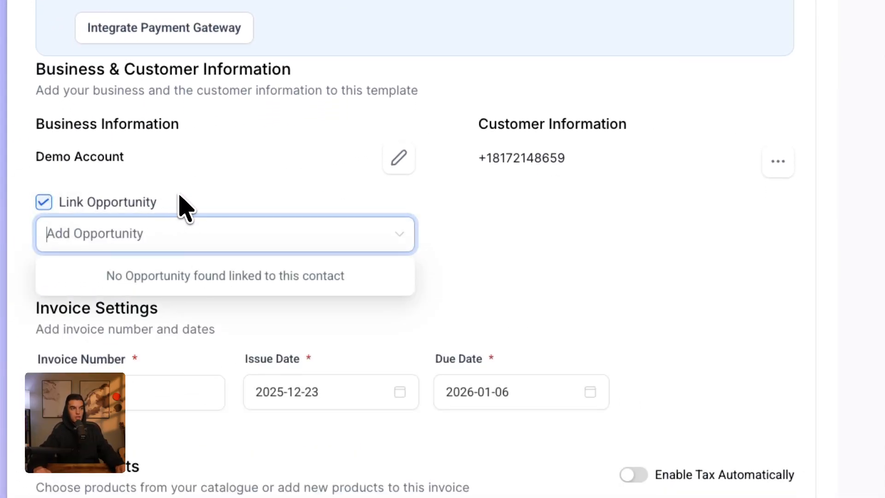
pyautogui.click(45, 201)
# Examine the invoice number, issue date and due date settings without changing them.
pyautogui.scroll(-1, 184, 268)
pyautogui.scroll(-1, 253, 301)
pyautogui.click(241, 173)
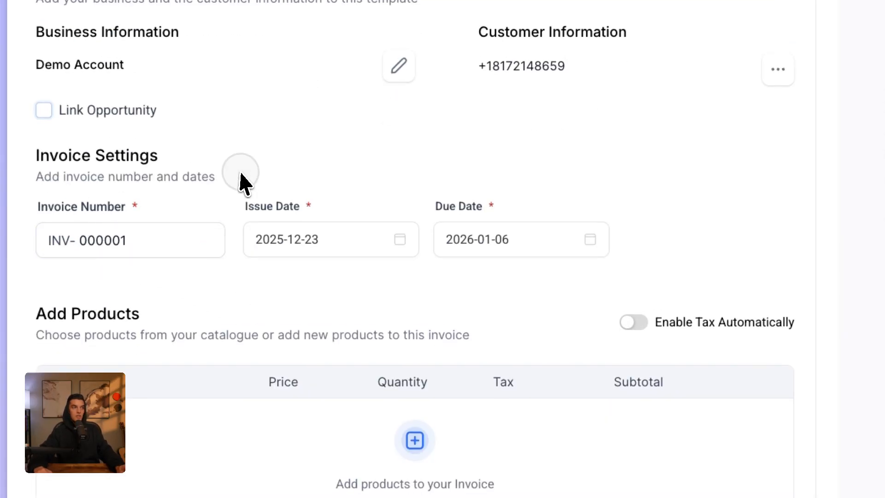
pyautogui.click(178, 245)
pyautogui.click(355, 245)
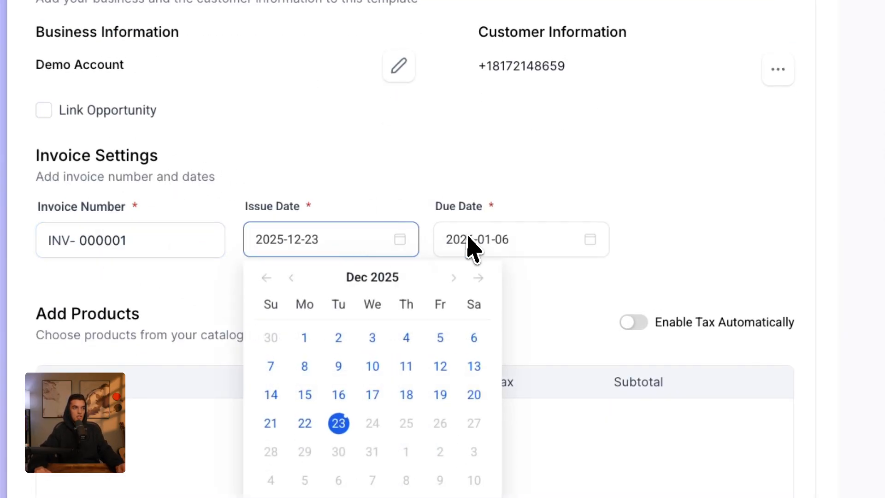
pyautogui.click(470, 244)
# Try automatic tax on the invoice, read its requirement note, and turn it off again.
pyautogui.scroll(-3, 415, 214)
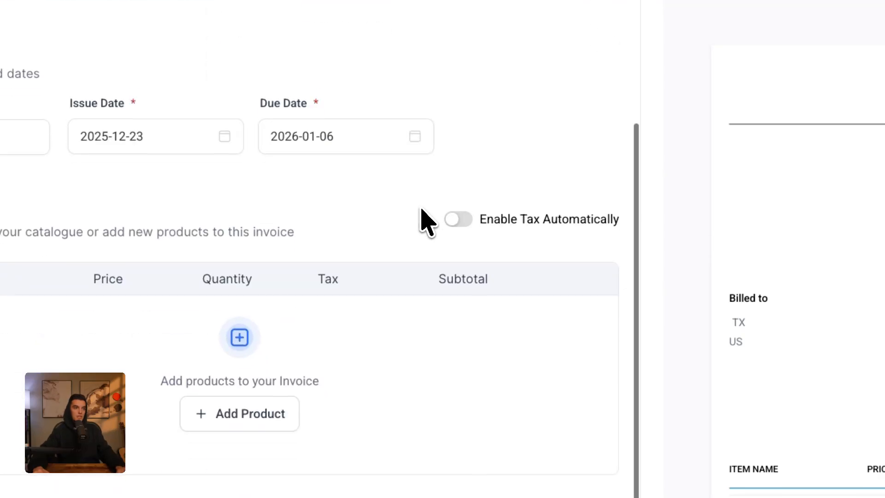
pyautogui.click(459, 212)
pyautogui.click(444, 213)
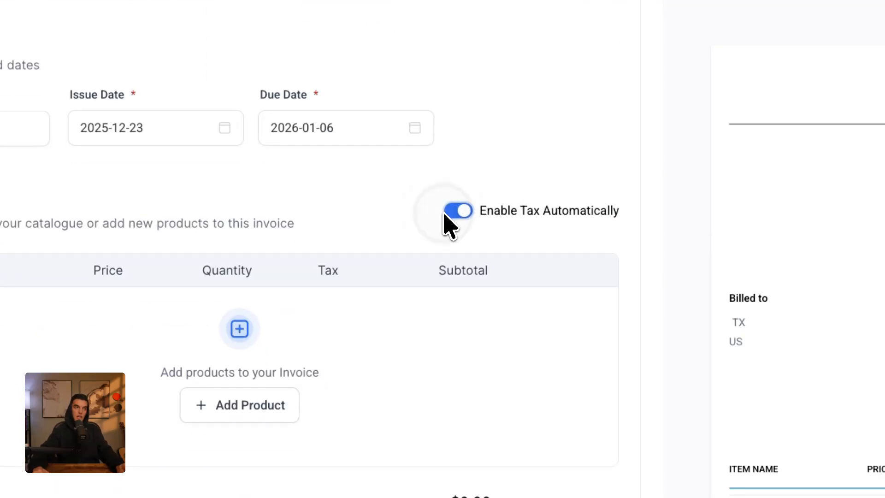
pyautogui.click(472, 213)
pyautogui.moveTo(613, 212)
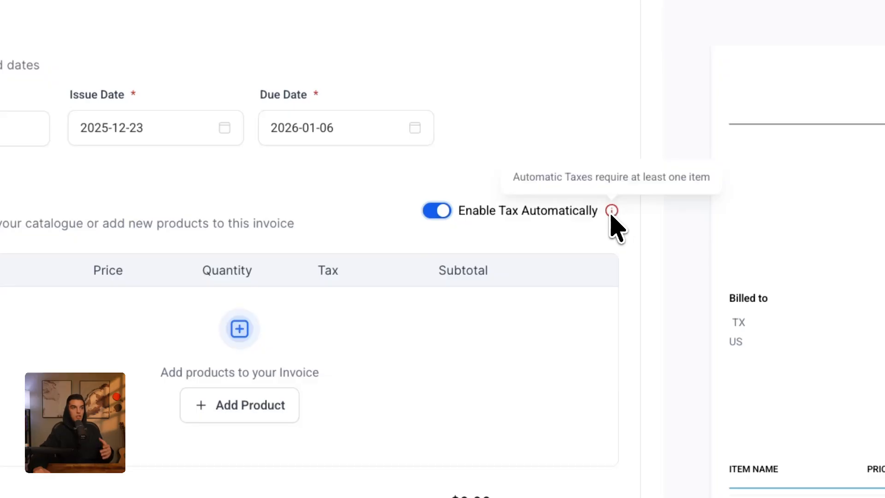
pyautogui.click(442, 213)
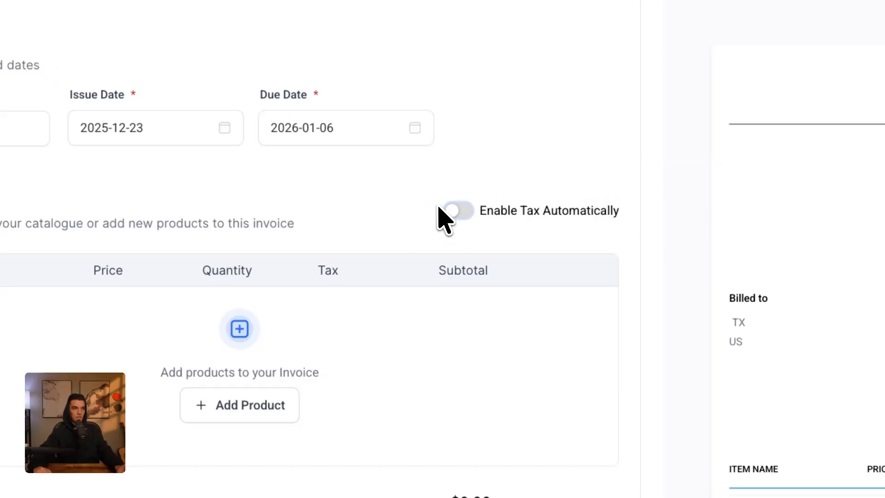
# Create a new product on the invoice with product name and price name eee and product type Digital goods.
pyautogui.scroll(-2, 412, 203)
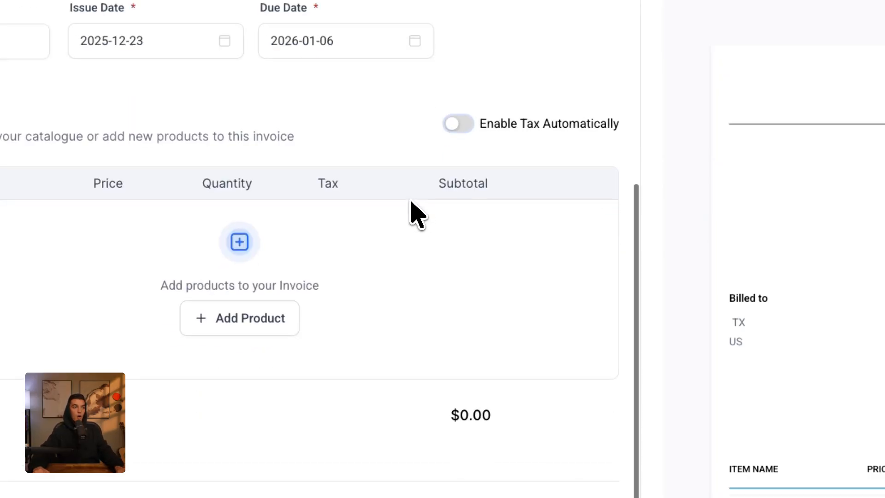
pyautogui.click(221, 319)
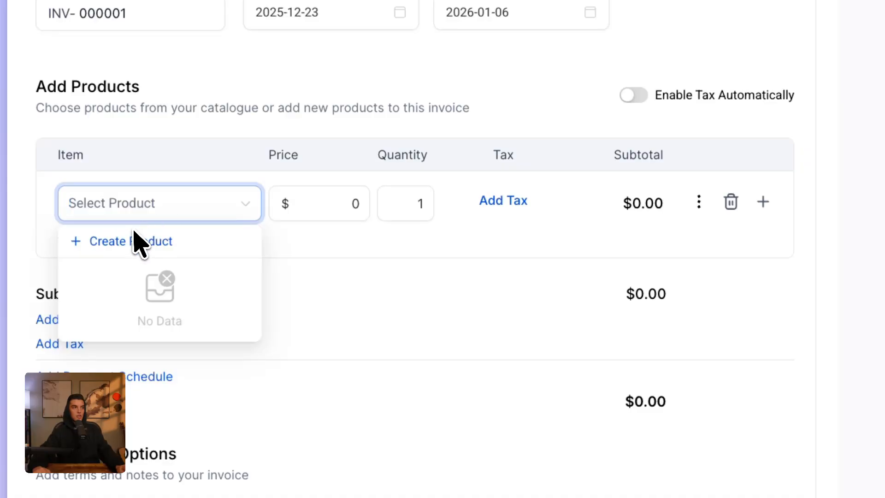
pyautogui.click(134, 244)
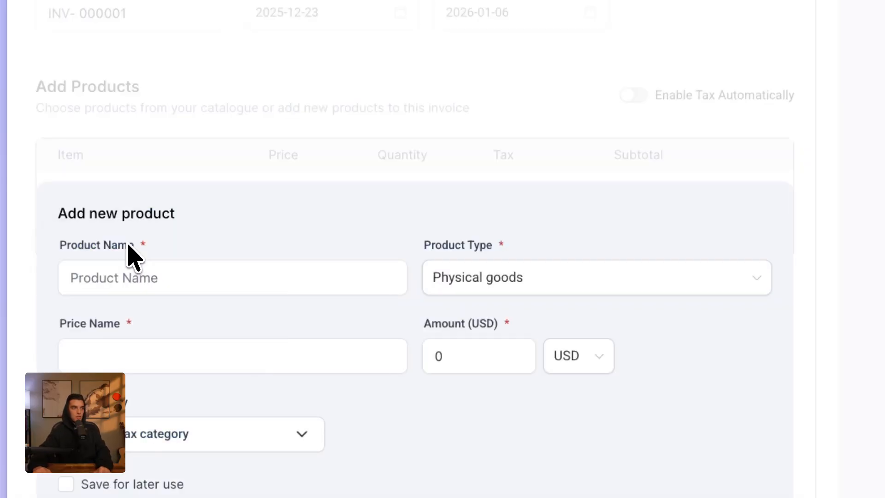
pyautogui.click(159, 278)
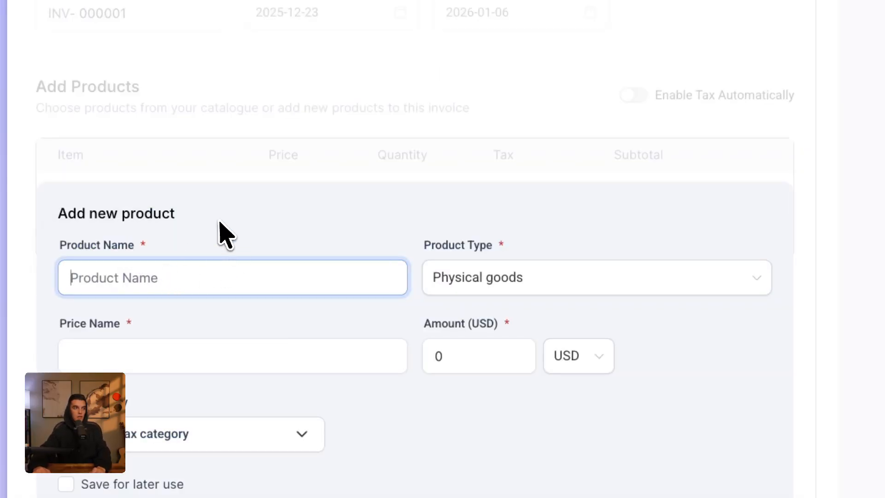
pyautogui.click(543, 281)
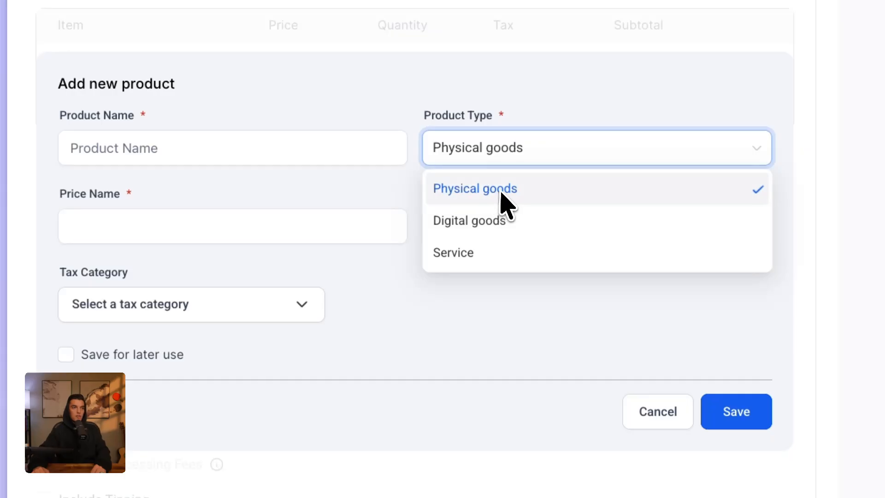
pyautogui.click(222, 230)
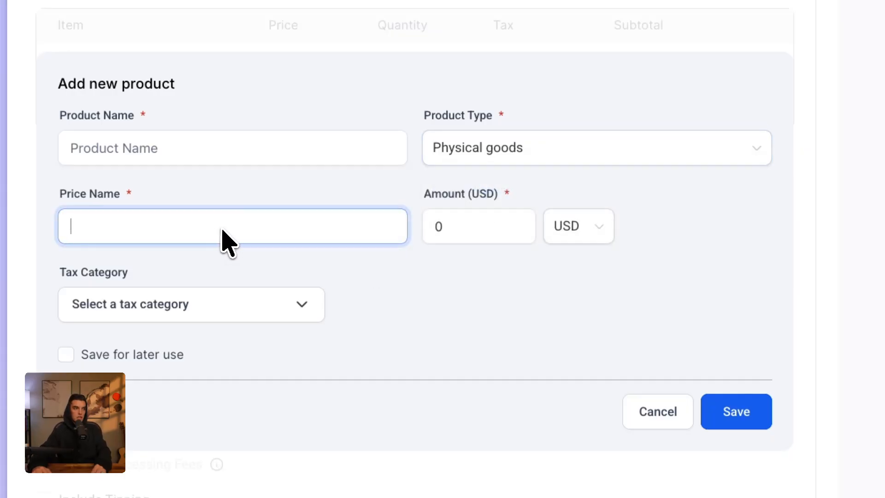
pyautogui.click(135, 156)
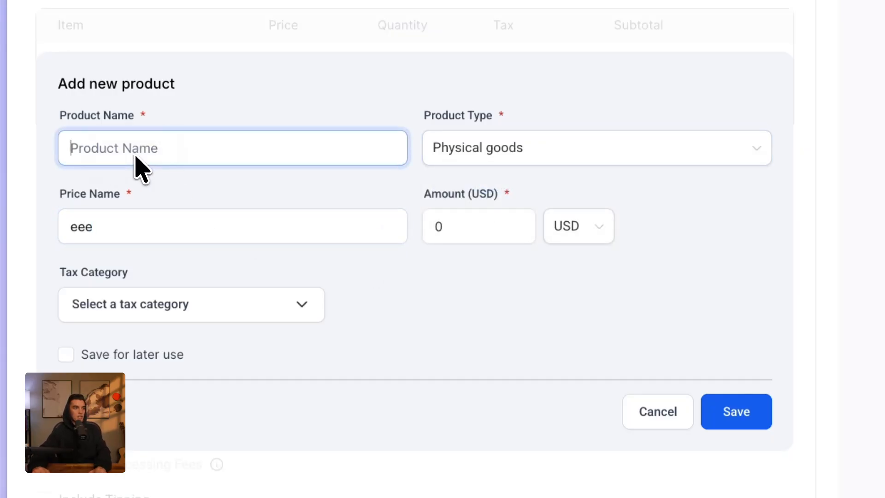
pyautogui.write('eee')
pyautogui.click(524, 153)
pyautogui.click(506, 224)
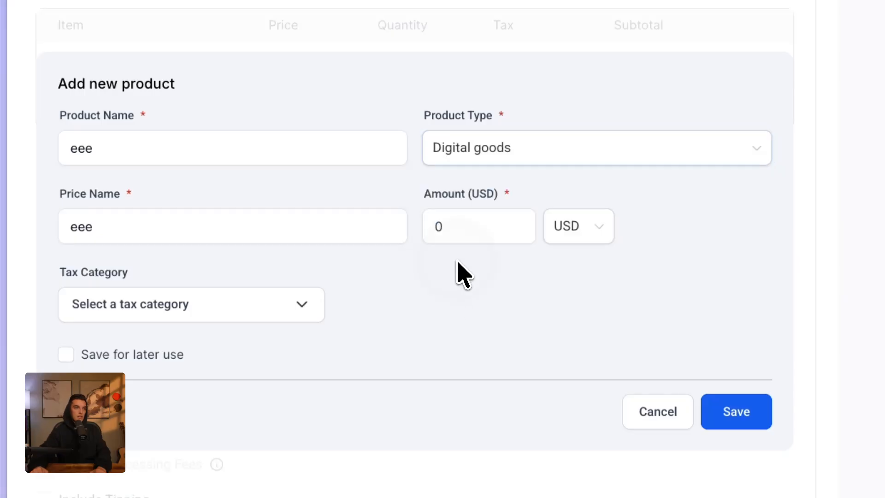
# Set the new product's amount to 13 USD, leave its tax category unselected, and save the product.
pyautogui.click(359, 318)
pyautogui.click(210, 309)
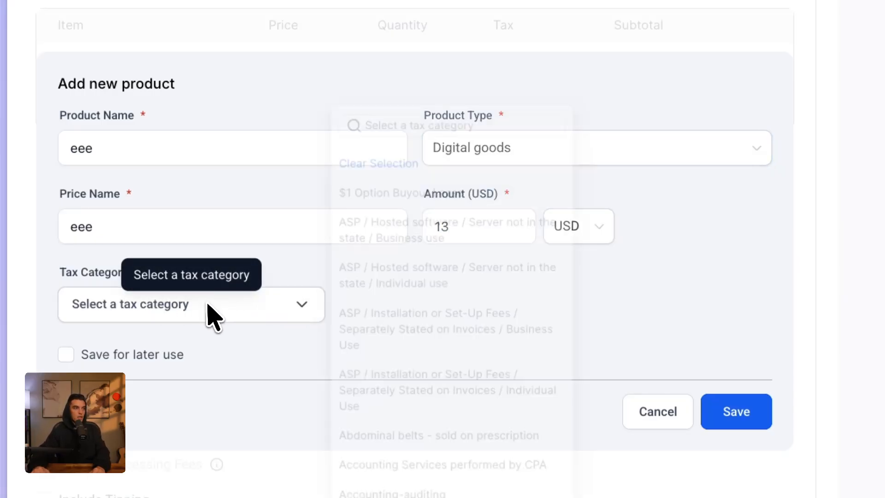
pyautogui.click(255, 272)
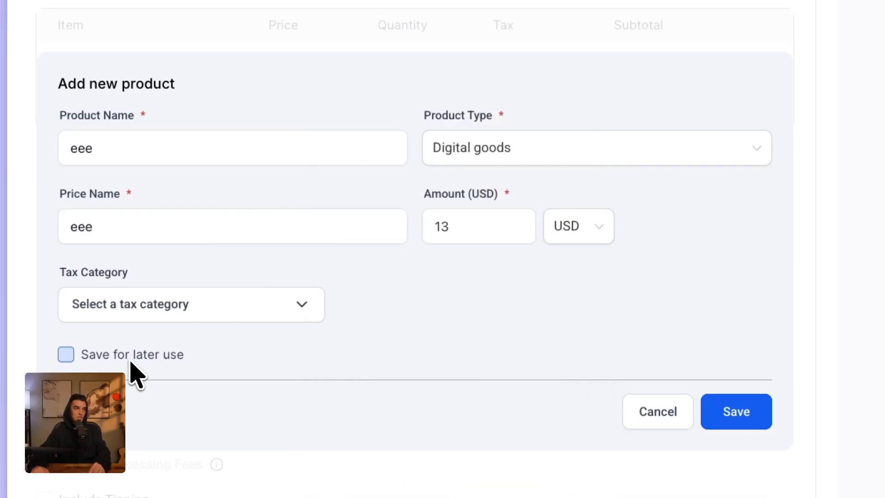
pyautogui.click(736, 411)
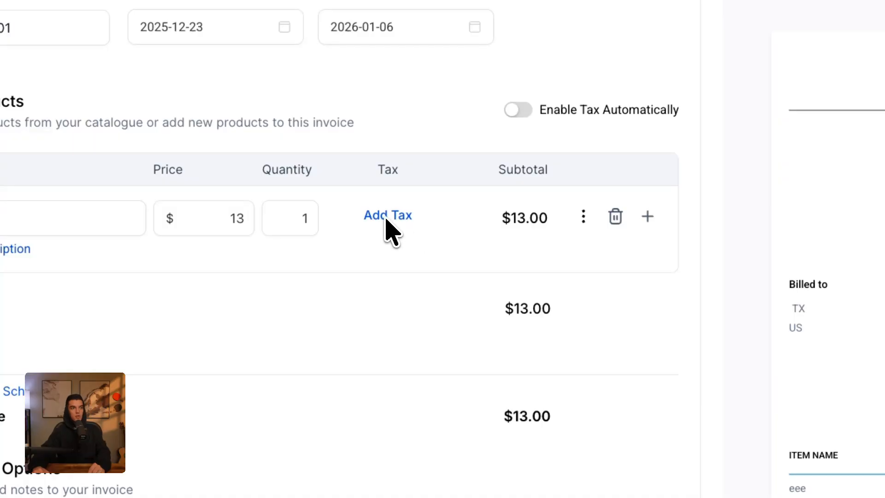
# Add a second, empty item line below the eee product, and show and hide its description editor.
pyautogui.click(582, 218)
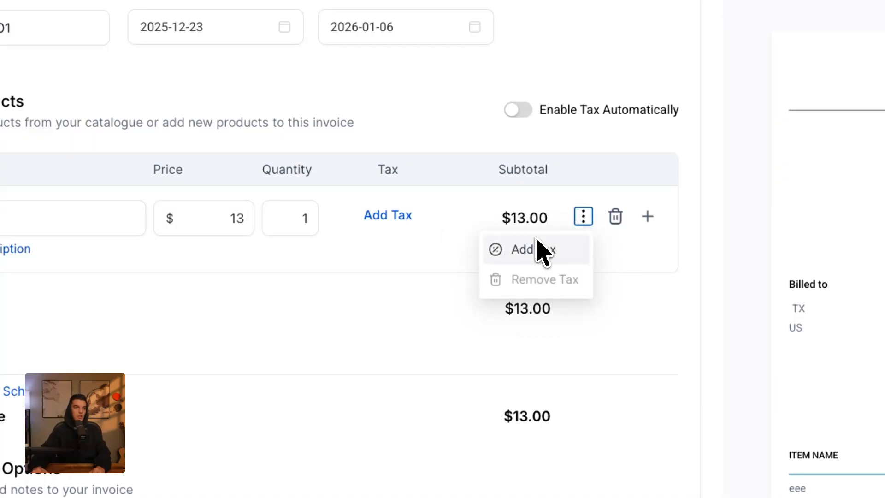
pyautogui.click(650, 218)
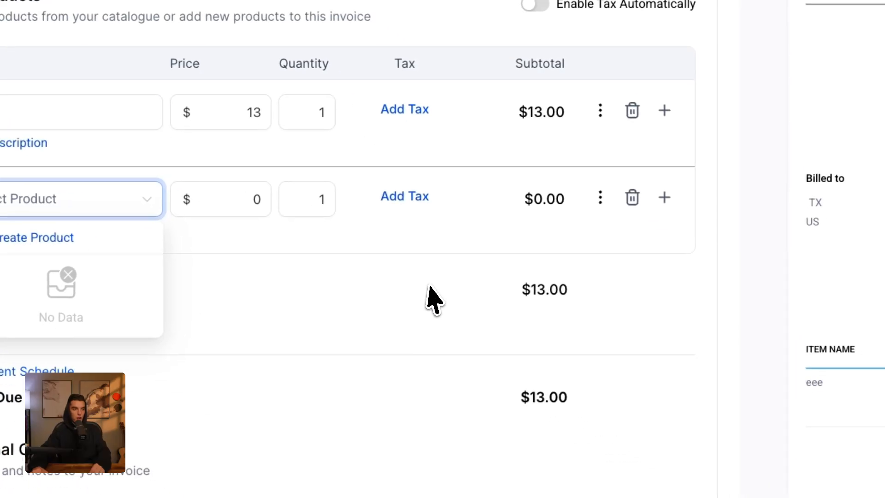
pyautogui.click(354, 380)
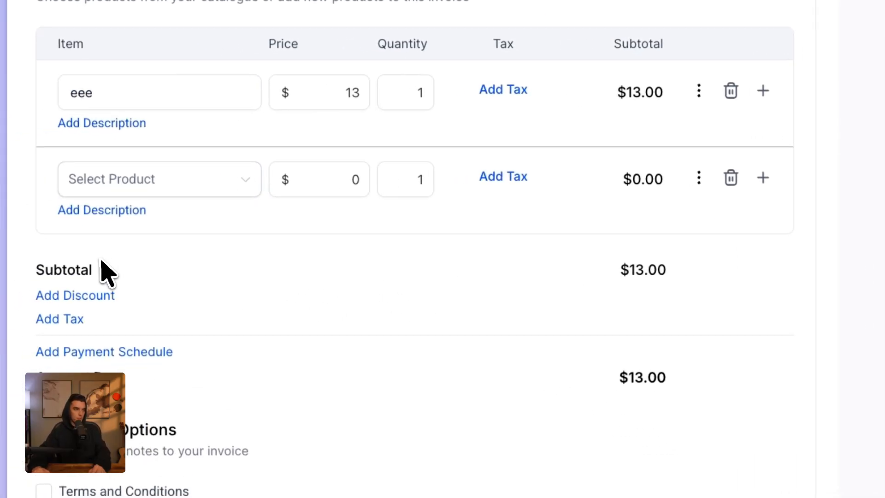
pyautogui.click(111, 211)
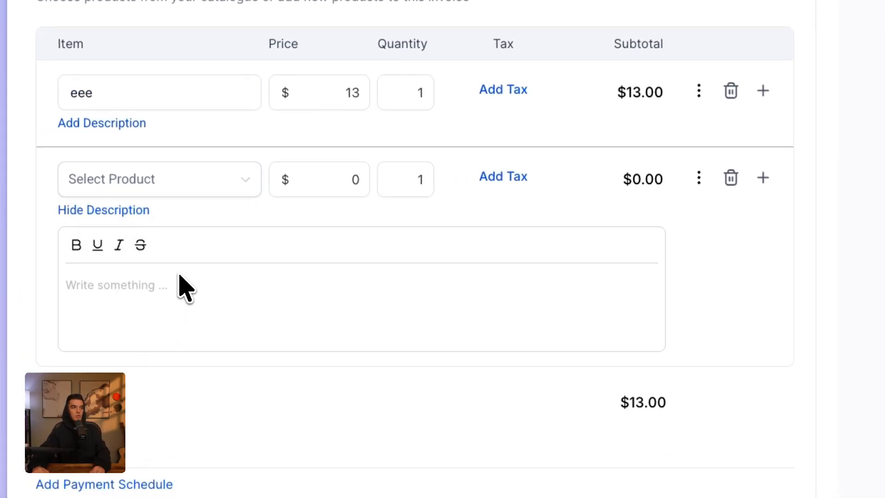
pyautogui.click(104, 212)
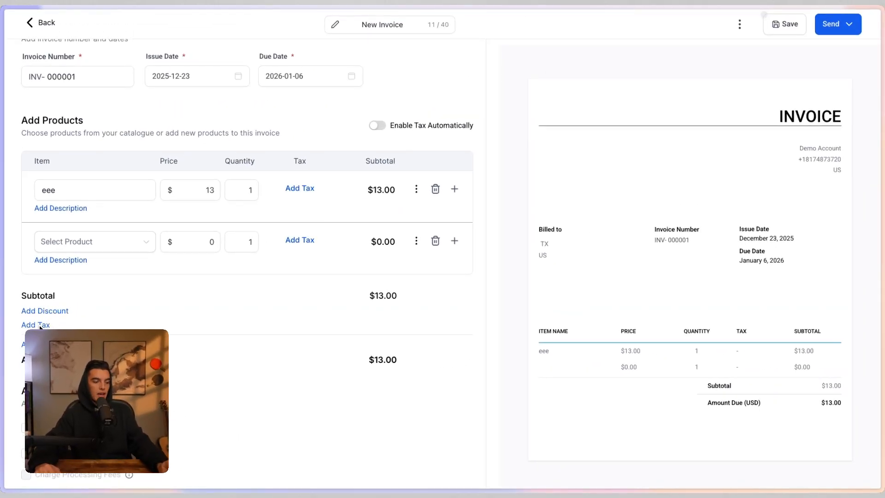
# Try a payment schedule with a third payment and the Fixed Amount option, and close it without saving.
pyautogui.scroll(-1, 184, 303)
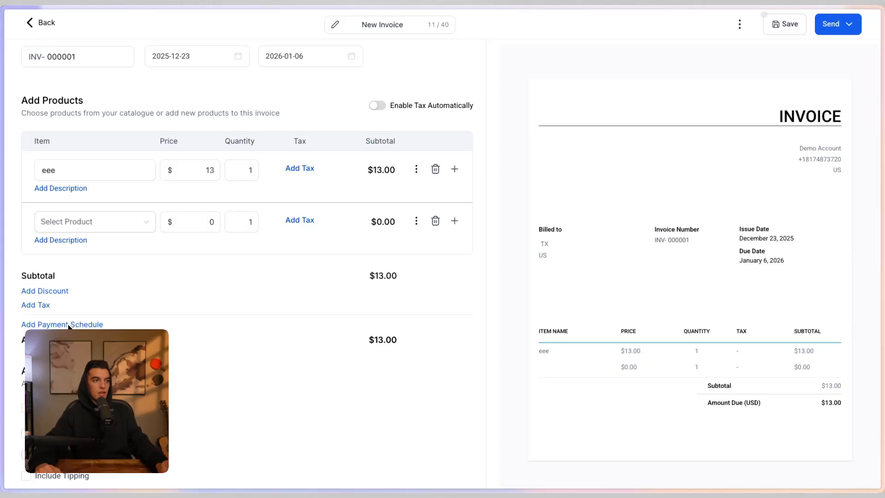
pyautogui.click(66, 323)
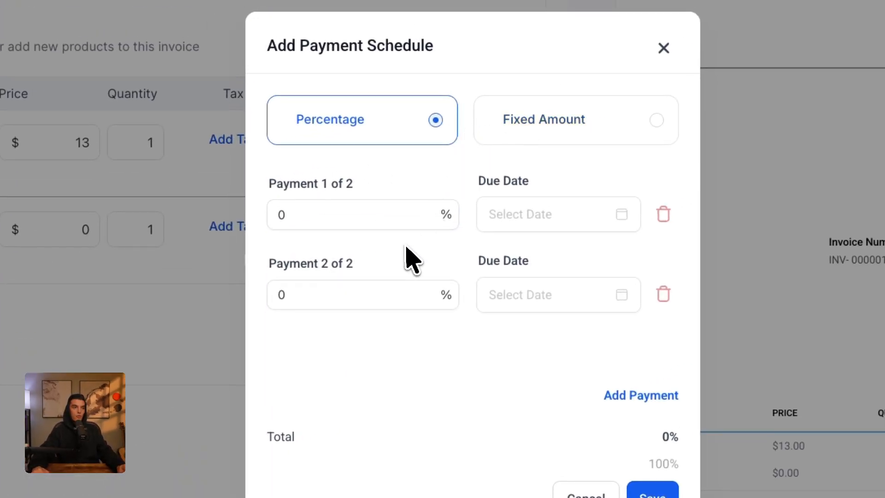
pyautogui.click(381, 223)
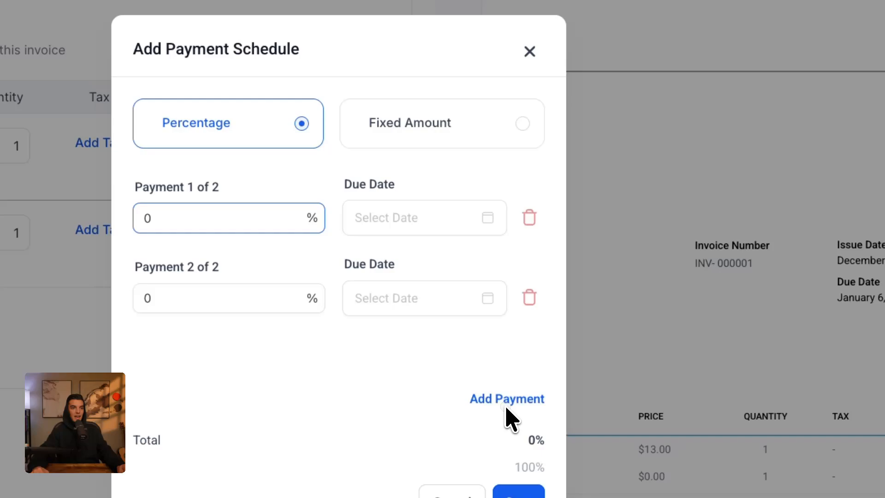
pyautogui.click(638, 397)
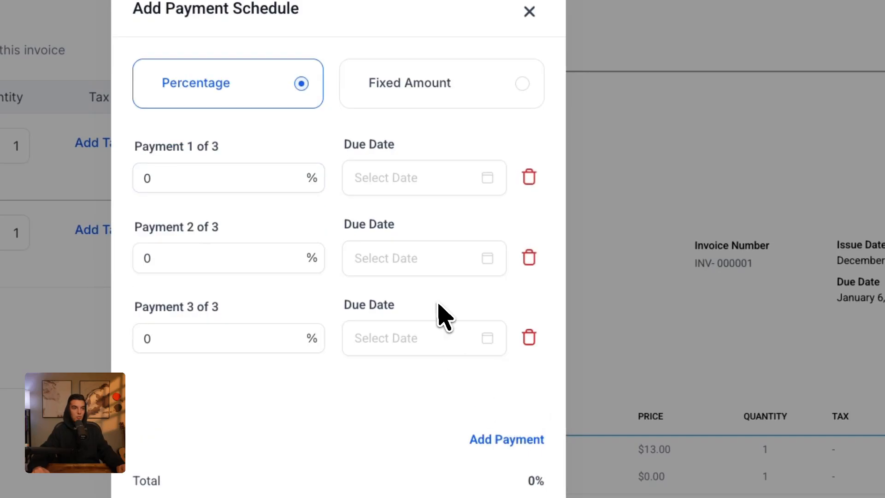
pyautogui.click(435, 80)
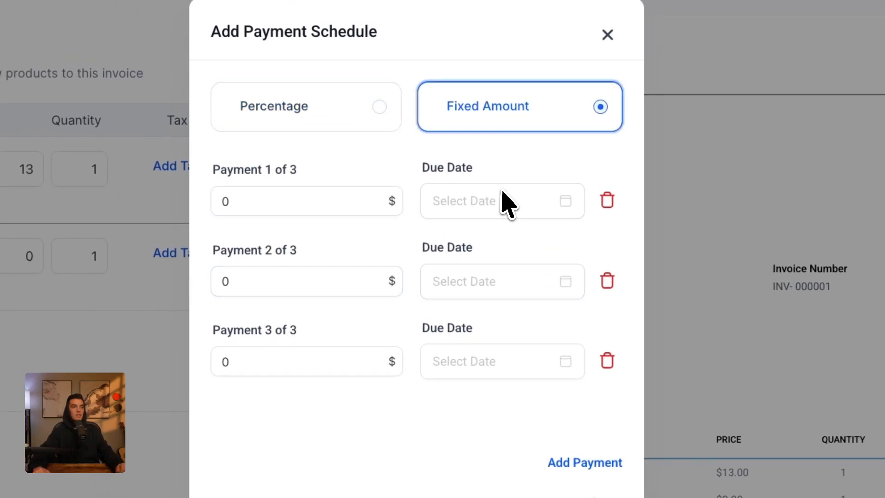
pyautogui.click(619, 360)
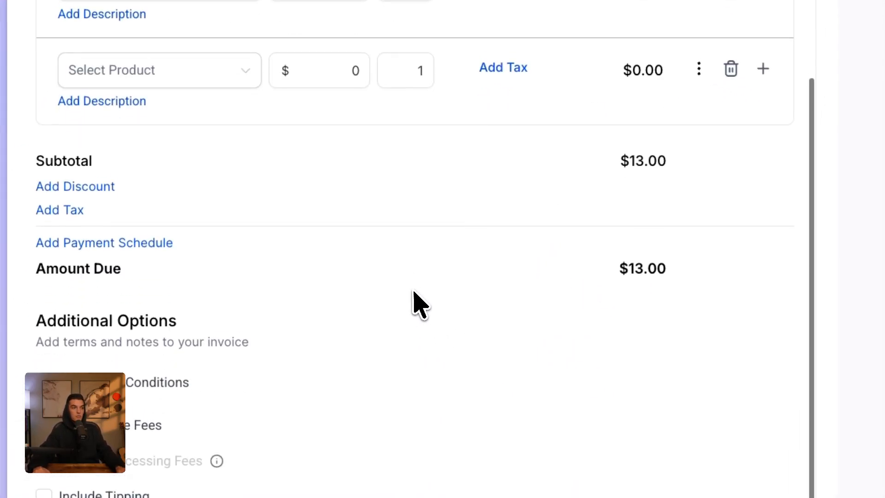
# Try adding an invoice discount as a custom amount and cancel it.
pyautogui.scroll(-1, 415, 300)
pyautogui.click(90, 170)
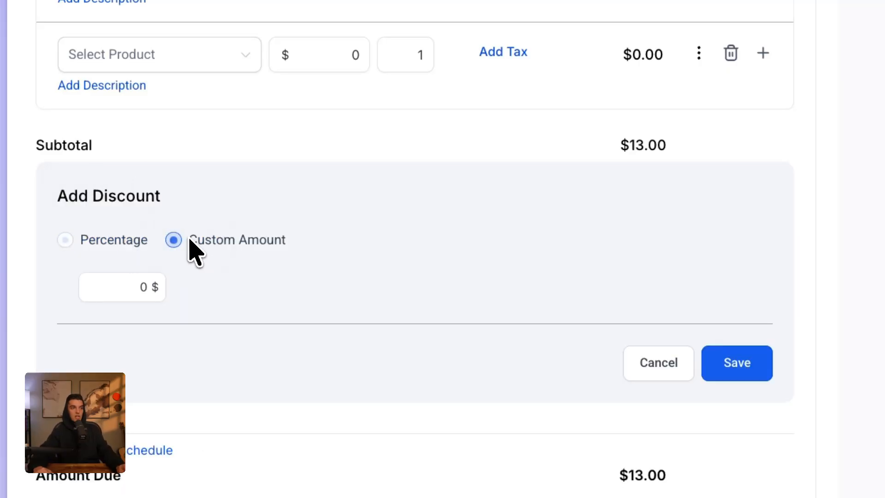
pyautogui.click(634, 368)
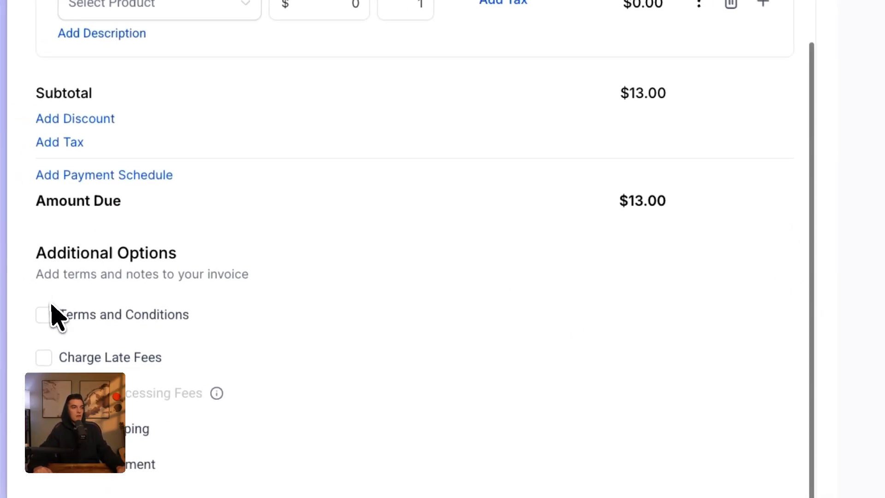
# Enable Terms and Conditions and Charge Late Fees on the invoice, try Flat Fee, and return to Percentage of remaining amount.
pyautogui.click(52, 308)
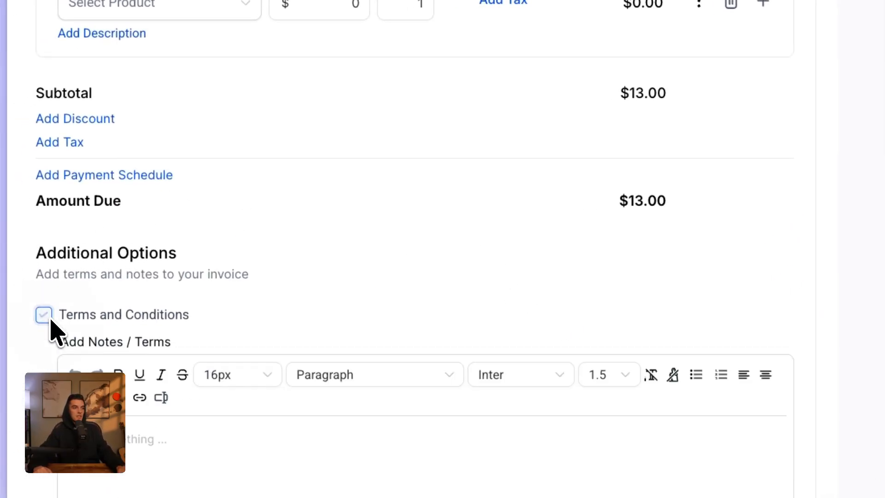
pyautogui.scroll(-5, 52, 318)
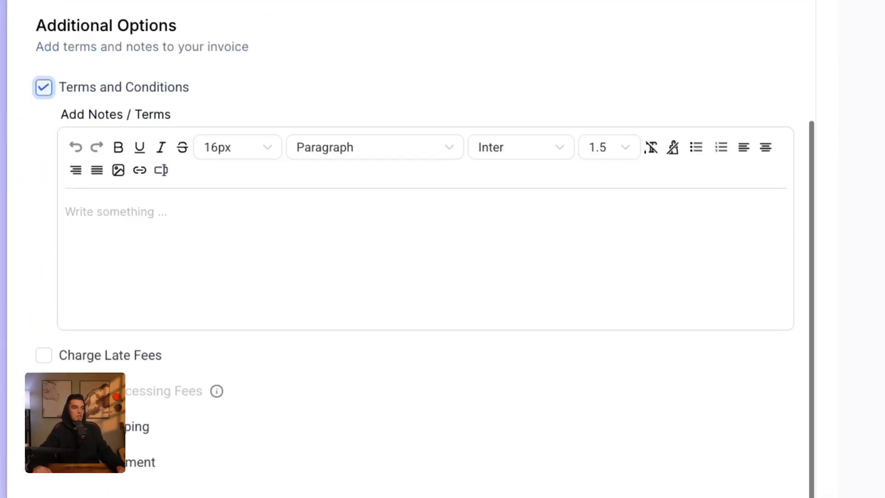
pyautogui.click(48, 360)
pyautogui.scroll(-4, 115, 368)
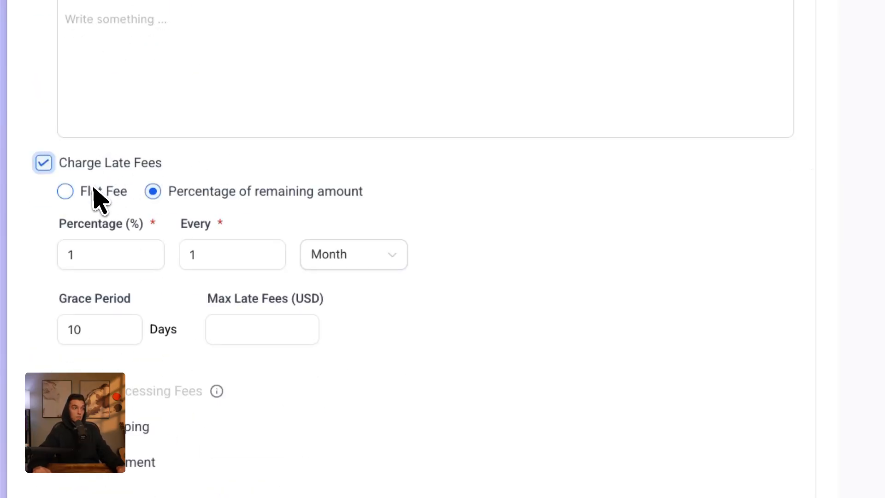
pyautogui.click(97, 199)
pyautogui.click(183, 199)
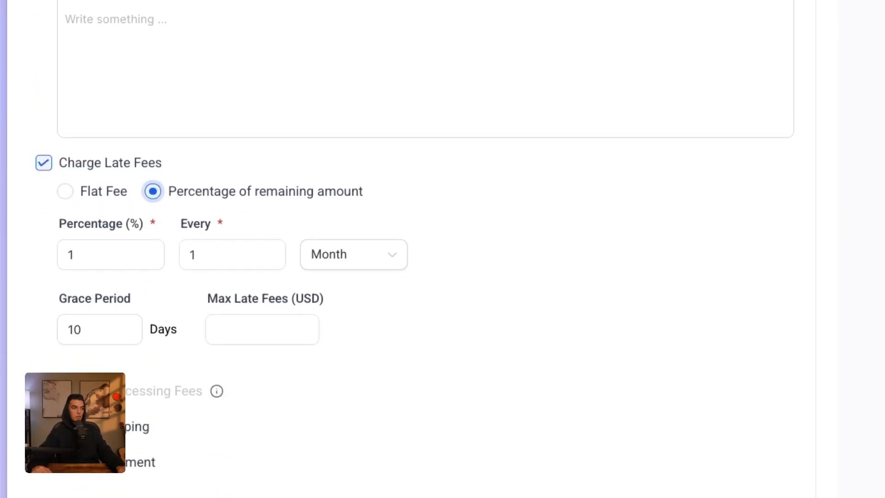
# Enable Include Tipping and the attachment option in the invoice's additional options.
pyautogui.click(138, 426)
pyautogui.scroll(-3, 144, 403)
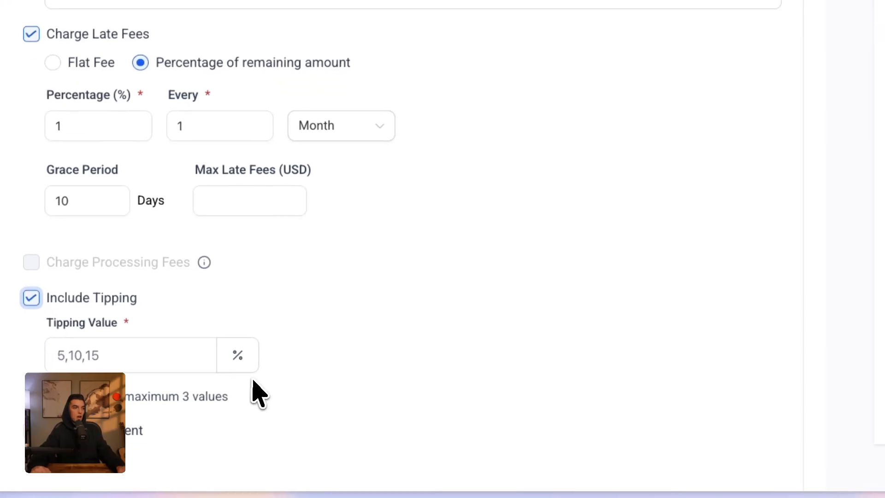
pyautogui.click(33, 428)
pyautogui.scroll(-4, 413, 250)
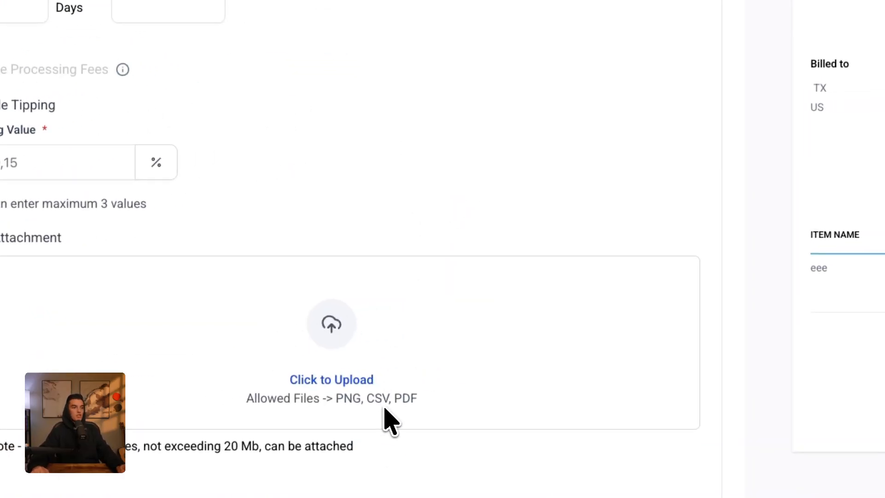
# Highlight the invoice title and try to preview the invoice.
pyautogui.scroll(15, 534, 233)
pyautogui.moveTo(299, 33); pyautogui.dragTo(237, 40)
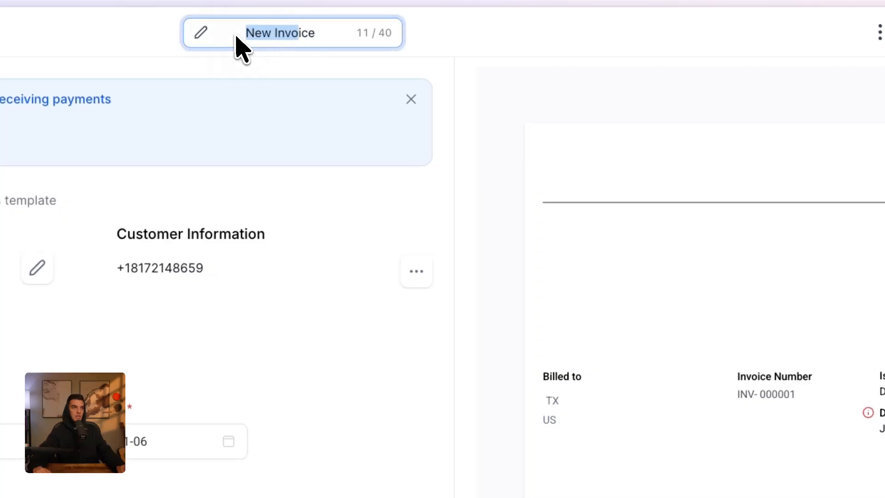
pyautogui.click(881, 32)
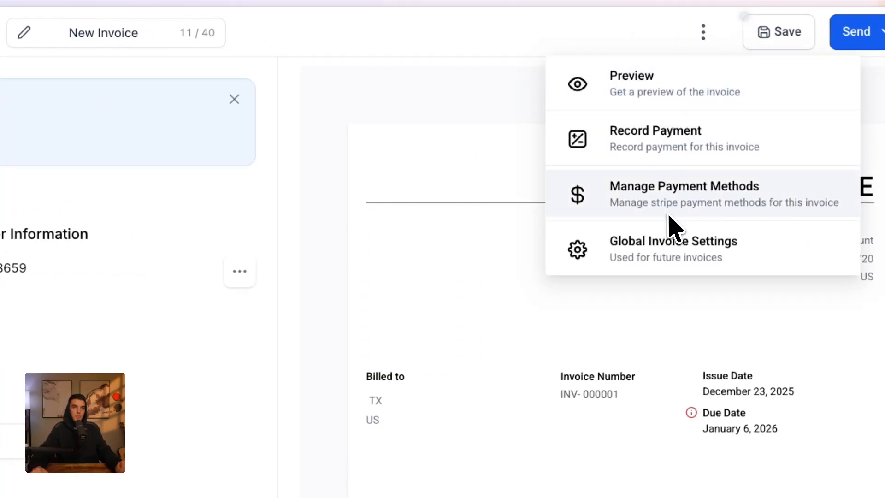
pyautogui.click(657, 87)
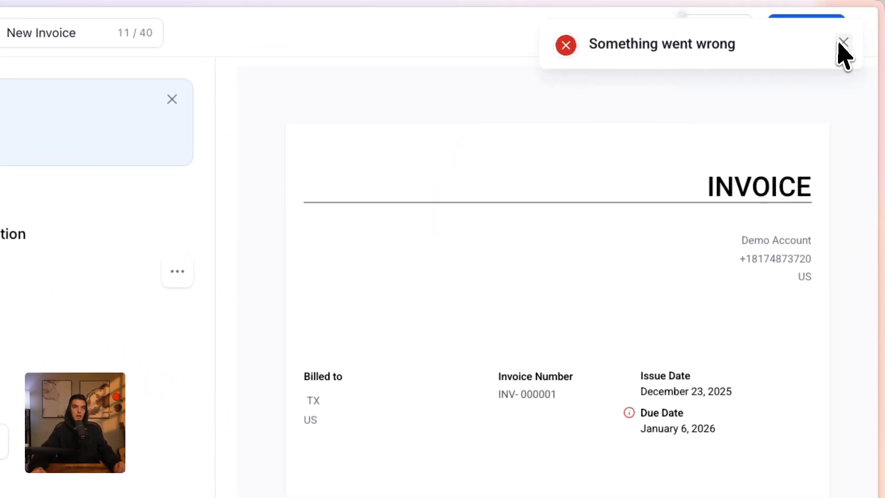
pyautogui.click(845, 41)
pyautogui.click(843, 42)
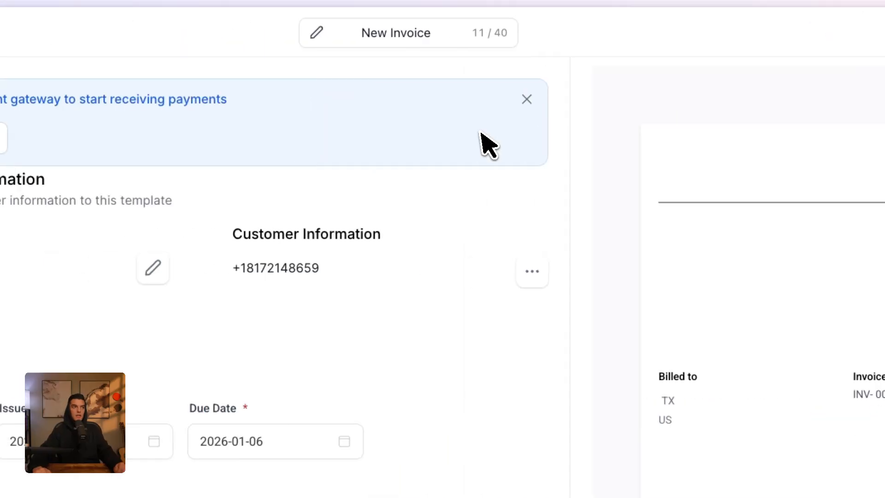
# Try Record Payment and Manage Payment Methods for this invoice.
pyautogui.click(640, 32)
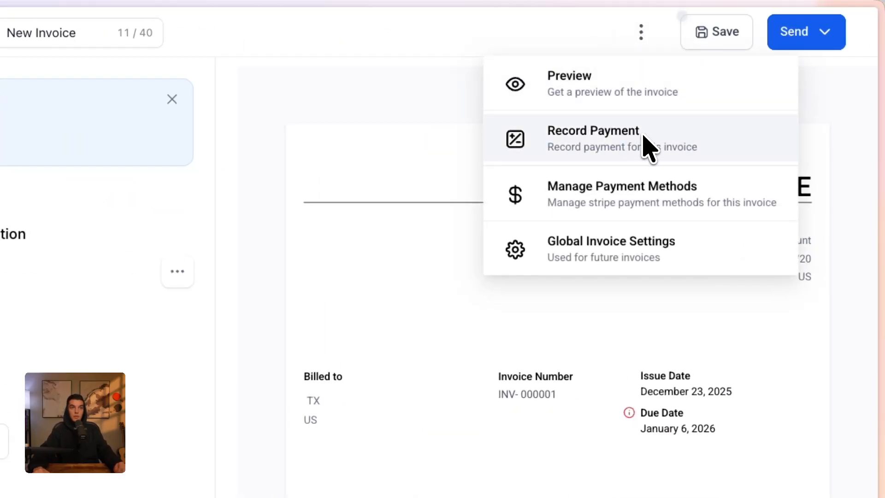
pyautogui.click(673, 151)
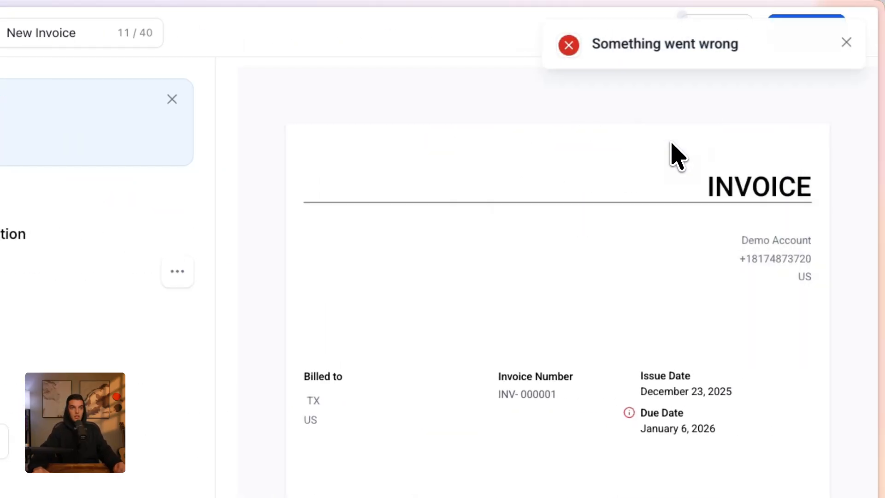
pyautogui.click(844, 42)
pyautogui.click(641, 33)
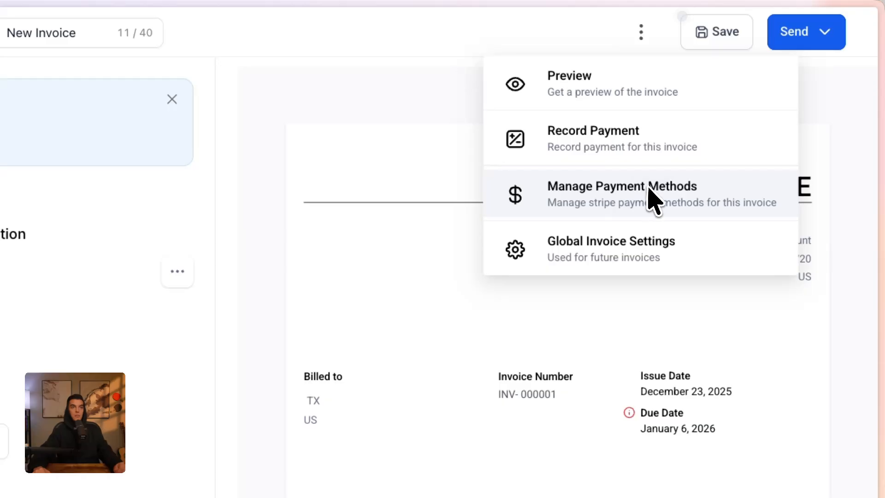
pyautogui.click(650, 205)
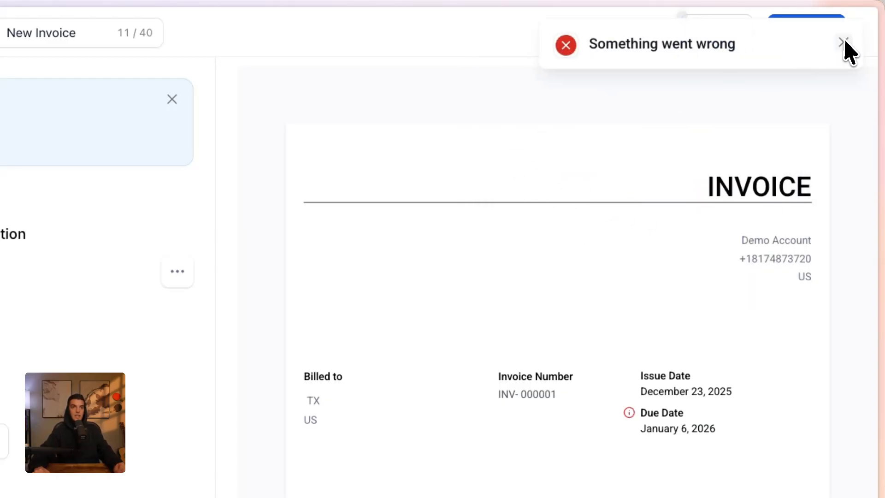
pyautogui.click(844, 42)
# Open the Global Invoice Settings from the invoice and return to the invoice editor.
pyautogui.click(641, 33)
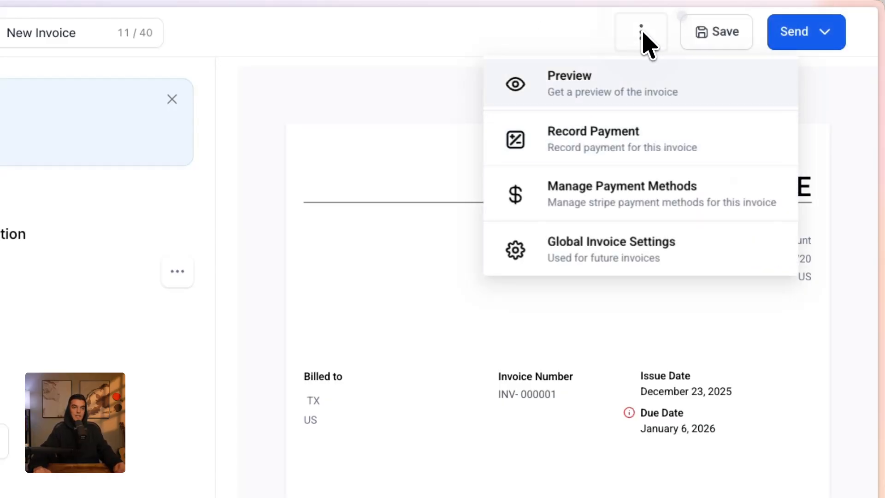
pyautogui.click(608, 251)
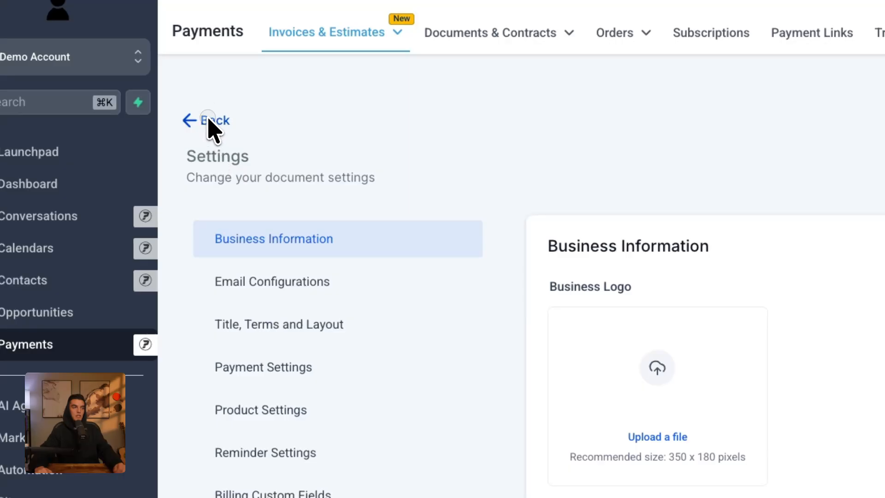
pyautogui.click(208, 121)
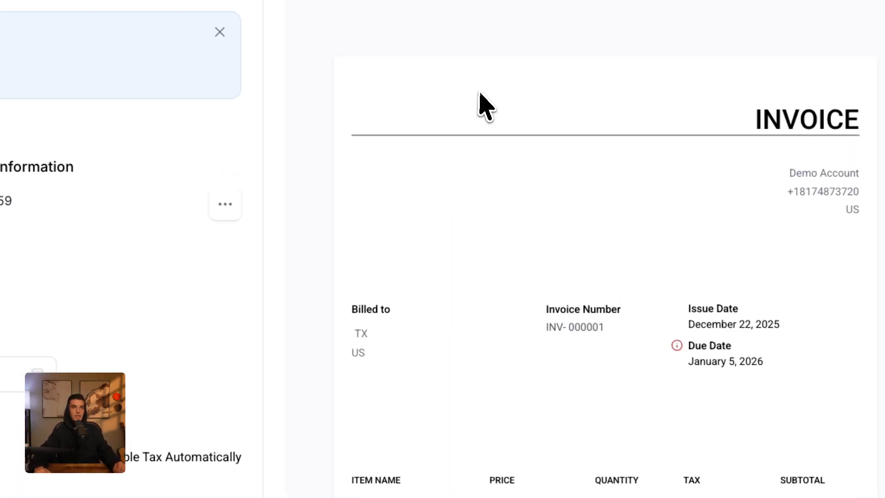
# Try to send the invoice with the Copy & Mark as Sent option.
pyautogui.click(826, 32)
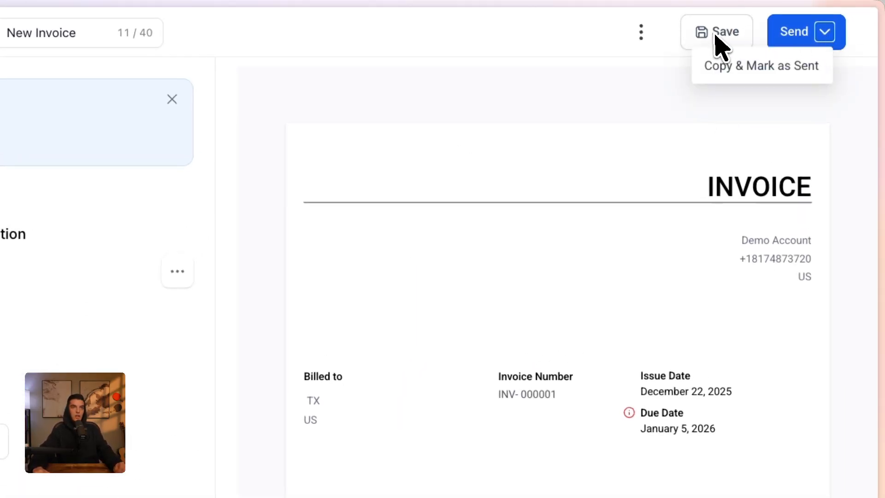
pyautogui.click(759, 69)
pyautogui.click(844, 42)
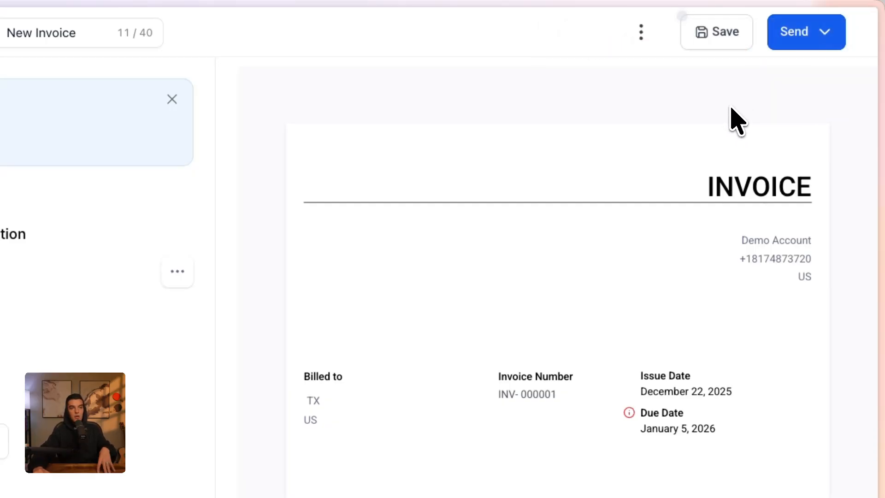
pyautogui.click(339, 448)
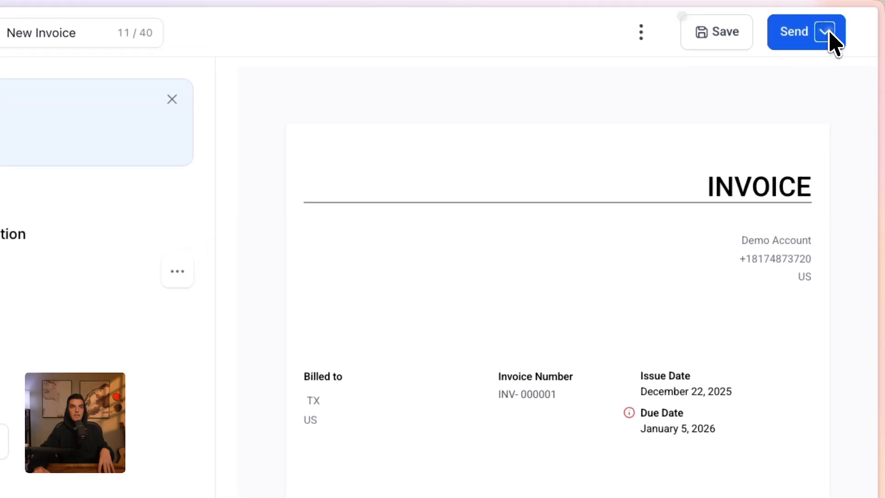
pyautogui.click(825, 32)
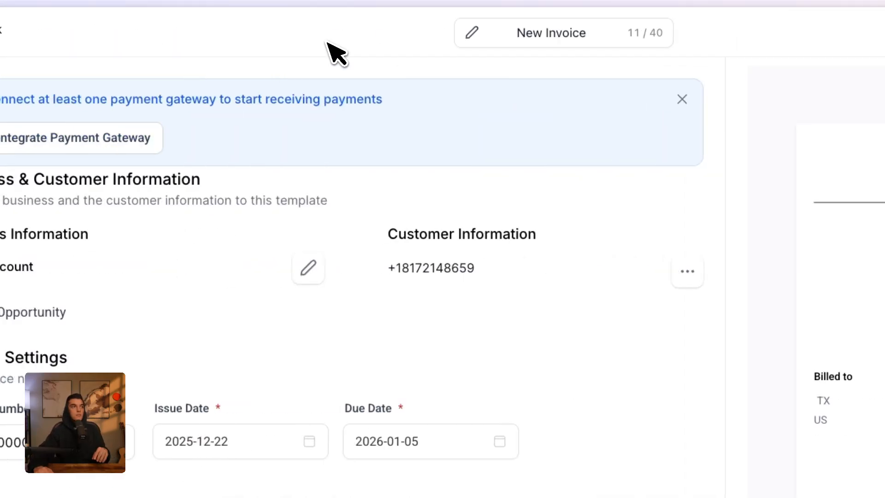
# Leave the invoice without saving and examine the due, received, overdue and draft totals on the Invoices page.
pyautogui.click(63, 29)
pyautogui.click(582, 382)
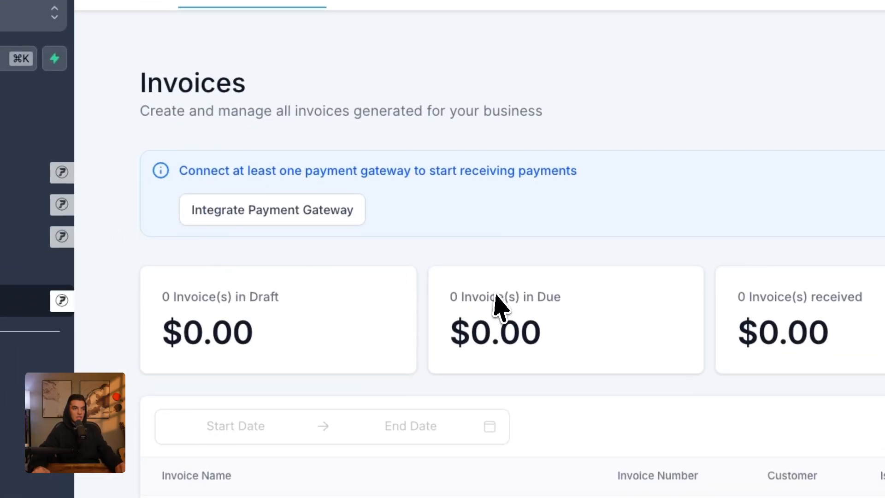
pyautogui.moveTo(515, 297); pyautogui.dragTo(605, 303)
pyautogui.click(661, 296)
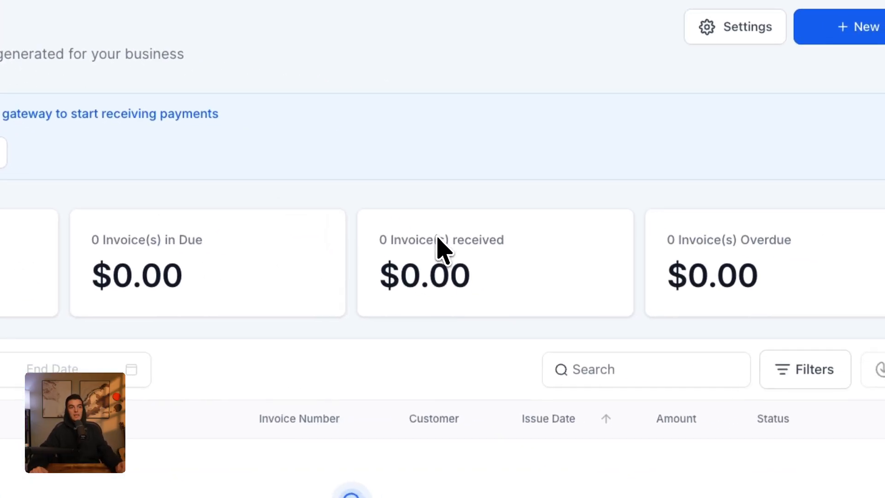
pyautogui.moveTo(449, 239); pyautogui.dragTo(515, 244)
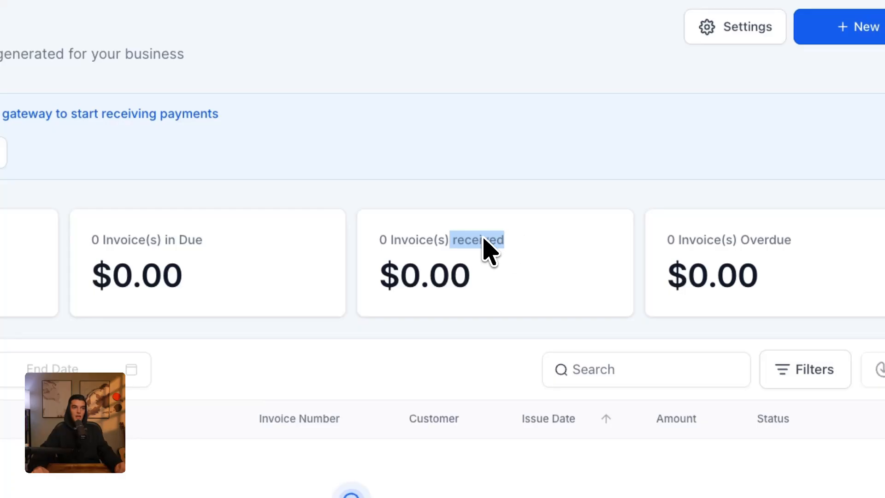
pyautogui.moveTo(729, 228); pyautogui.dragTo(798, 239)
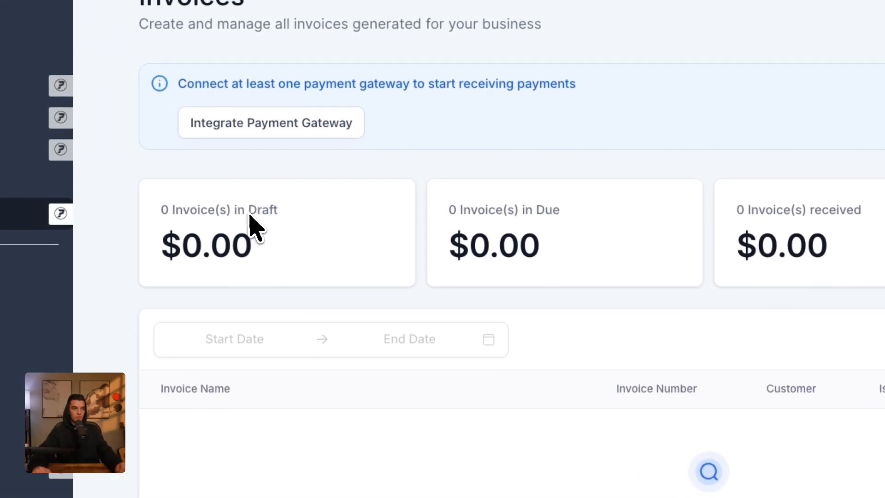
pyautogui.moveTo(252, 213); pyautogui.dragTo(293, 210)
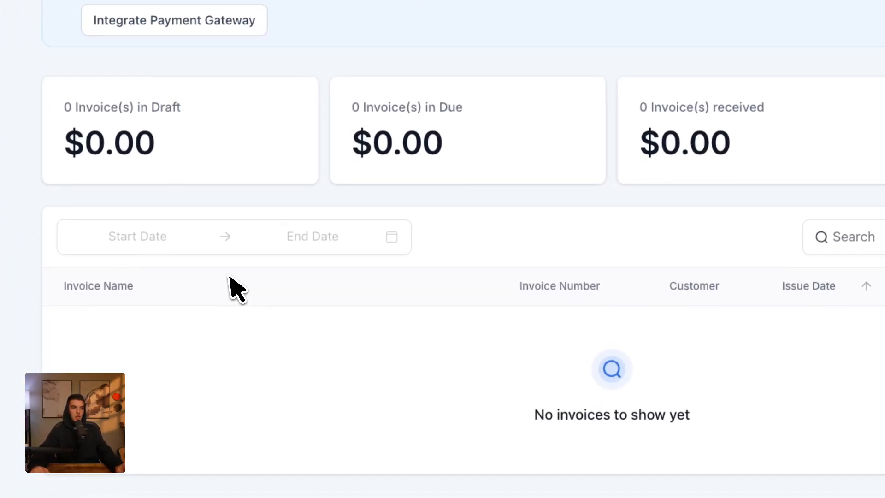
# Examine the invoice list's date range, Invoice Status and Payment Mode filter choices without applying any.
pyautogui.click(258, 234)
pyautogui.click(496, 235)
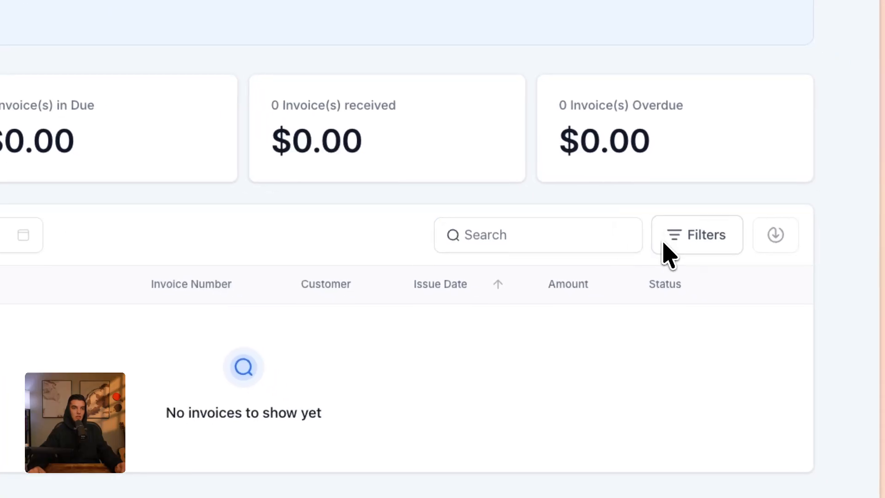
pyautogui.click(663, 243)
pyautogui.click(619, 311)
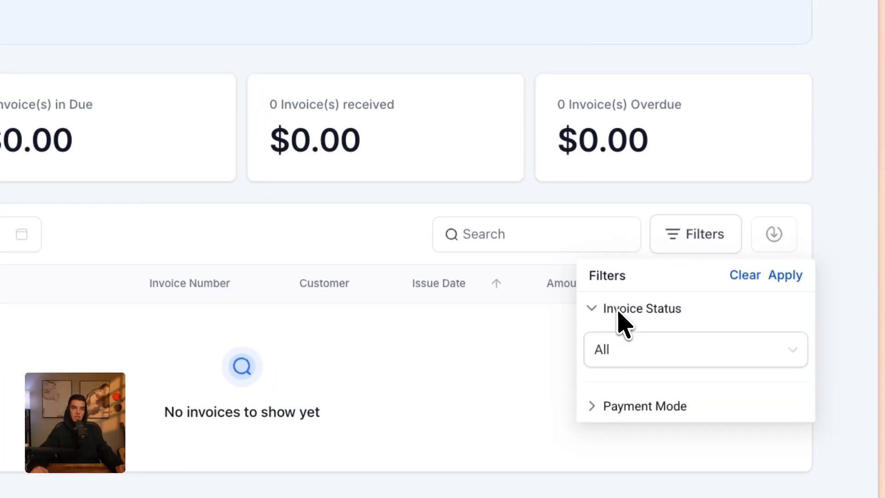
pyautogui.click(649, 347)
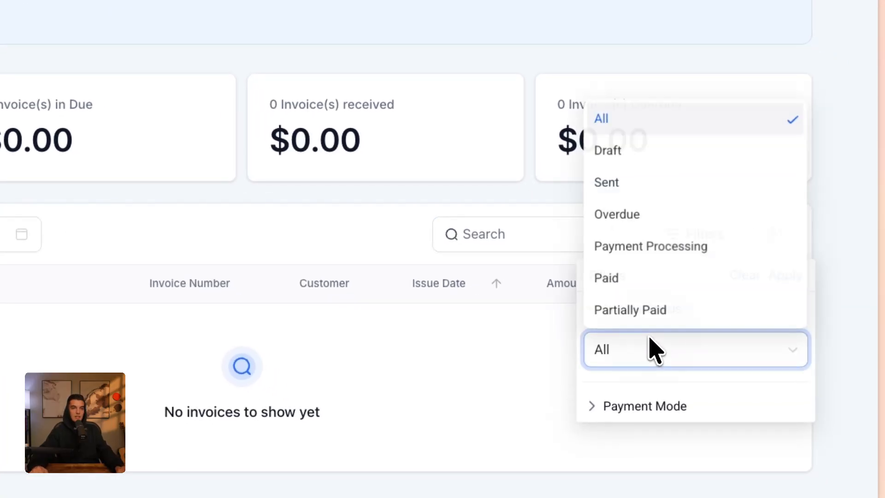
pyautogui.click(604, 408)
pyautogui.click(634, 450)
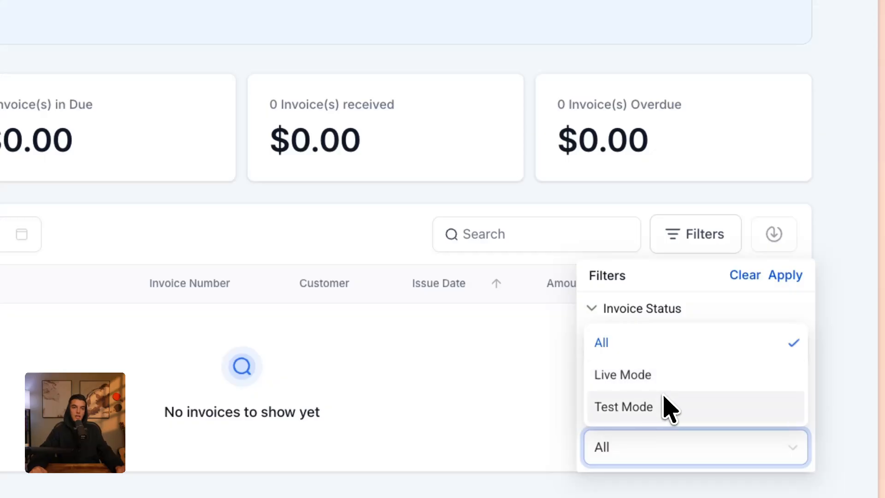
pyautogui.click(408, 239)
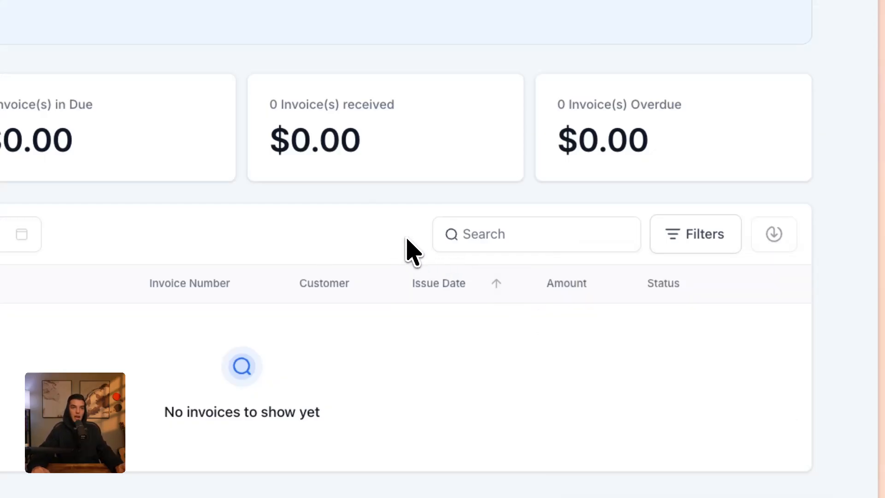
# Go to Recurring Invoices and look over its document settings.
pyautogui.moveTo(101, 52)
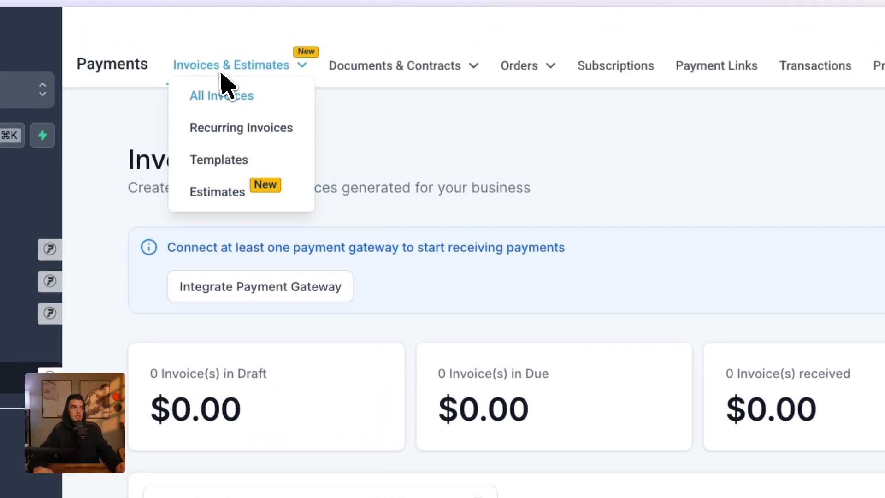
pyautogui.click(246, 130)
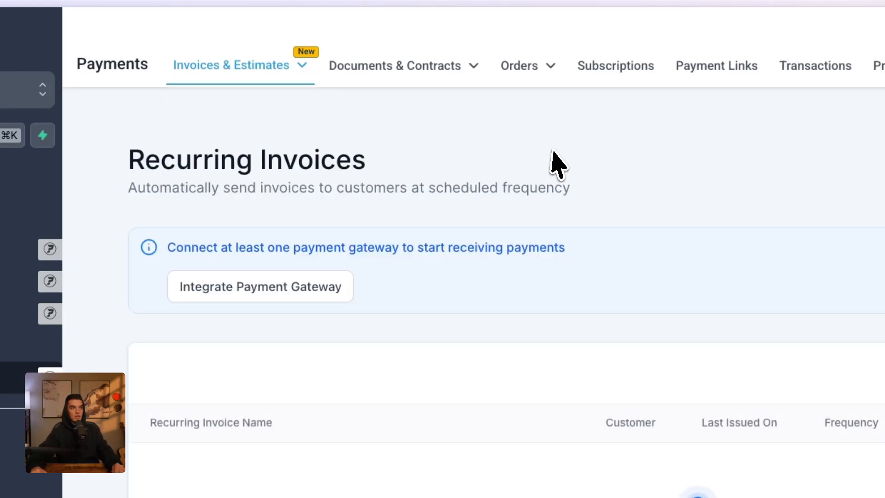
pyautogui.click(707, 174)
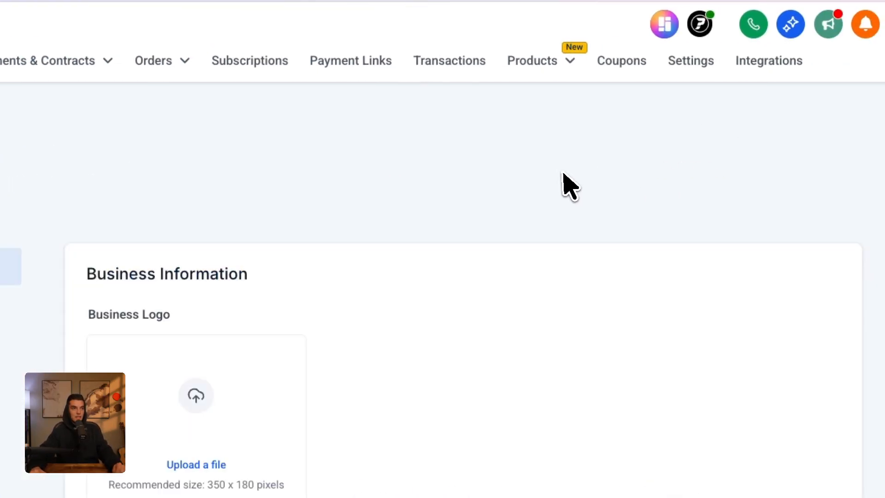
pyautogui.scroll(-5, 401, 244)
pyautogui.scroll(5, 387, 230)
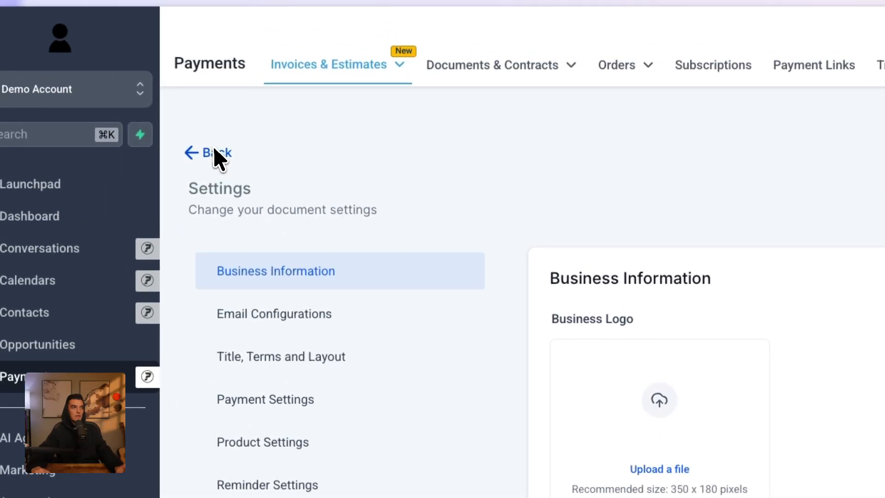
# Leave the document settings, look over a new recurring invoice and its blank product row, and exit it without saving.
pyautogui.click(247, 158)
pyautogui.click(794, 157)
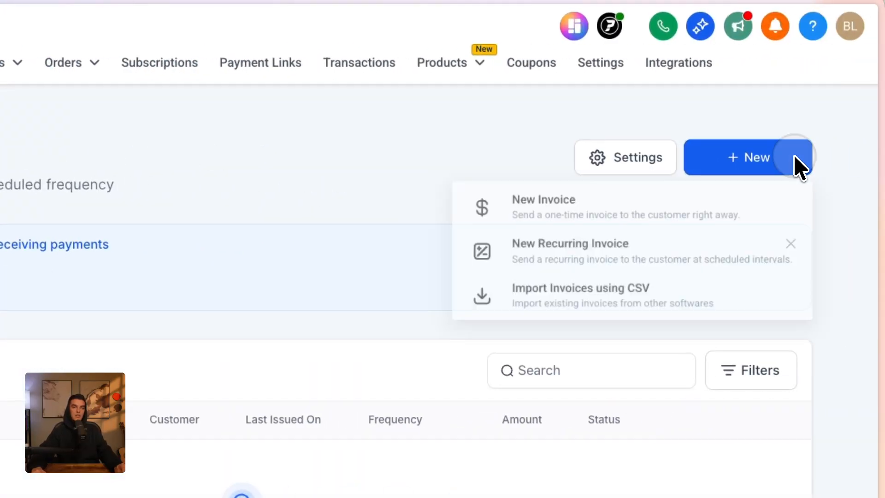
pyautogui.click(564, 261)
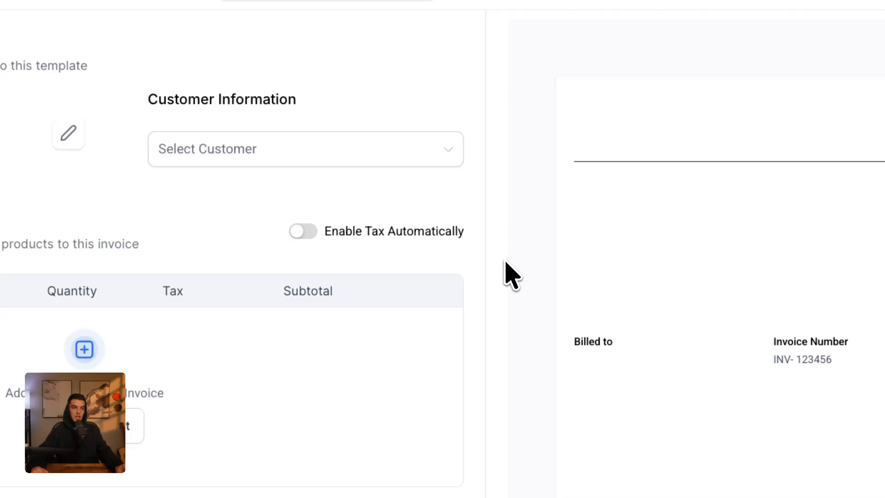
pyautogui.click(101, 423)
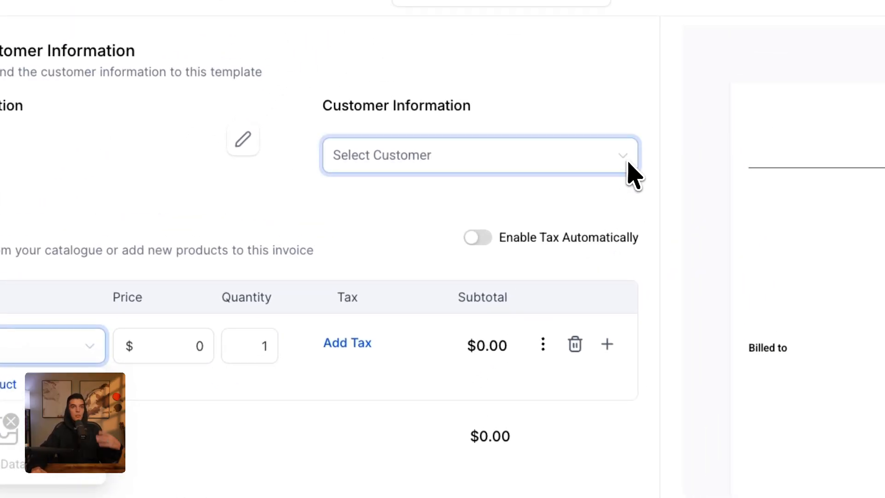
pyautogui.click(36, 18)
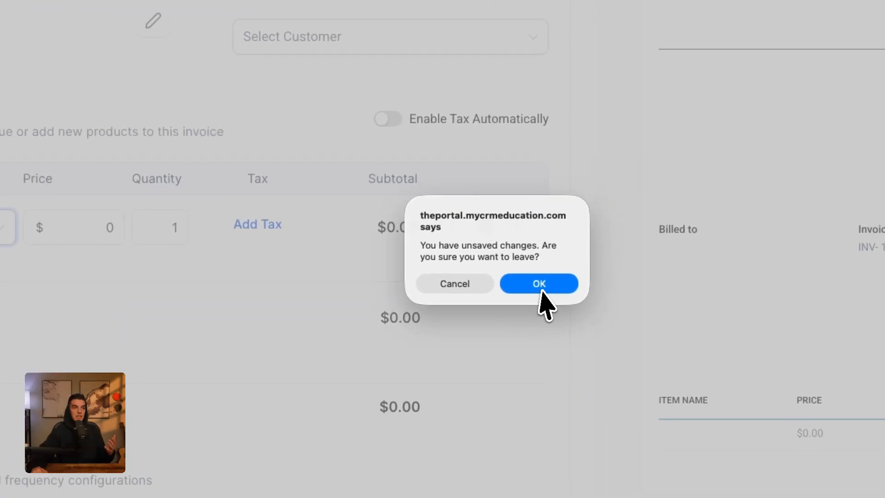
pyautogui.click(540, 284)
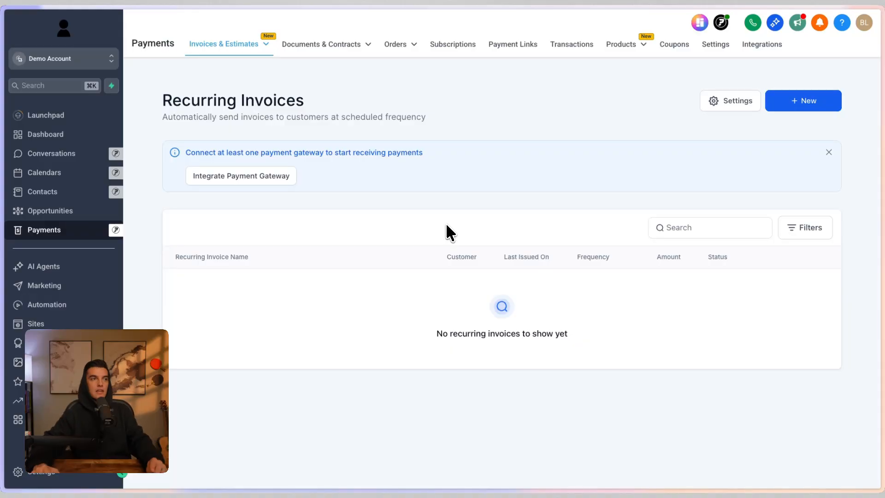
# Go to the invoice Templates page, look over a blank new template, and return to the template list.
pyautogui.click(237, 49)
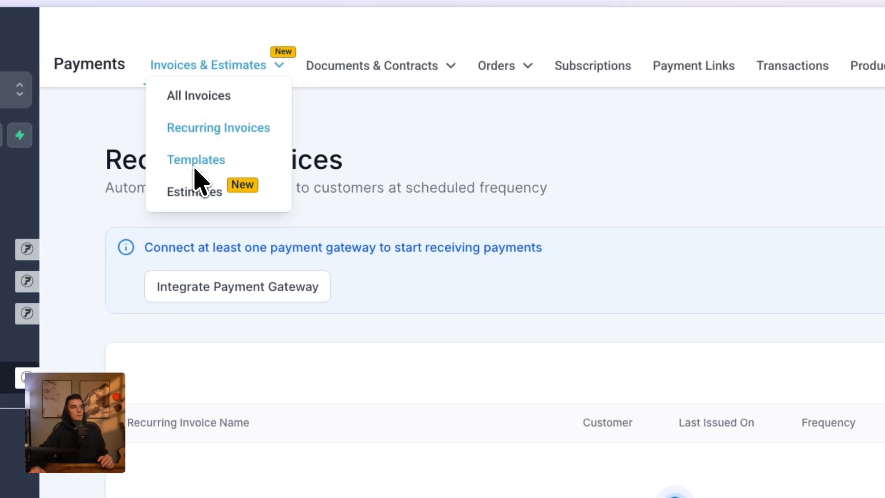
pyautogui.click(215, 99)
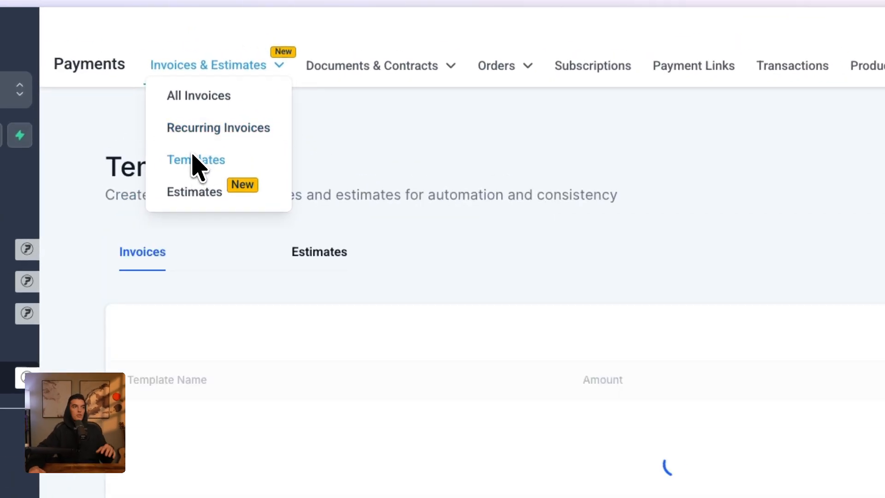
pyautogui.click(749, 171)
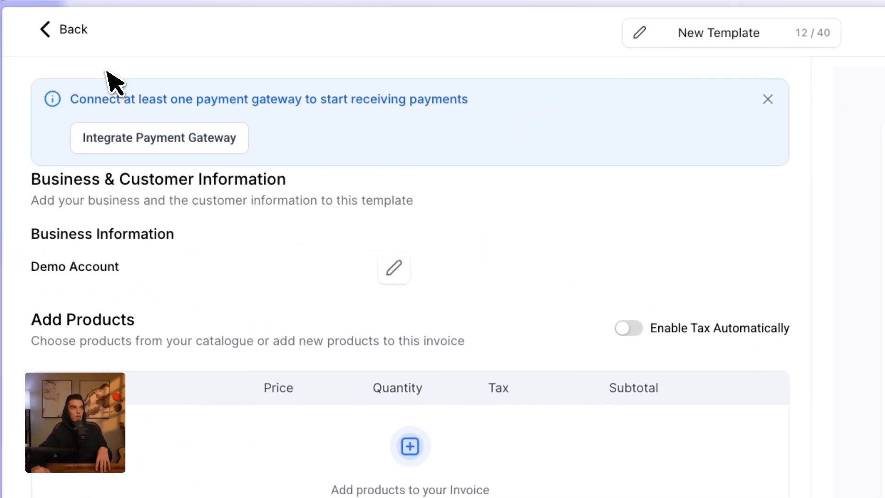
pyautogui.click(74, 29)
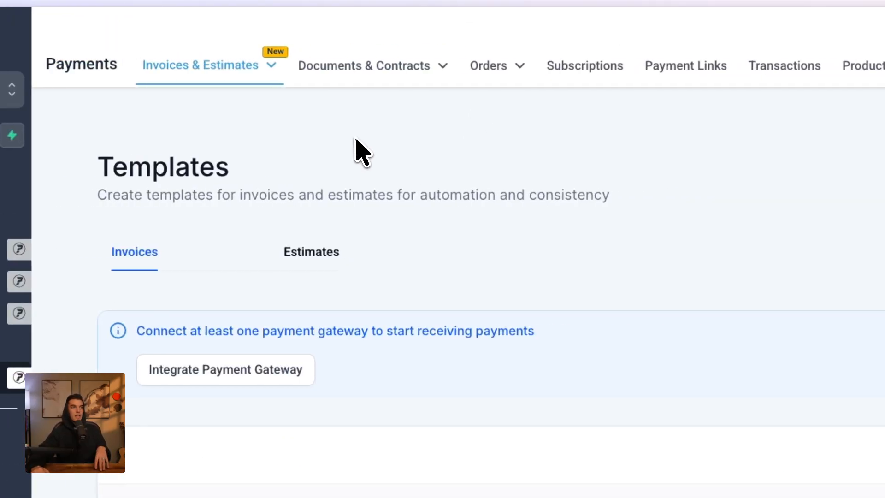
# Return to All Invoices and examine the options for creating or importing an invoice.
pyautogui.click(221, 65)
pyautogui.click(201, 94)
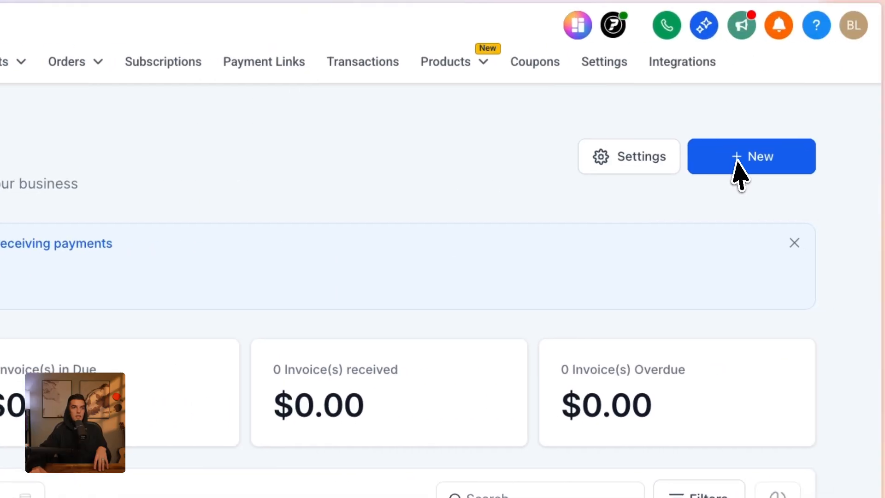
pyautogui.click(738, 165)
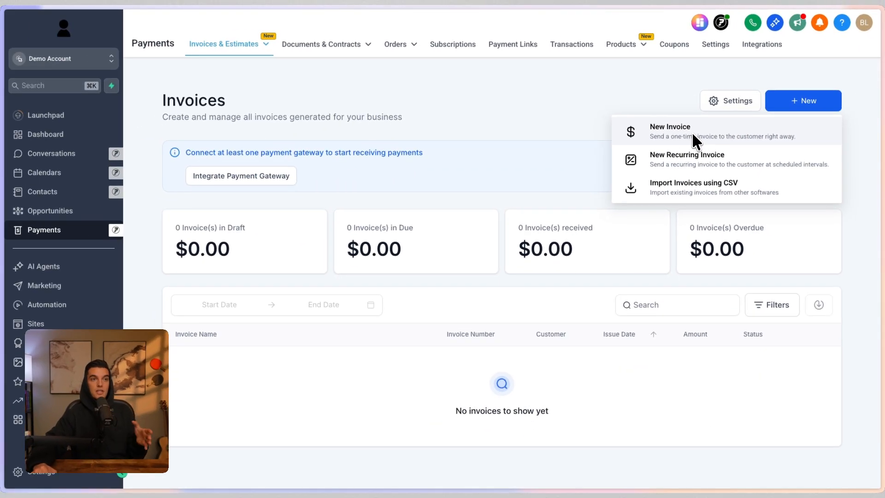
# Go to Estimates, start a new estimate, and try to send it without a customer.
pyautogui.moveTo(245, 45)
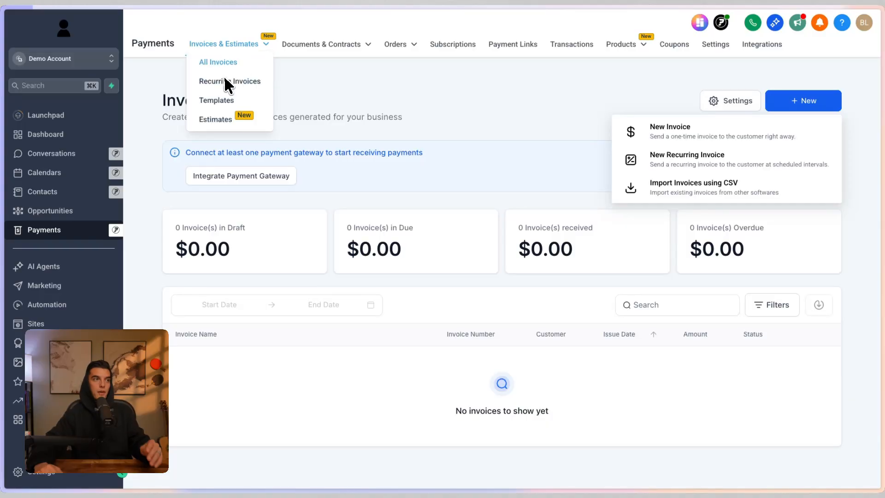
pyautogui.click(226, 119)
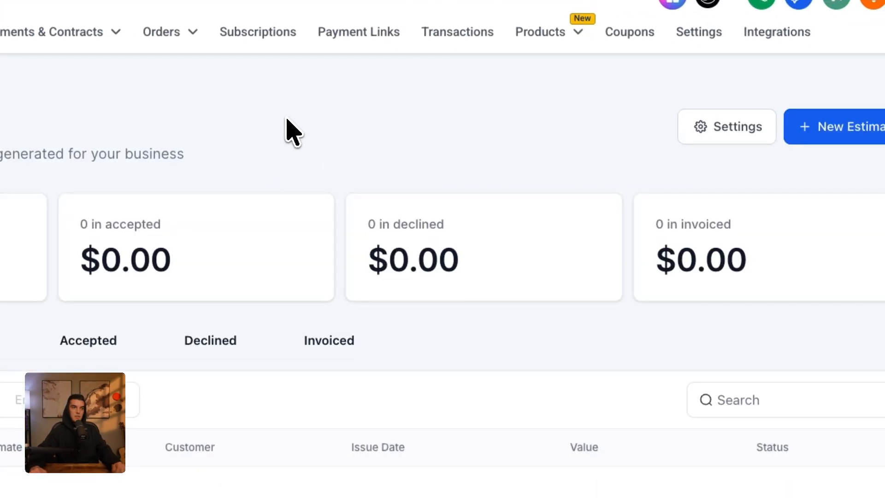
pyautogui.click(845, 134)
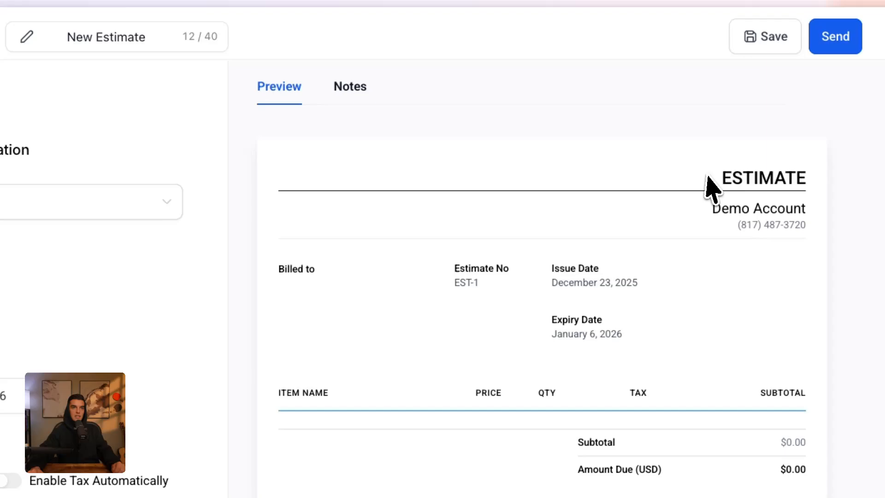
pyautogui.moveTo(706, 175); pyautogui.dragTo(810, 184)
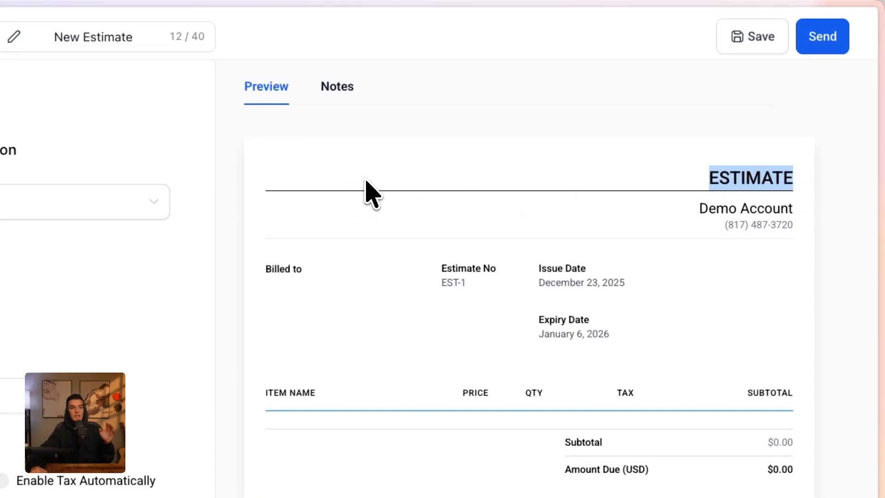
pyautogui.click(823, 50)
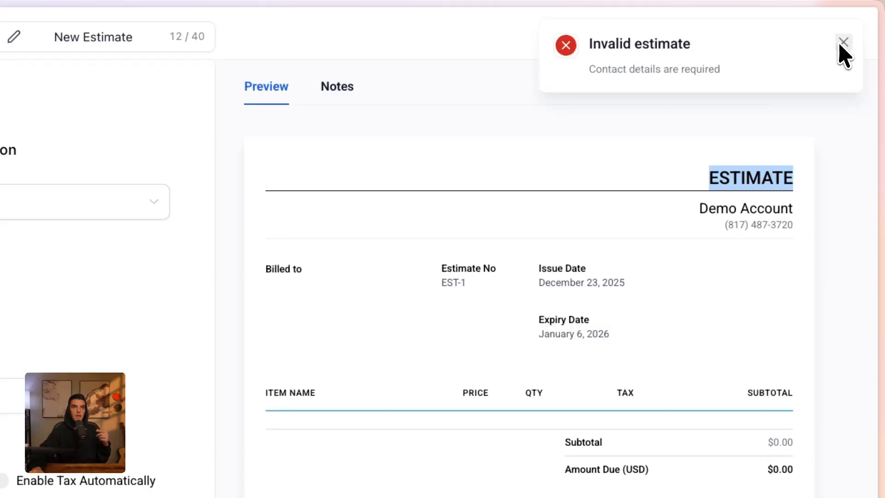
pyautogui.click(840, 46)
# Add the last existing contact as the estimate's customer and try to send the estimate without any products.
pyautogui.click(342, 175)
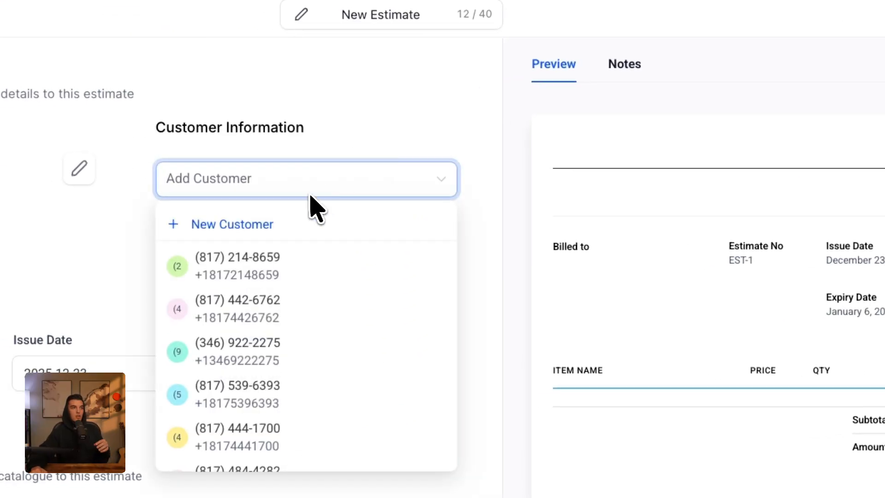
pyautogui.scroll(-10, 272, 322)
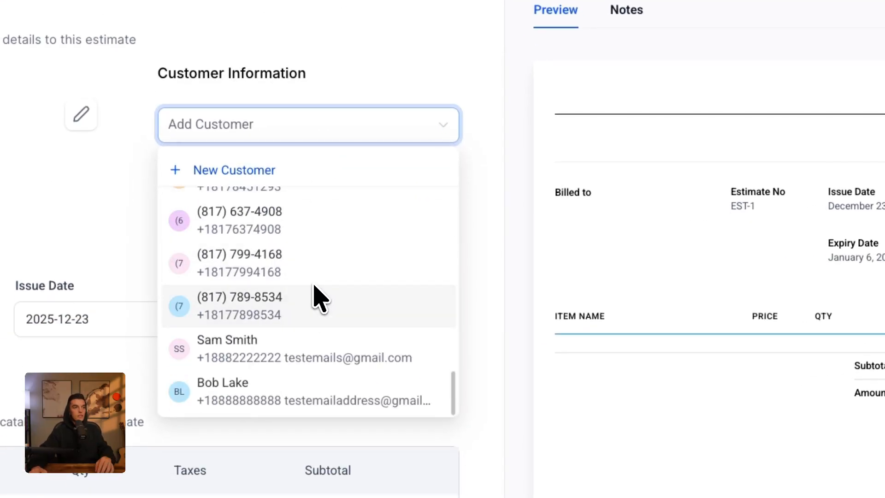
pyautogui.click(300, 400)
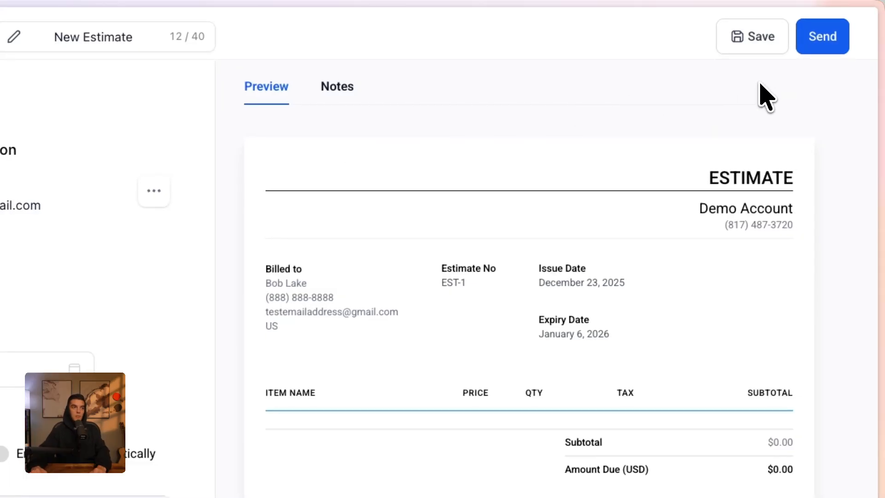
pyautogui.click(811, 48)
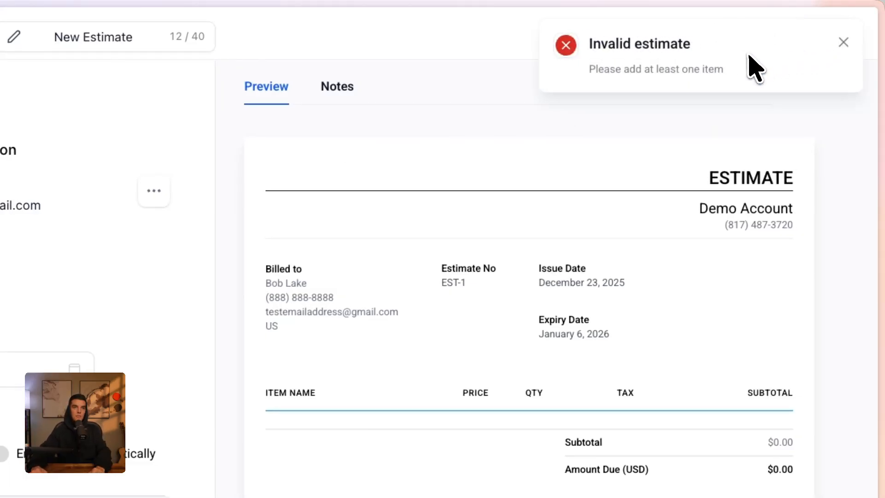
# Create a Physical goods product named www with an amount of 11 USD and add it to the estimate.
pyautogui.click(389, 381)
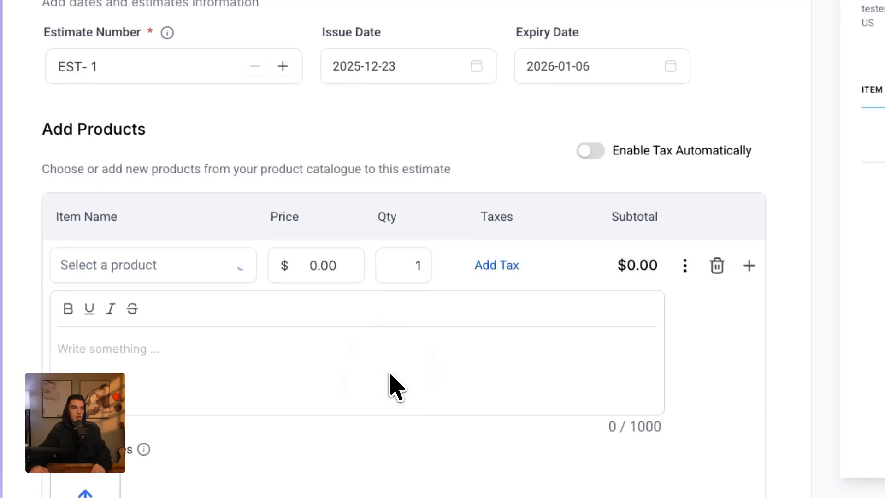
pyautogui.click(211, 277)
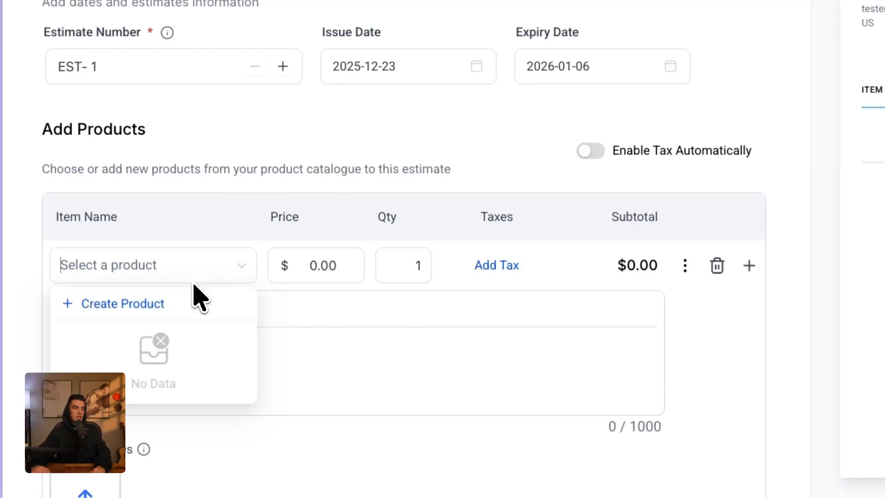
pyautogui.click(155, 307)
pyautogui.click(180, 344)
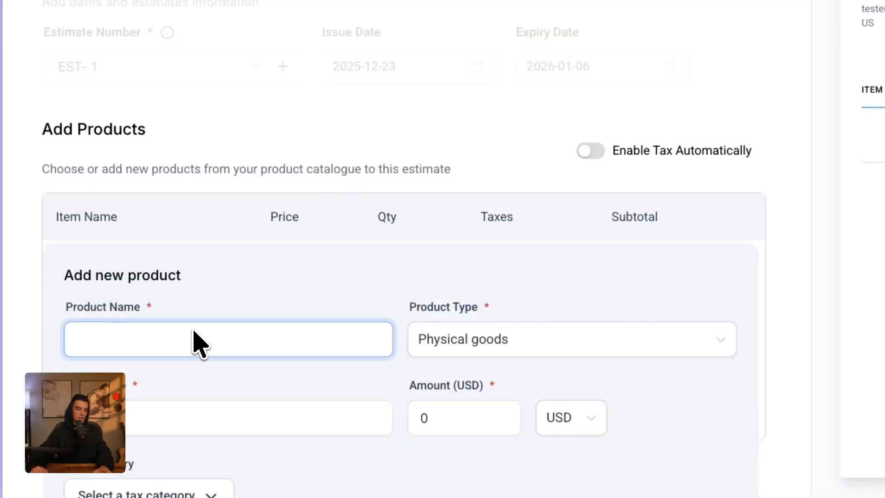
pyautogui.write('www')
pyautogui.click(456, 428)
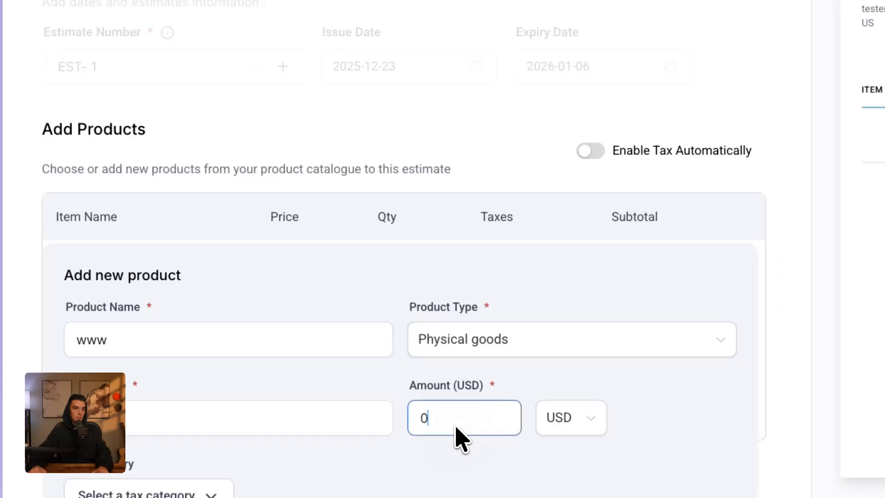
pyautogui.click(258, 419)
pyautogui.write('222')
pyautogui.scroll(-5, 340, 395)
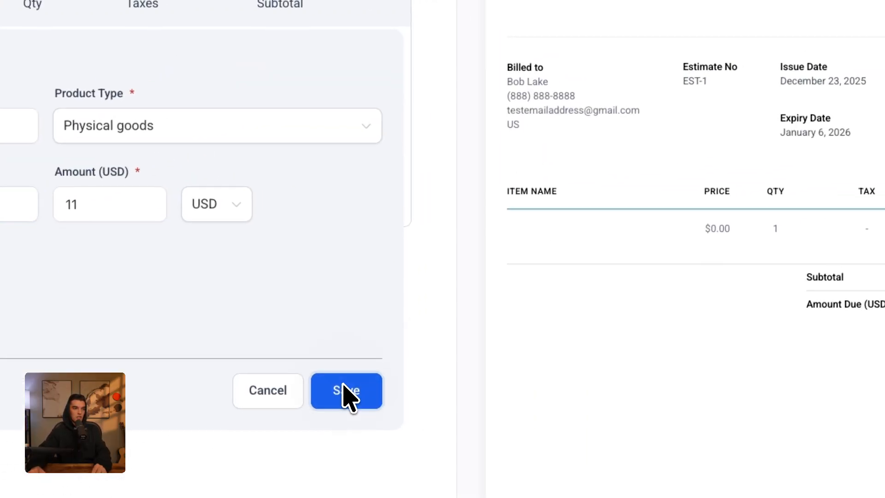
pyautogui.click(346, 395)
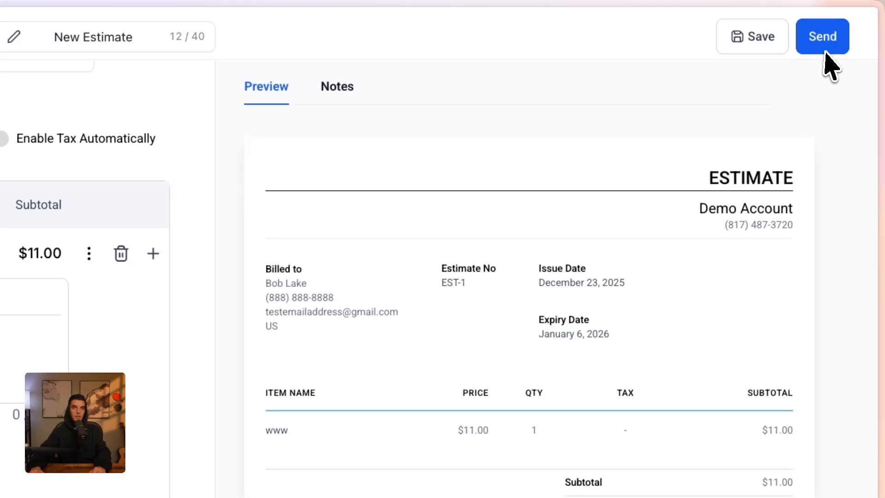
# Examine the estimate's Email & Text, Email, Text and CC sending options, cancel sending, and leave the estimate.
pyautogui.click(825, 49)
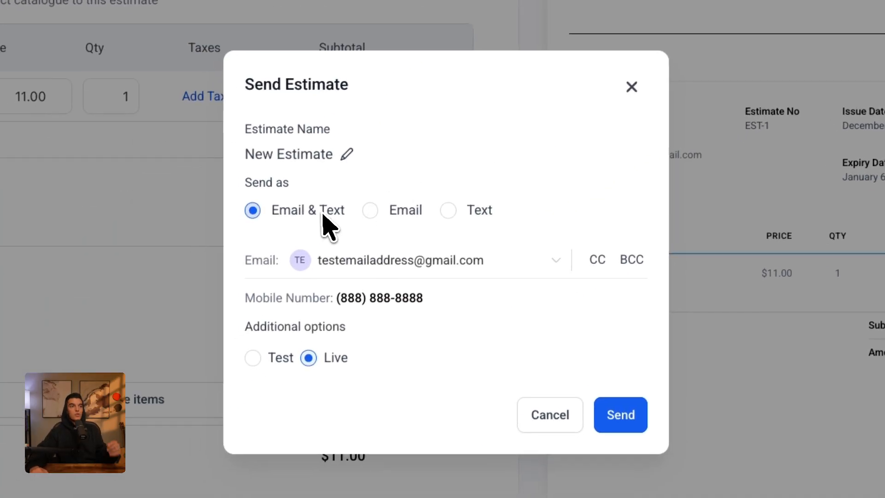
pyautogui.click(372, 217)
pyautogui.click(440, 221)
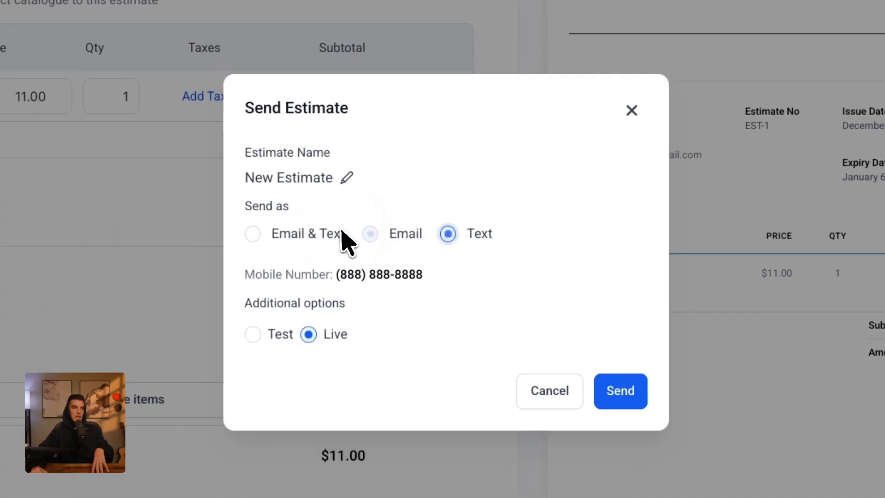
pyautogui.click(283, 233)
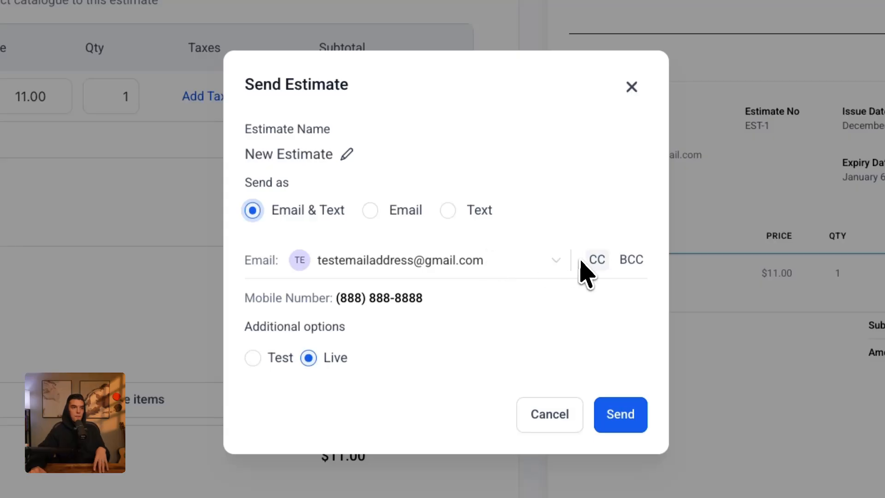
pyautogui.click(598, 260)
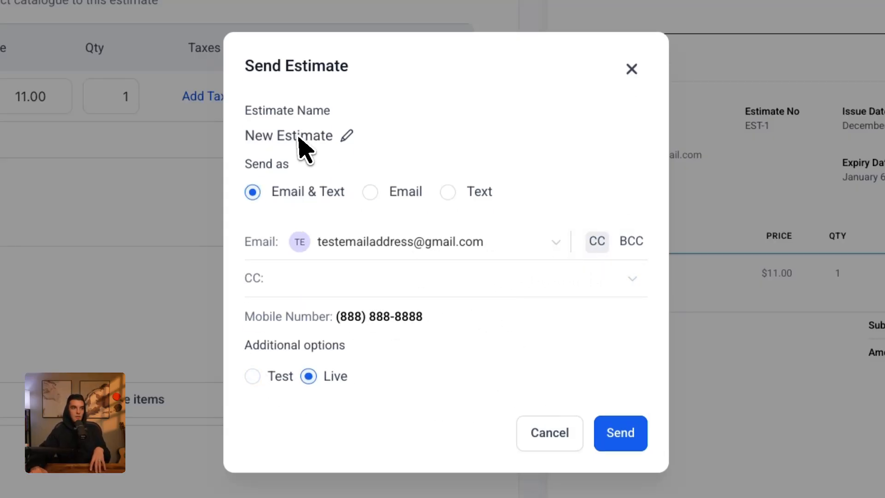
pyautogui.click(545, 432)
pyautogui.click(80, 32)
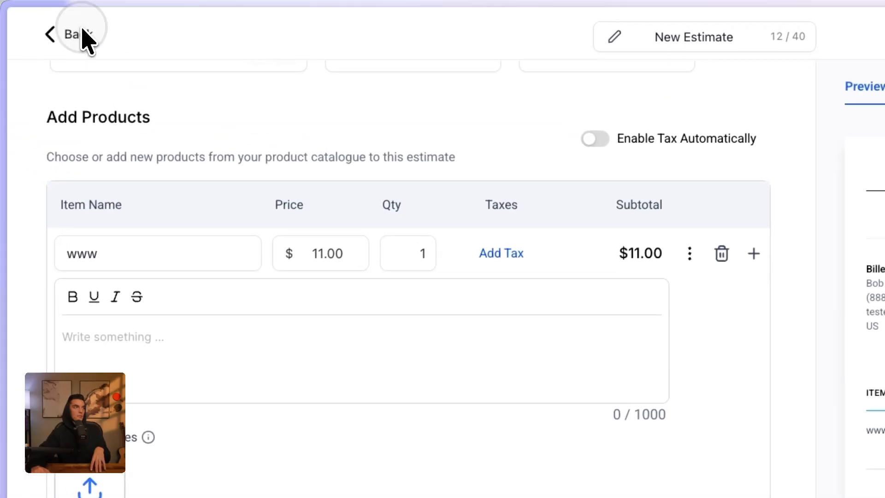
# Go to All Documents & Contracts and open the template library for importing a new document.
pyautogui.moveTo(367, 83)
pyautogui.moveTo(460, 81)
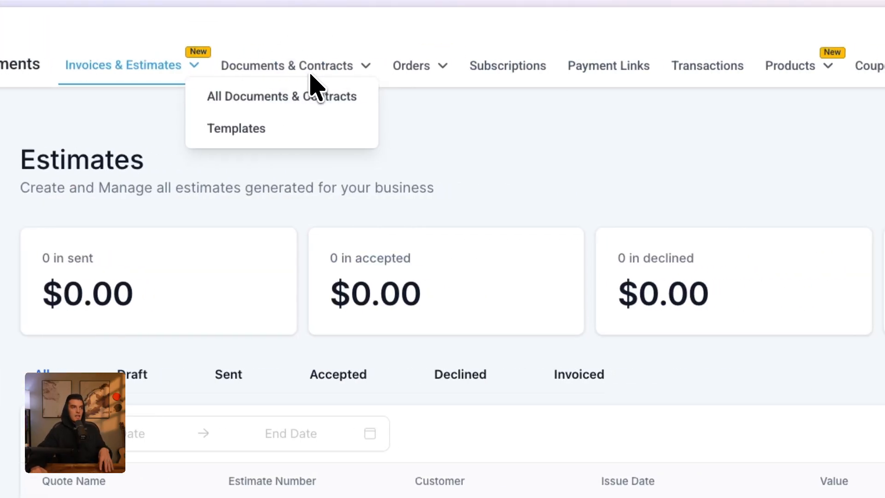
pyautogui.click(562, 72)
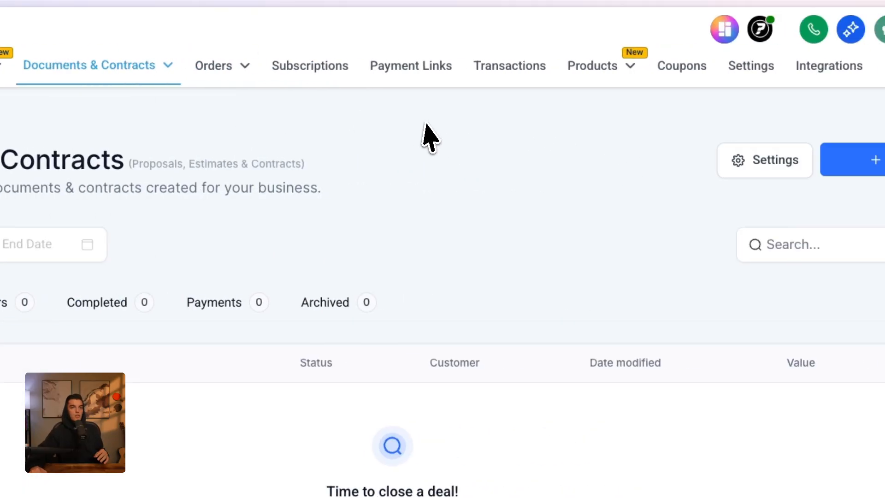
pyautogui.click(871, 160)
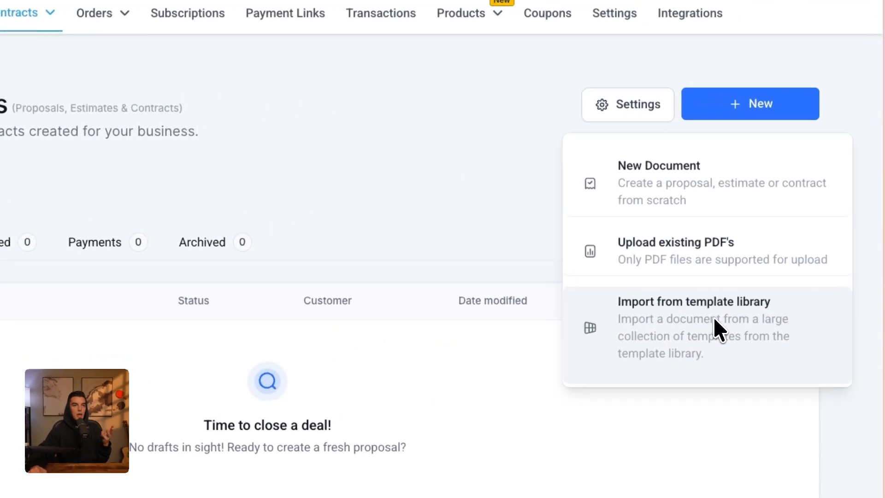
pyautogui.click(779, 236)
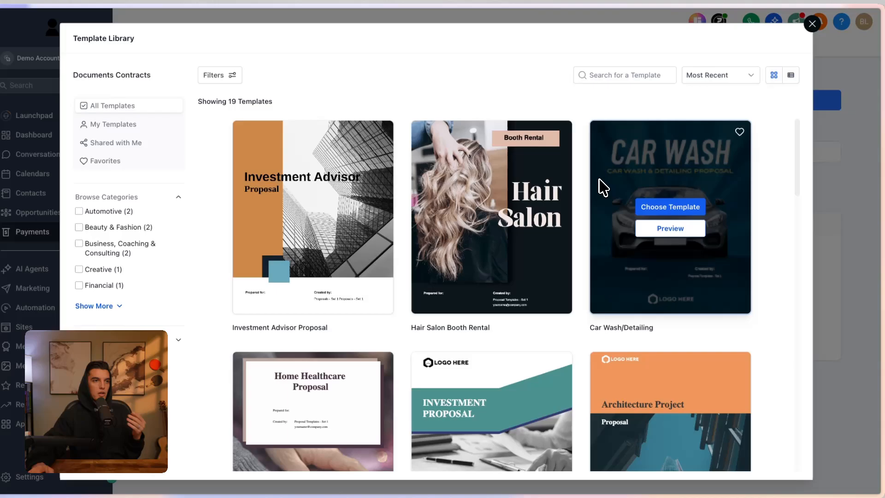
# Preview the Home Healthcare template and choose it for the new document.
pyautogui.scroll(-4, 558, 180)
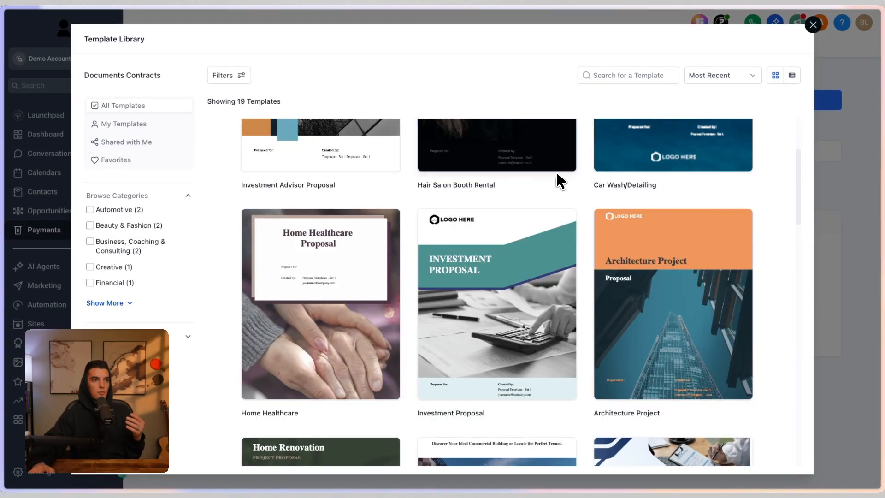
pyautogui.scroll(-3, 556, 180)
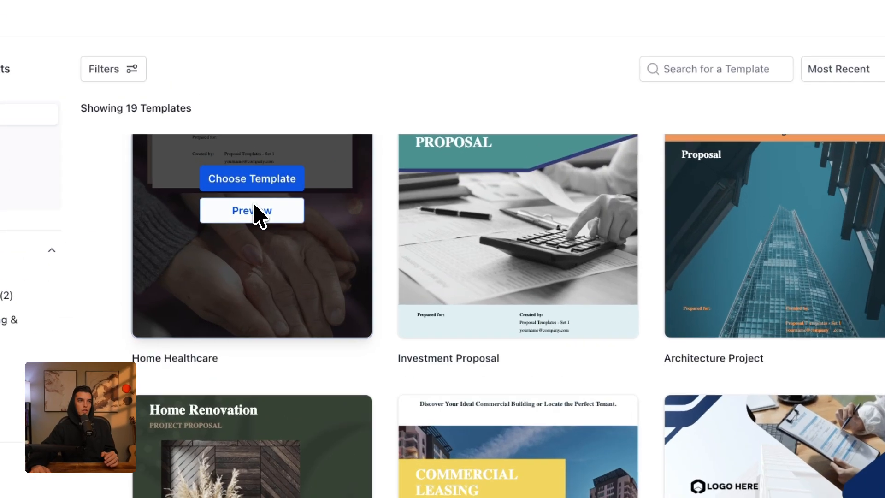
pyautogui.click(338, 170)
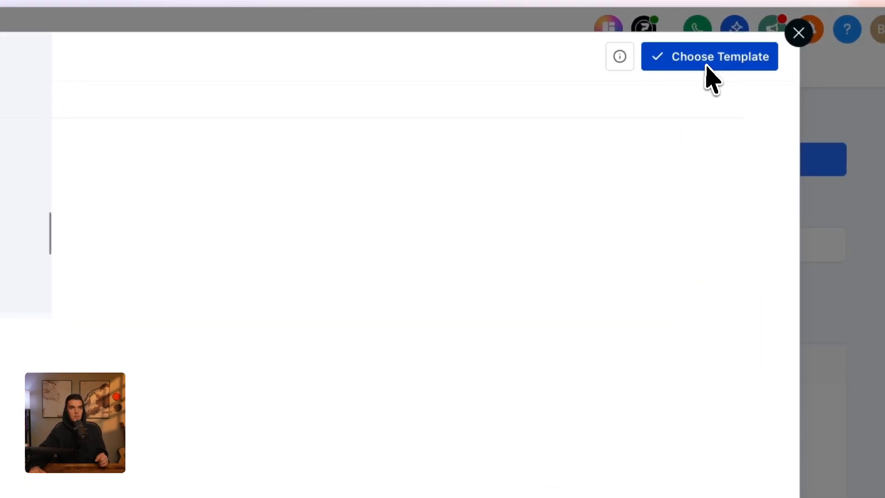
pyautogui.click(727, 65)
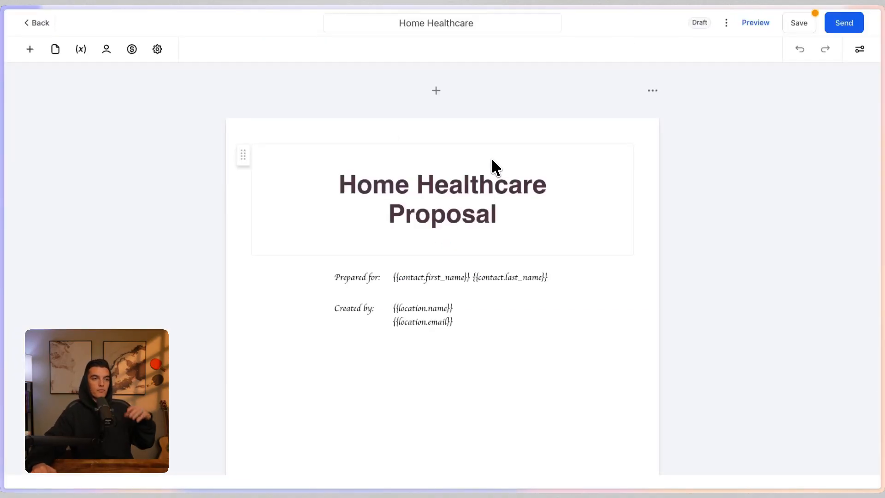
pyautogui.scroll(20, 352, 211)
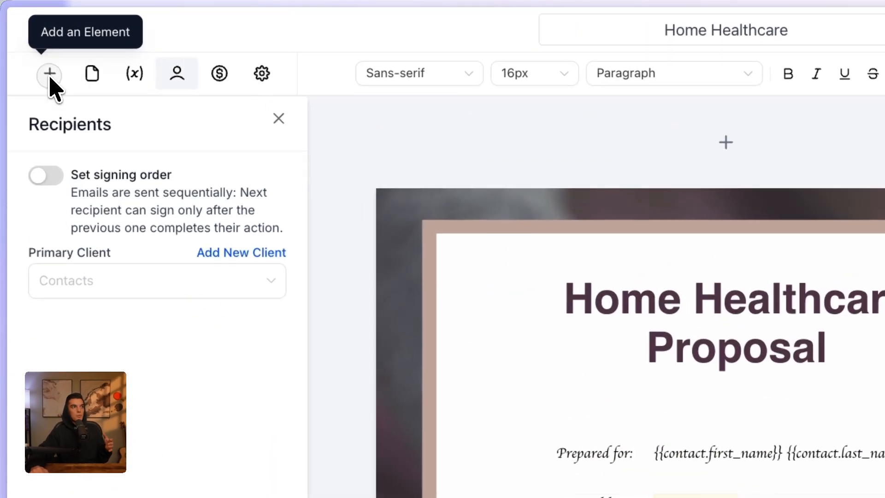
# Add a signature field to the cover page and place it in the white panel's lower-right corner, beneath the creator's details.
pyautogui.click(29, 48)
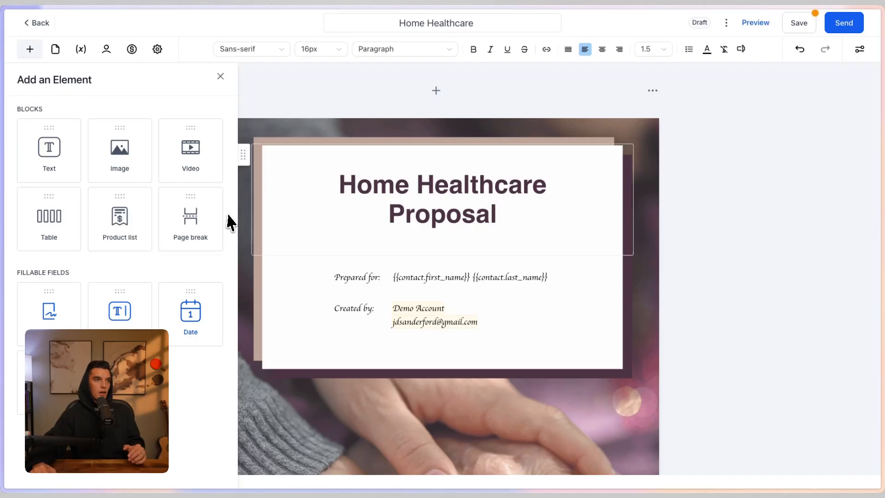
pyautogui.scroll(-2, 239, 228)
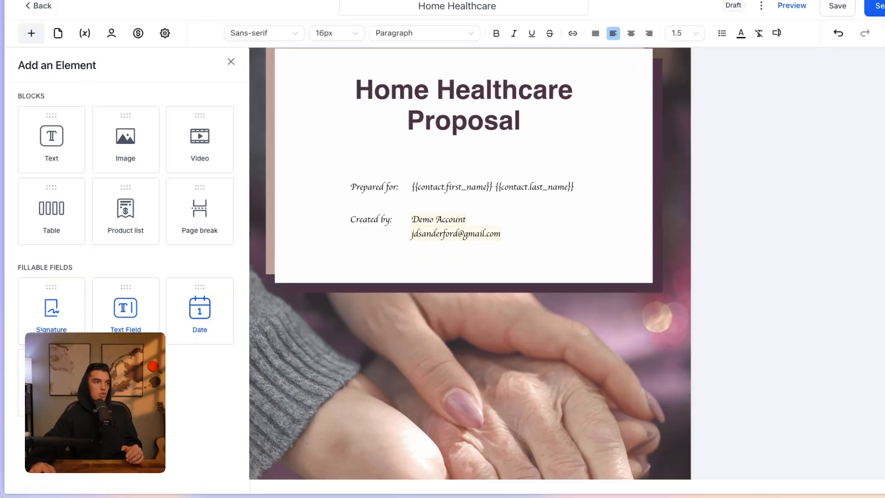
pyautogui.moveTo(40, 330)
pyautogui.mouseDown()
pyautogui.moveTo(369, 292)
pyautogui.moveTo(428, 230)
pyautogui.moveTo(425, 240)
pyautogui.mouseUp()
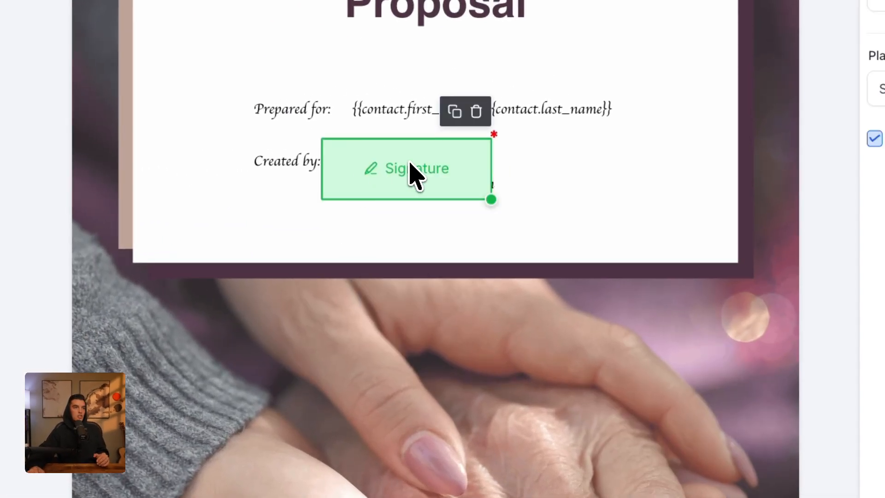
pyautogui.moveTo(413, 173)
pyautogui.mouseDown()
pyautogui.moveTo(374, 251)
pyautogui.moveTo(371, 330)
pyautogui.moveTo(466, 293)
pyautogui.moveTo(514, 180)
pyautogui.moveTo(279, 247)
pyautogui.moveTo(489, 225)
pyautogui.moveTo(604, 245)
pyautogui.moveTo(484, 267)
pyautogui.moveTo(592, 241)
pyautogui.mouseUp()
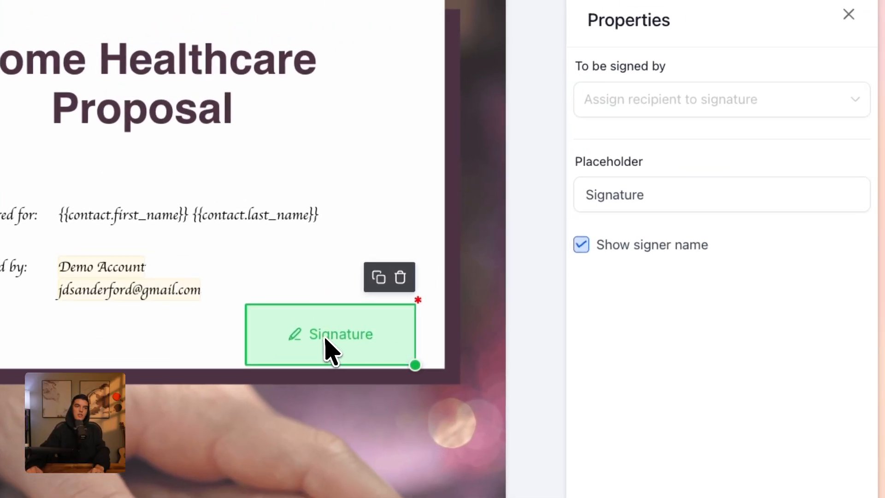
# Assign the signature to the current account user and move the field below the Created by lines, across the white panel's lower edge.
pyautogui.click(738, 104)
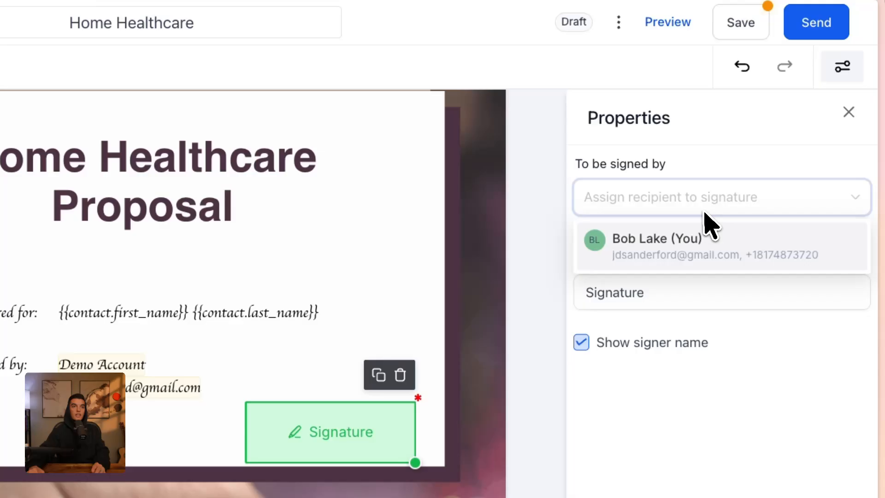
pyautogui.click(712, 253)
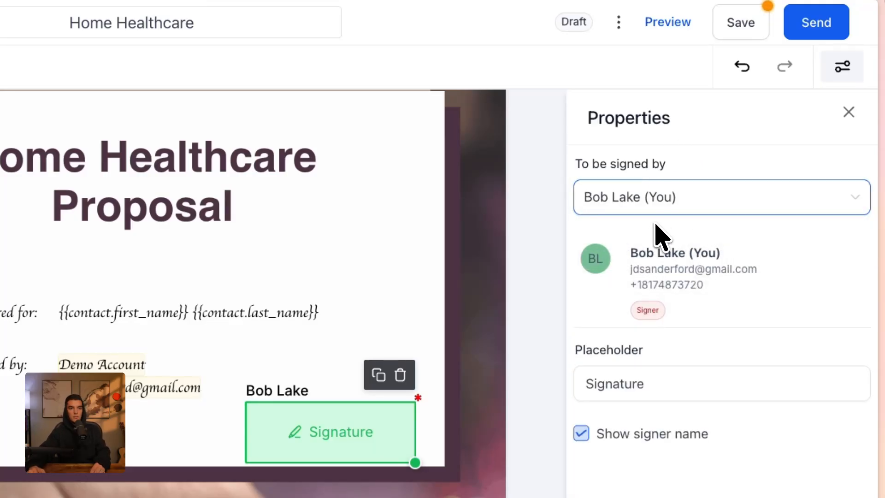
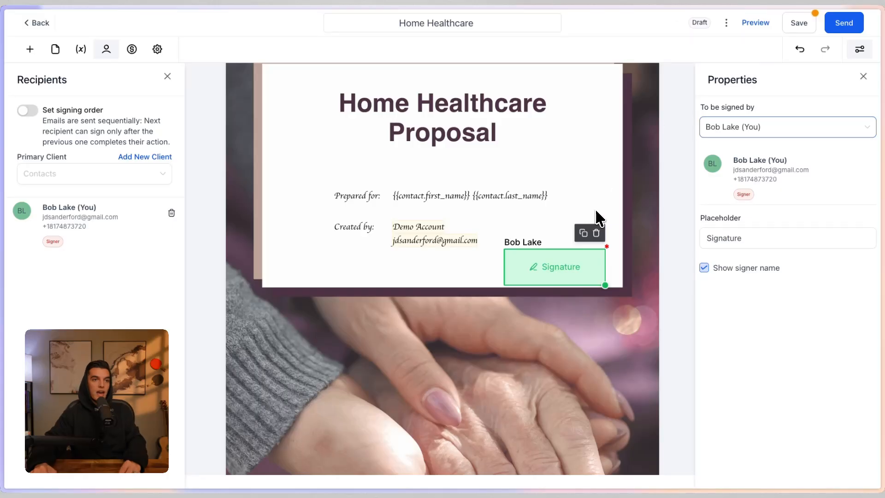
pyautogui.moveTo(553, 276); pyautogui.dragTo(364, 300)
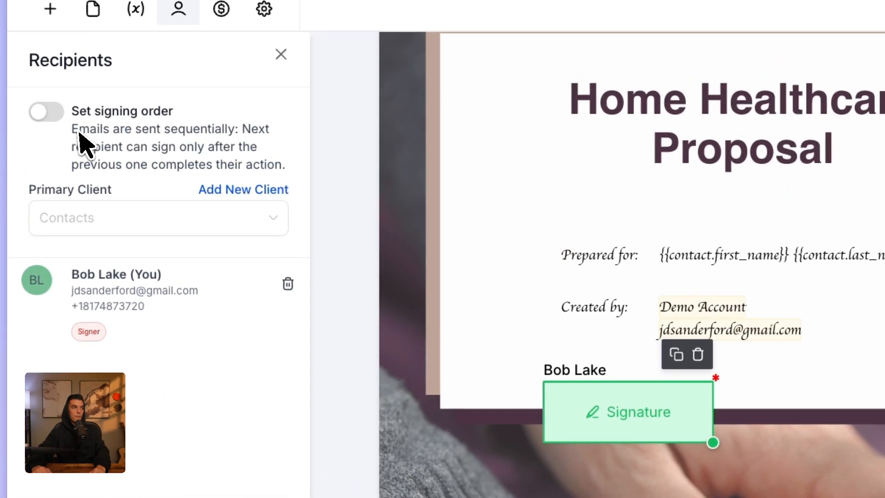
# Turn on the signing order for recipients and try to set the first listed contact as the primary client.
pyautogui.click(48, 111)
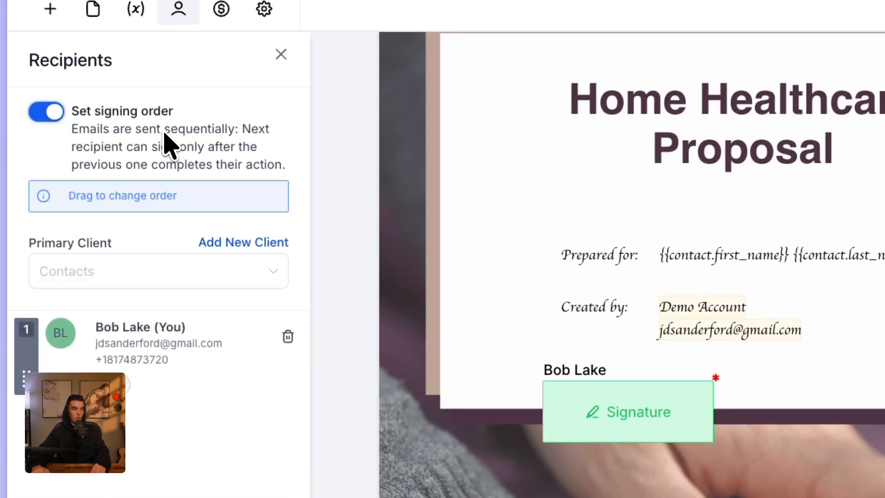
pyautogui.click(198, 272)
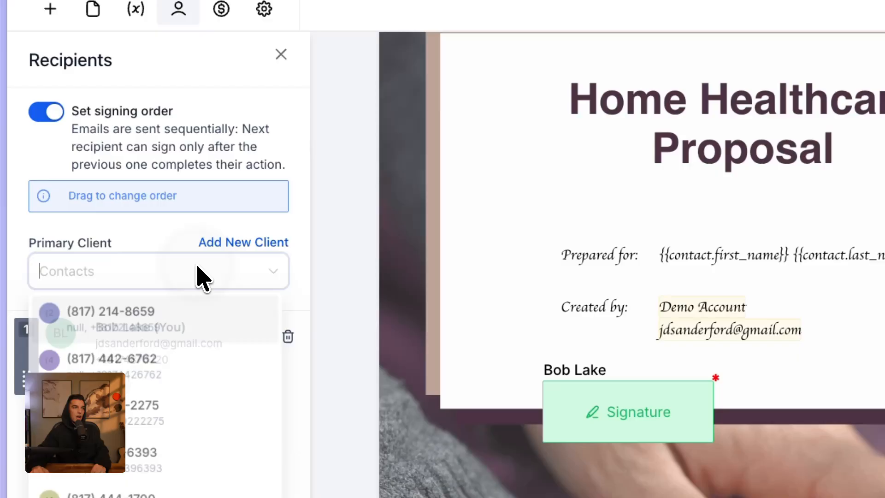
pyautogui.click(178, 322)
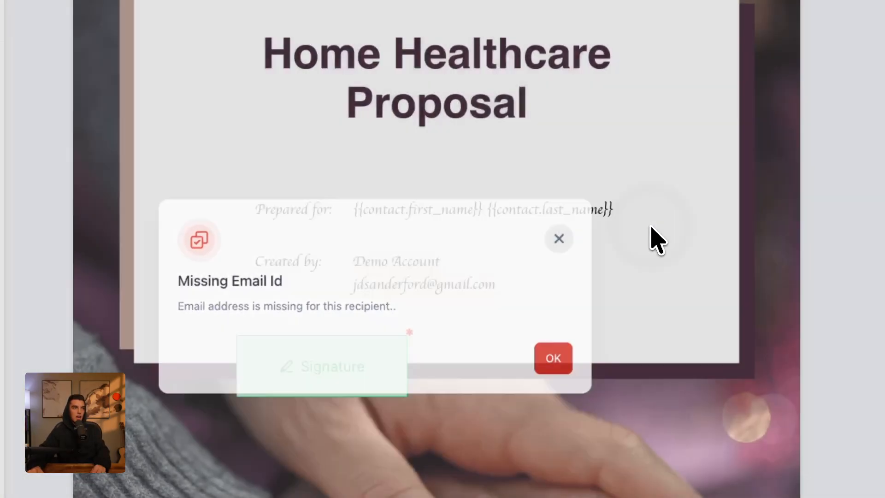
# Look through the existing contacts for another primary client and close the list without selecting one.
pyautogui.click(191, 185)
pyautogui.scroll(-5, 215, 313)
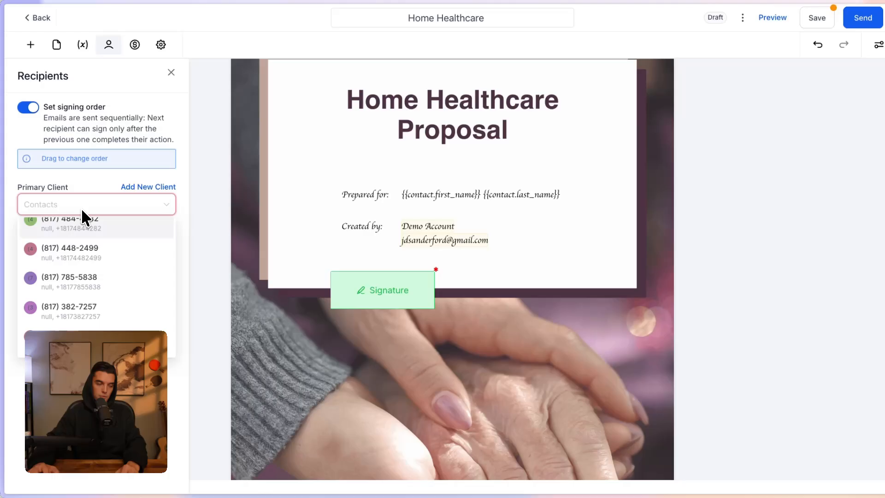
pyautogui.scroll(5, 138, 215)
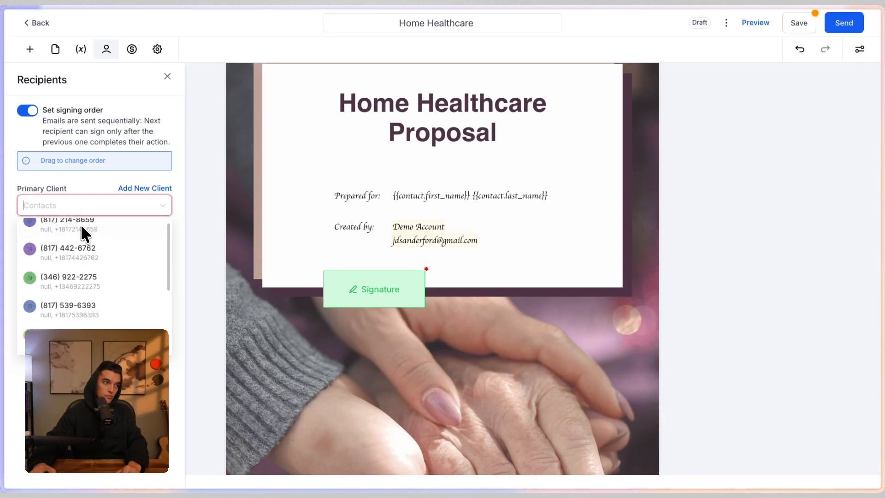
pyautogui.scroll(-3, 83, 267)
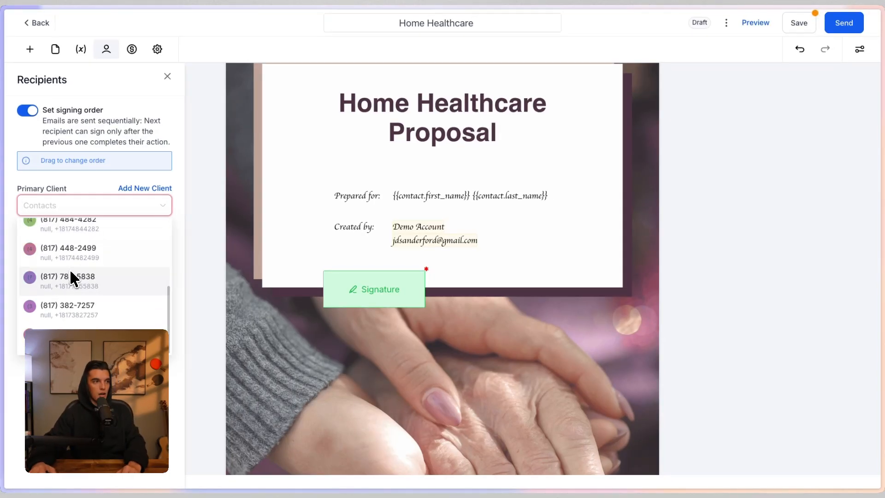
pyautogui.click(93, 200)
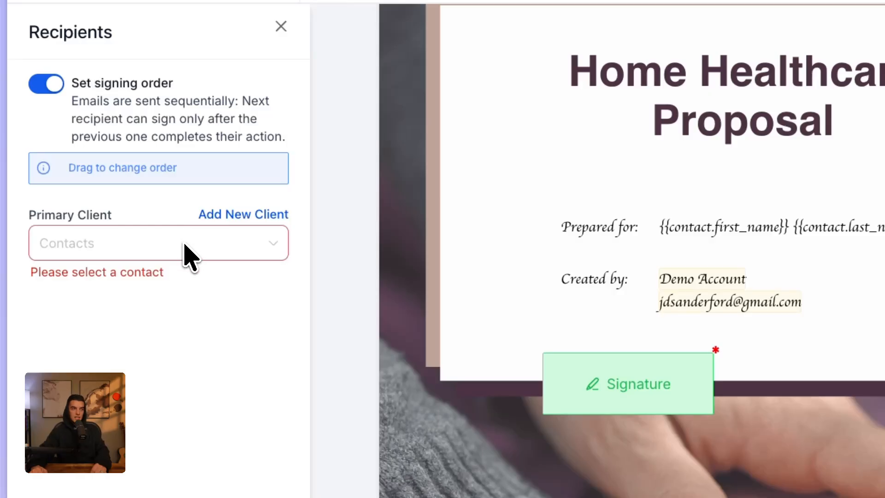
# Examine the Add New Client form, close it without adding a client, and show the elements available for the document.
pyautogui.click(240, 216)
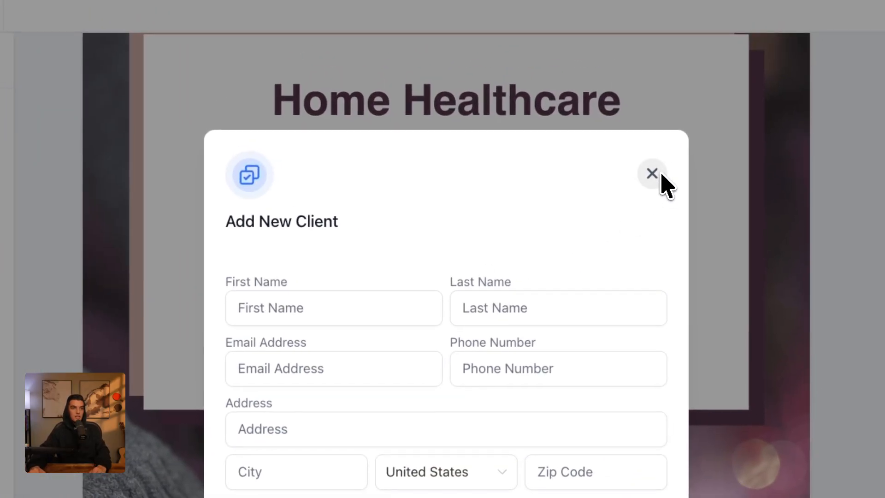
pyautogui.click(672, 133)
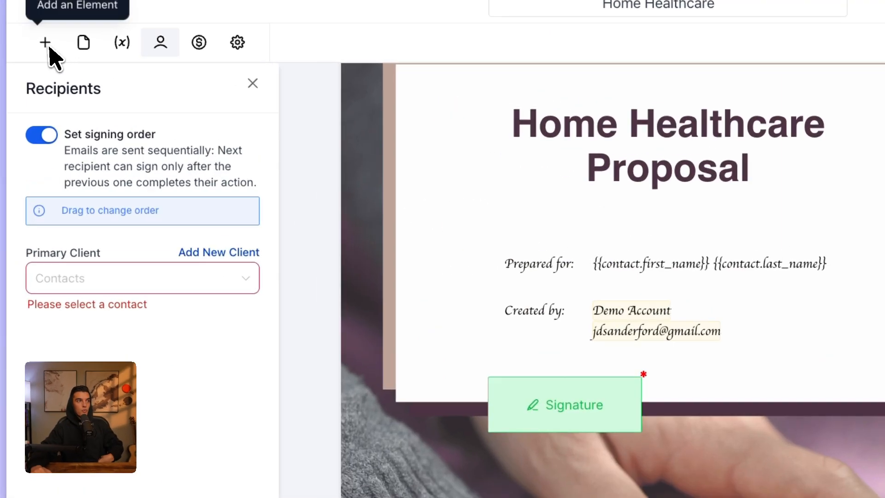
pyautogui.click(30, 49)
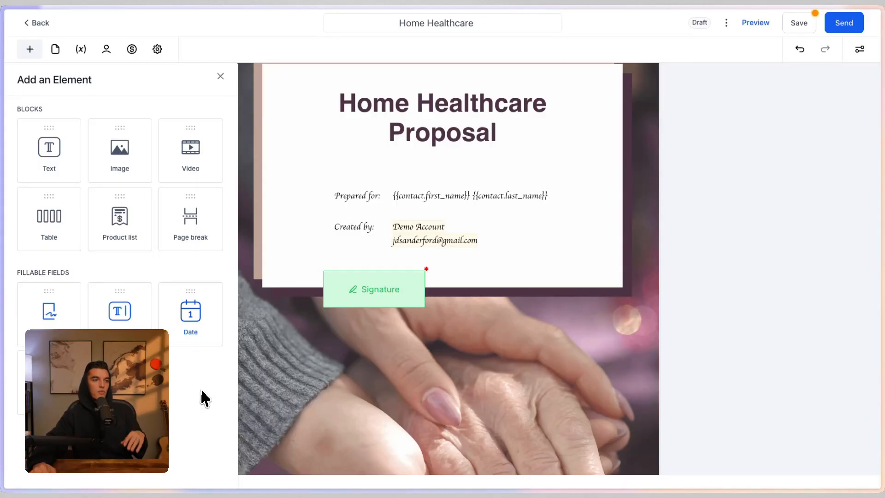
# Check the form for adding an item to the Cost of Summary product list and close it without adding one.
pyautogui.scroll(-20, 438, 316)
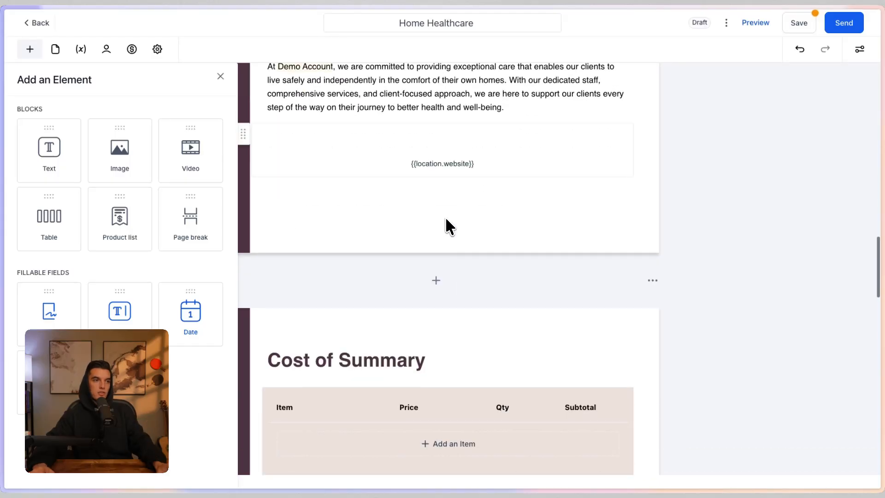
pyautogui.scroll(-1, 411, 191)
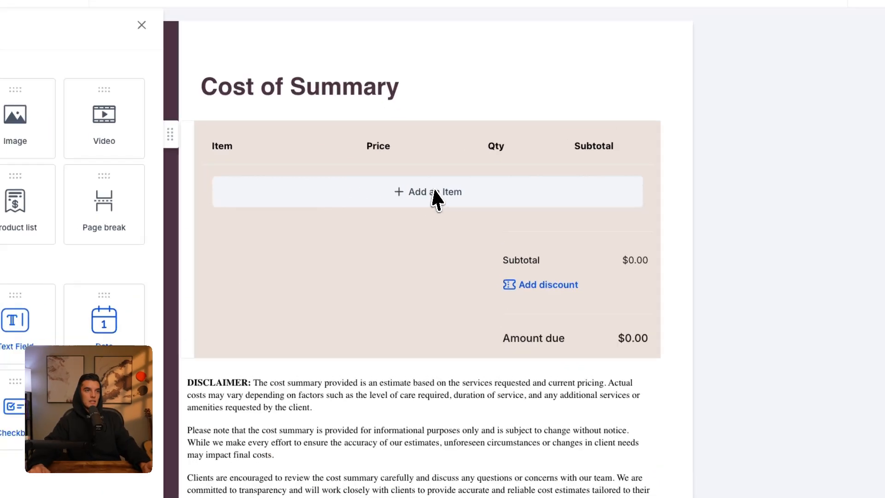
pyautogui.click(453, 211)
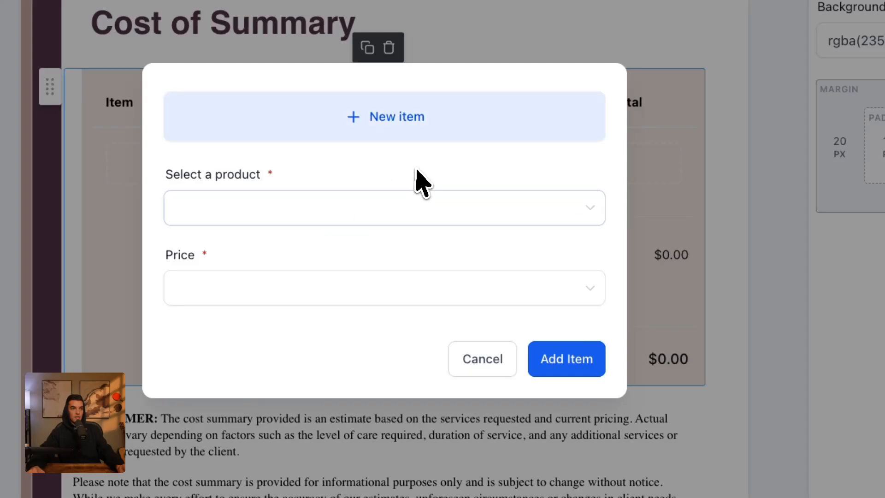
pyautogui.click(479, 356)
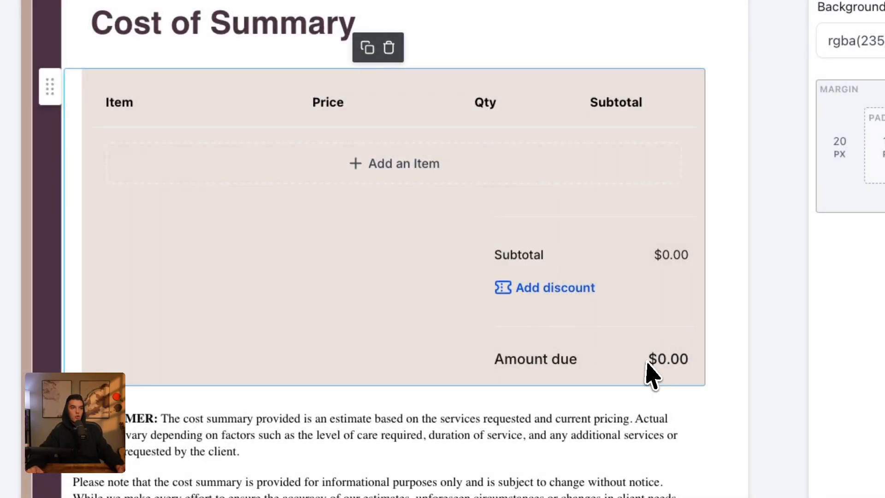
pyautogui.click(739, 362)
# Examine the signature, contact name and date fields on the Agreement page.
pyautogui.scroll(-10, 659, 344)
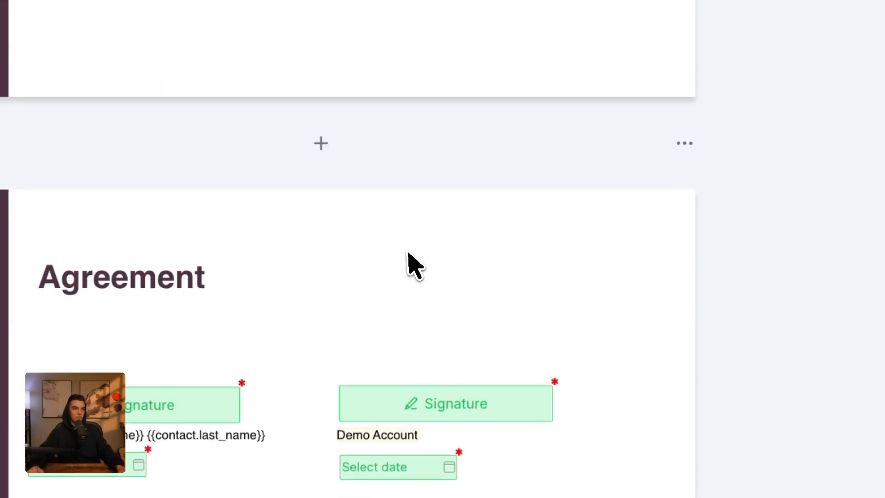
pyautogui.scroll(-4, 407, 253)
pyautogui.moveTo(444, 294); pyautogui.dragTo(453, 287)
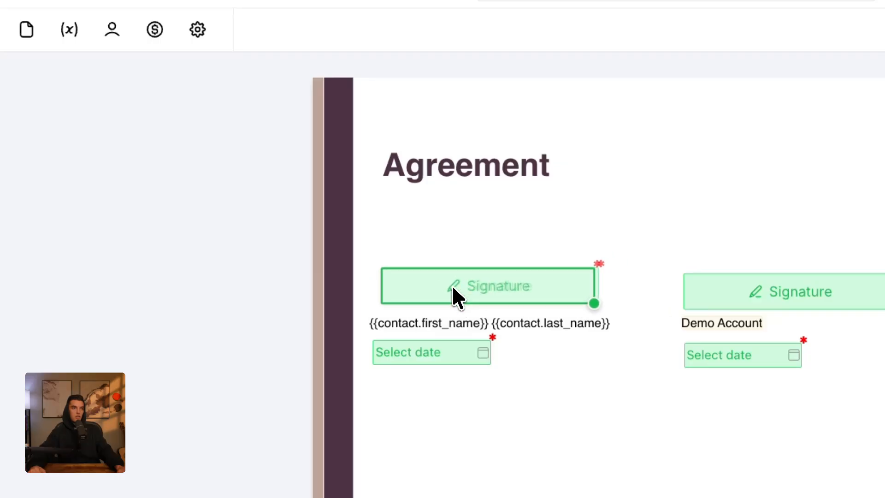
pyautogui.click(418, 335)
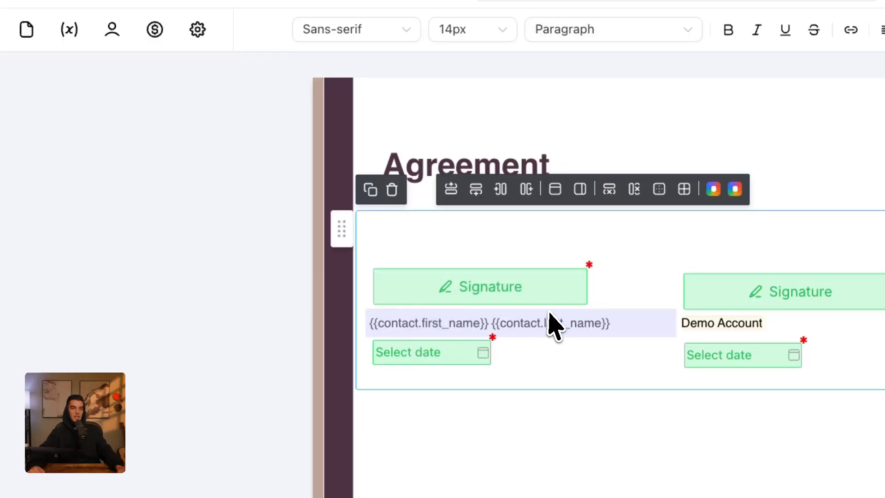
pyautogui.click(607, 391)
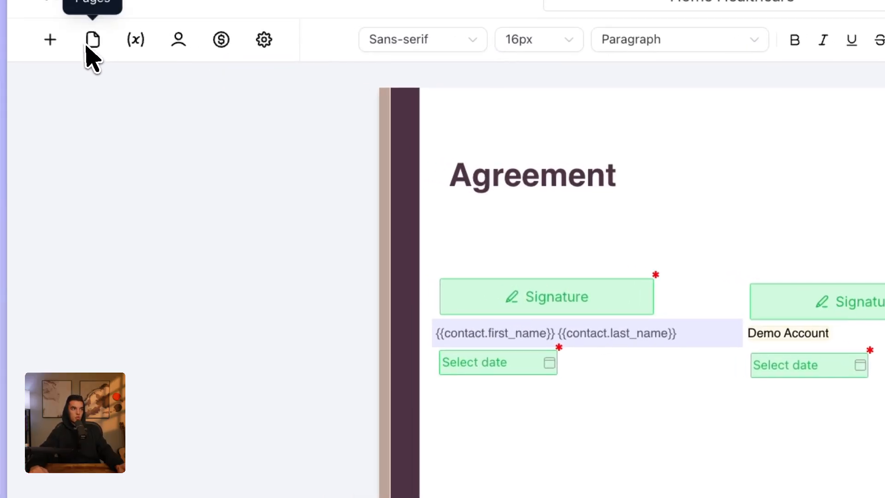
# Browse the thumbnails of the document's pages and their reordering handles.
pyautogui.click(95, 42)
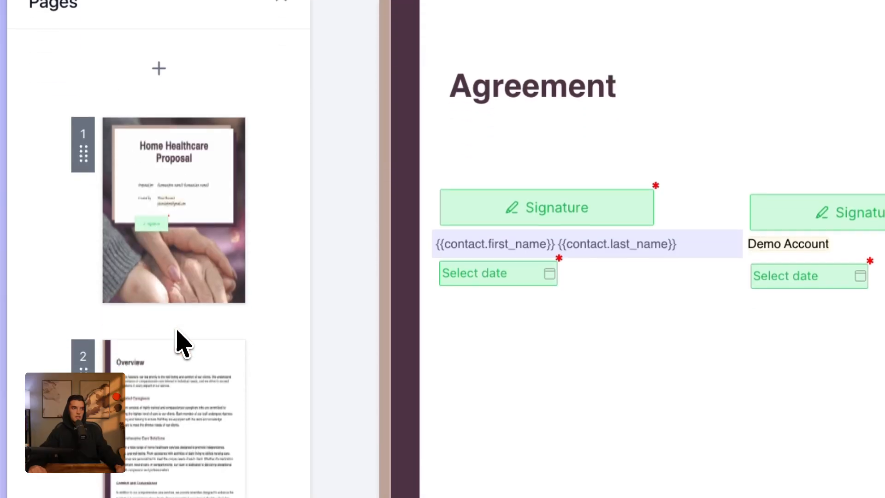
pyautogui.scroll(-8, 187, 332)
pyautogui.click(186, 326)
pyautogui.scroll(3, 95, 251)
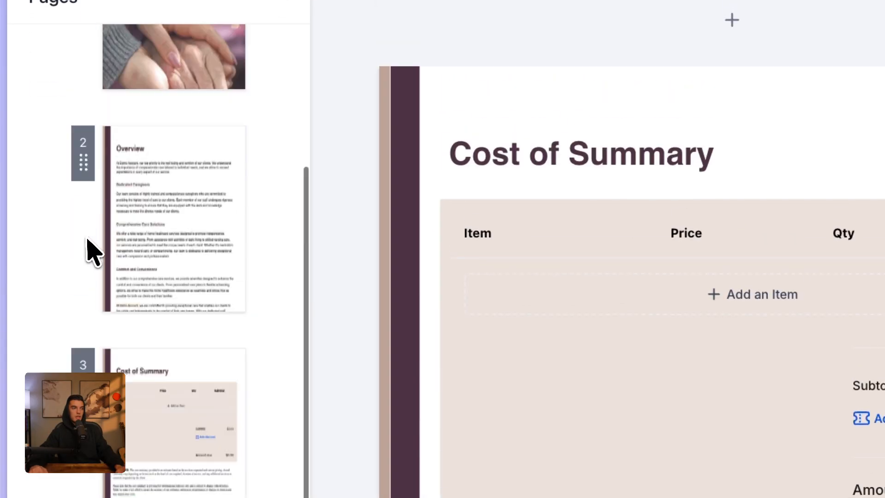
pyautogui.moveTo(84, 397)
pyautogui.mouseDown()
pyautogui.moveTo(105, 248)
pyautogui.moveTo(88, 394)
pyautogui.mouseUp()
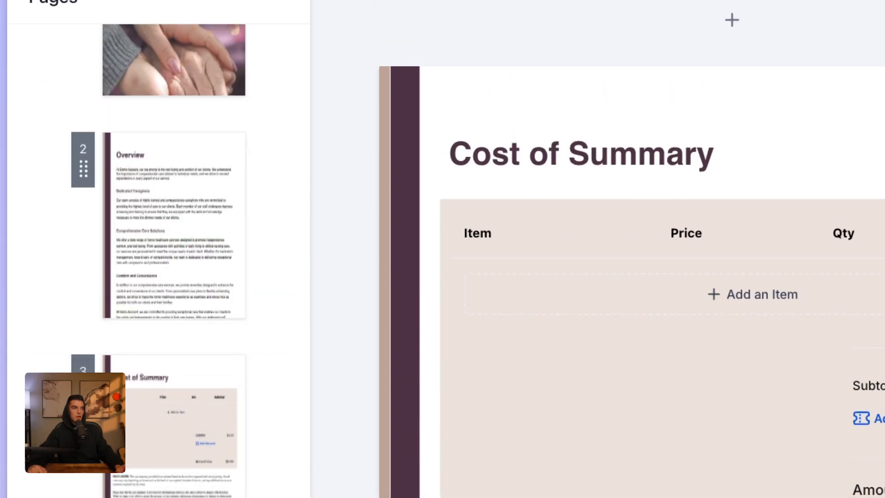
# Review the document variables and the form for creating a new variable, closing it without creating one.
pyautogui.click(136, 47)
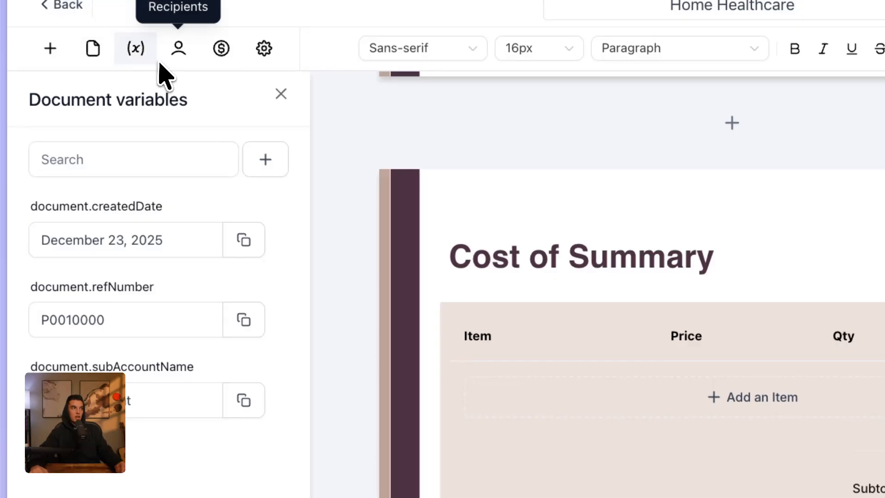
pyautogui.click(88, 163)
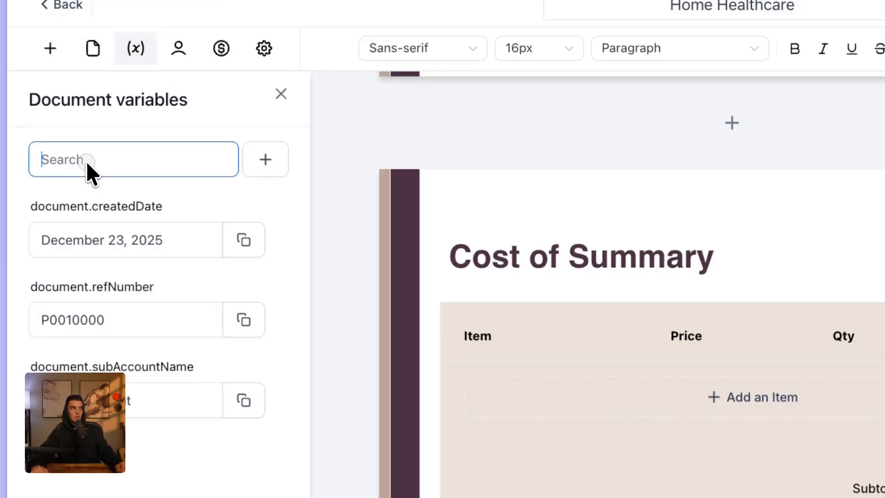
pyautogui.click(265, 160)
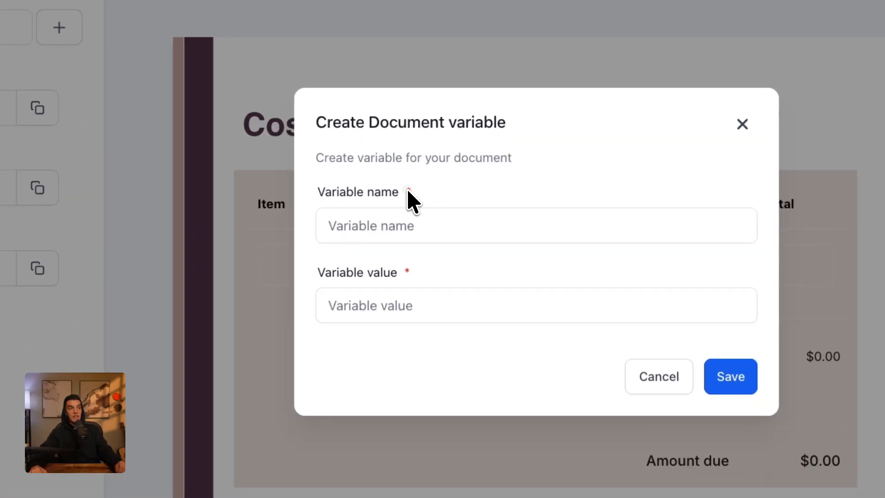
pyautogui.moveTo(407, 190); pyautogui.dragTo(296, 194)
pyautogui.moveTo(425, 276); pyautogui.dragTo(263, 259)
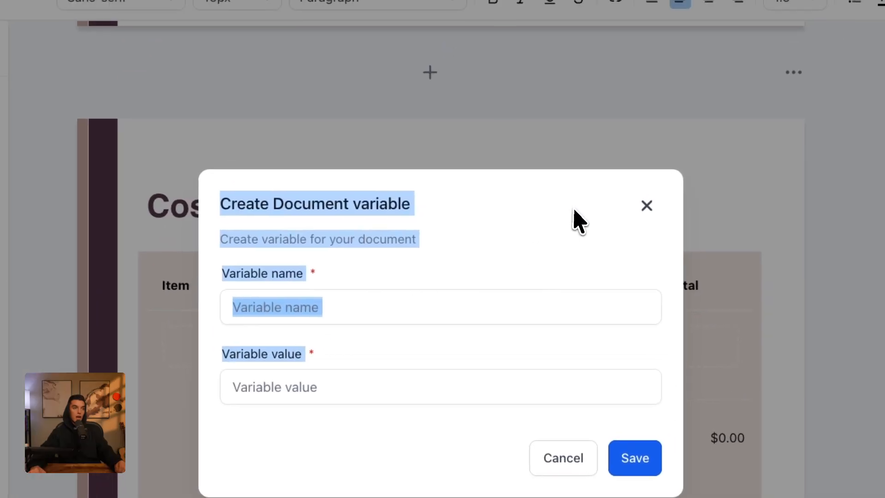
pyautogui.click(576, 215)
pyautogui.click(647, 206)
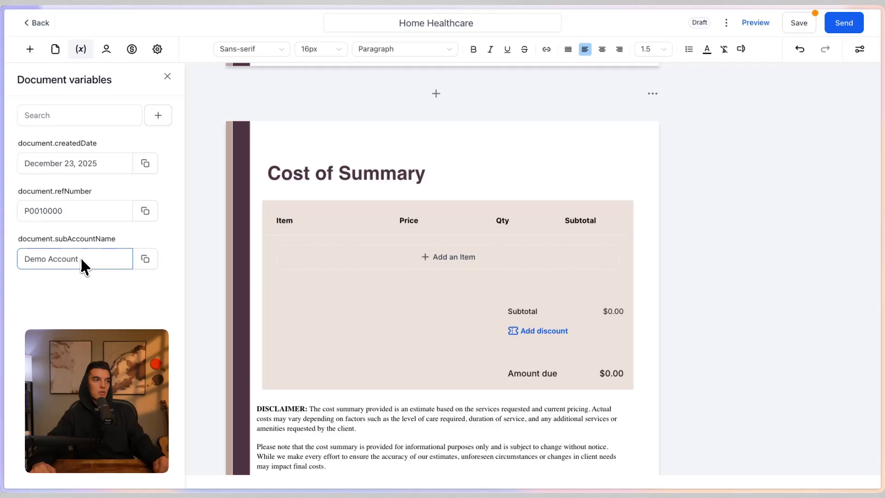
pyautogui.tripleClick(82, 258)
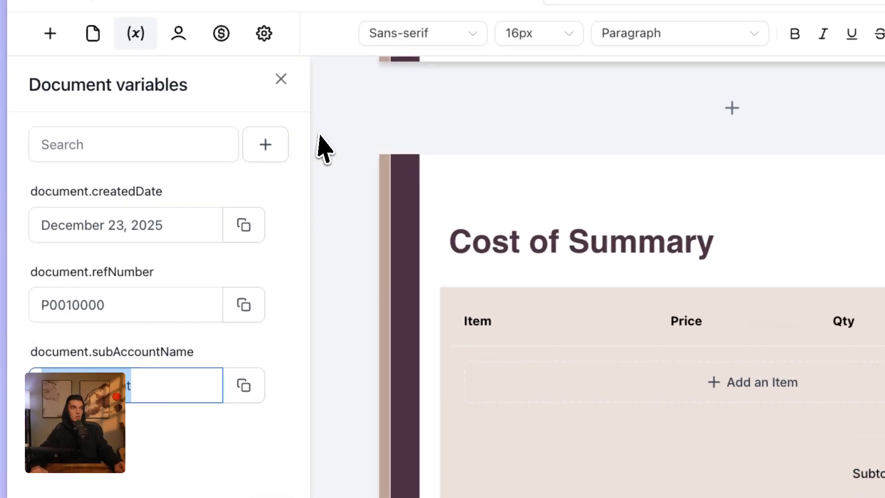
# Check the recipients' signing order settings and set the payment invoice type to Recurring.
pyautogui.click(178, 33)
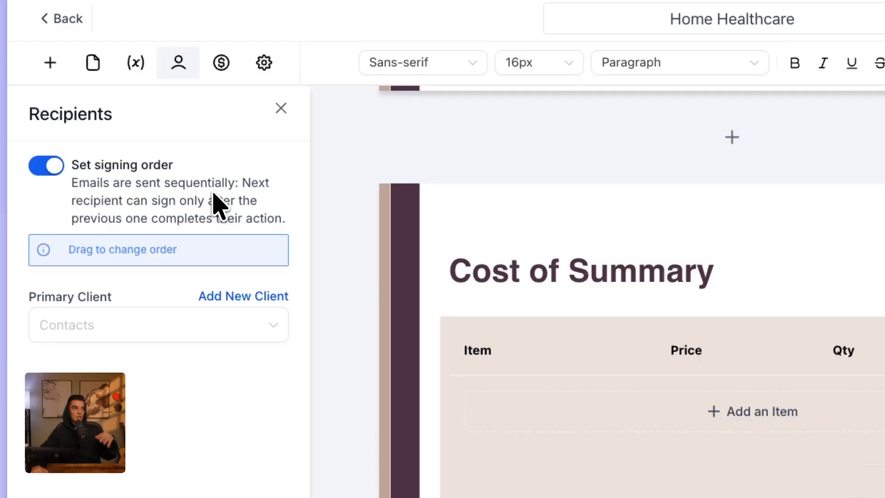
pyautogui.click(219, 74)
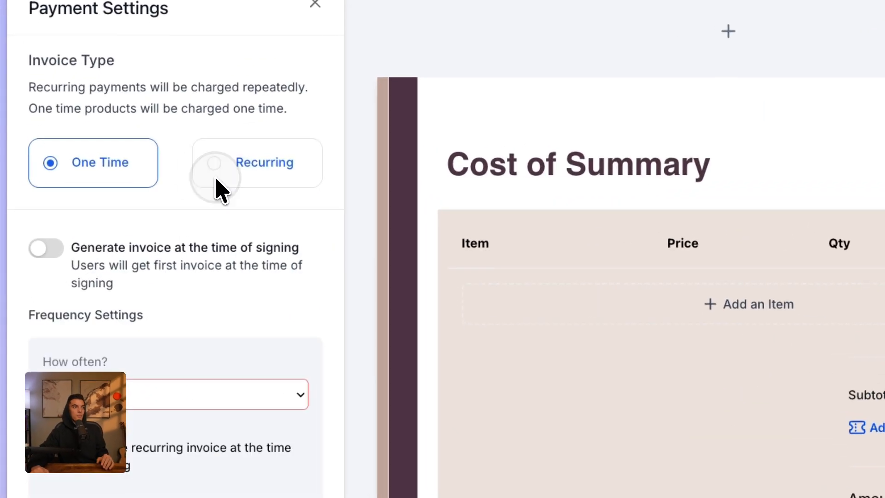
pyautogui.click(125, 181)
# Review the frequency options and end setting for the recurring invoice without choosing any.
pyautogui.scroll(-6, 187, 355)
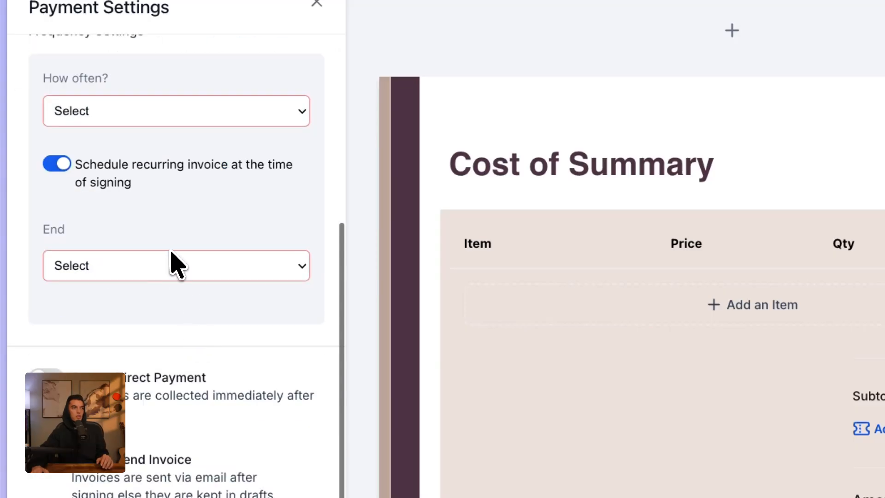
pyautogui.scroll(1, 143, 118)
pyautogui.click(159, 138)
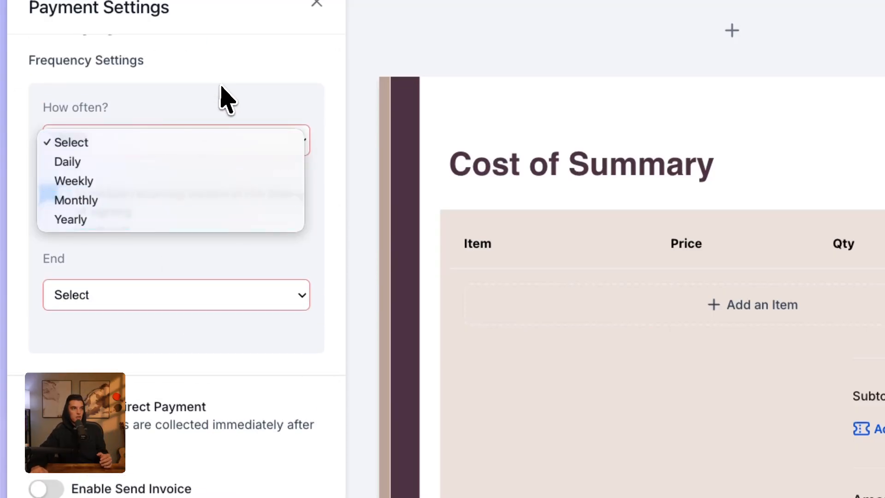
pyautogui.click(207, 141)
pyautogui.scroll(3, 173, 300)
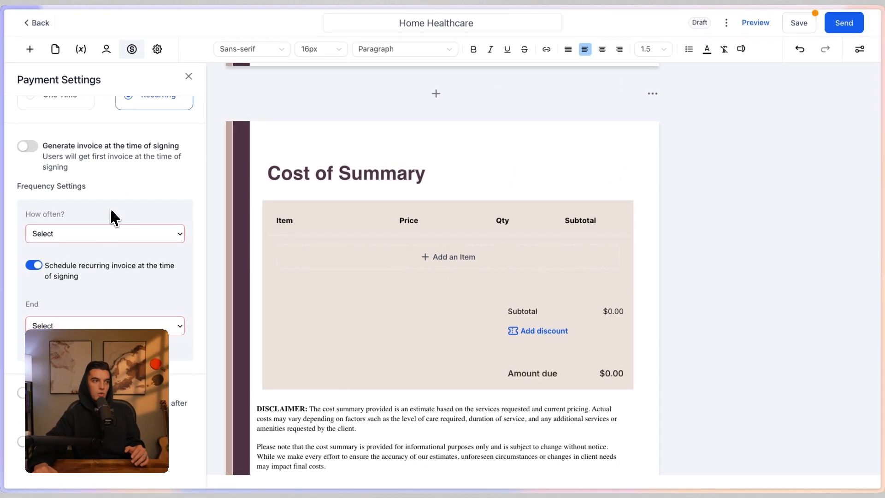
pyautogui.scroll(3, 113, 208)
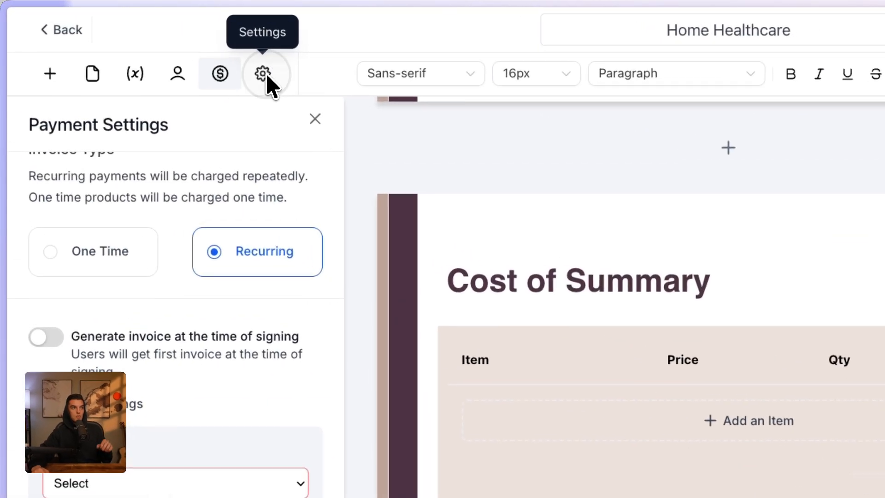
# Enable the email configuration override and the redirection to a custom URL for the document.
pyautogui.click(158, 48)
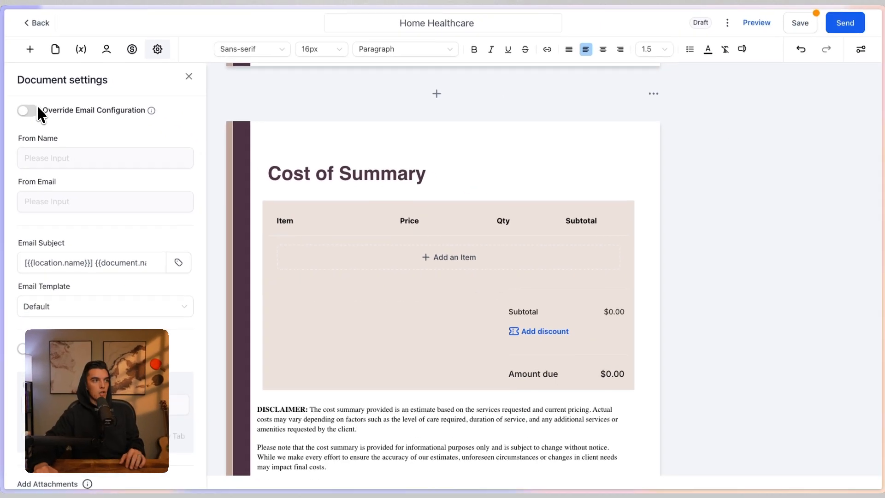
pyautogui.moveTo(254, 177)
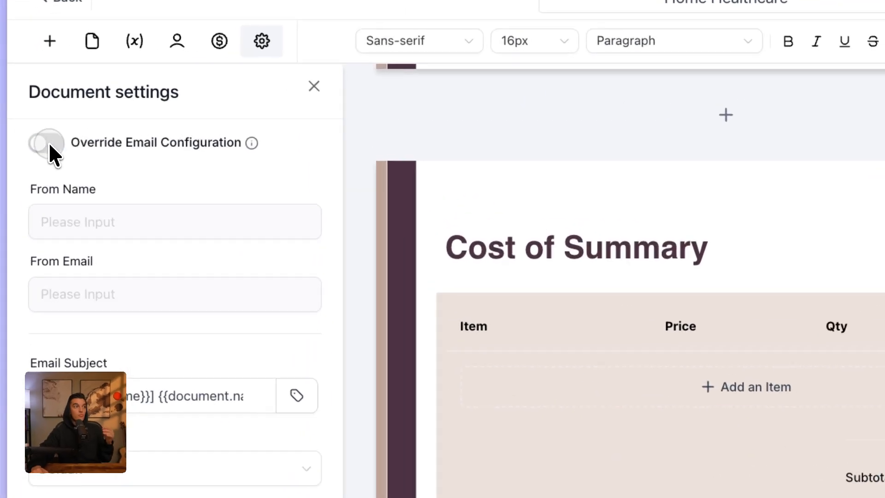
pyautogui.click(32, 110)
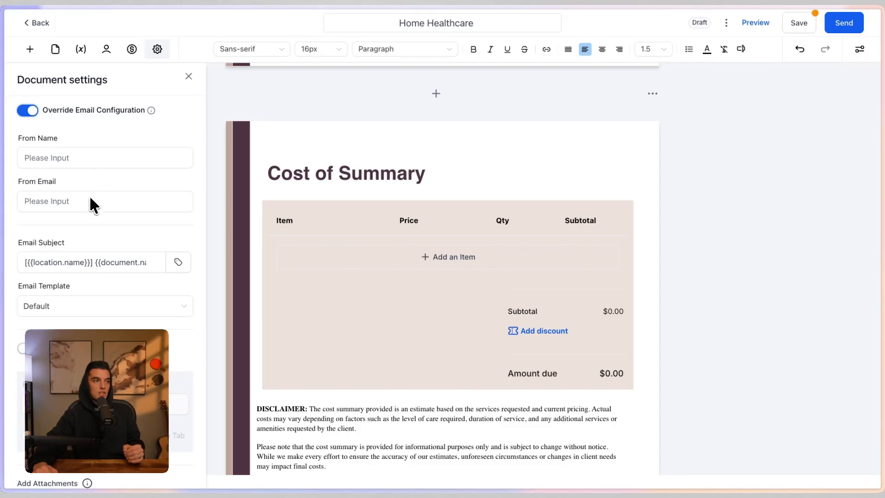
pyautogui.scroll(-2, 69, 300)
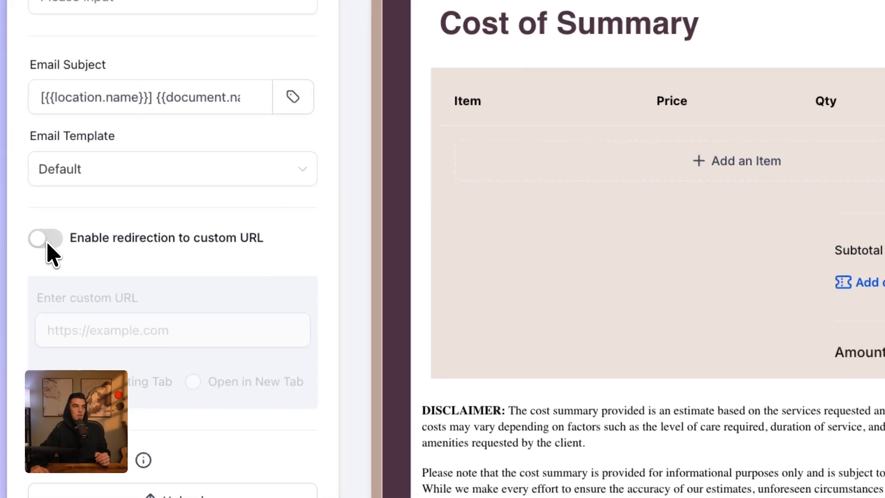
pyautogui.click(47, 243)
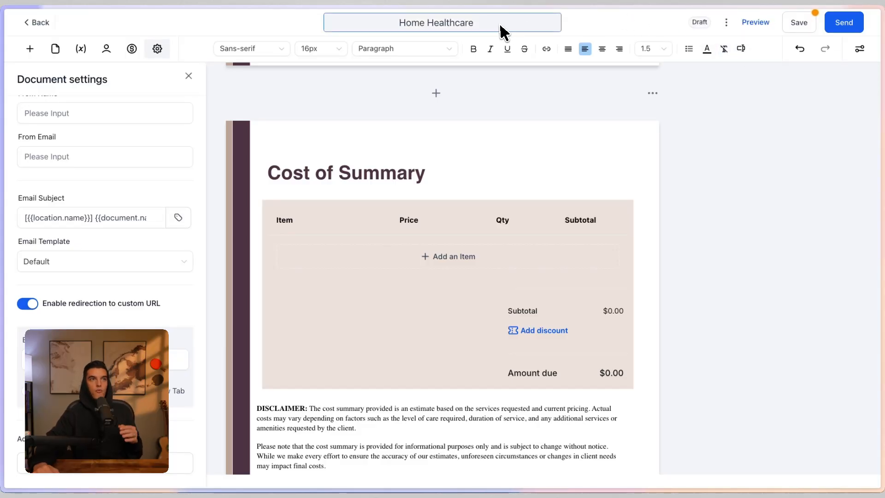
# Check the document's expiry settings without changing them, and show the properties of the Cost of Summary product list.
pyautogui.click(727, 22)
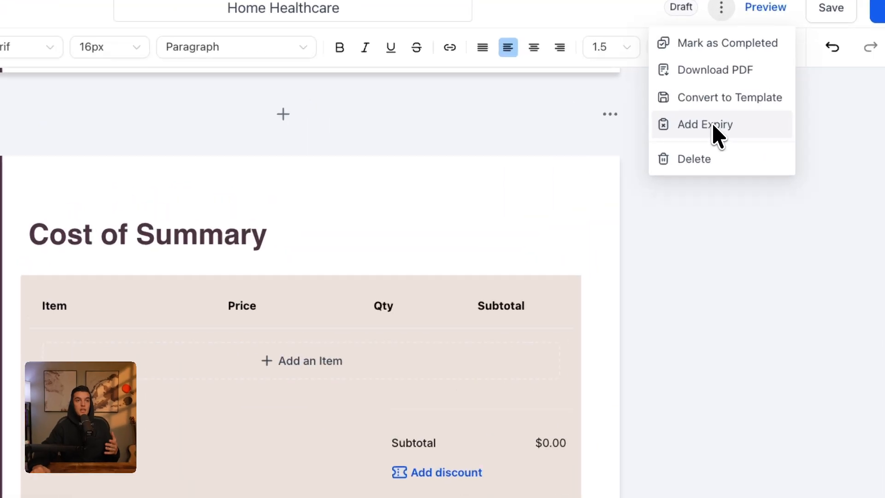
pyautogui.click(722, 101)
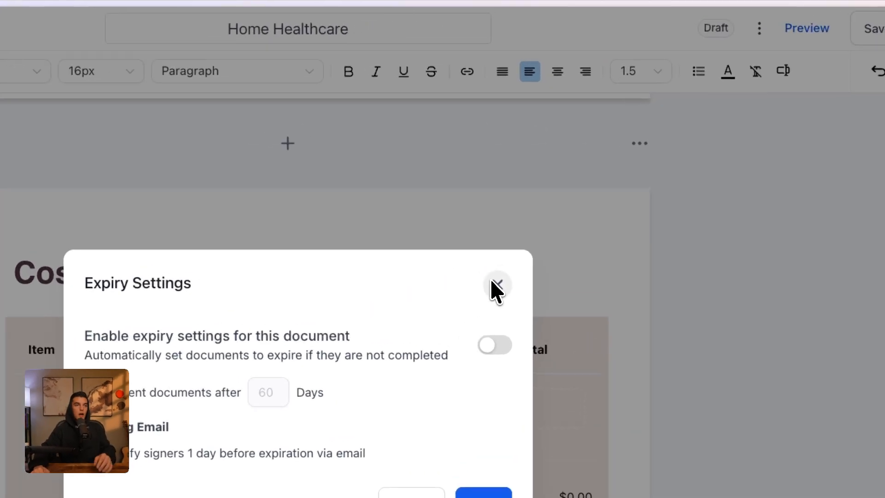
pyautogui.click(565, 179)
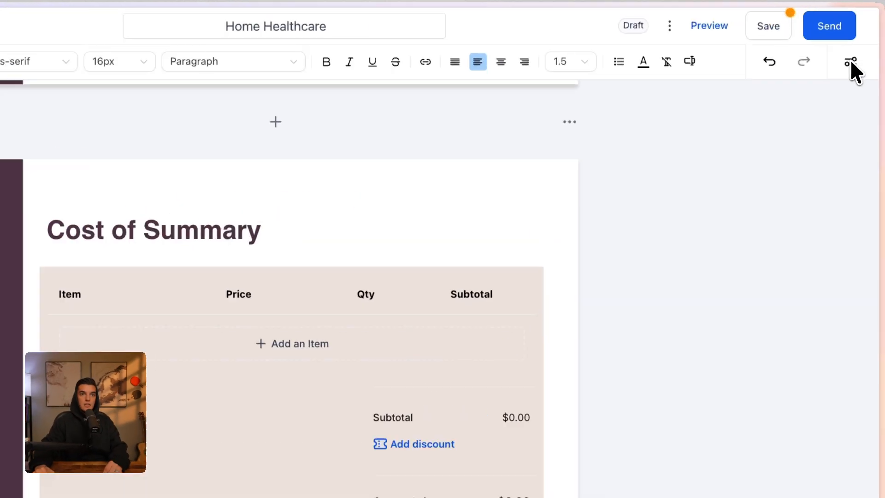
pyautogui.click(860, 48)
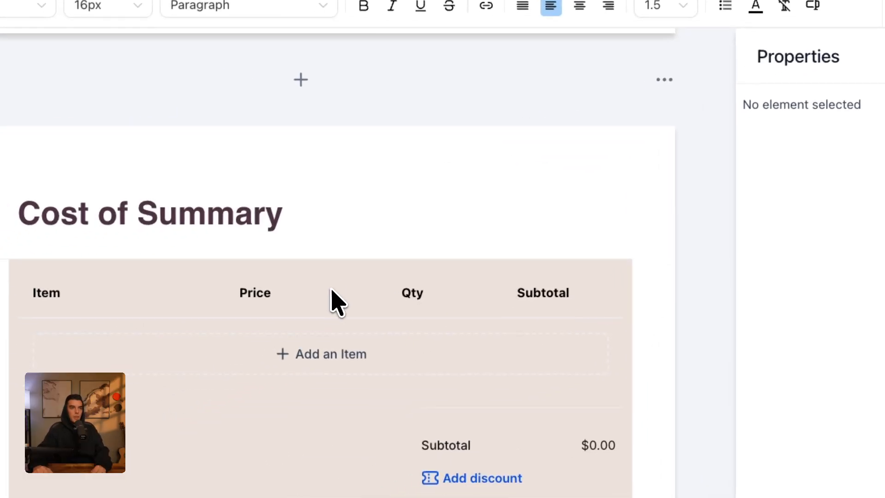
pyautogui.click(149, 358)
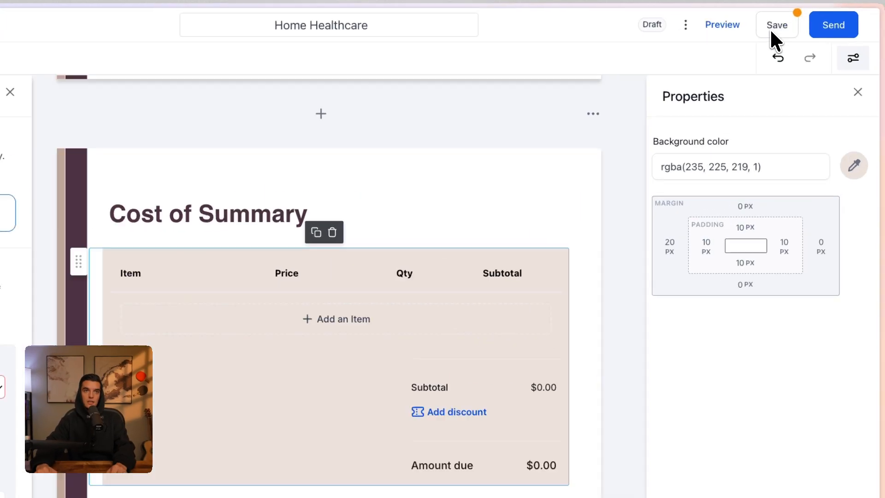
# Save the Home Healthcare document and try to send it.
pyautogui.click(800, 25)
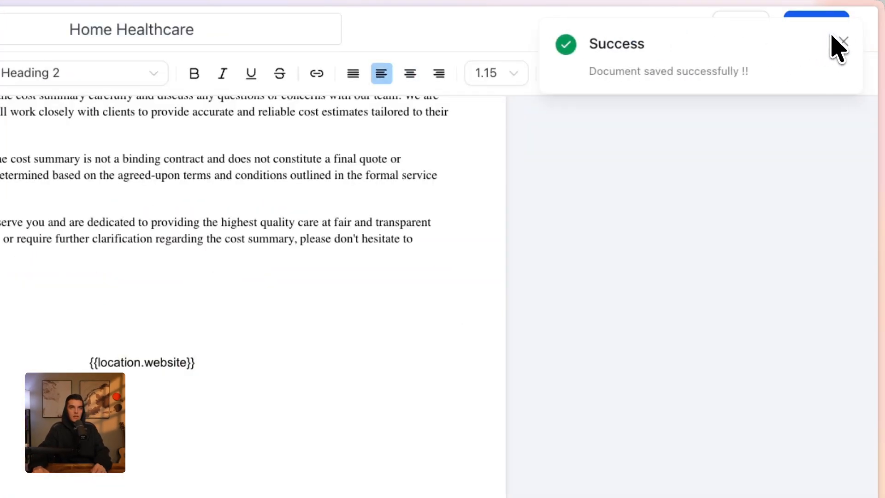
pyautogui.click(844, 39)
pyautogui.click(814, 33)
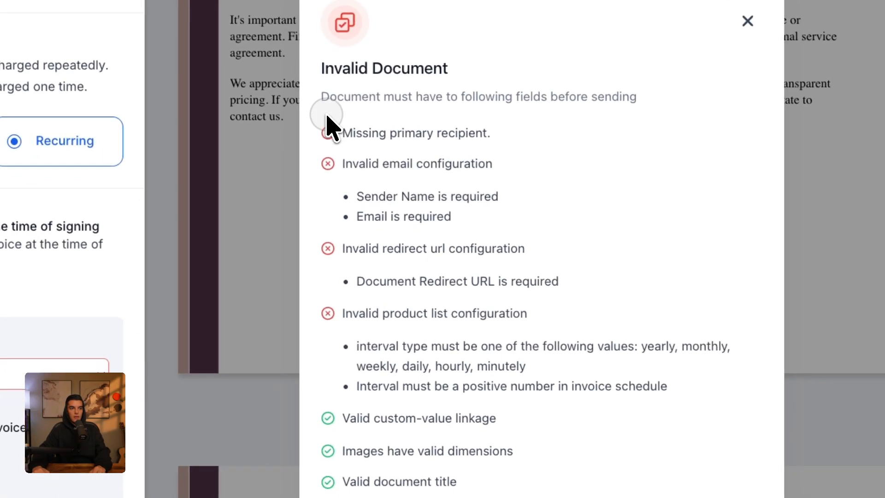
# Review the list of missing fields in the Invalid Document notice, then dismiss it.
pyautogui.moveTo(226, 175); pyautogui.dragTo(425, 497)
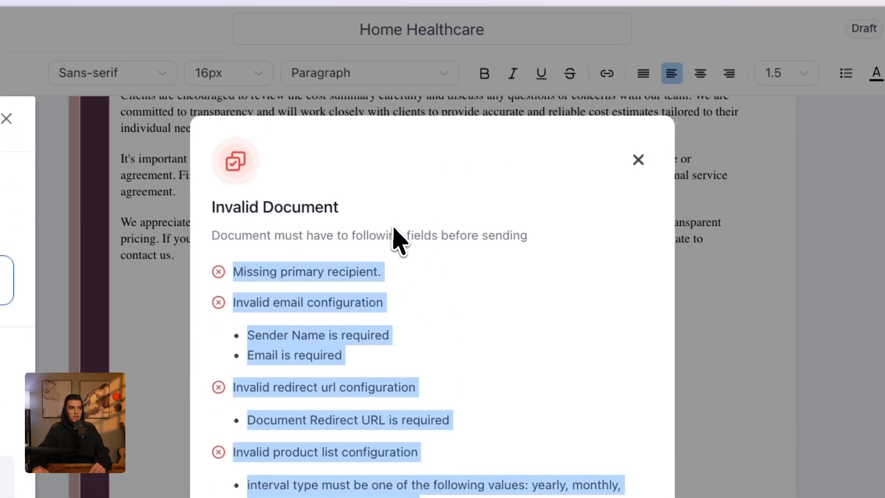
pyautogui.click(441, 69)
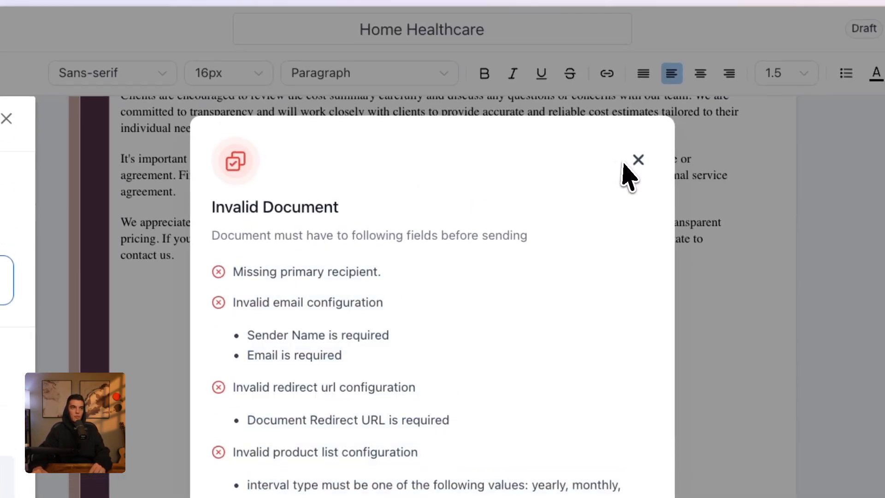
pyautogui.click(638, 160)
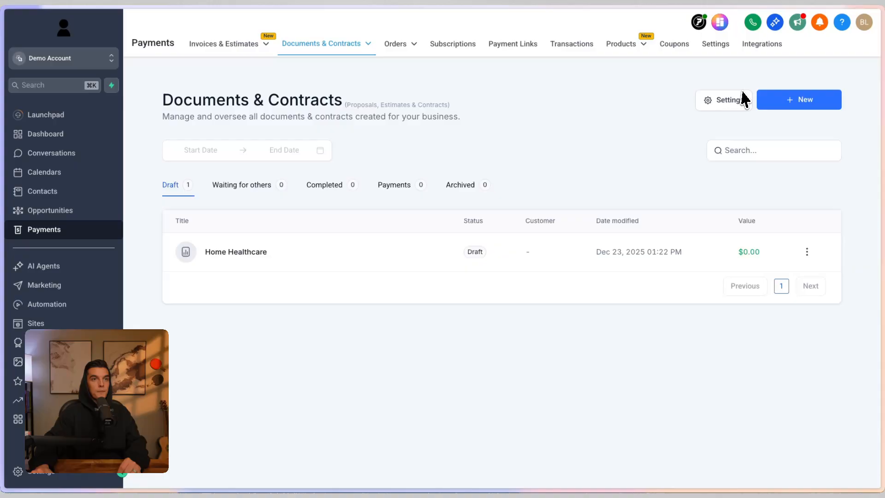
# In the general document settings, turn on sending invoices automatically after document completion under product invoicing.
pyautogui.click(743, 99)
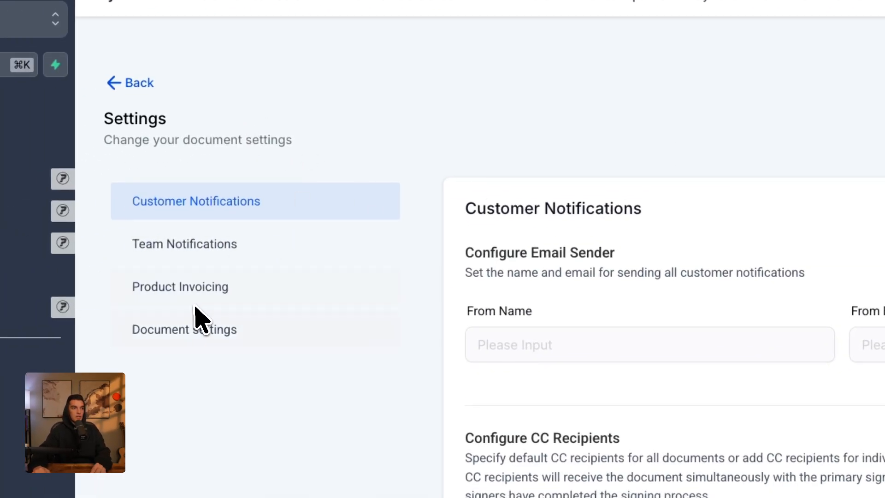
pyautogui.click(213, 249)
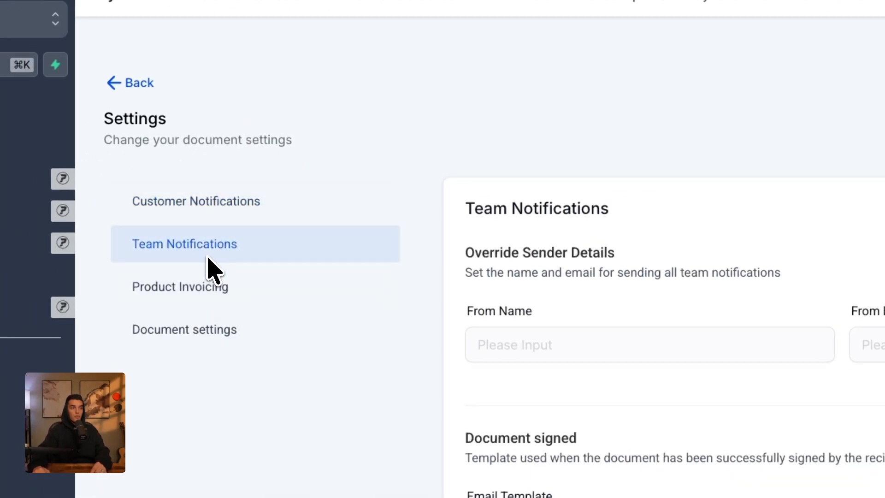
pyautogui.click(202, 295)
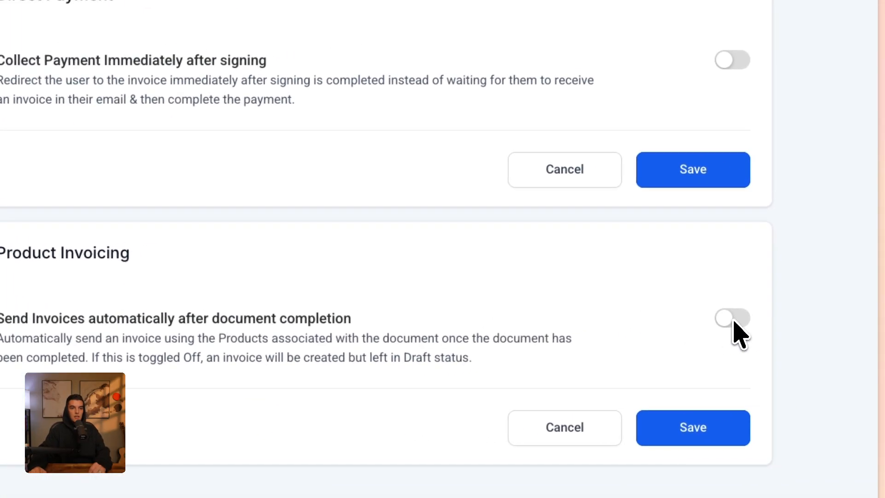
pyautogui.click(875, 344)
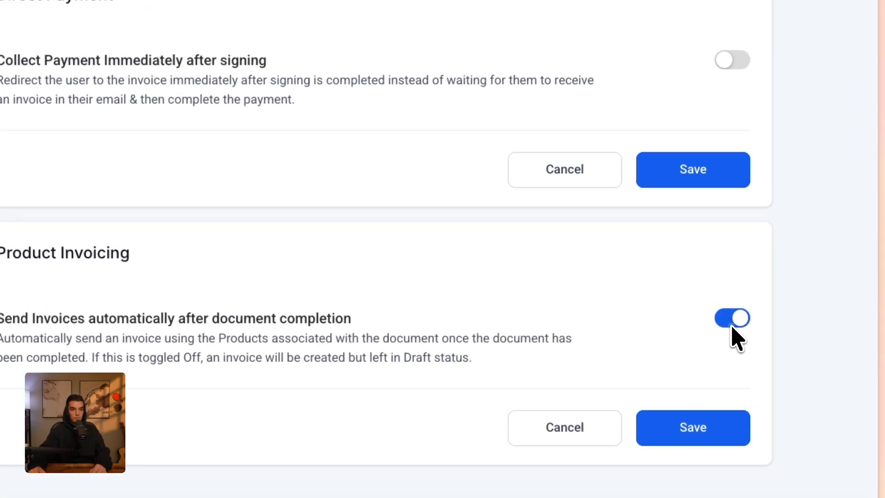
# Review the global custom URL redirection and expiration settings for documents, then return to the Documents & Contracts list.
pyautogui.click(107, 226)
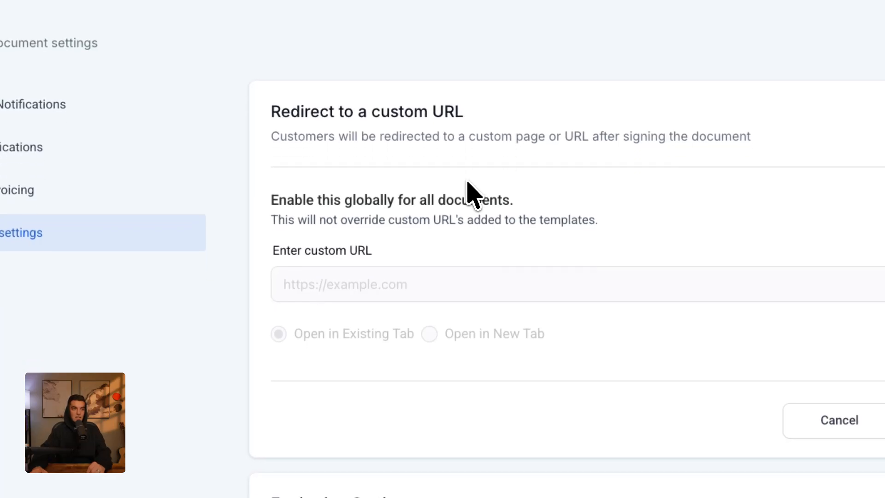
pyautogui.tripleClick(311, 110)
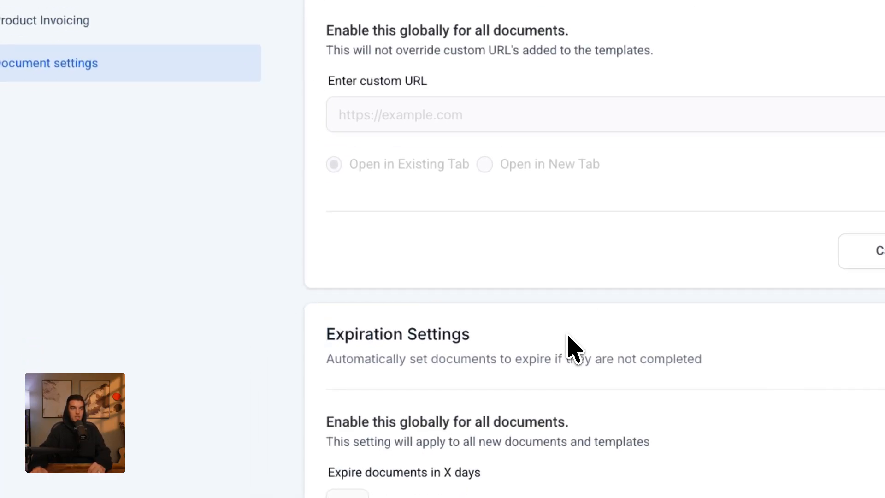
pyautogui.click(171, 74)
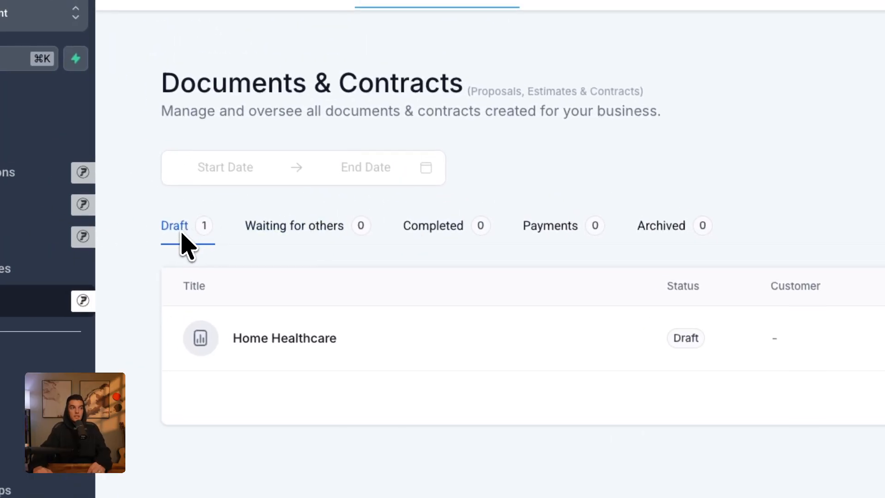
# Look through the waiting, completed, payments and archived document lists.
pyautogui.click(282, 230)
pyautogui.click(466, 228)
pyautogui.click(563, 228)
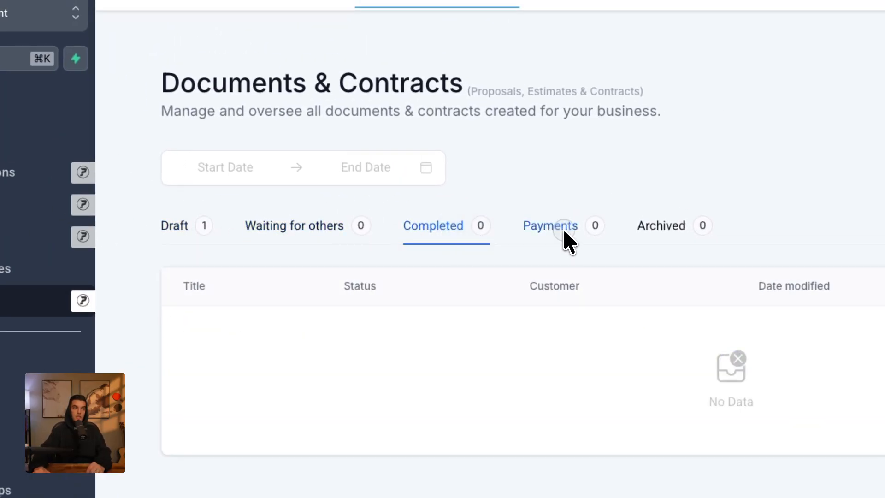
pyautogui.click(689, 226)
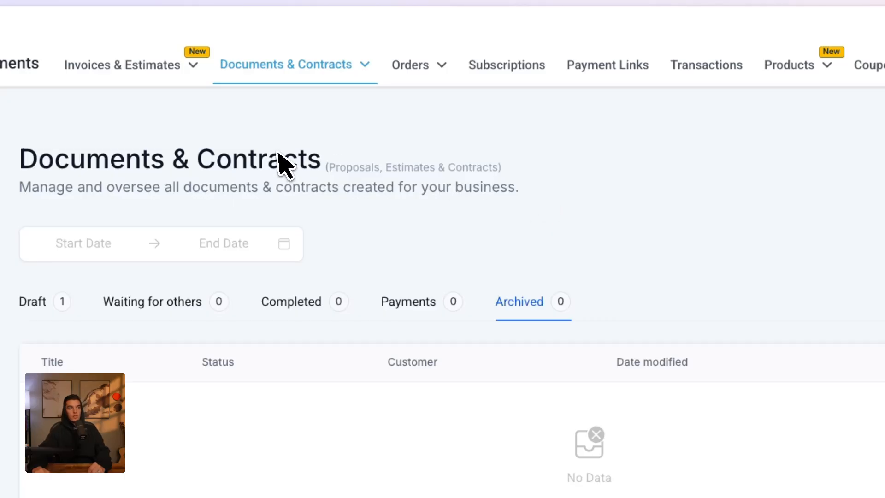
# Show the Documents & Contracts templates and look through the public documents and the content library before returning to the templates list.
pyautogui.moveTo(276, 67)
pyautogui.click(246, 131)
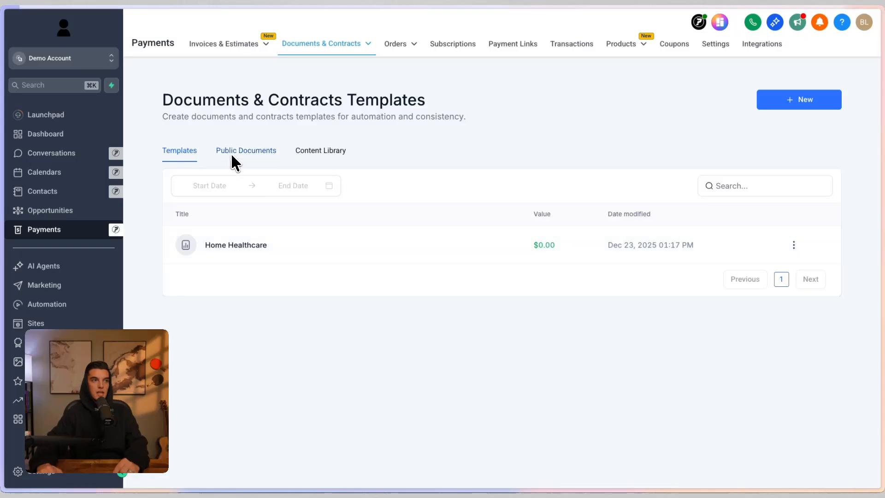
pyautogui.click(231, 152)
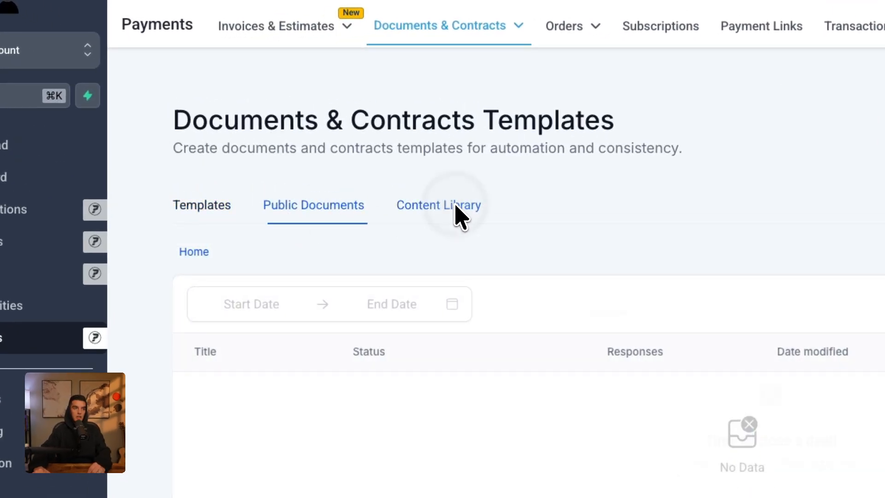
pyautogui.click(330, 151)
pyautogui.click(216, 206)
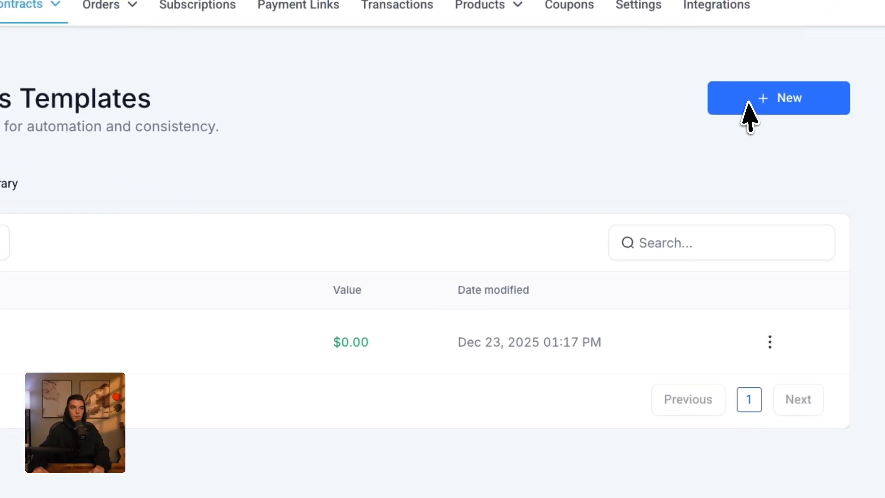
# Review the creation options for new templates and for new documents without choosing any.
pyautogui.click(760, 97)
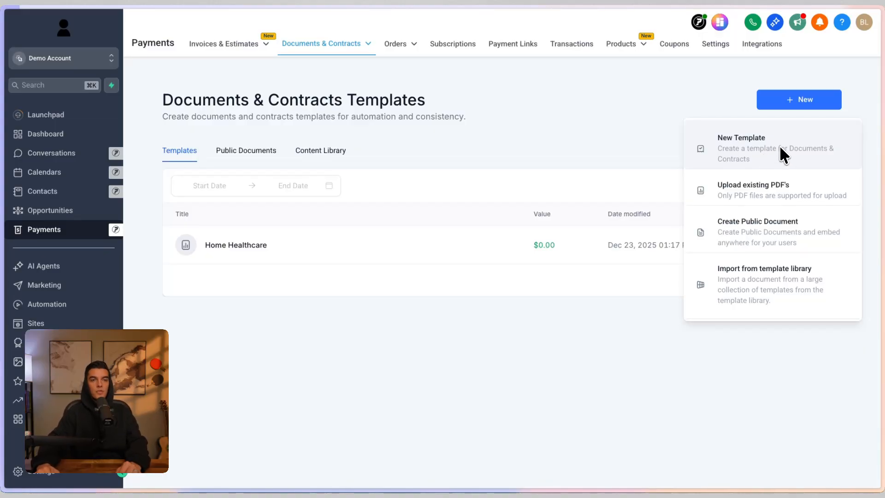
pyautogui.click(545, 123)
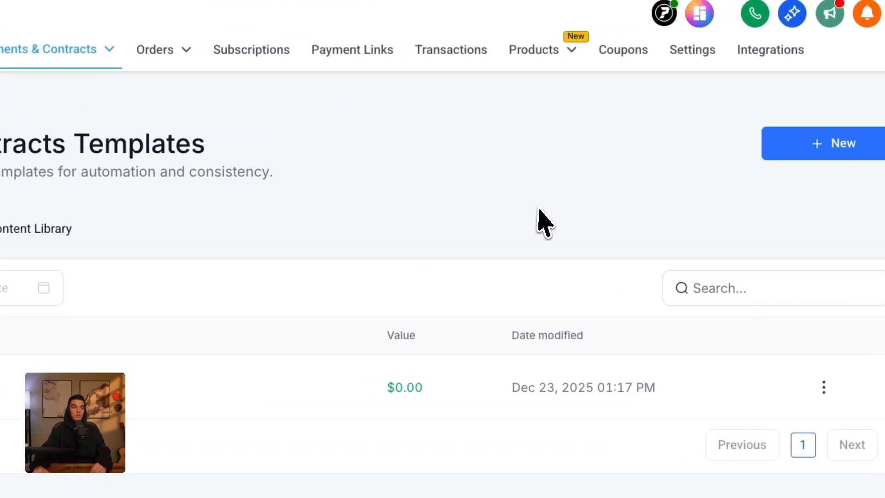
pyautogui.moveTo(55, 50)
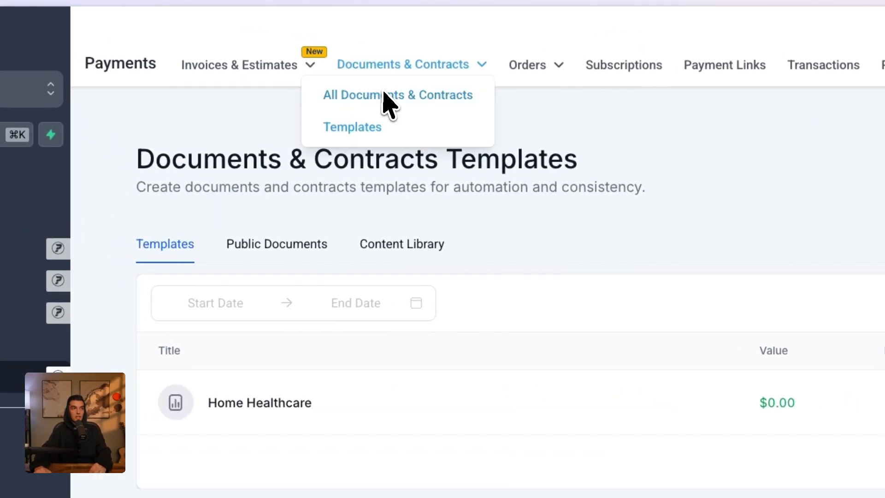
pyautogui.click(14, 81)
pyautogui.click(770, 82)
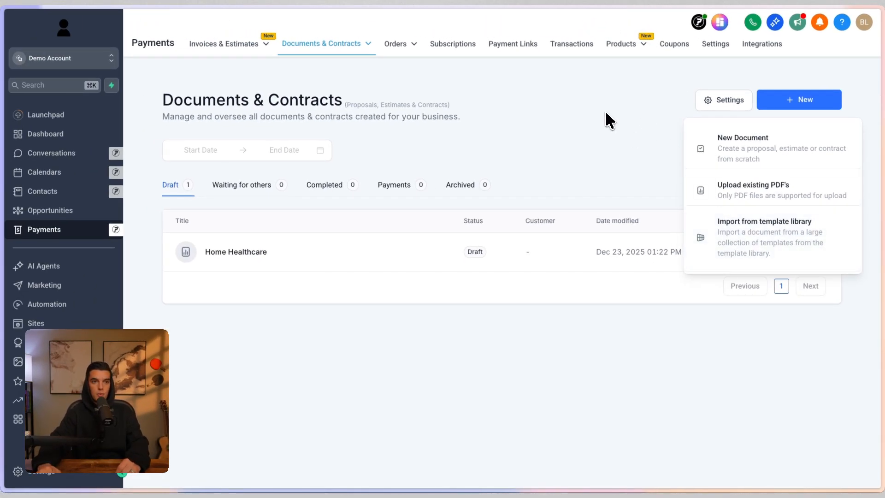
pyautogui.click(568, 131)
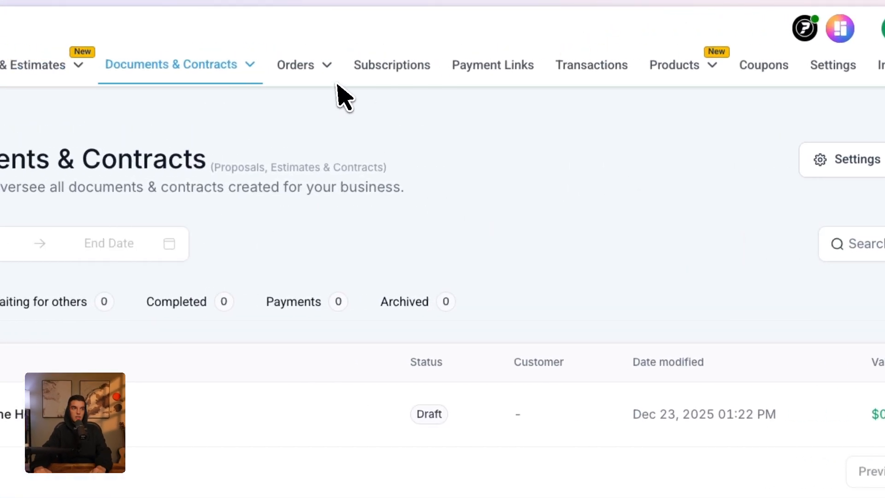
# Show the Orders page, read its description, and view the entries available under Products.
pyautogui.click(310, 73)
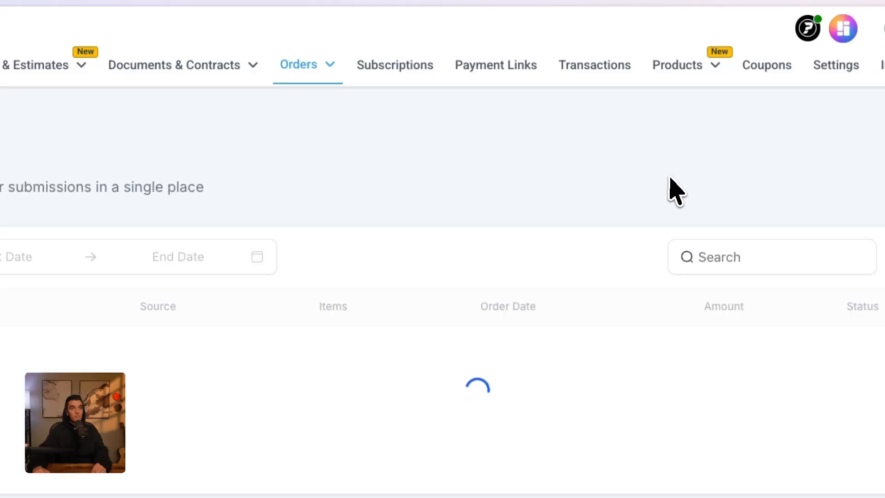
pyautogui.moveTo(191, 189); pyautogui.dragTo(591, 208)
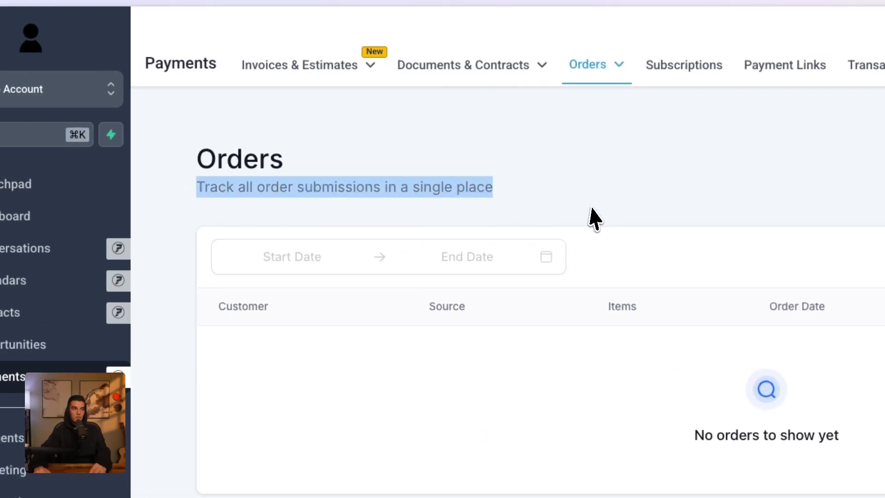
pyautogui.click(317, 155)
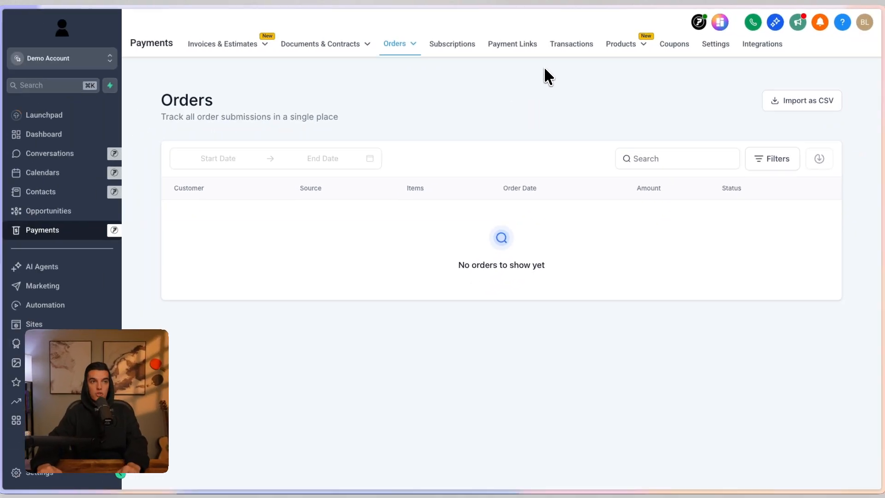
pyautogui.moveTo(619, 54)
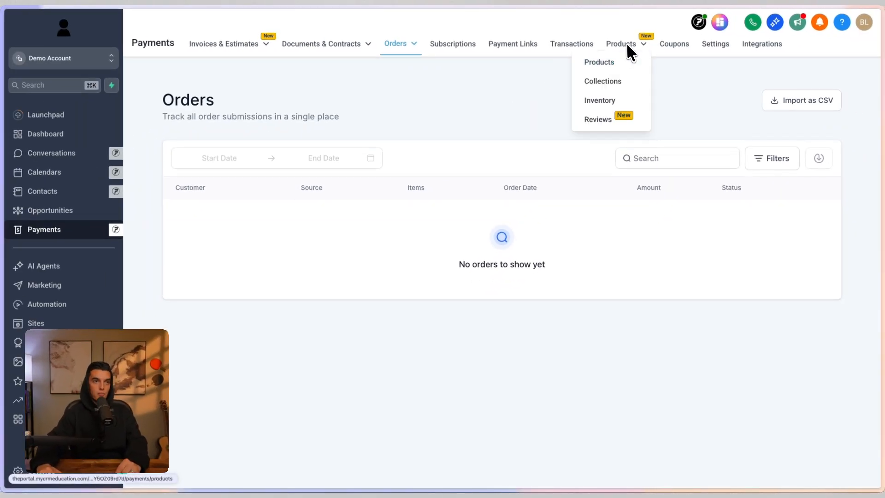
pyautogui.moveTo(373, 68)
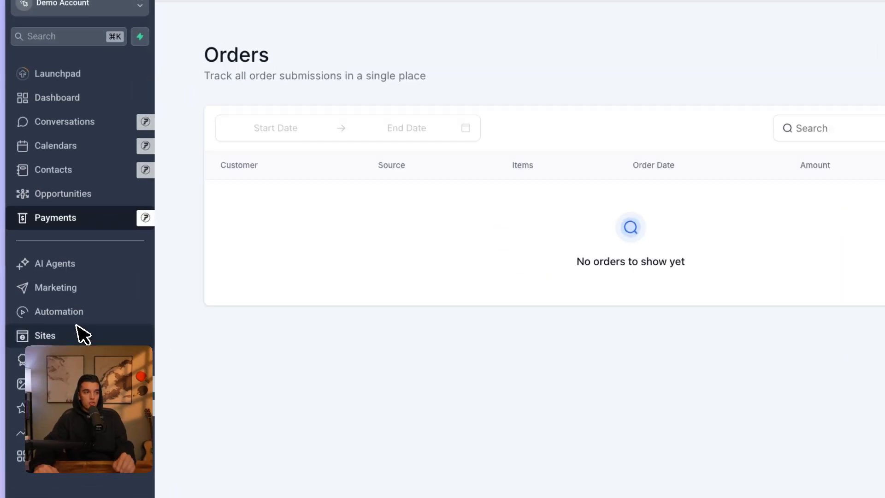
# View the Stores area under Sites, then go back to Funnels without starting the store onboarding.
pyautogui.click(77, 333)
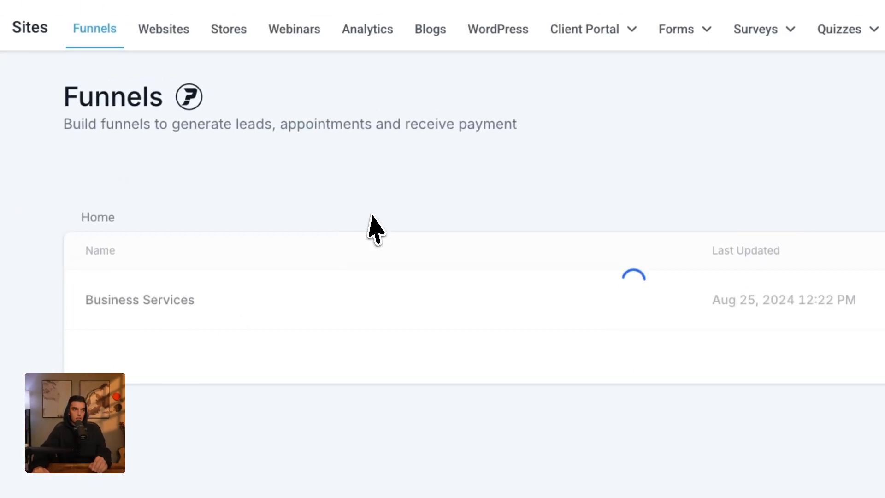
pyautogui.click(216, 52)
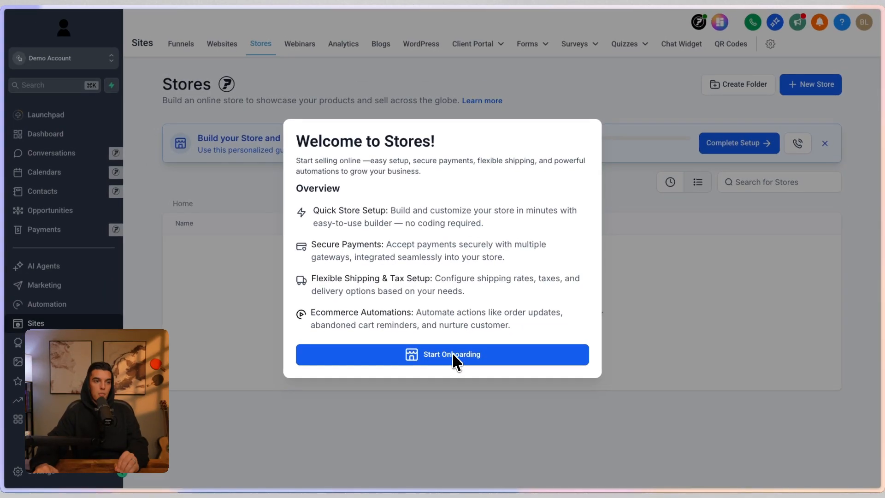
pyautogui.moveTo(28, 25)
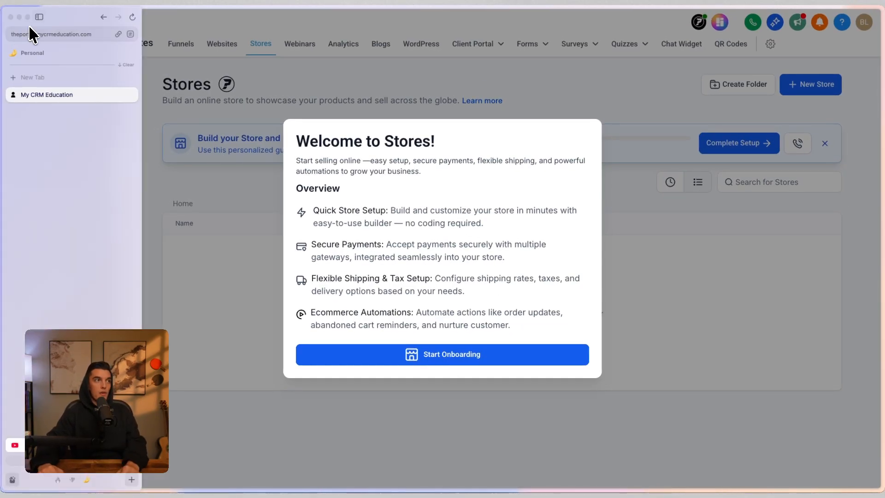
pyautogui.click(102, 18)
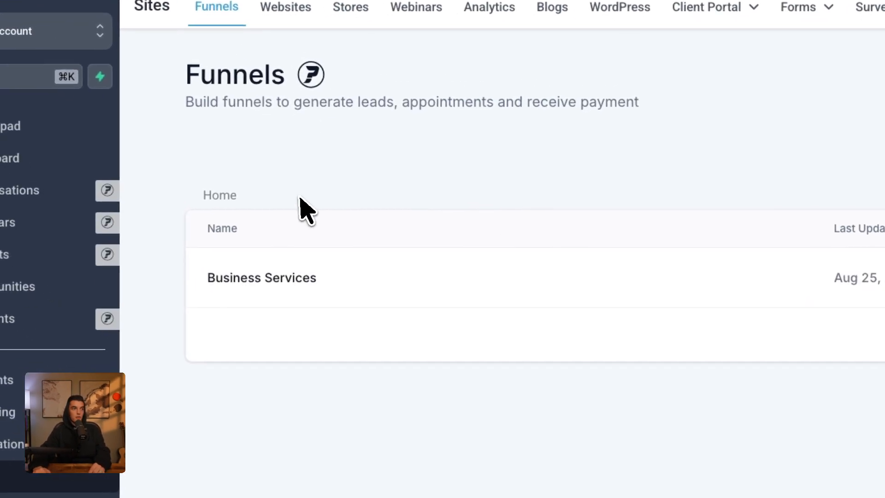
# Return to the Orders page under Payments and examine the columns of the orders table.
pyautogui.click(65, 366)
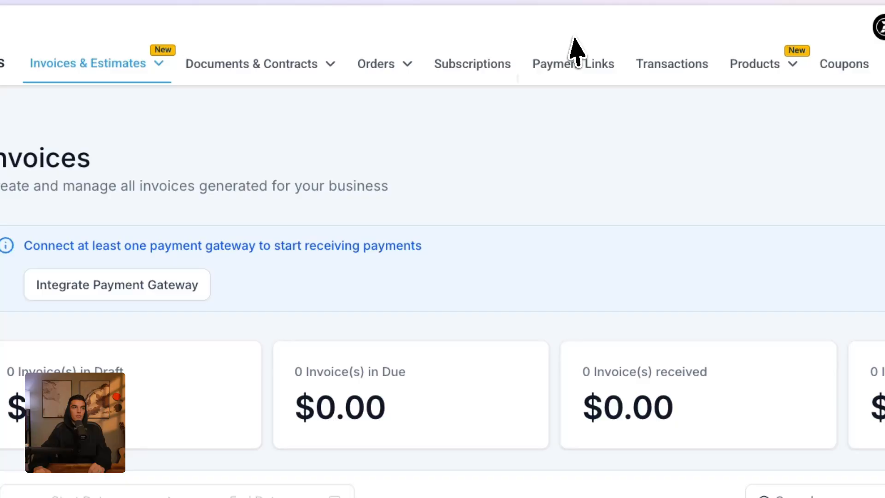
pyautogui.moveTo(376, 65)
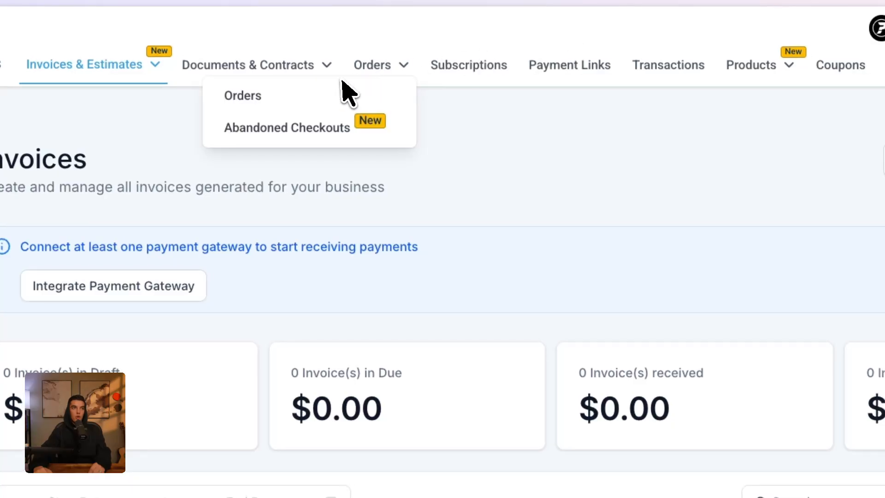
pyautogui.click(292, 104)
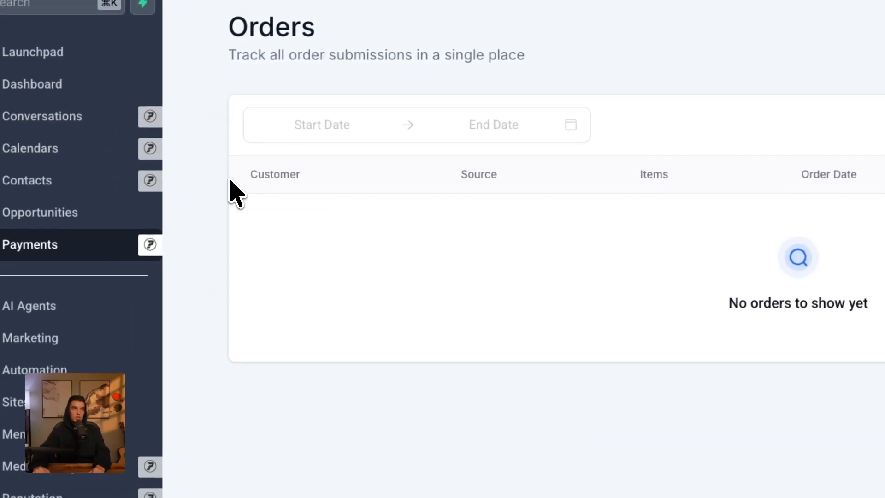
pyautogui.moveTo(143, 226); pyautogui.dragTo(747, 221)
pyautogui.click(613, 224)
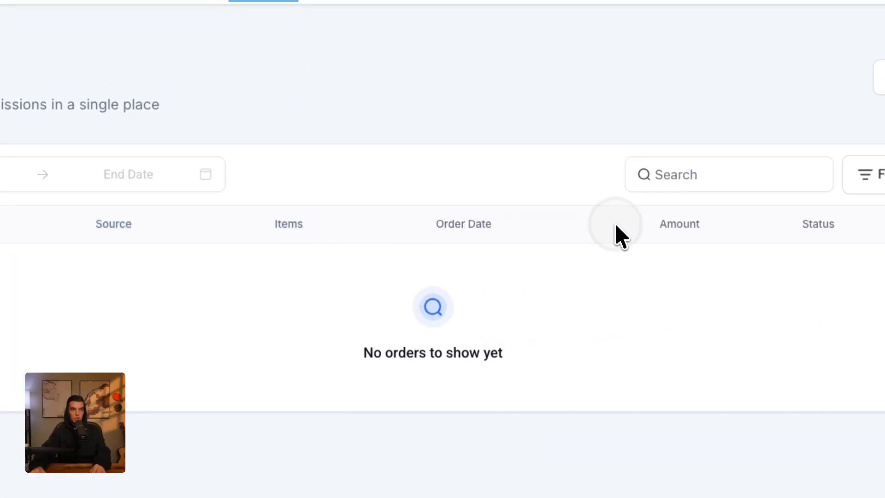
# Open the order filters and review the Status and Payment Status choices without changing them.
pyautogui.click(876, 174)
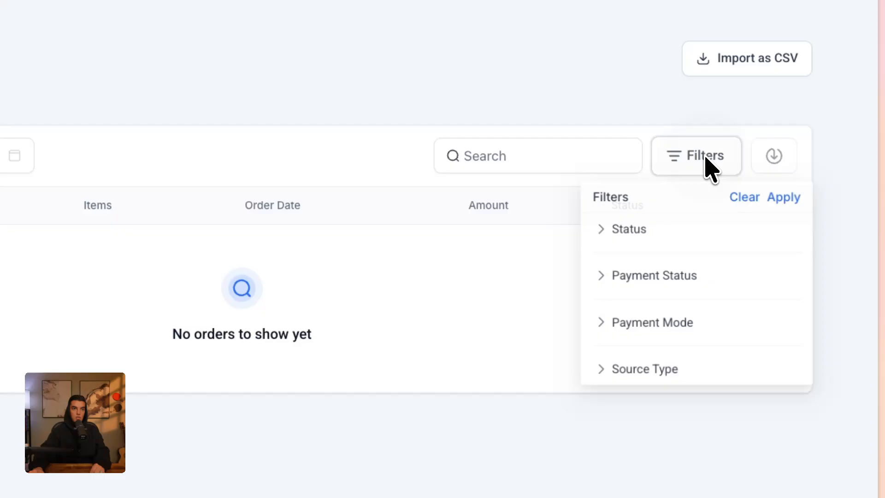
pyautogui.click(636, 233)
pyautogui.click(647, 262)
pyautogui.click(637, 252)
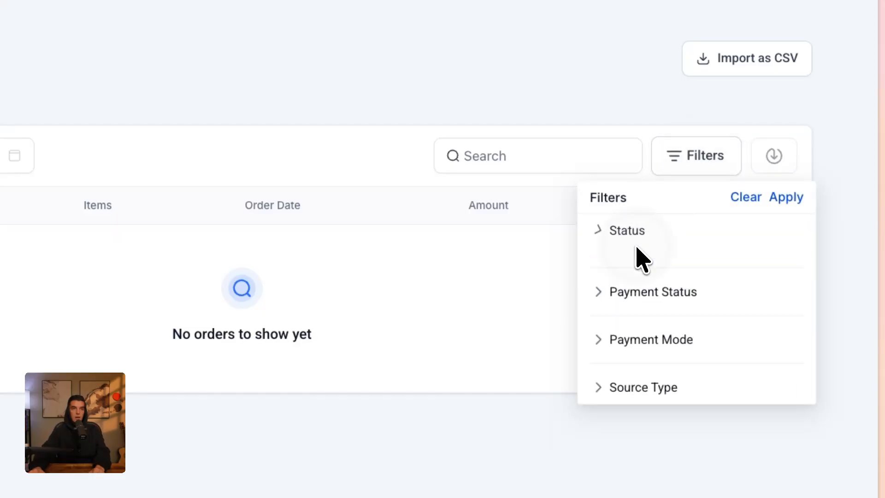
pyautogui.click(645, 291)
pyautogui.click(648, 316)
pyautogui.click(653, 279)
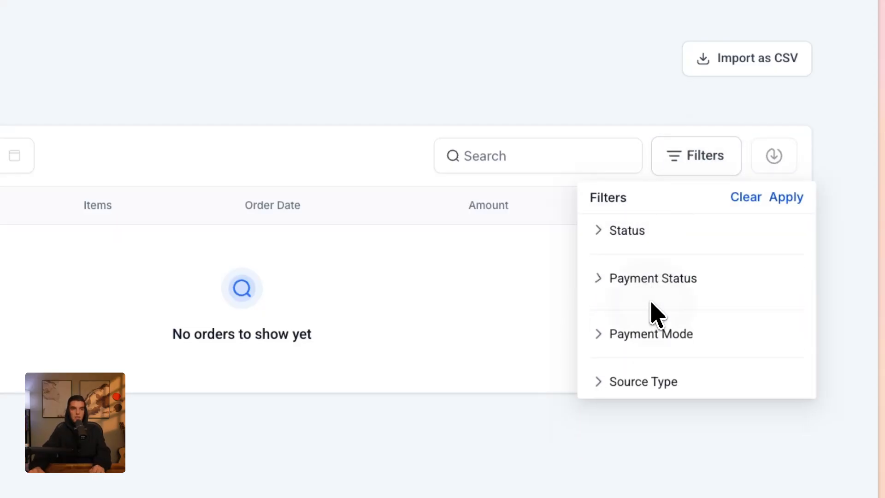
# Review the Payment Mode and Source Type filter choices for orders, and dismiss the filters without applying any.
pyautogui.click(651, 329)
pyautogui.click(659, 367)
pyautogui.click(654, 328)
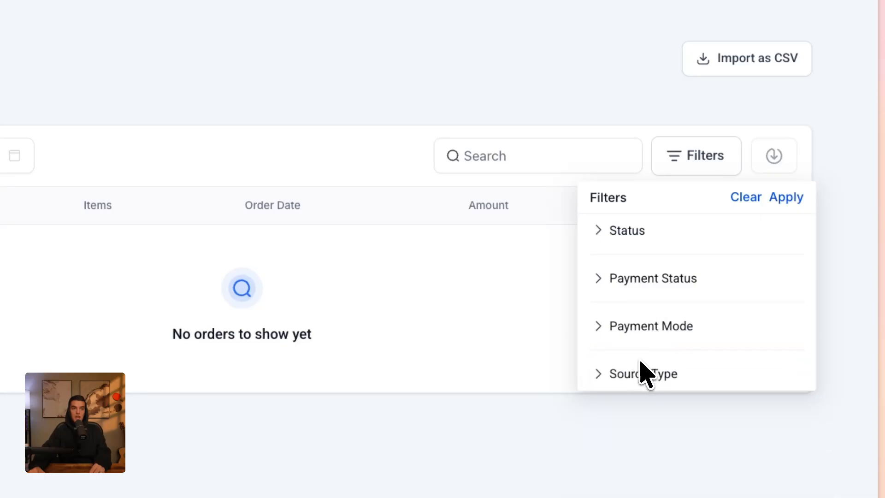
pyautogui.click(640, 373)
pyautogui.click(647, 415)
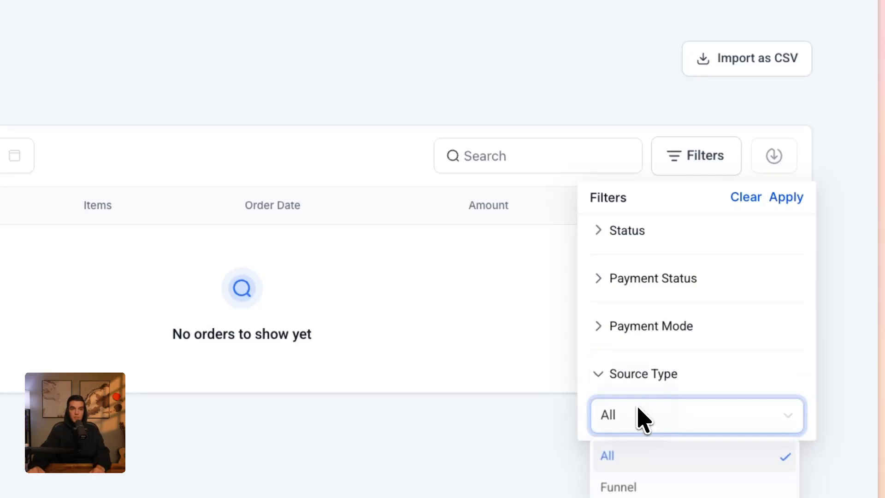
pyautogui.click(646, 374)
pyautogui.click(302, 101)
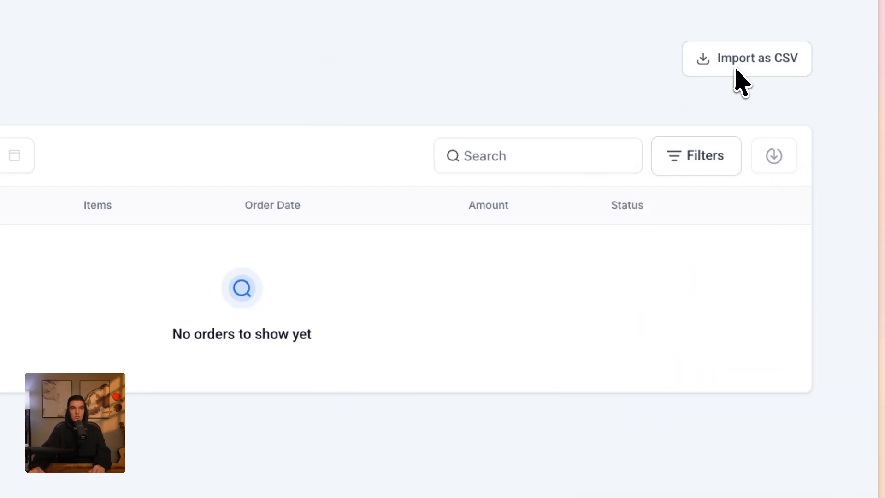
# Show the Abandoned Checkouts page under Orders and read its heading and description.
pyautogui.moveTo(399, 46)
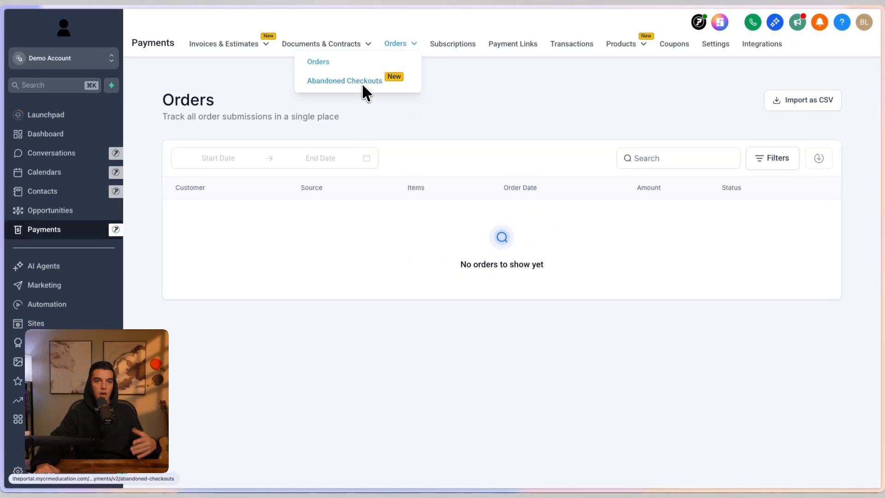
pyautogui.moveTo(405, 55)
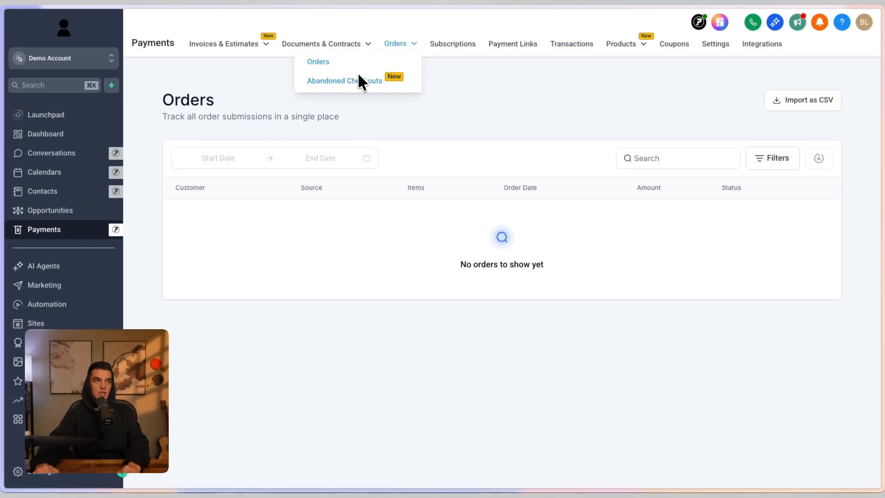
pyautogui.click(360, 82)
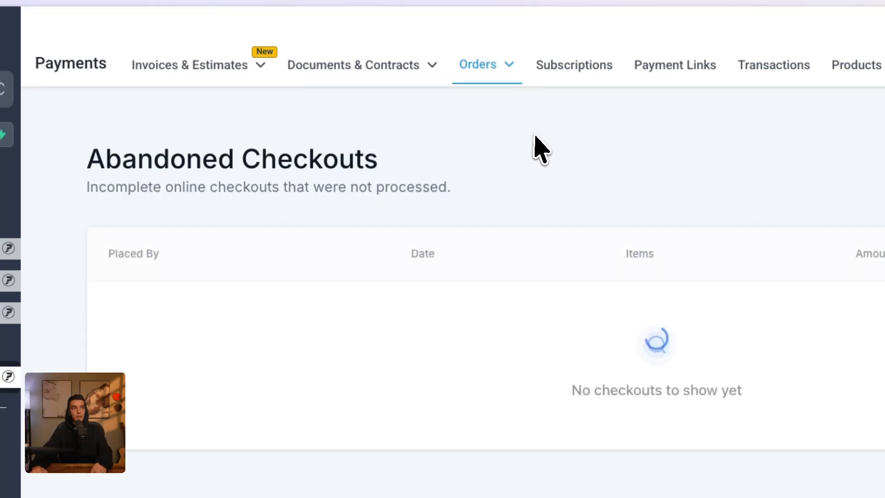
pyautogui.moveTo(429, 170); pyautogui.dragTo(65, 159)
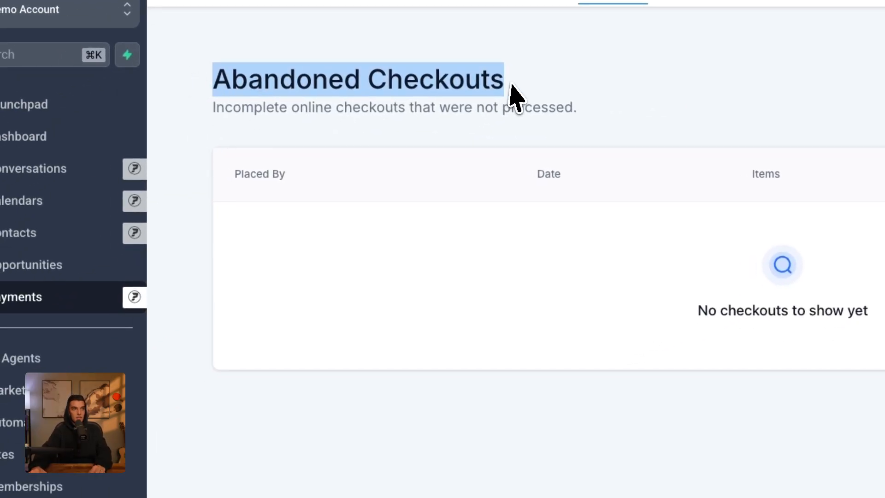
pyautogui.click(478, 173)
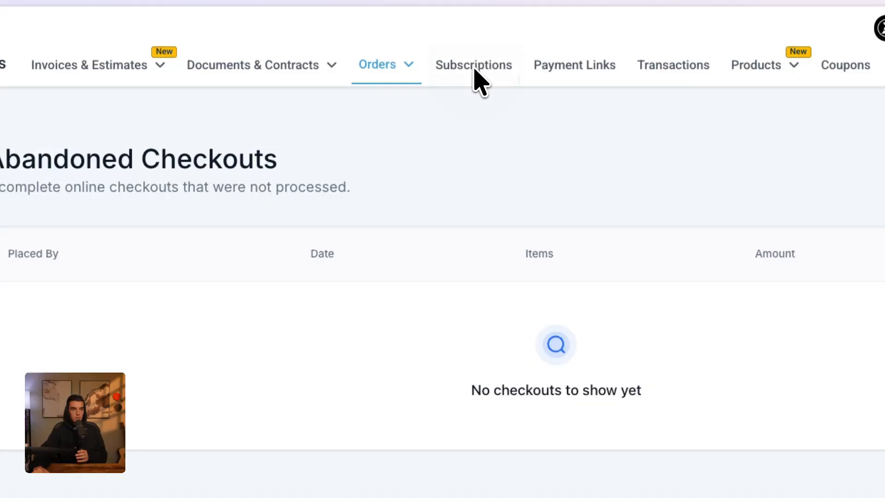
# Open the new subscription form on the Subscriptions page and check which customers can be added.
pyautogui.click(478, 78)
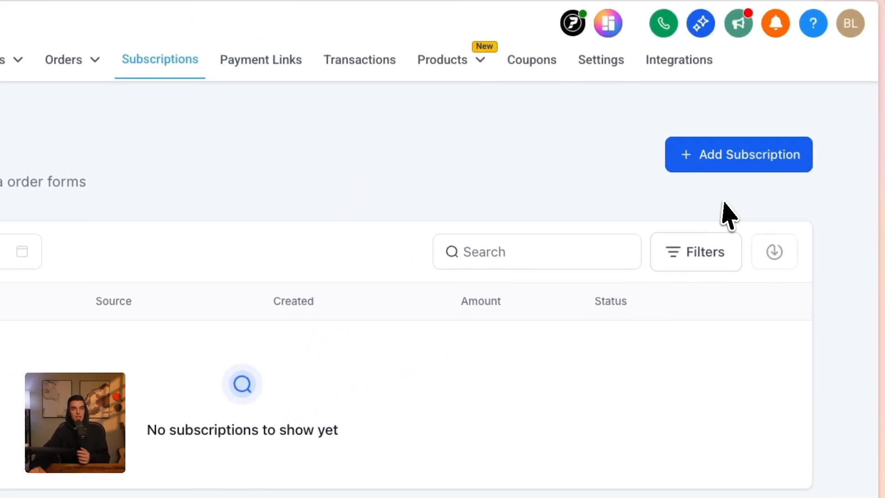
pyautogui.click(738, 166)
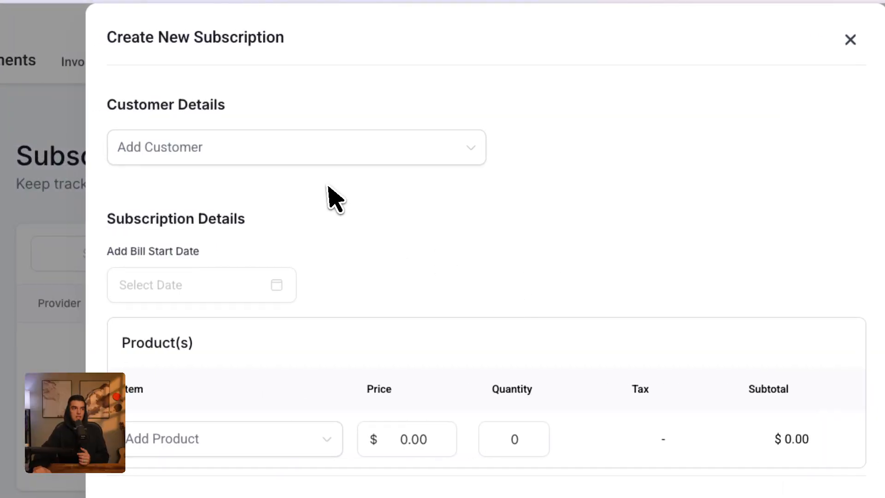
pyautogui.click(244, 141)
pyautogui.click(583, 153)
pyautogui.click(281, 138)
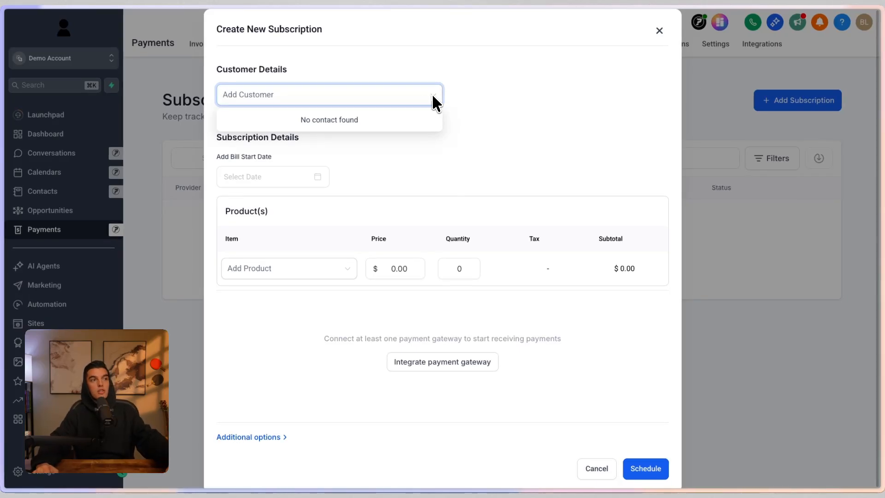
pyautogui.moveTo(358, 123); pyautogui.dragTo(302, 123)
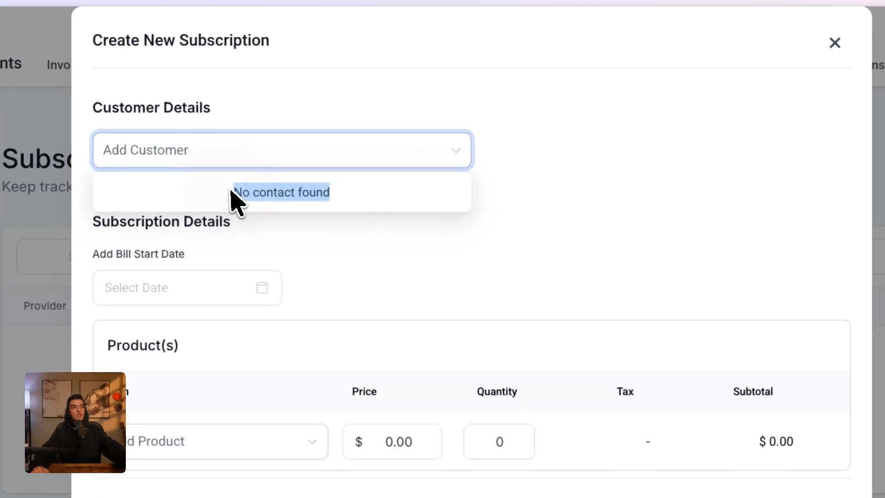
pyautogui.click(529, 99)
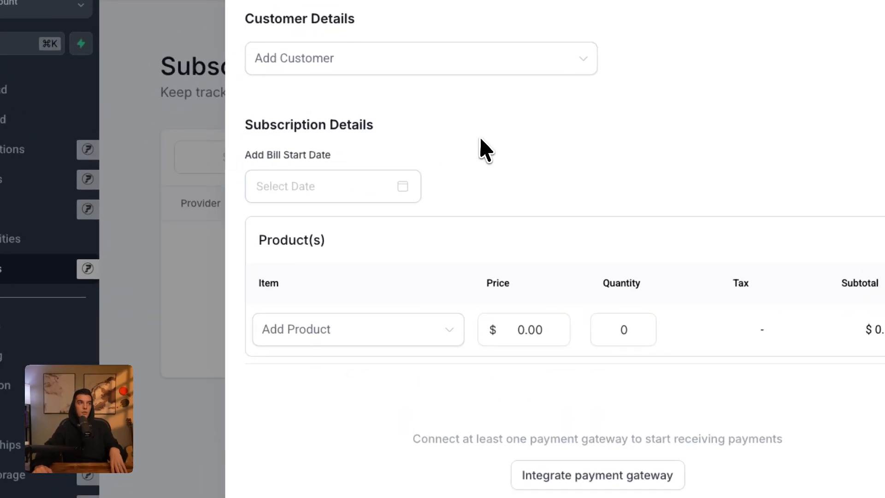
# Examine the subscription's details, product, price and quantity fields and additional options, and close the form without scheduling.
pyautogui.moveTo(480, 140); pyautogui.dragTo(177, 118)
pyautogui.click(476, 121)
pyautogui.click(353, 337)
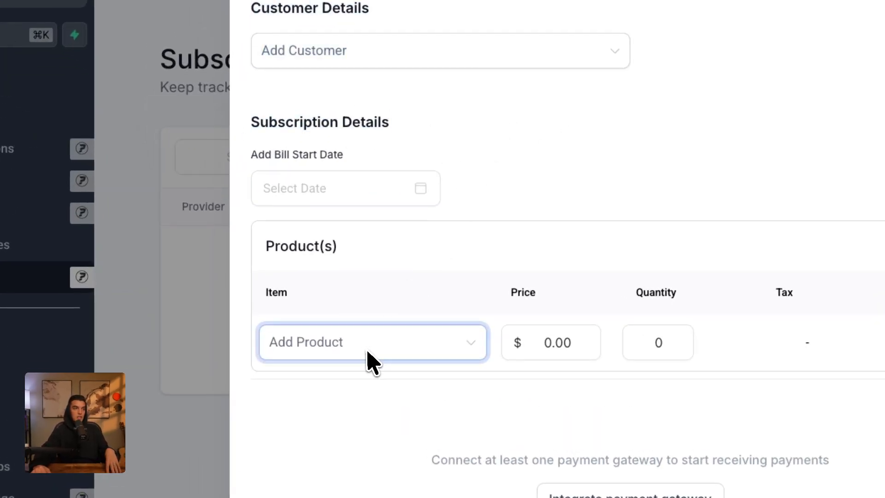
pyautogui.click(376, 345)
pyautogui.click(440, 271)
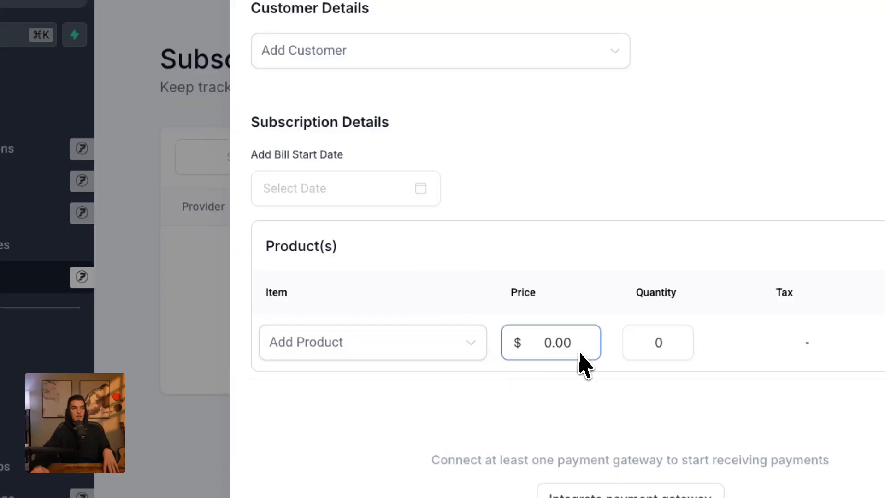
pyautogui.moveTo(579, 351); pyautogui.dragTo(538, 346)
pyautogui.moveTo(687, 341); pyautogui.dragTo(617, 336)
pyautogui.click(269, 205)
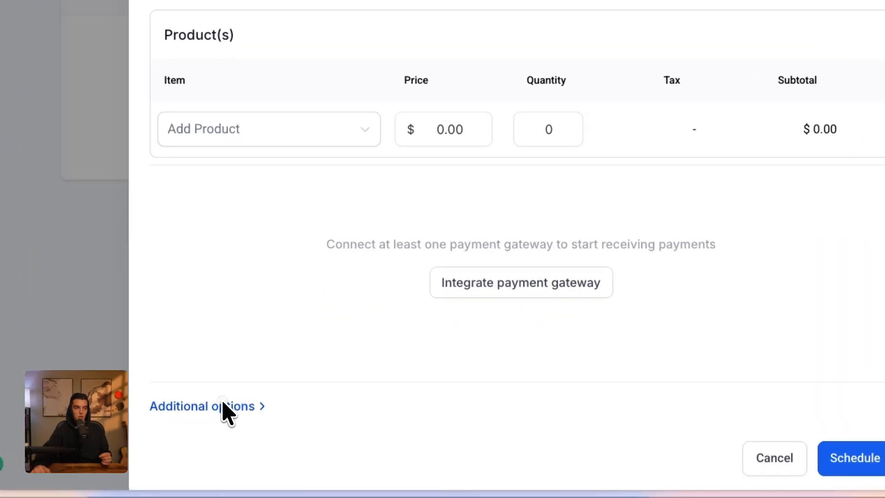
pyautogui.click(260, 436)
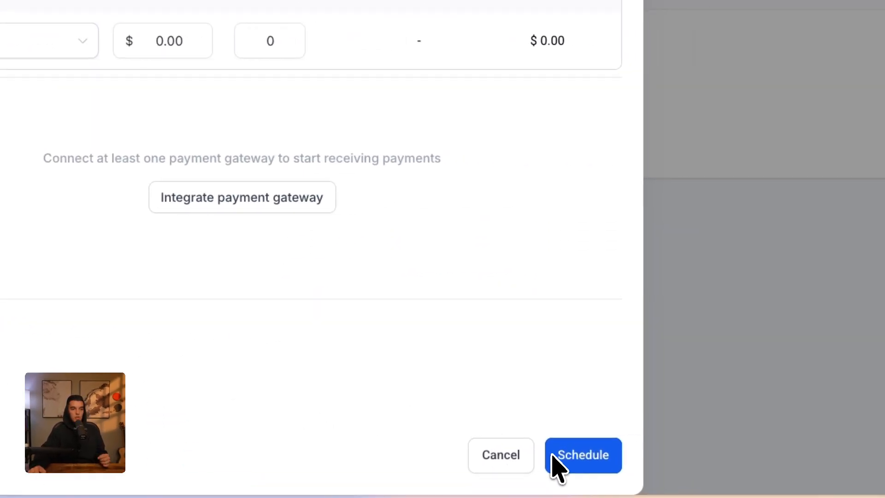
pyautogui.click(789, 459)
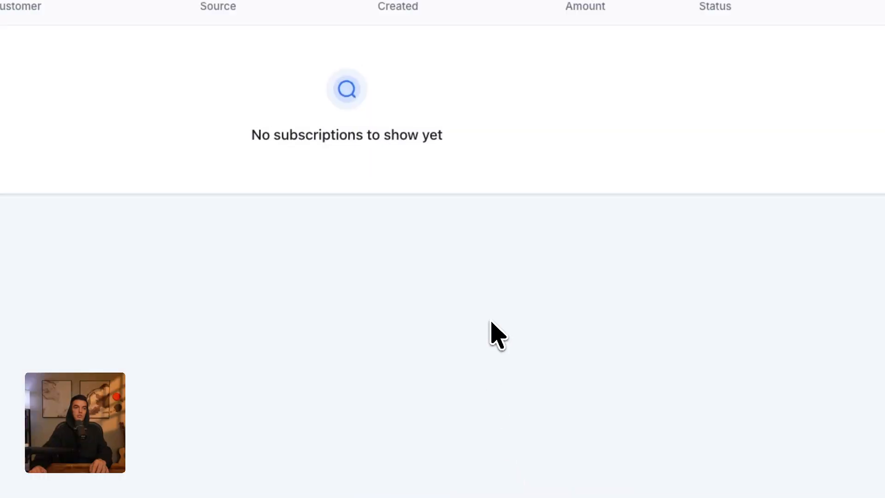
# Open the subscription filters and review the Status and Payment Mode choices without selecting any.
pyautogui.click(671, 92)
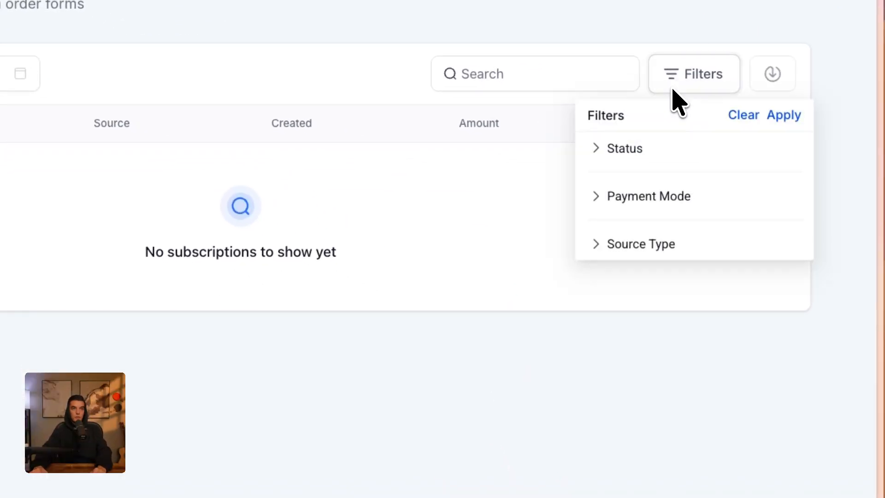
pyautogui.click(620, 149)
pyautogui.click(623, 189)
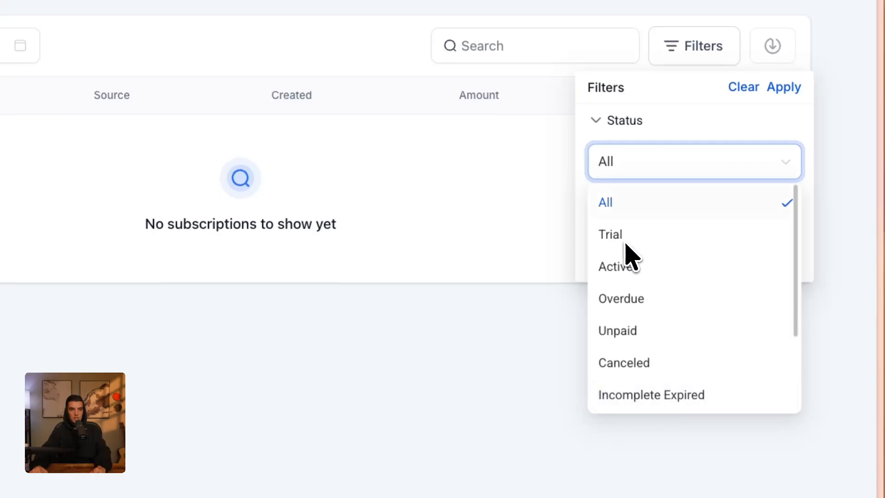
pyautogui.click(624, 124)
pyautogui.click(640, 168)
pyautogui.click(624, 209)
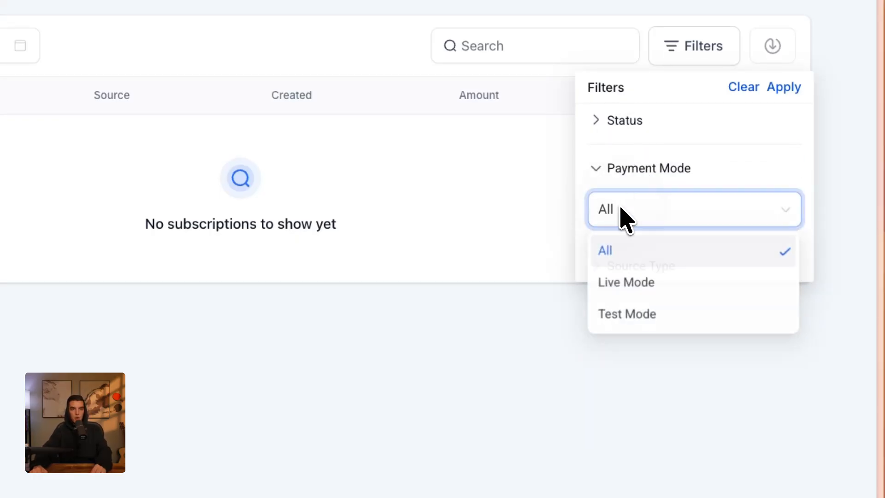
# Review the Source Type filter choices for subscriptions, and dismiss the filters without applying any.
pyautogui.click(632, 170)
pyautogui.click(627, 217)
pyautogui.click(642, 254)
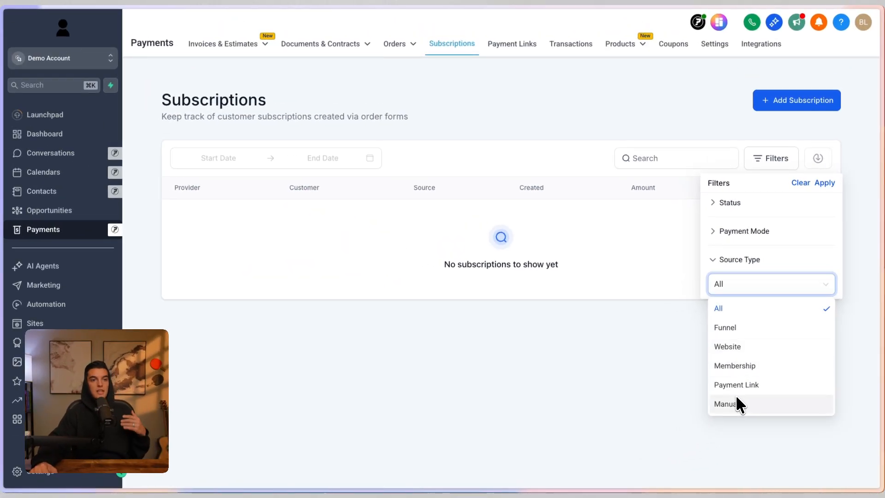
pyautogui.click(632, 222)
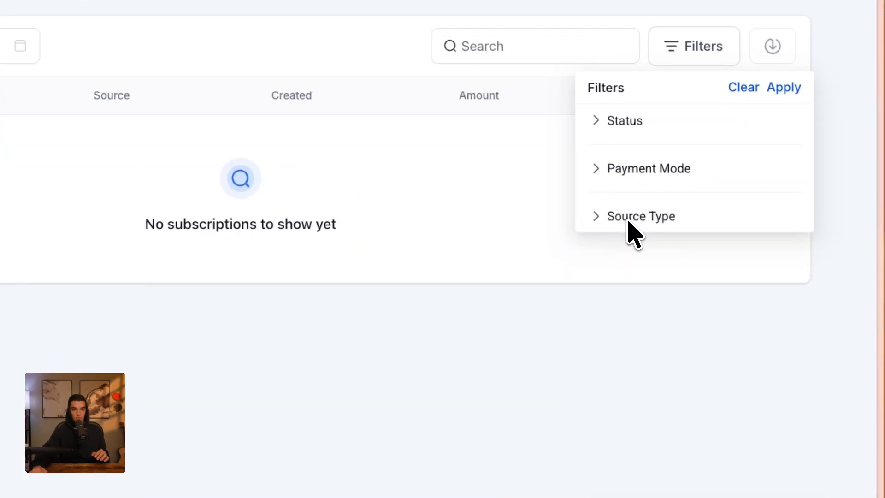
pyautogui.click(627, 216)
pyautogui.click(622, 253)
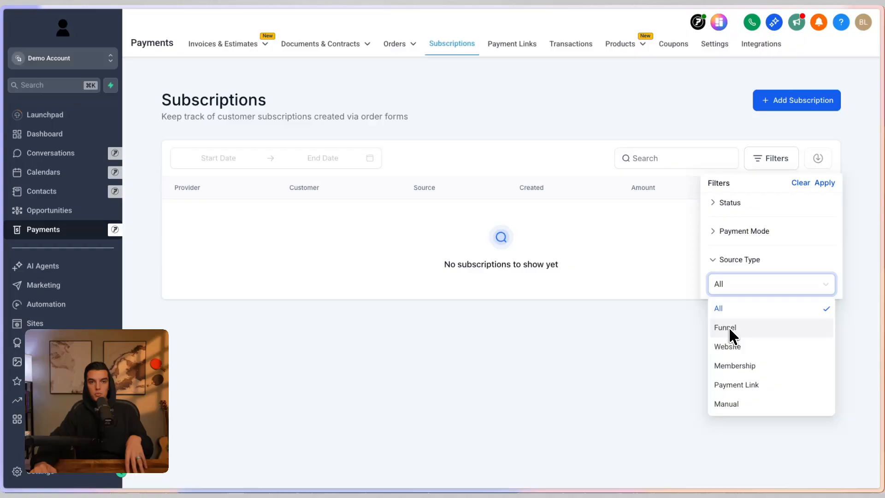
pyautogui.click(723, 263)
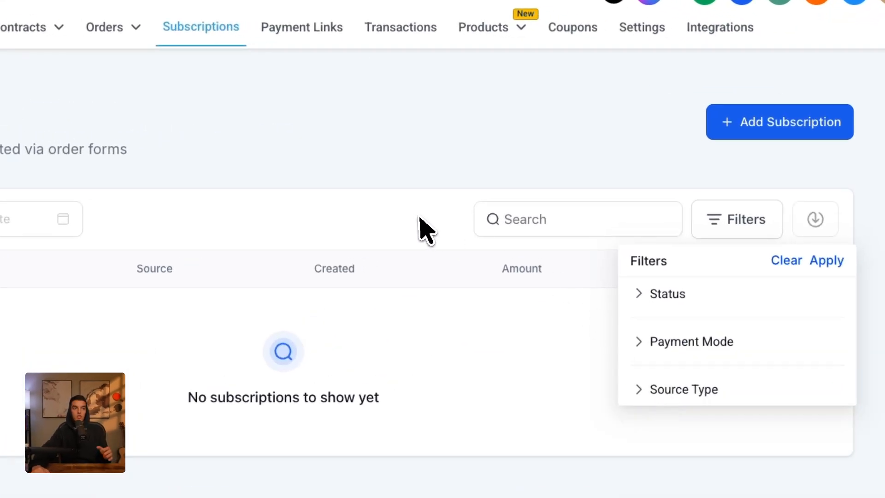
pyautogui.click(417, 220)
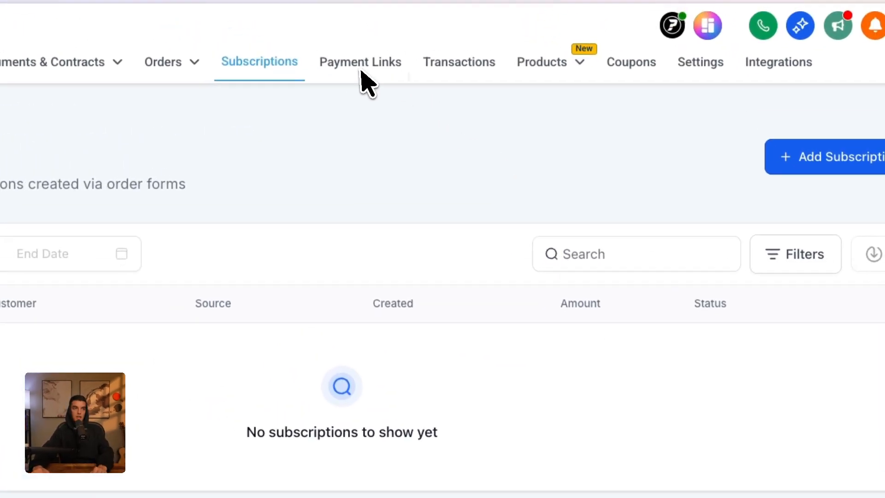
# Start a new payment link from the Payment Links page and check which products can be selected.
pyautogui.click(369, 67)
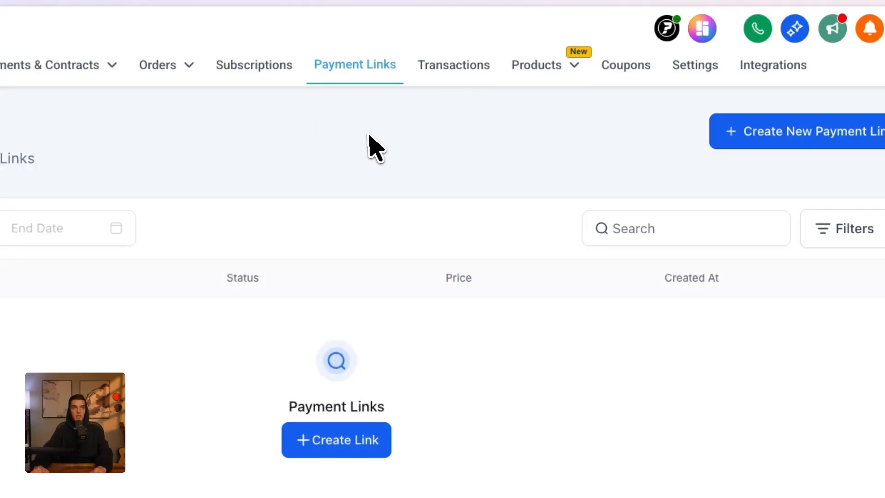
pyautogui.click(772, 134)
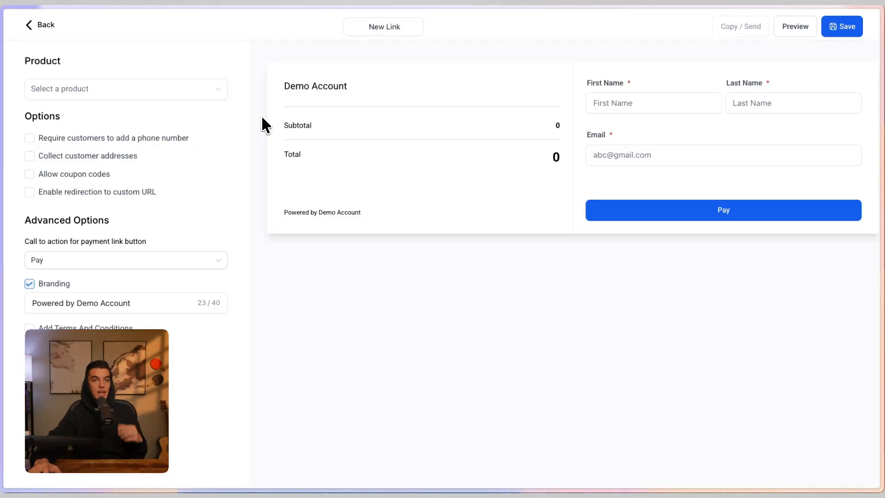
pyautogui.click(203, 90)
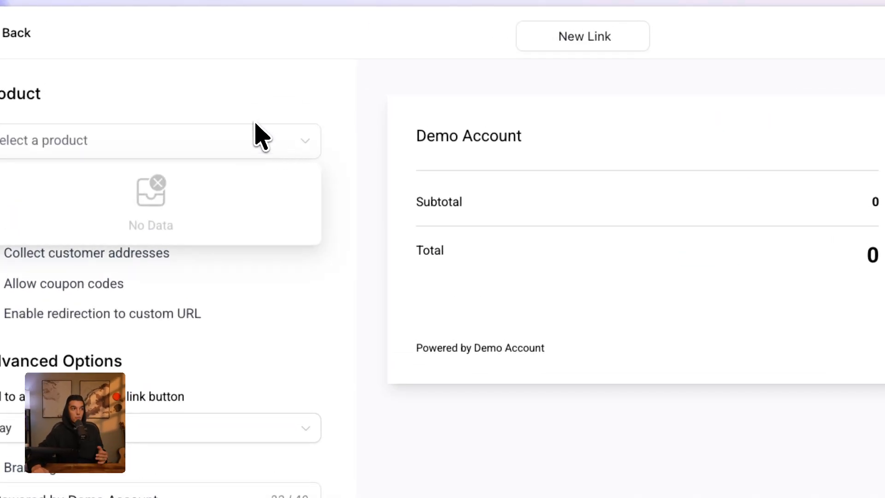
pyautogui.click(221, 105)
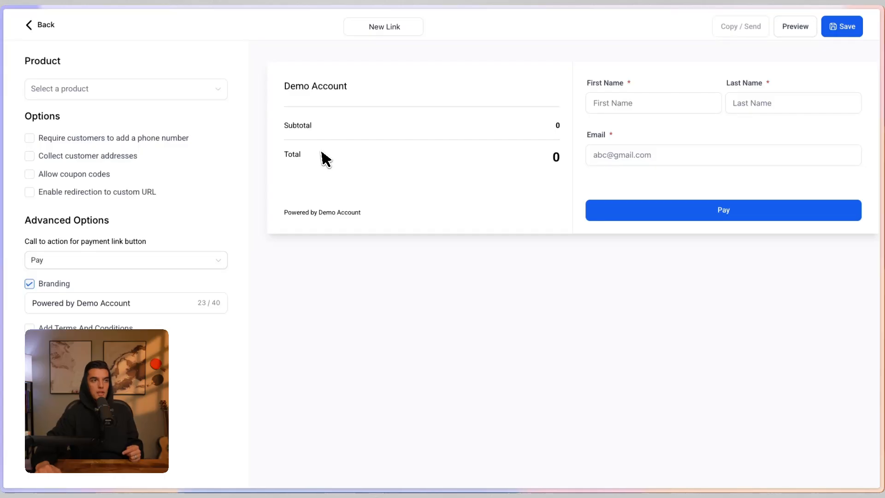
# Require customers' phone numbers, collect addresses, allow coupon codes and enable redirection to a custom URL on the new payment link.
pyautogui.click(79, 139)
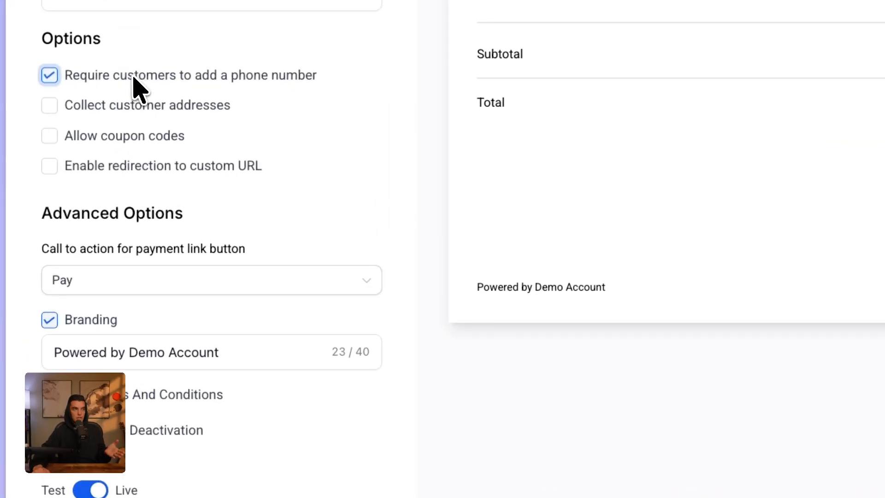
pyautogui.click(150, 111)
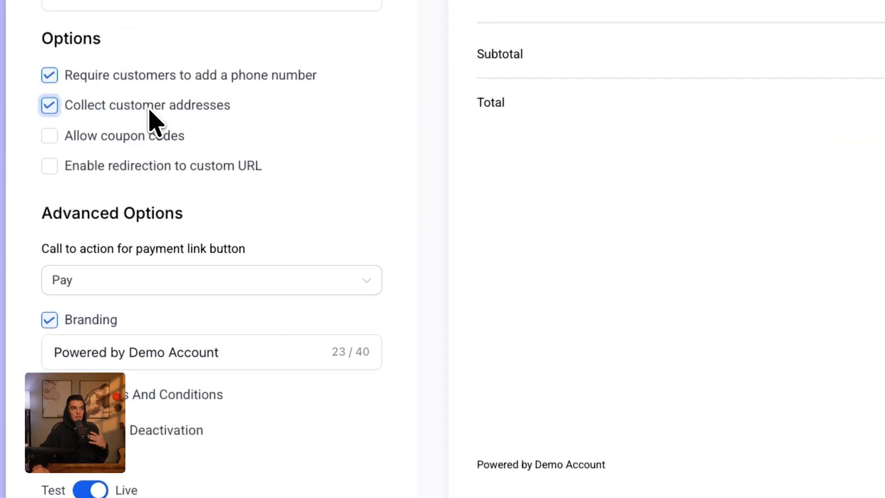
pyautogui.click(121, 136)
pyautogui.click(128, 173)
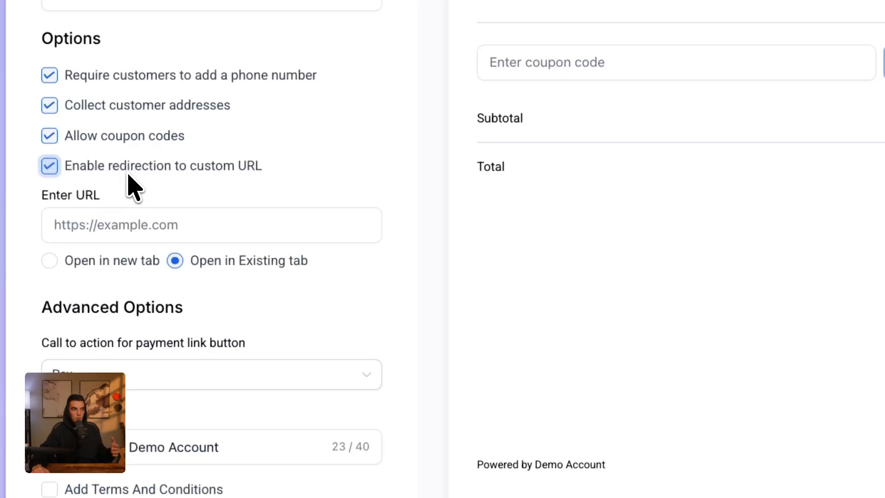
pyautogui.click(74, 228)
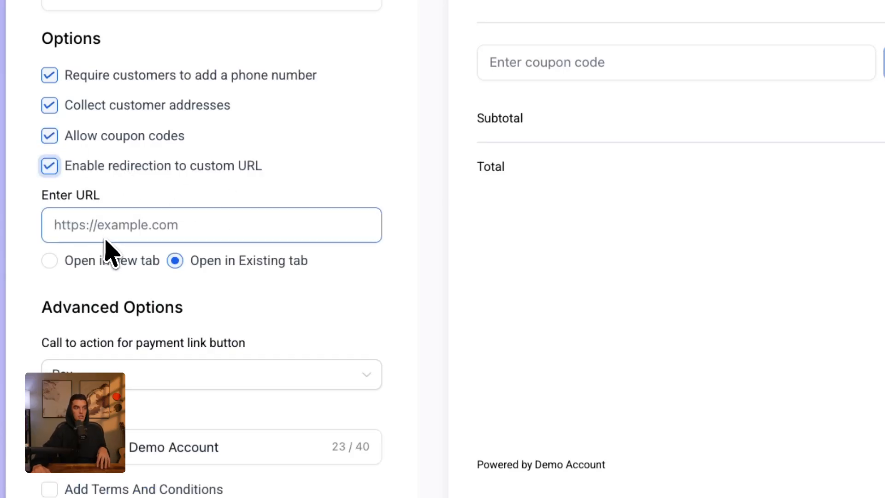
# Review the call-to-action choices for the payment link button, and switch Branding off and on again.
pyautogui.click(148, 375)
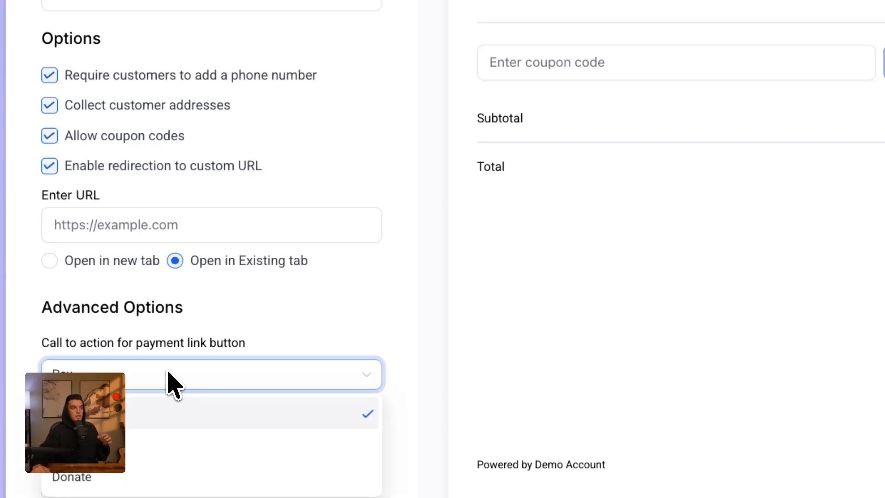
pyautogui.click(318, 336)
pyautogui.scroll(-4, 174, 286)
pyautogui.click(99, 267)
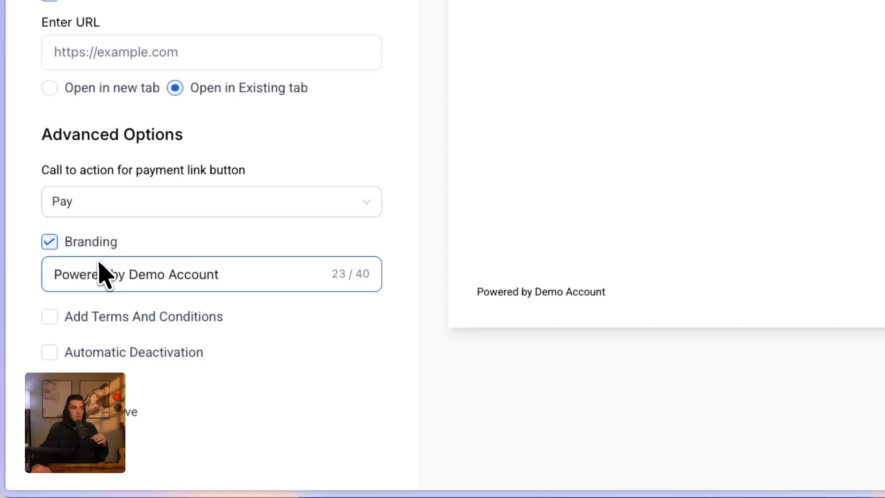
pyautogui.click(49, 243)
pyautogui.click(50, 243)
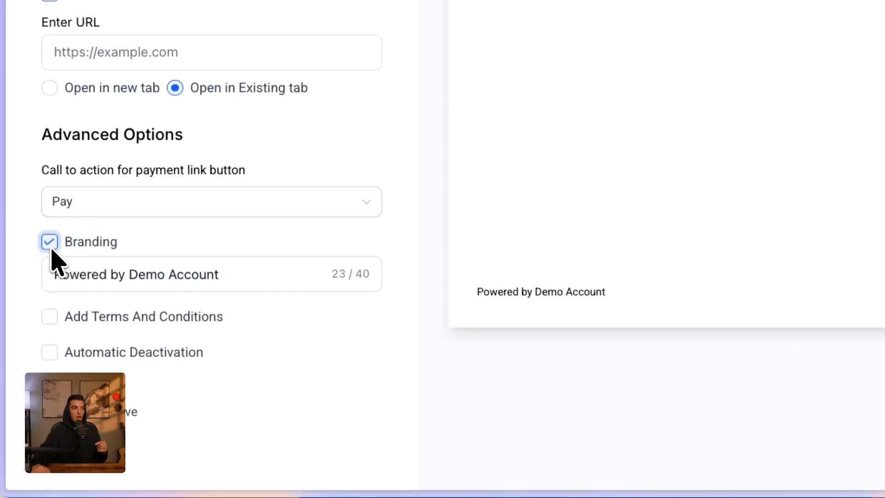
# Enable Add Terms And Conditions and Automatic Deactivation for the payment link.
pyautogui.click(60, 317)
pyautogui.scroll(-1, 341, 338)
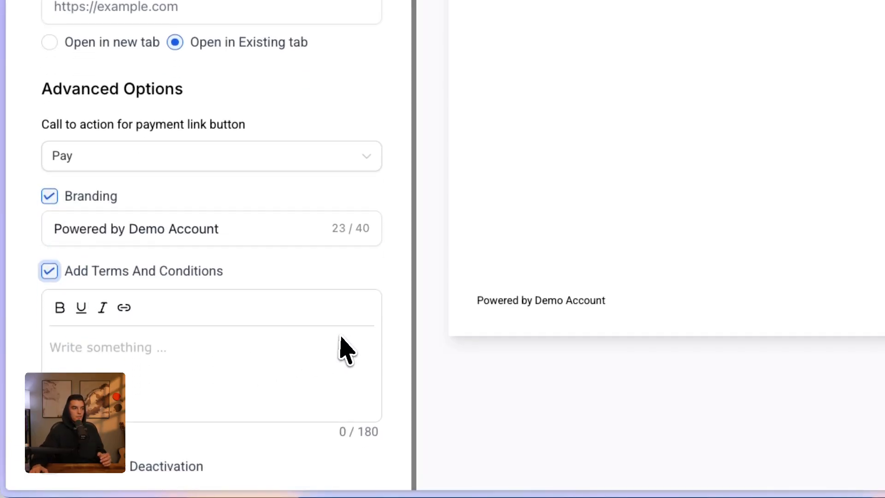
pyautogui.scroll(-1, 341, 338)
pyautogui.click(50, 414)
pyautogui.scroll(-1, 50, 413)
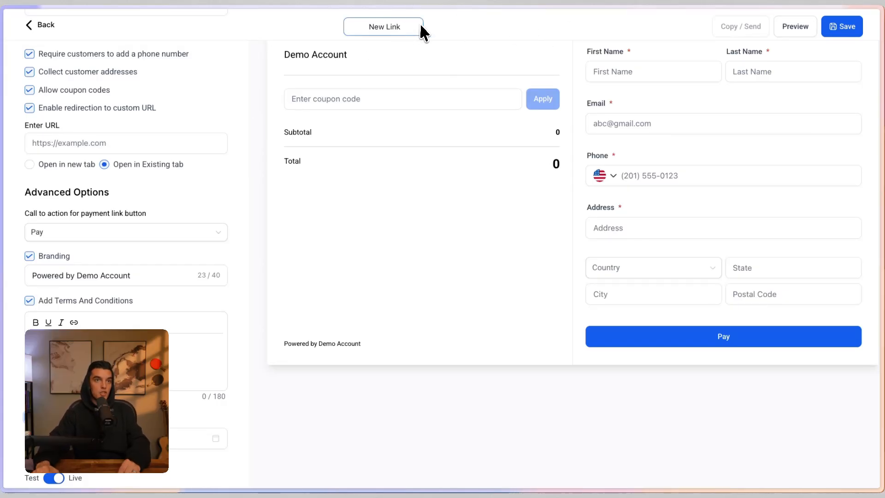
# Try to preview the payment link, and return to the Payment Links page without saving it.
pyautogui.click(791, 29)
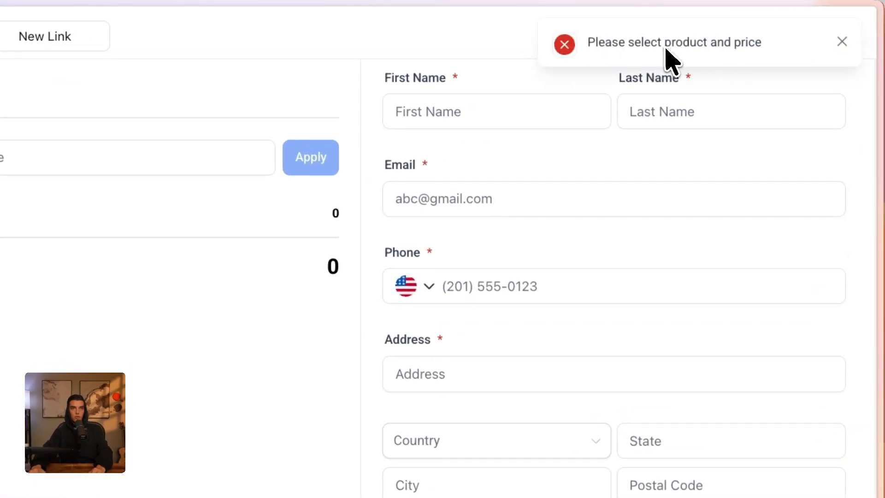
pyautogui.click(843, 41)
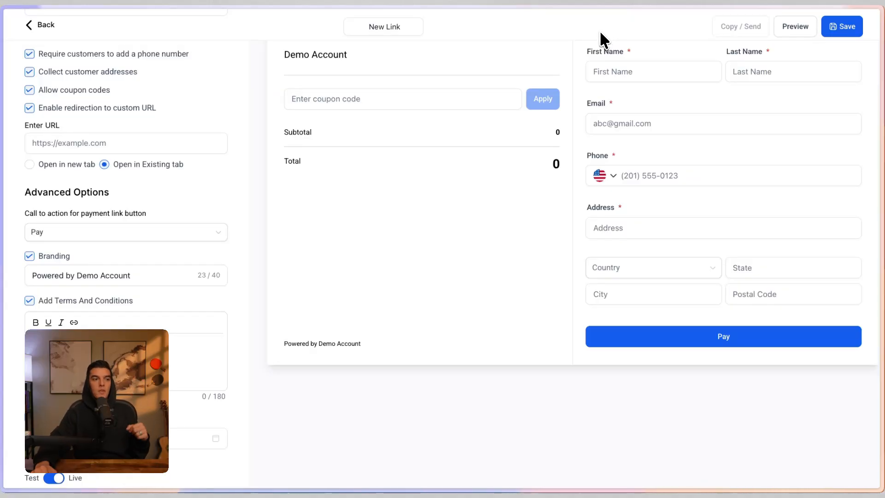
pyautogui.moveTo(20, 29)
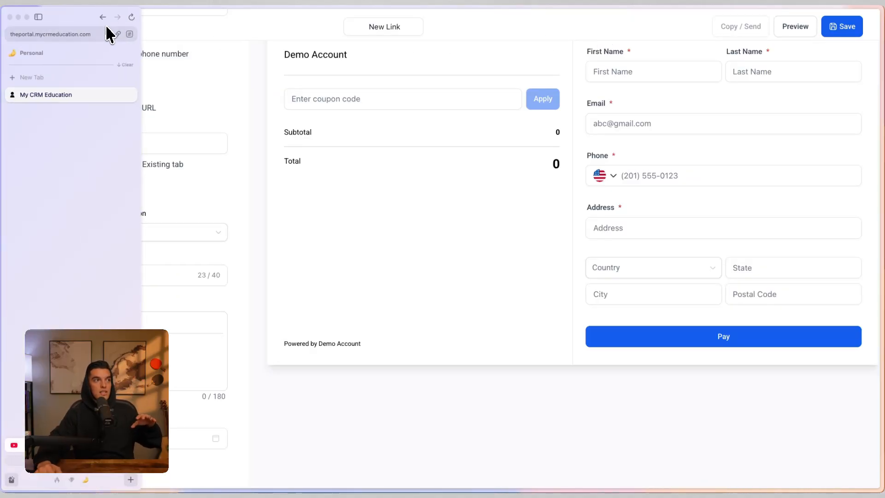
pyautogui.click(38, 25)
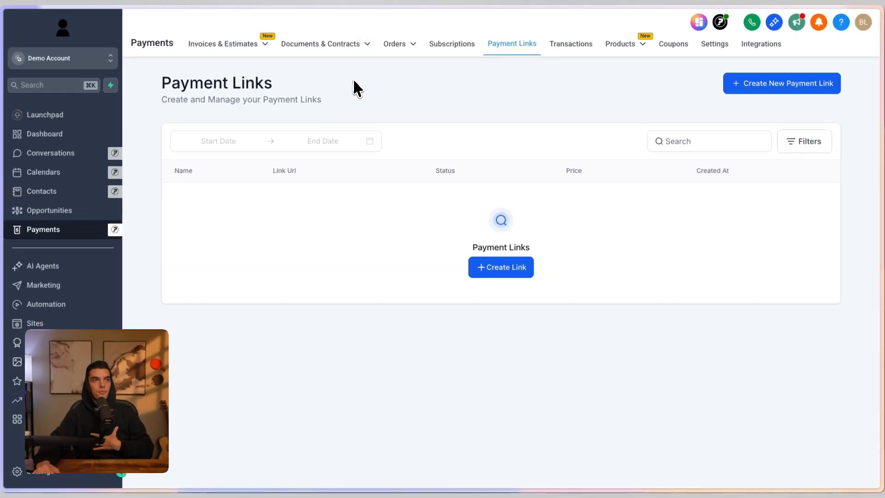
# Open the Transactions page, examine the CSV import dialog, and close it without importing anything.
pyautogui.click(569, 48)
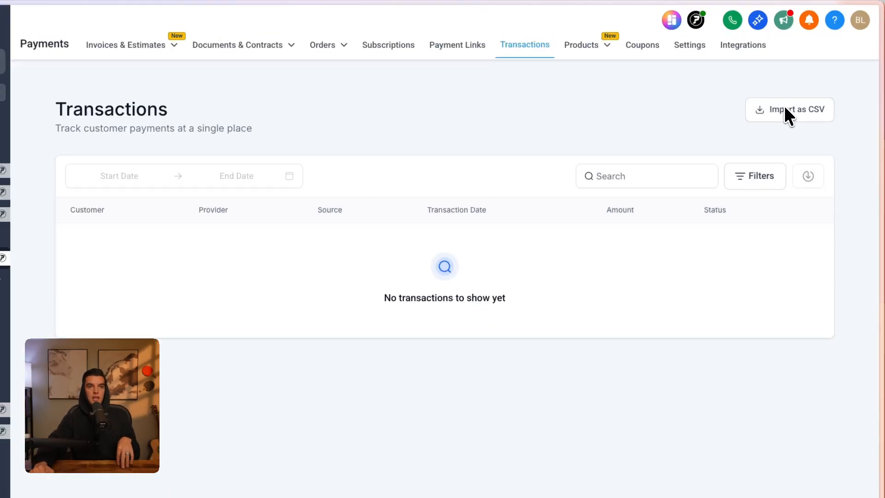
pyautogui.click(810, 101)
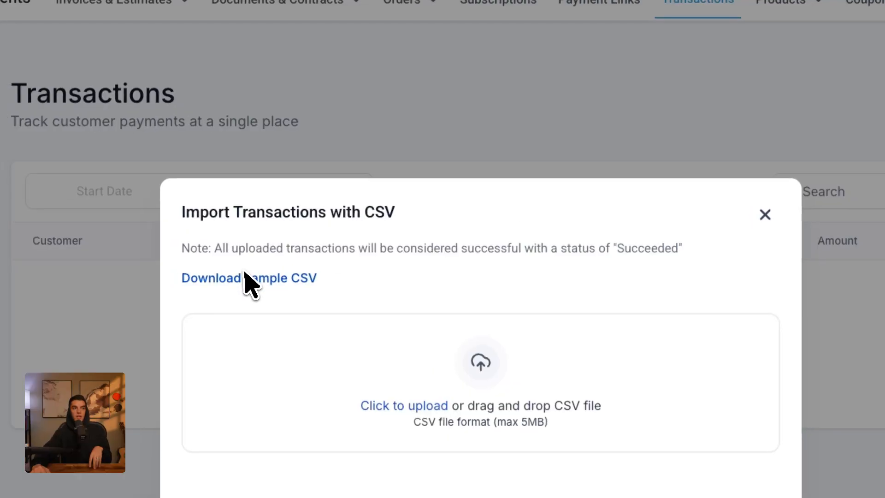
pyautogui.click(754, 217)
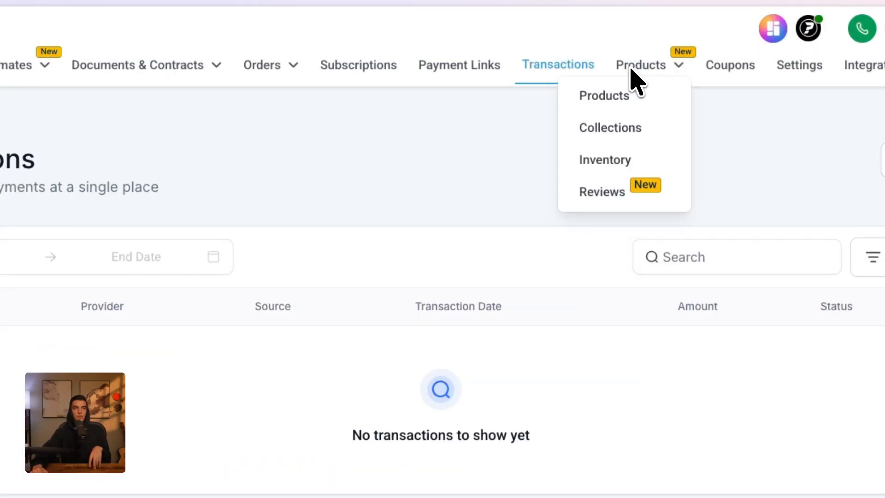
# Open the Products page and start creating a new product.
pyautogui.click(629, 81)
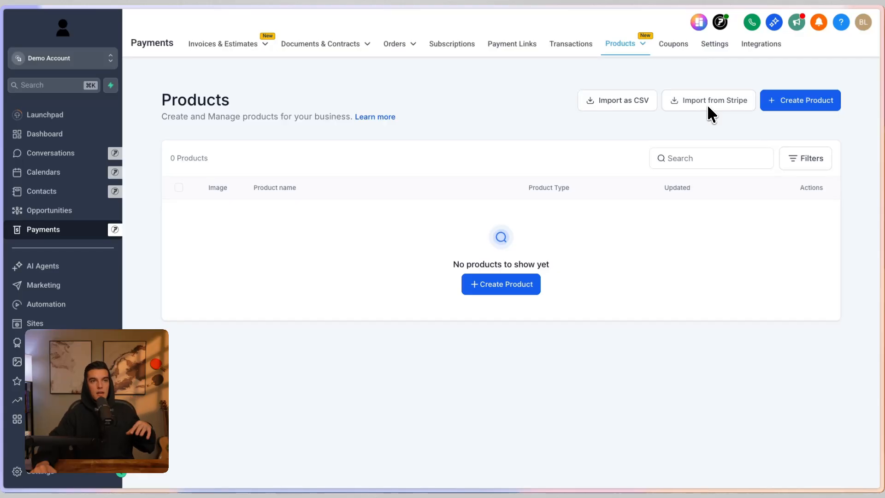
pyautogui.click(811, 104)
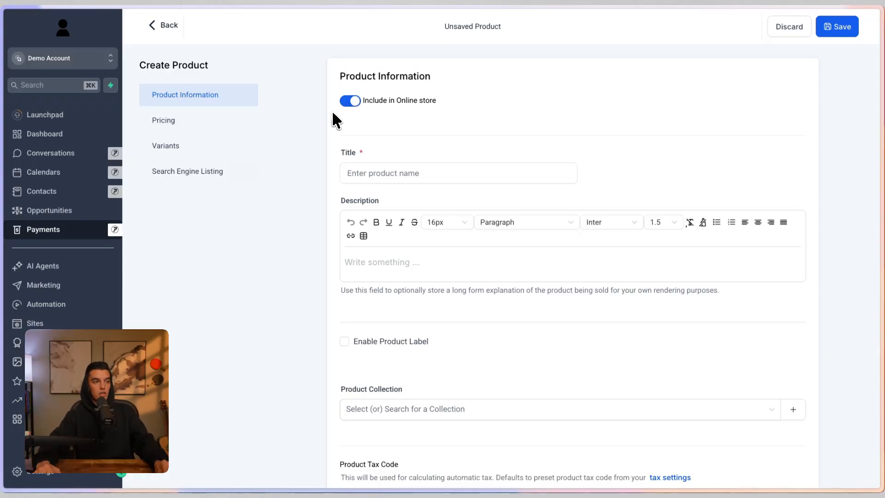
# Enable the product label and check its content and visibility duration fields without filling them in.
pyautogui.scroll(-1, 410, 166)
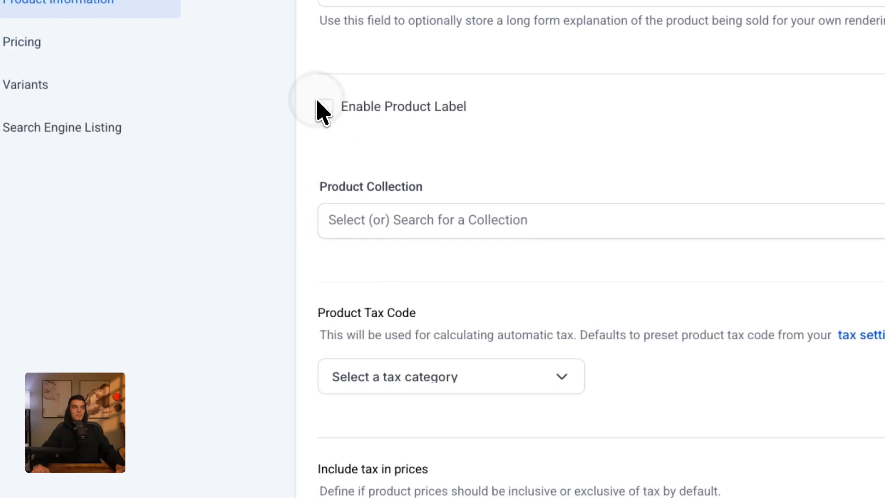
pyautogui.click(324, 107)
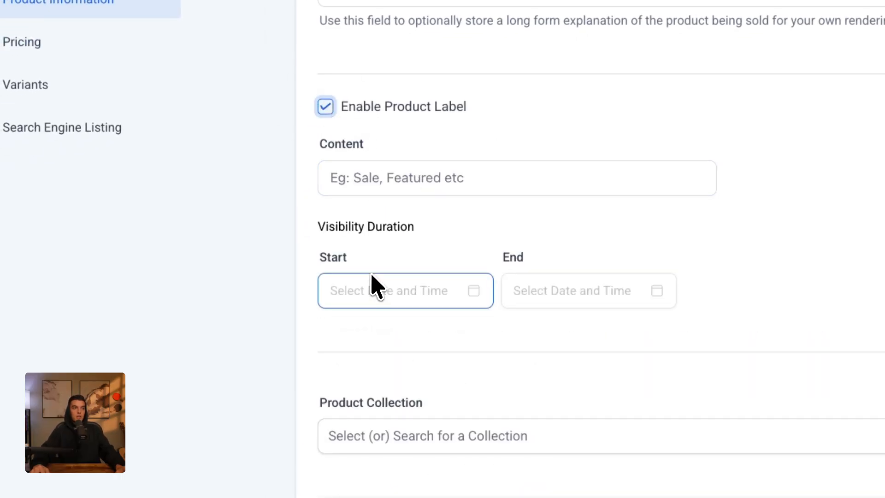
pyautogui.click(373, 286)
pyautogui.click(465, 239)
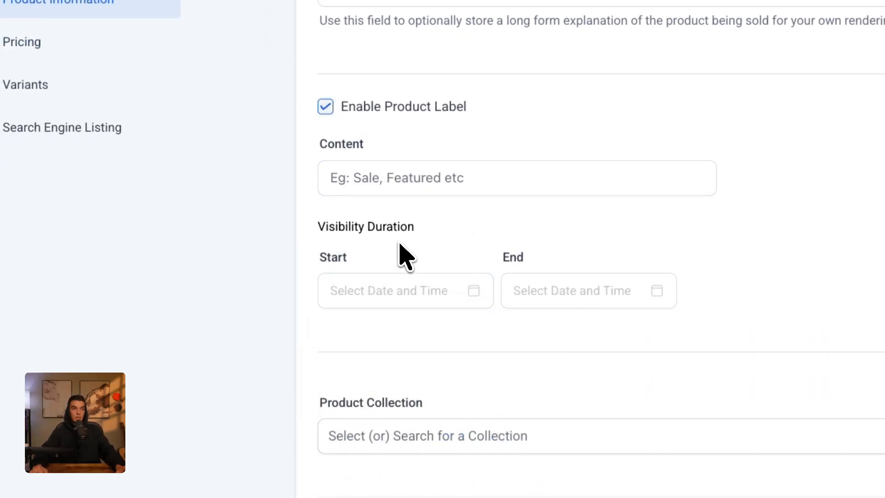
pyautogui.click(320, 190)
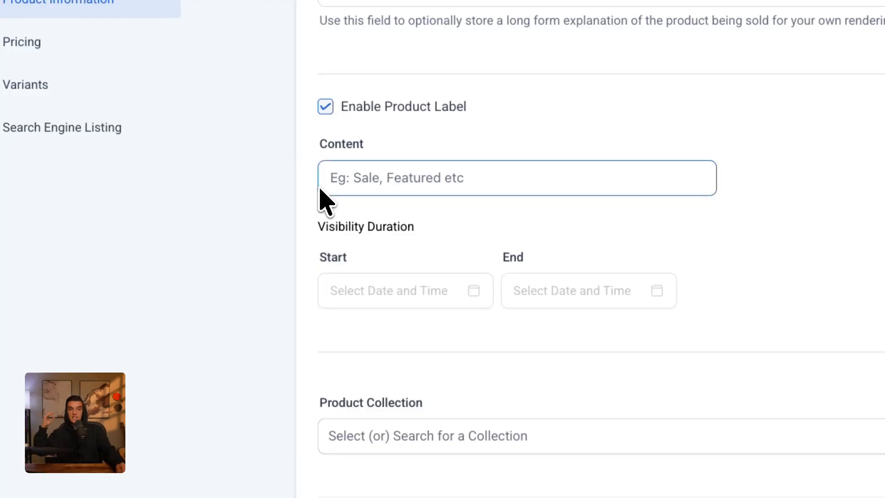
# Review the product collection and tax category choices without selecting any.
pyautogui.scroll(-4, 323, 198)
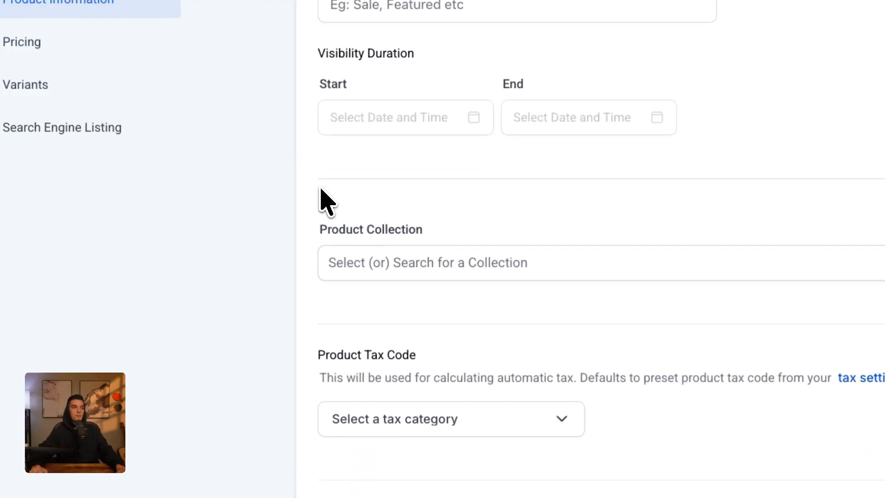
pyautogui.click(496, 260)
pyautogui.click(456, 204)
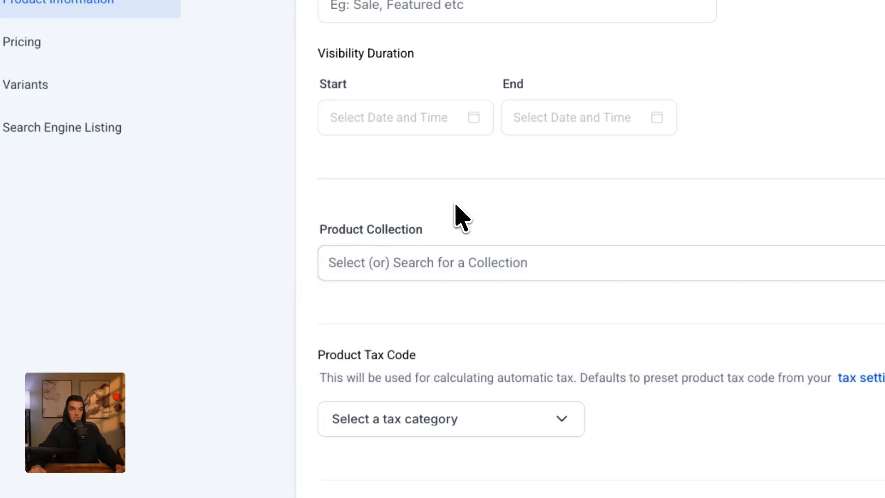
pyautogui.scroll(-2, 453, 208)
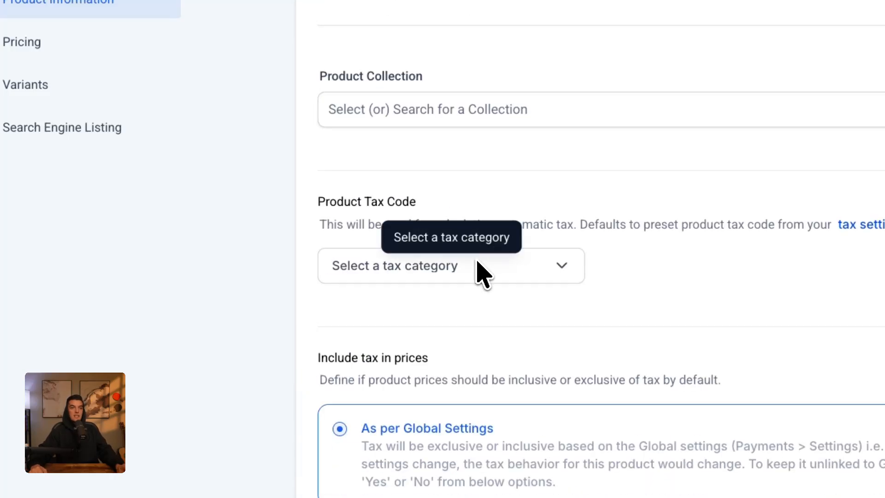
pyautogui.click(454, 267)
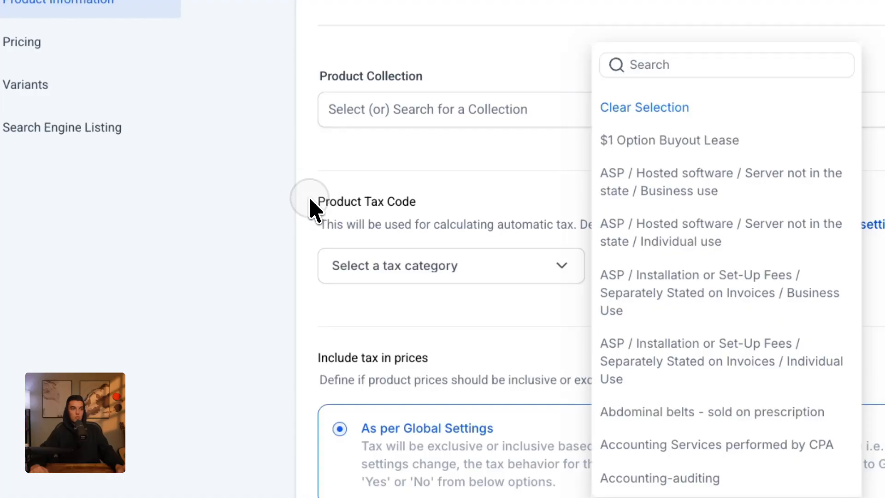
pyautogui.click(310, 199)
# Set Include tax in prices to No for the product.
pyautogui.scroll(-5, 313, 207)
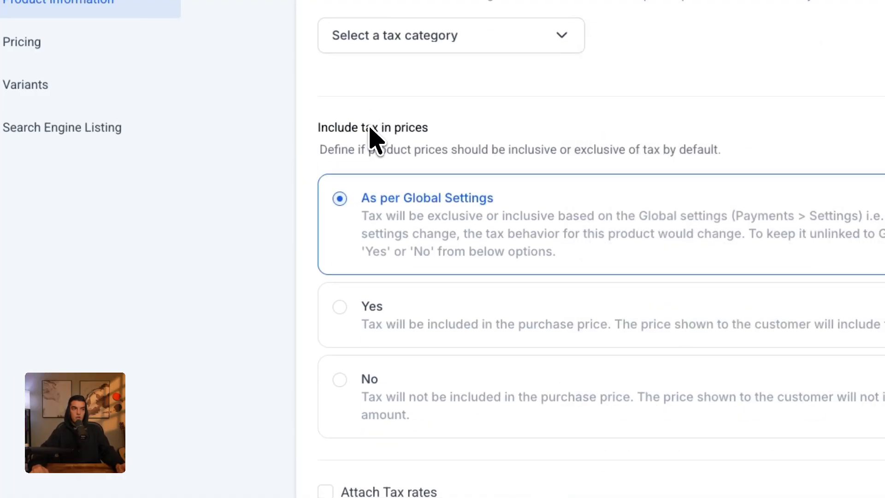
pyautogui.click(396, 307)
pyautogui.click(406, 380)
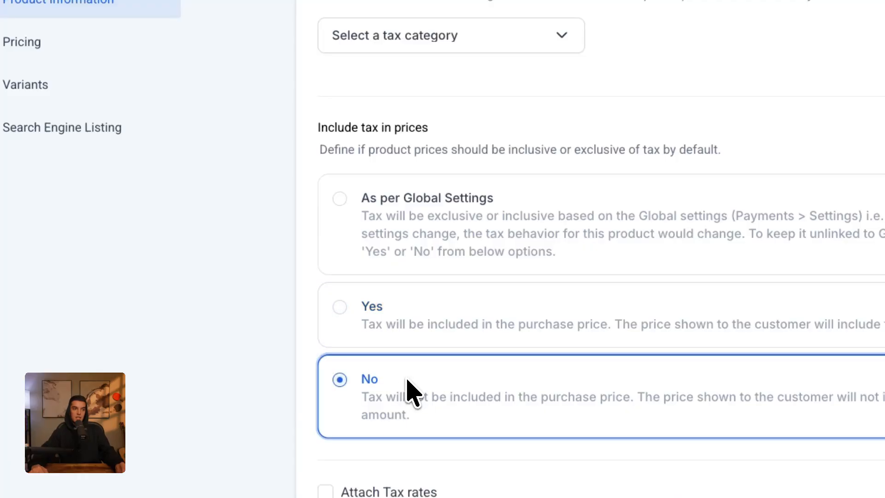
# Turn on Attach Tax rates to check which taxes can be selected, and turn it off again.
pyautogui.scroll(-4, 406, 401)
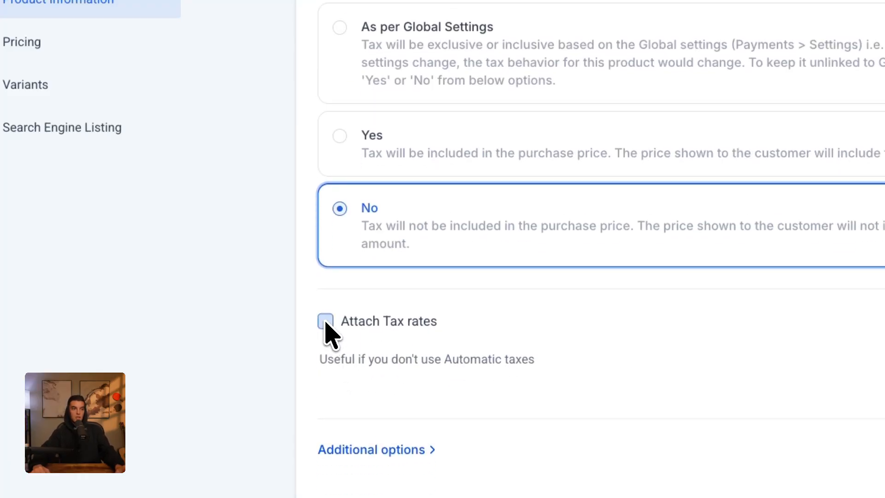
pyautogui.click(325, 321)
pyautogui.click(560, 400)
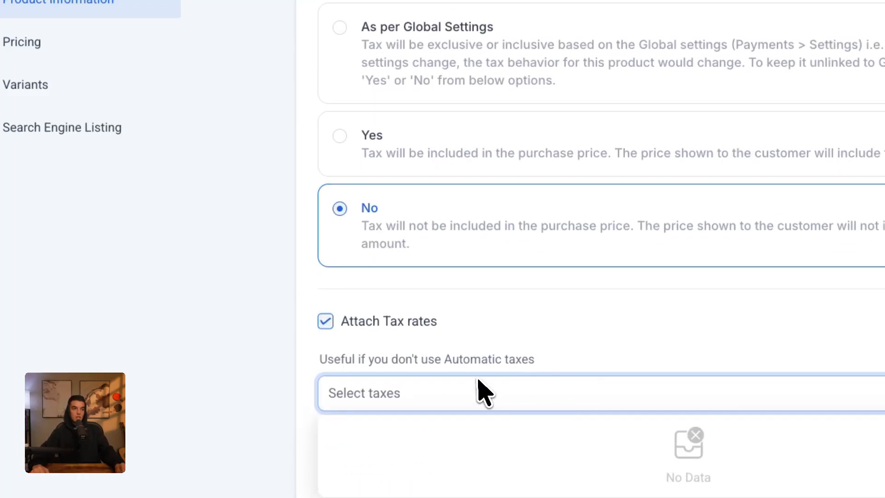
pyautogui.click(330, 332)
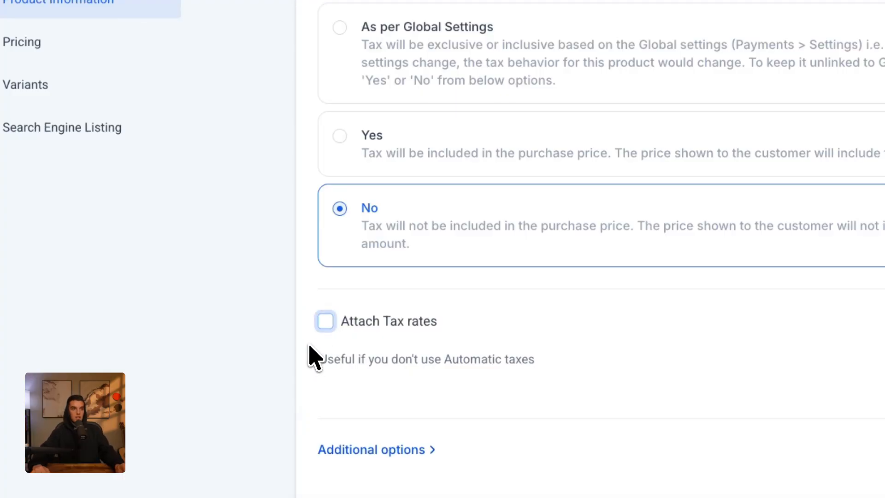
# Expand the product's additional options and examine the Statement Descriptor, Product Media and Prices sections.
pyautogui.scroll(-4, 317, 360)
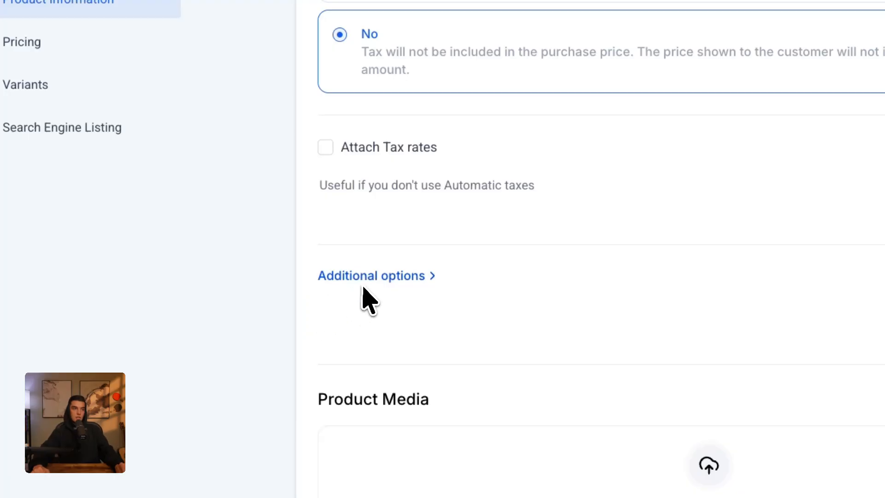
pyautogui.click(376, 277)
pyautogui.scroll(-1, 509, 278)
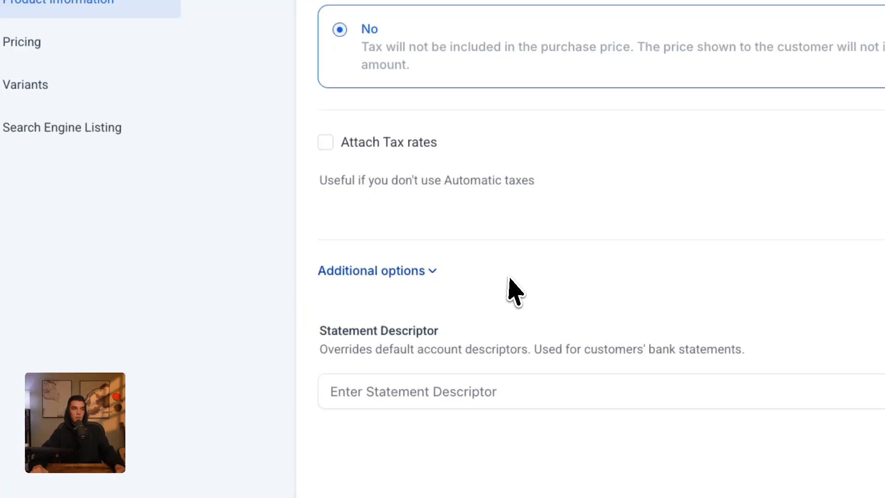
pyautogui.scroll(-3, 435, 360)
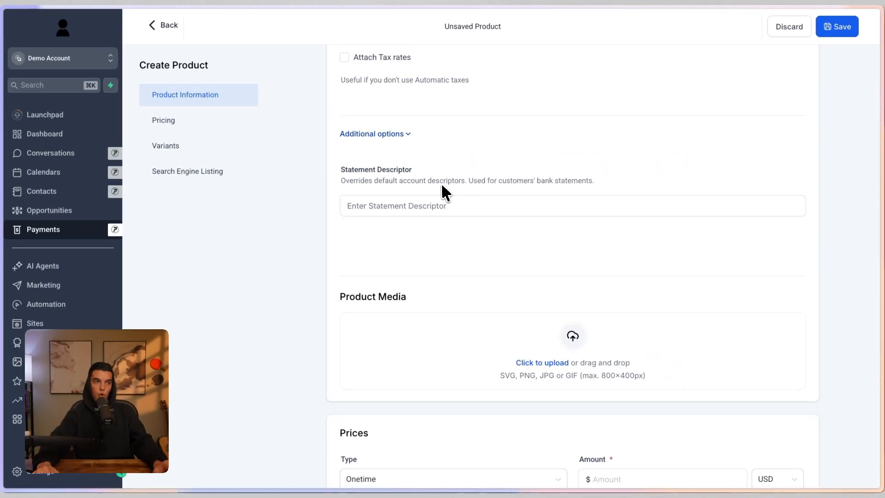
pyautogui.scroll(-2, 470, 252)
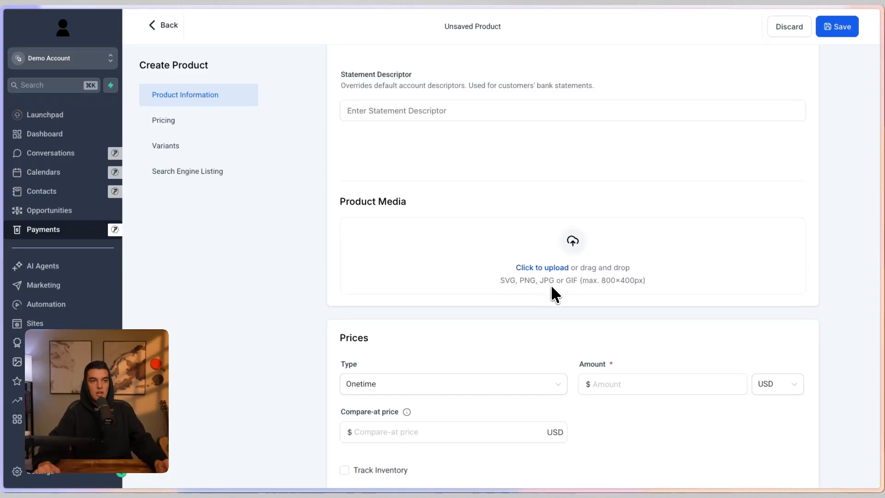
# Set the product's price type to Recurring and check the Trial Period and Number of Payments fields.
pyautogui.scroll(-3, 548, 243)
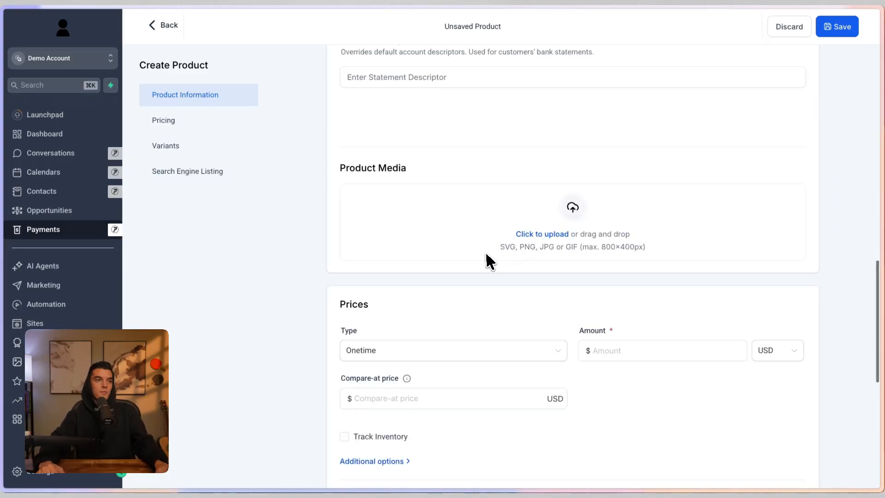
pyautogui.click(426, 273)
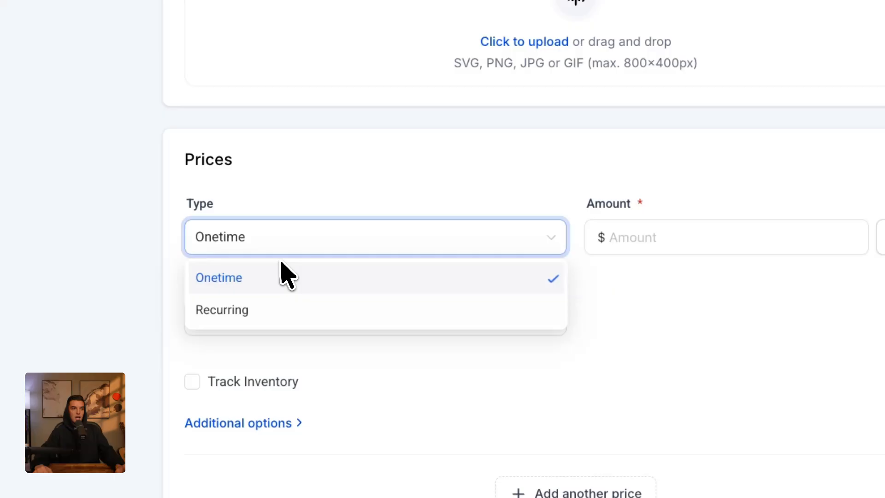
pyautogui.click(251, 311)
pyautogui.scroll(-4, 494, 326)
pyautogui.click(645, 217)
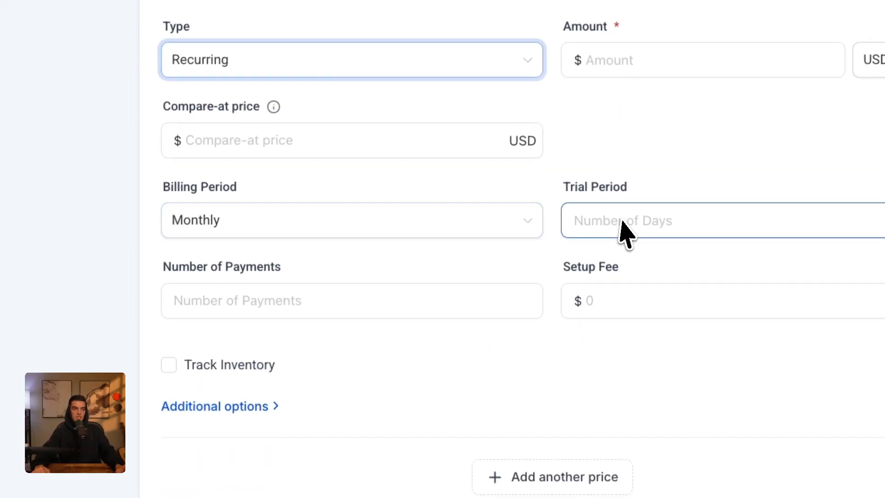
pyautogui.click(520, 296)
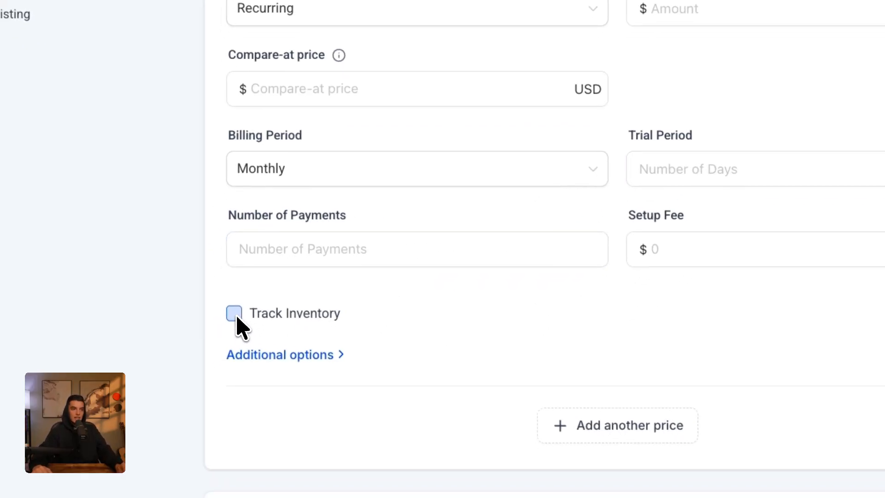
# Turn on Track Inventory for the price, and switch Continue selling when out of stock on and off again.
pyautogui.click(234, 314)
pyautogui.scroll(-2, 549, 289)
pyautogui.click(791, 239)
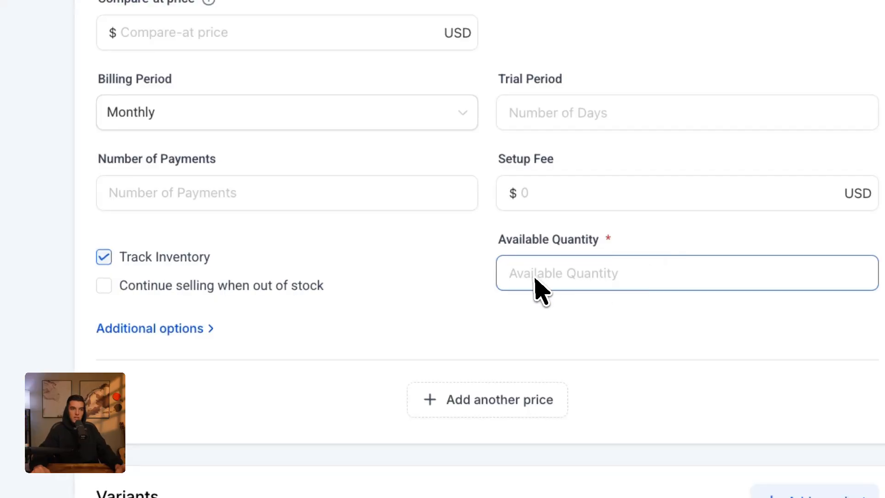
pyautogui.click(142, 285)
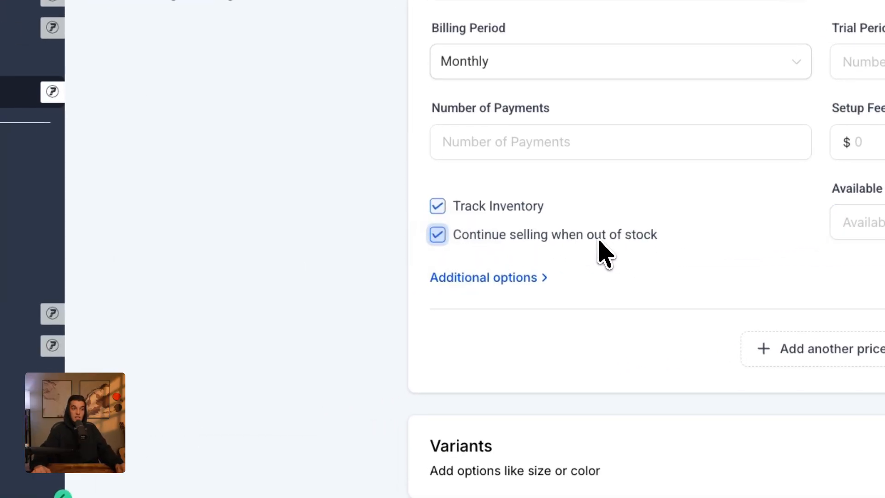
pyautogui.click(567, 235)
# Expand the price's additional options and examine the Price Description field.
pyautogui.click(475, 278)
pyautogui.scroll(-2, 599, 290)
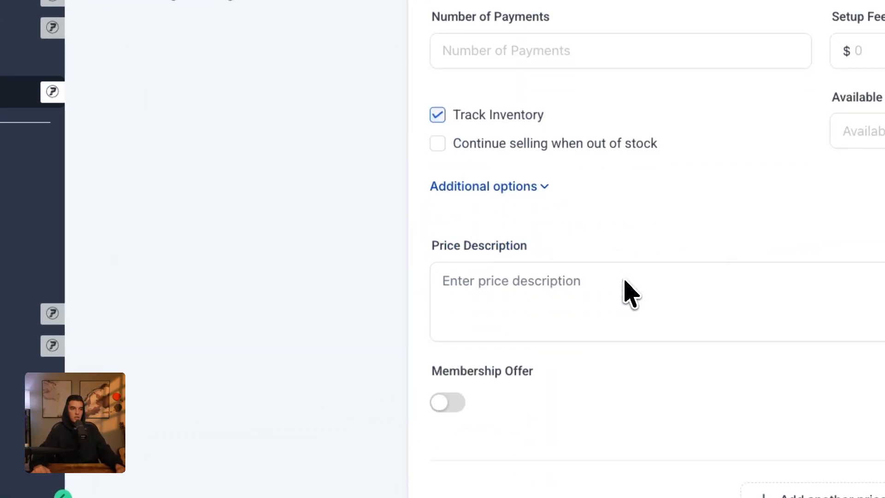
pyautogui.click(538, 280)
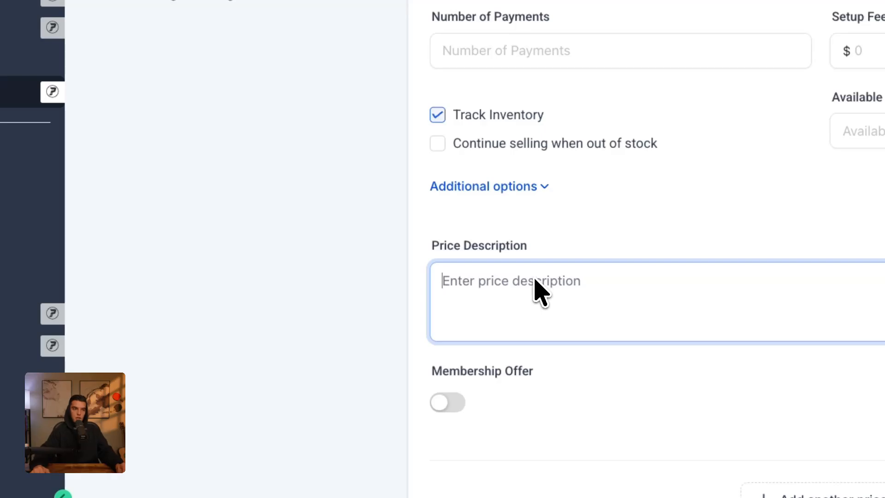
pyautogui.scroll(-2, 540, 290)
# Turn on Membership Offer to check which offers can be selected, and turn it off again.
pyautogui.click(453, 320)
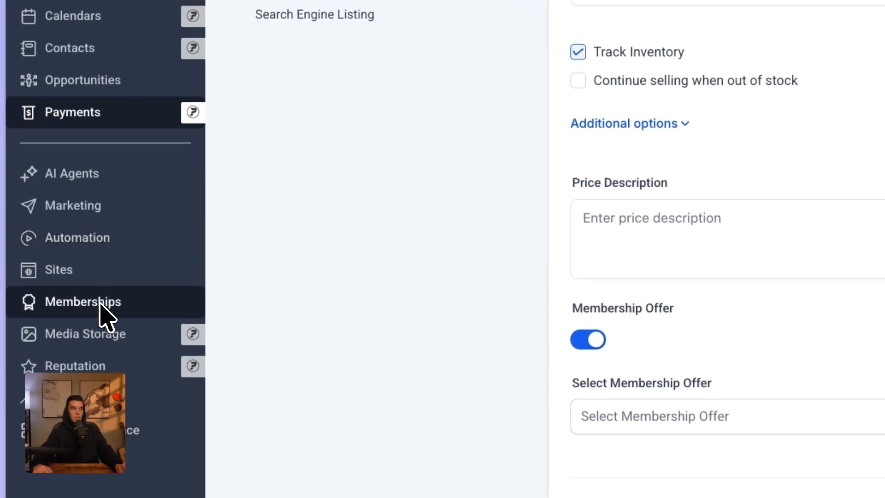
pyautogui.scroll(-3, 741, 353)
pyautogui.click(773, 417)
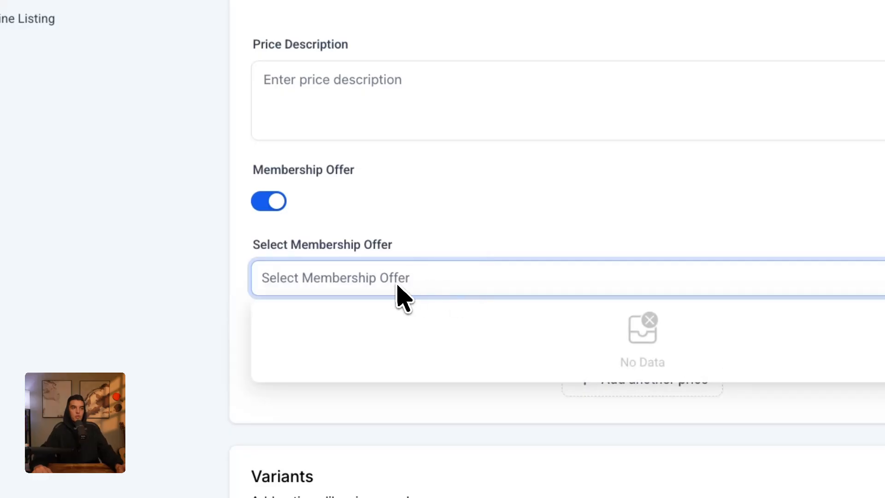
pyautogui.click(491, 226)
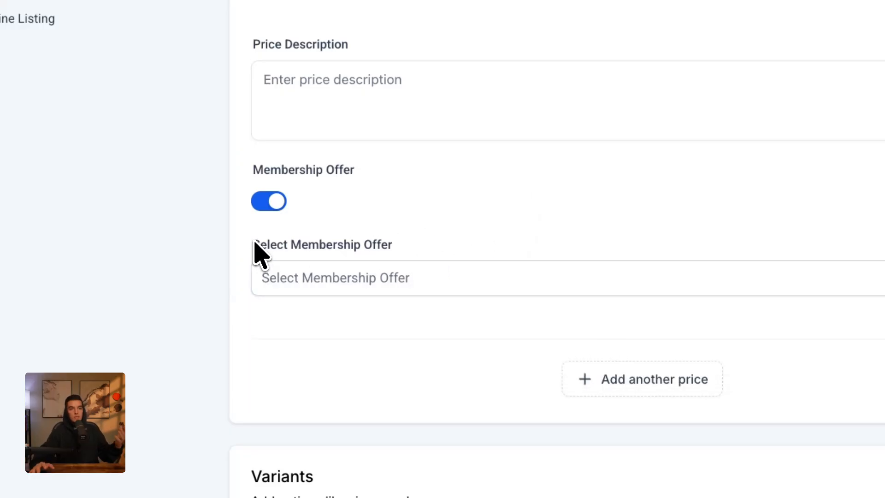
pyautogui.click(276, 202)
pyautogui.scroll(-4, 291, 218)
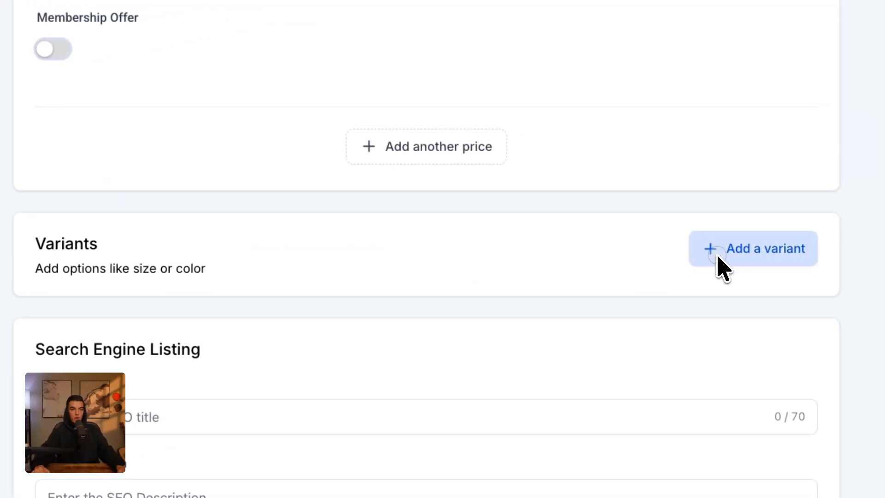
# Add a product variant with the option name dark and the option value darker.
pyautogui.click(718, 257)
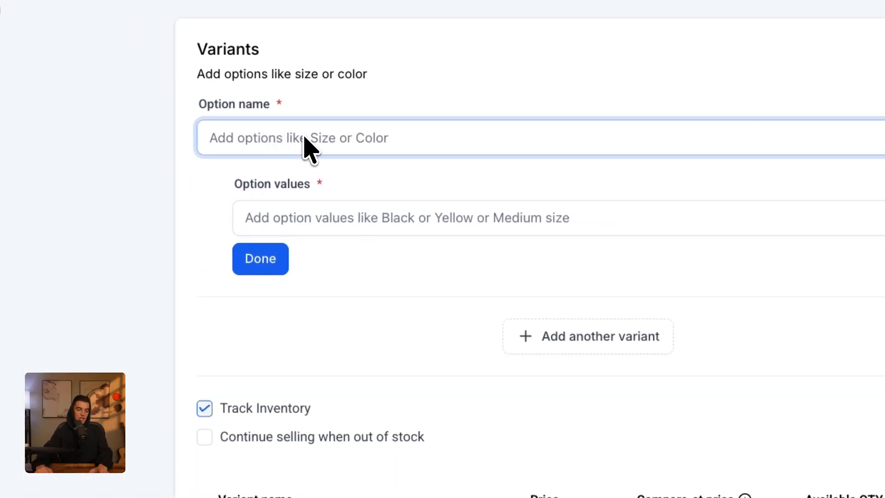
pyautogui.write('dark')
pyautogui.press('Tab')
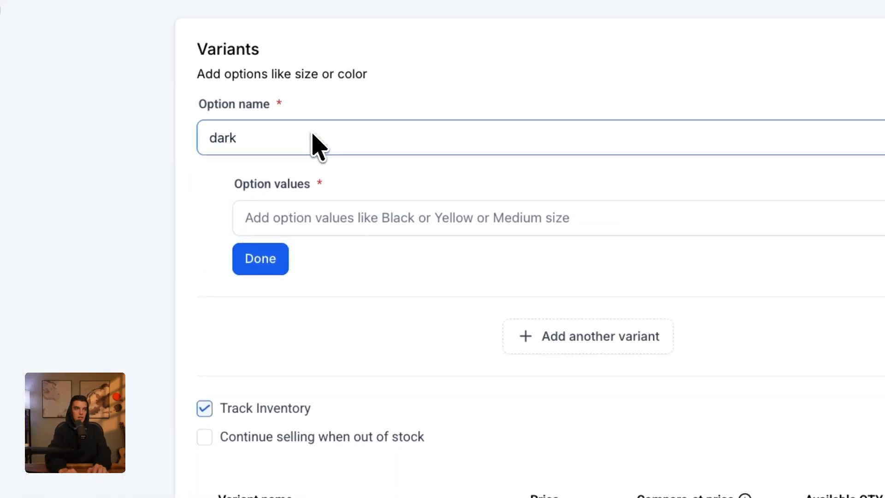
pyautogui.click(390, 218)
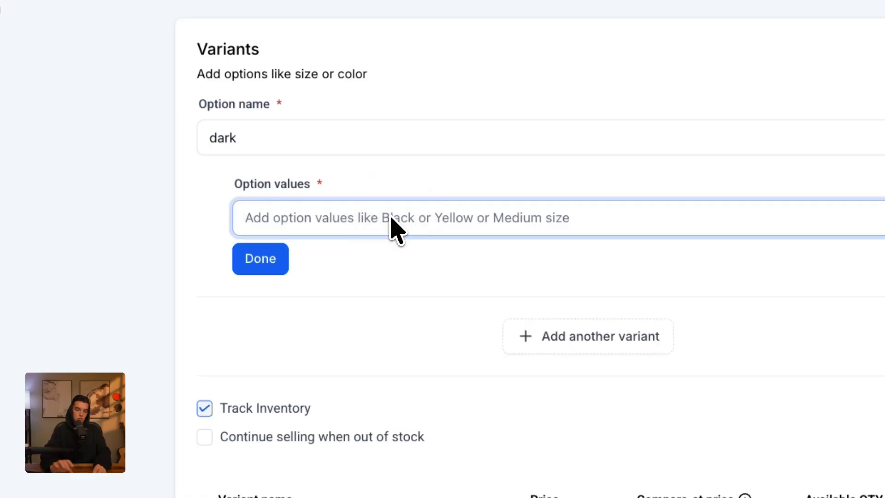
pyautogui.write('darker')
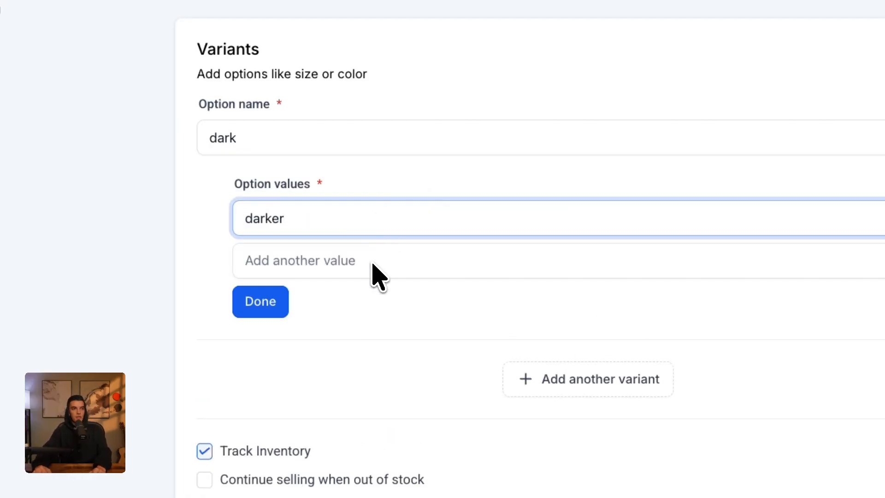
pyautogui.press('Tab')
pyautogui.press('Tab')
pyautogui.click(260, 304)
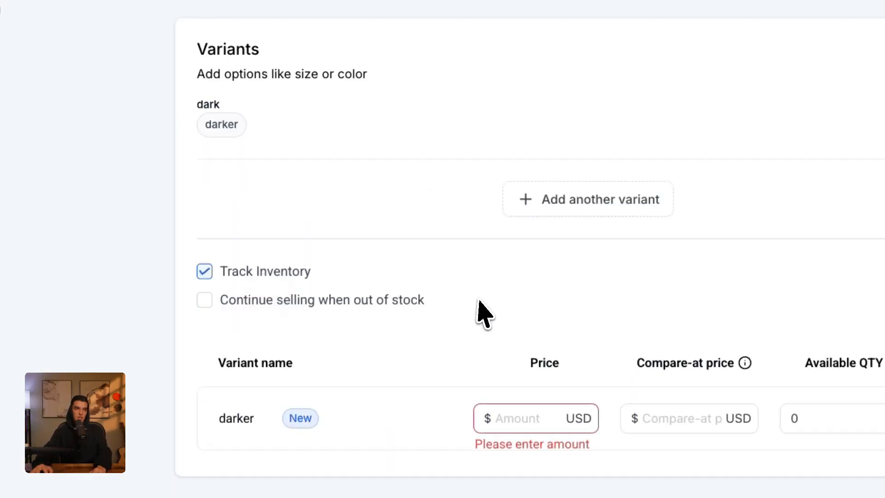
# Set the darker variant's price to 33.00 USD and its compare-at price to 22.00 USD.
pyautogui.scroll(-2, 500, 411)
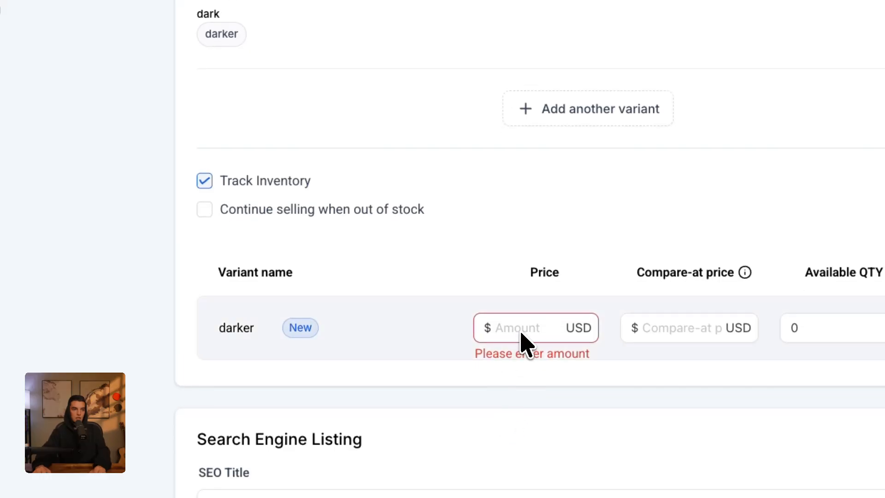
pyautogui.click(516, 254)
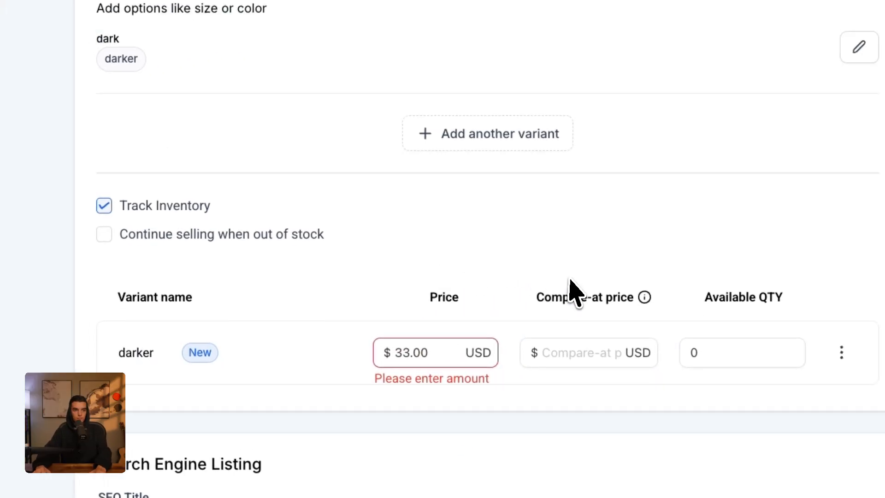
pyautogui.write('22')
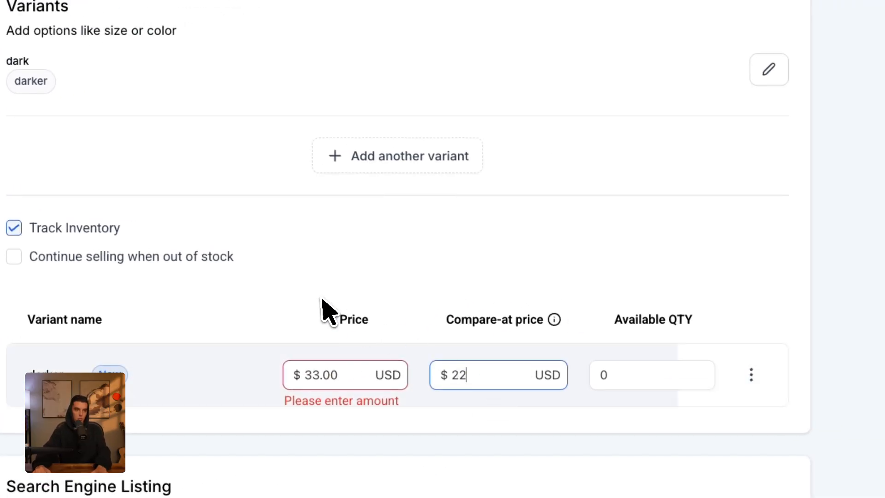
pyautogui.click(286, 292)
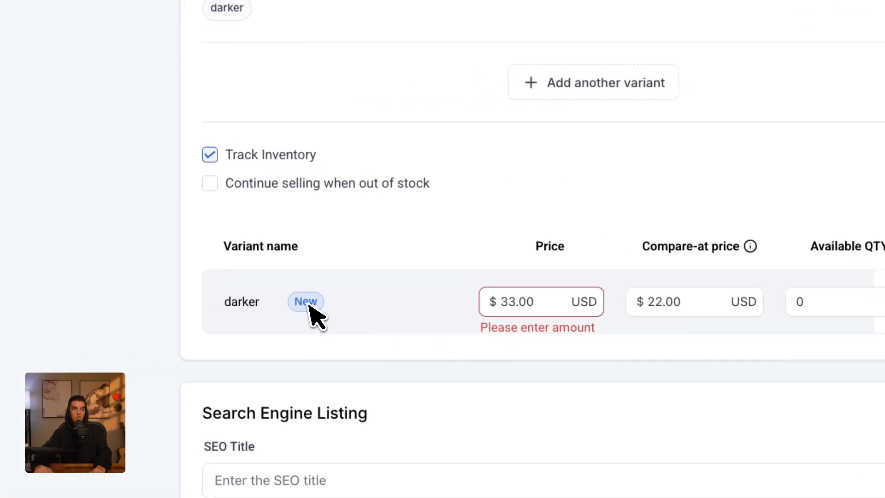
# Reopen the dark variant option for editing.
pyautogui.click(734, 366)
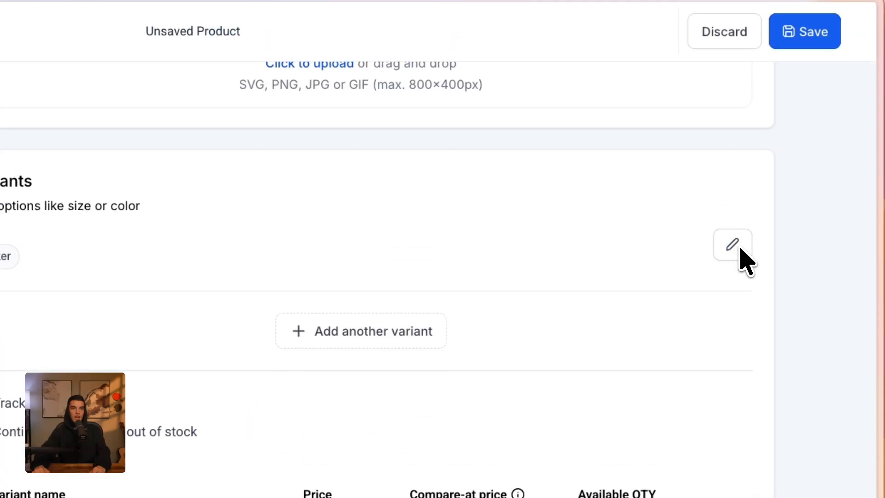
pyautogui.click(732, 66)
pyautogui.click(101, 42)
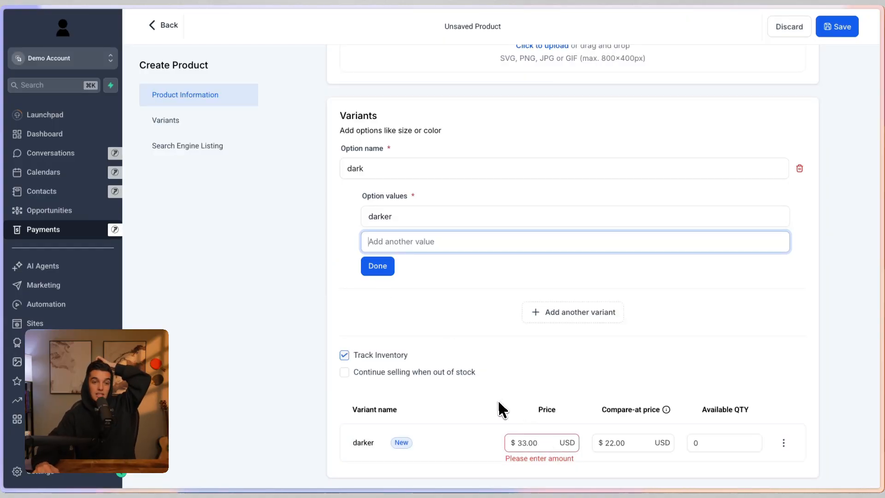
# Examine the Search Engine Listing's SEO Title, SEO Description and Handle fields without filling them in.
pyautogui.scroll(-4, 344, 336)
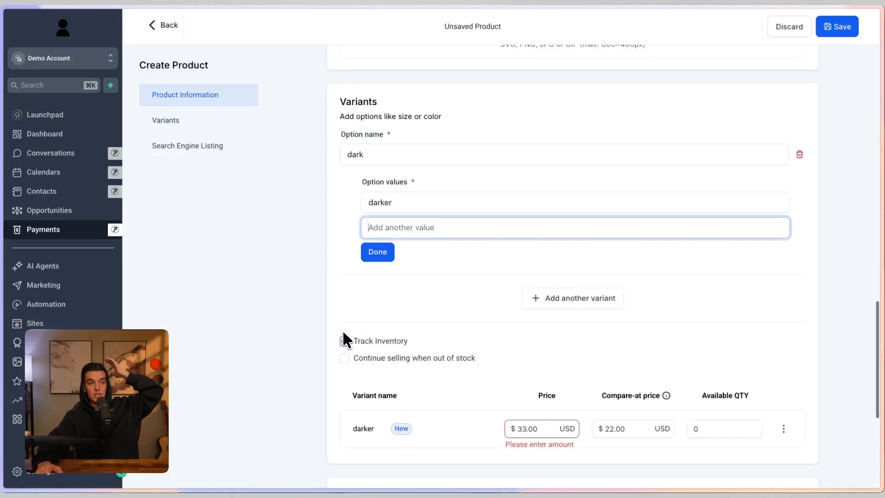
pyautogui.scroll(-2, 345, 343)
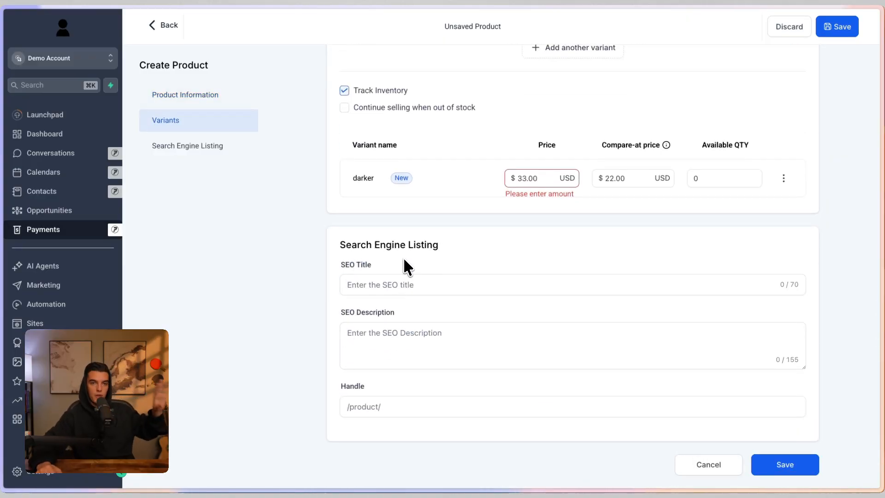
pyautogui.click(390, 276)
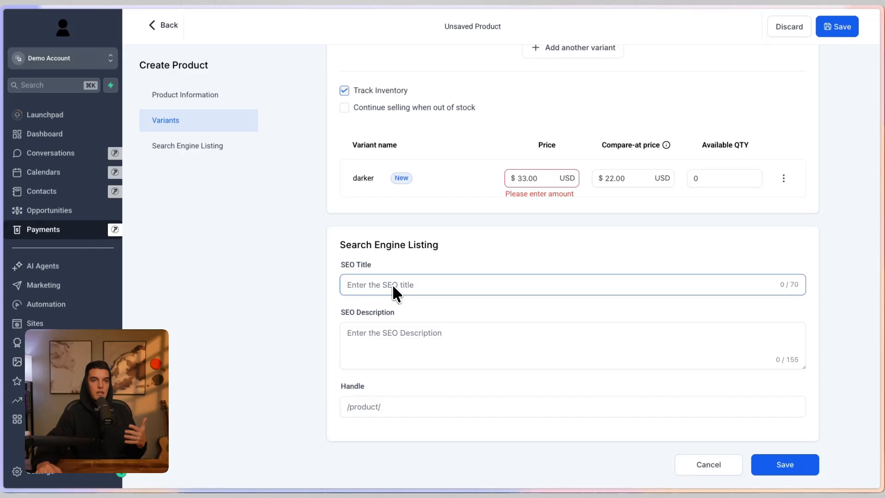
pyautogui.click(395, 333)
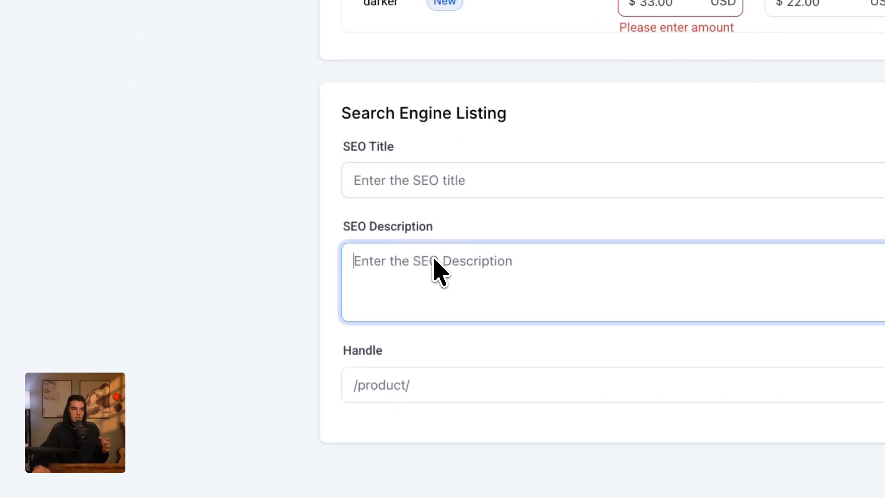
pyautogui.click(477, 392)
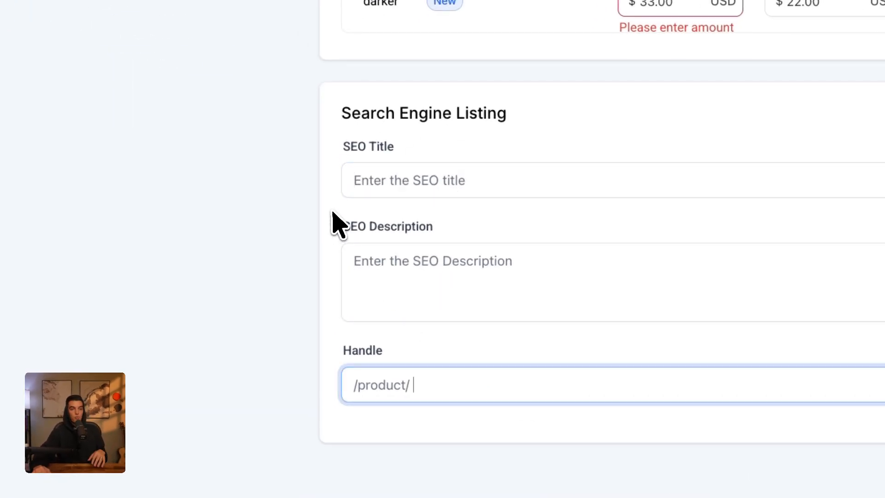
# Revisit the product form's Variants, Search Engine Listing and Product Information sections, and return to the product list without saving.
pyautogui.scroll(20, 332, 210)
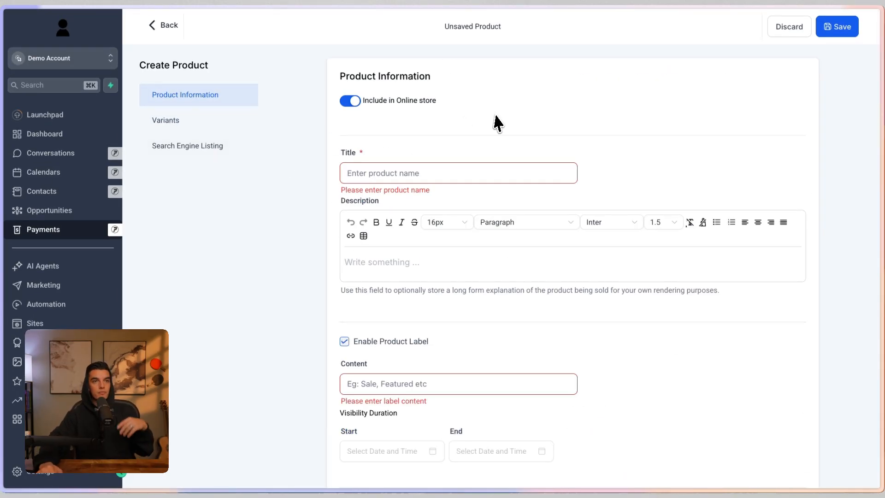
pyautogui.click(211, 121)
pyautogui.click(197, 147)
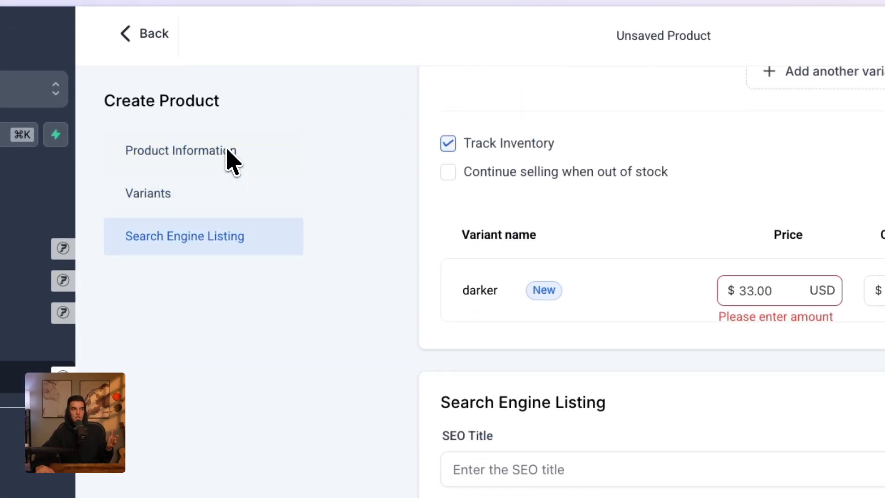
pyautogui.click(228, 152)
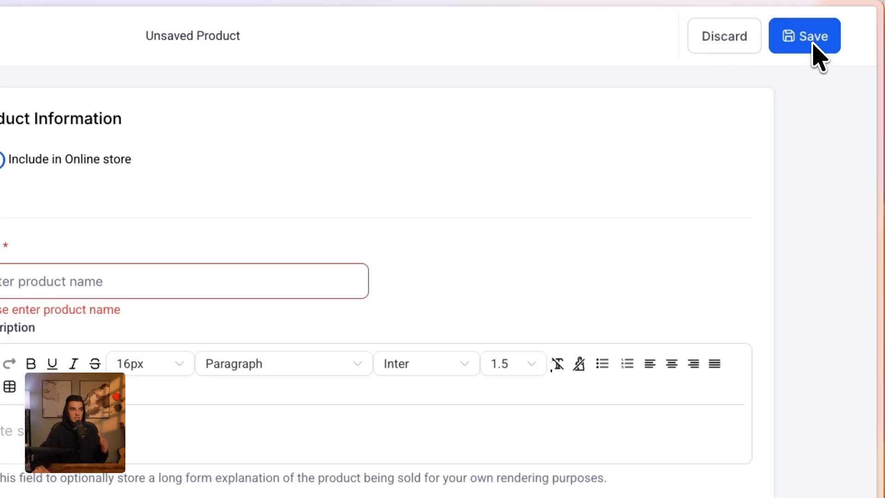
pyautogui.click(211, 42)
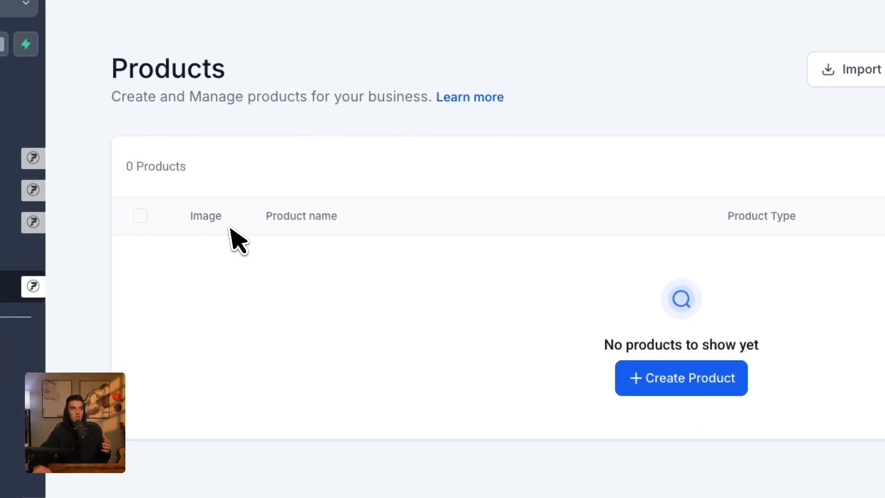
# Check the product list's filter options without applying any, and go to the product collections.
pyautogui.click(876, 150)
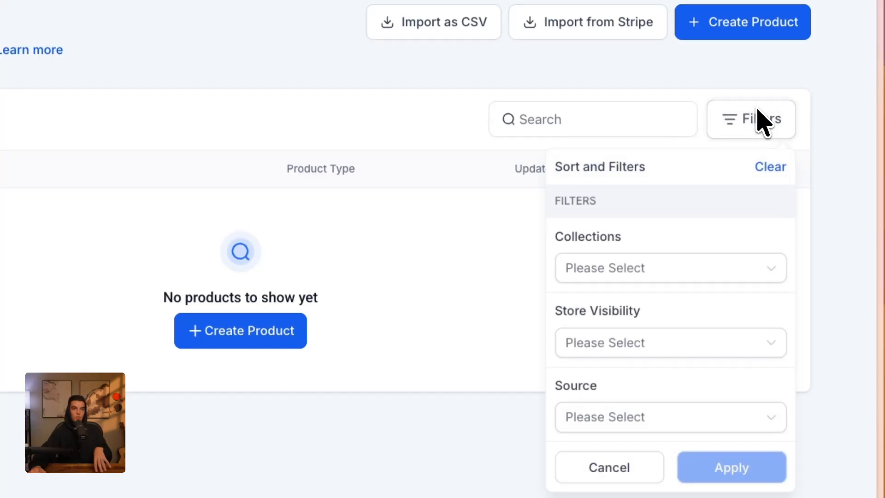
pyautogui.click(271, 42)
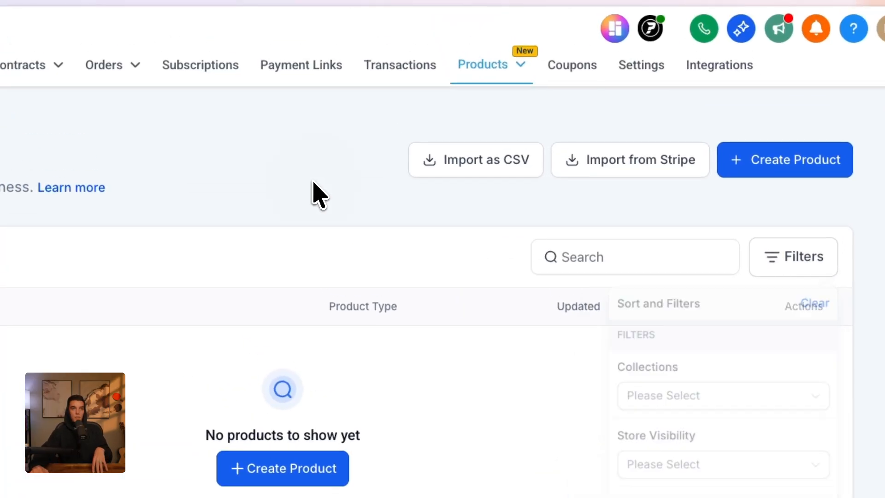
pyautogui.moveTo(487, 69)
pyautogui.click(443, 127)
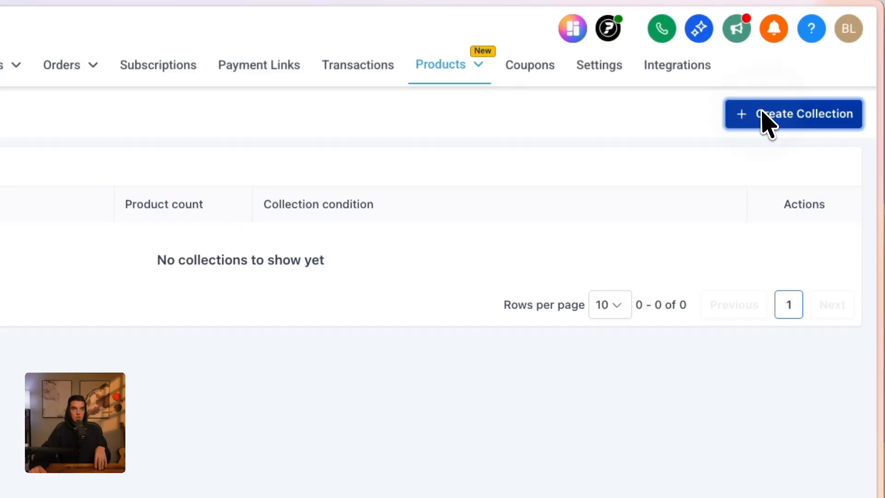
# Start a new product collection, choose the Smart type, and examine its matching conditions and operator options.
pyautogui.click(805, 117)
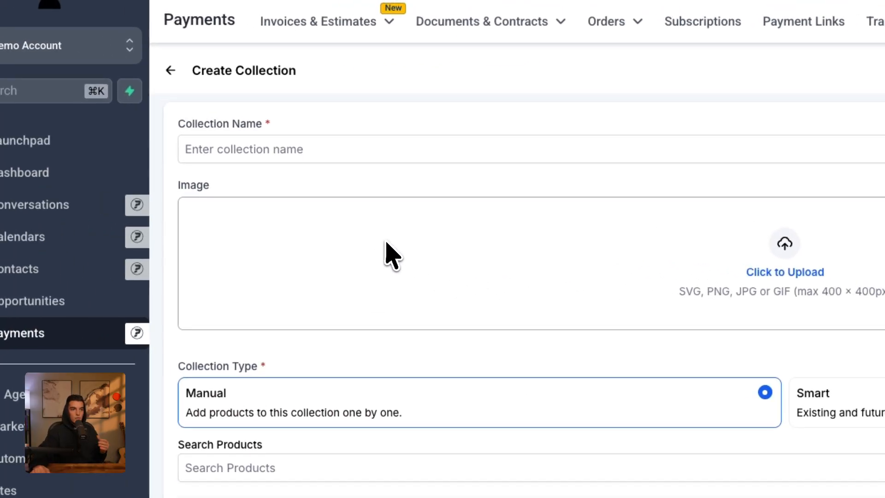
pyautogui.click(253, 154)
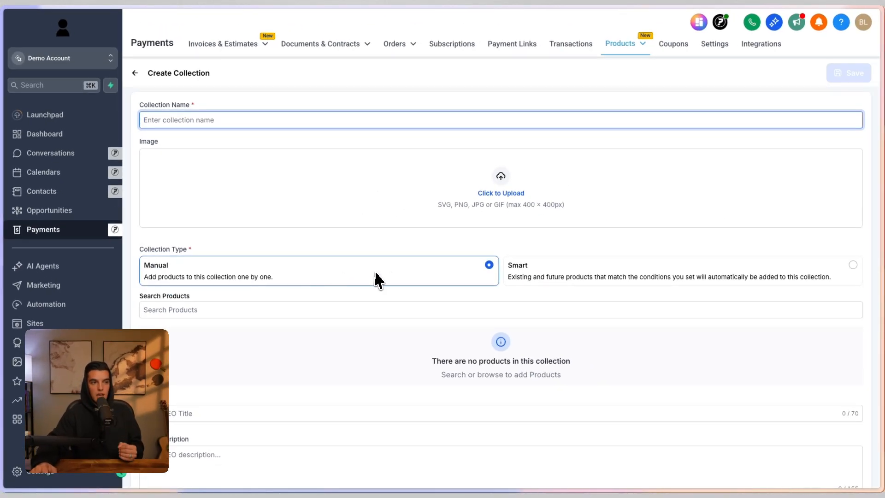
pyautogui.click(572, 273)
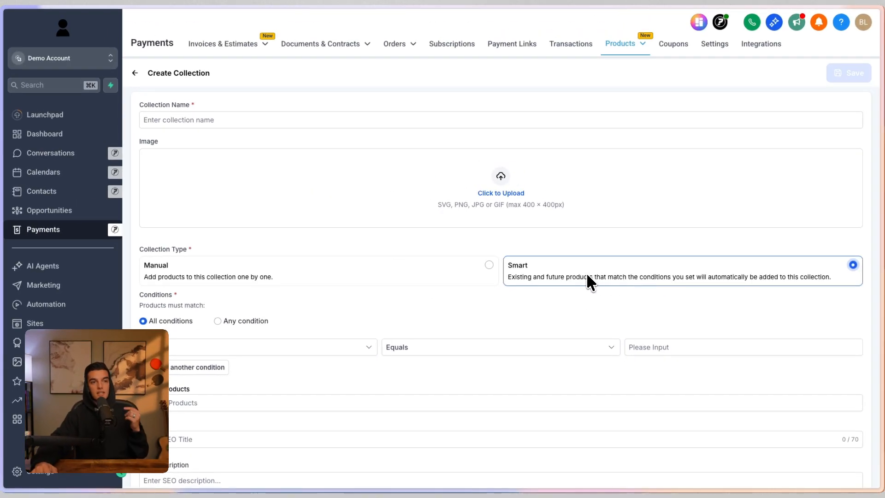
pyautogui.scroll(-2, 507, 300)
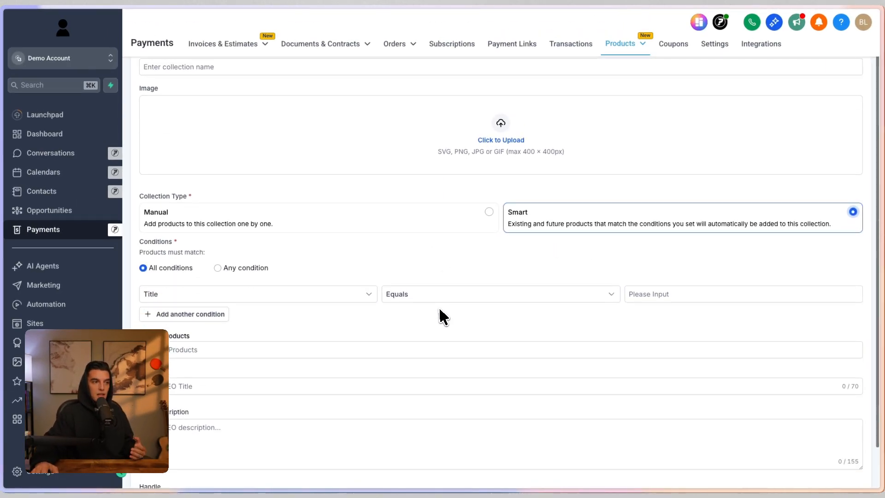
pyautogui.click(438, 284)
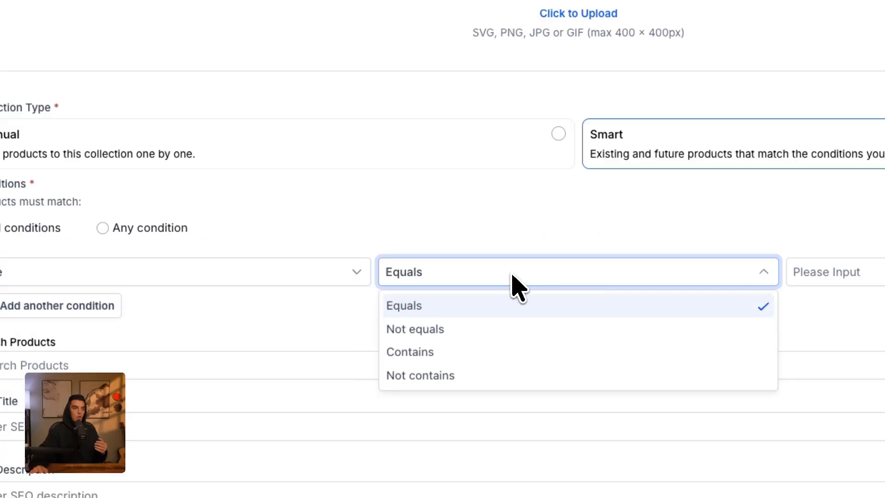
pyautogui.click(674, 210)
pyautogui.scroll(-2, 230, 345)
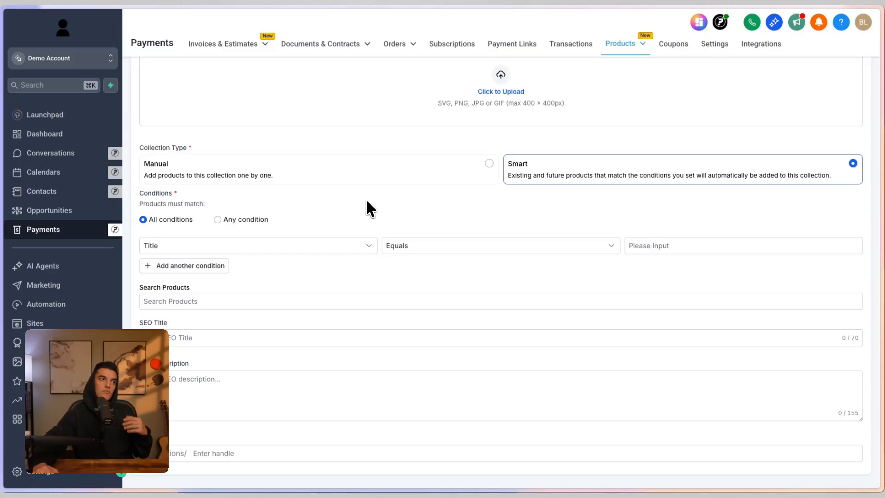
# Switch the collection type to Manual, check its product search, and return to the collections list without saving.
pyautogui.click(358, 174)
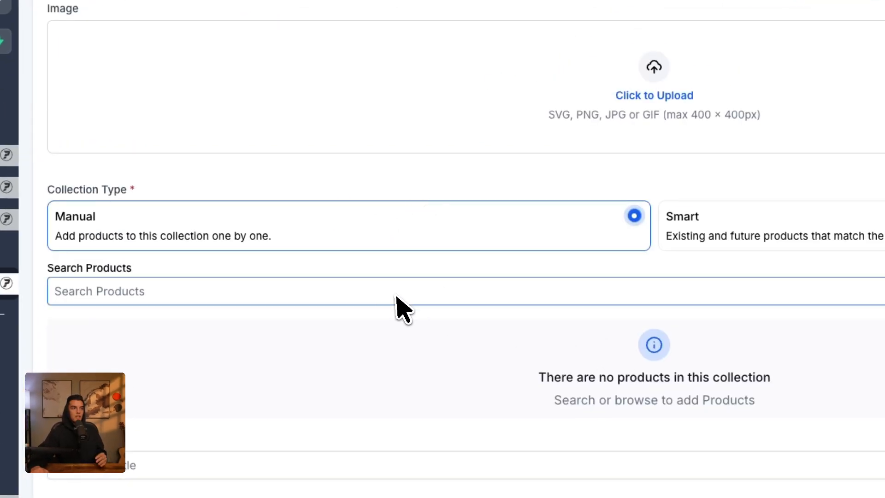
pyautogui.click(373, 297)
pyautogui.scroll(3, 417, 337)
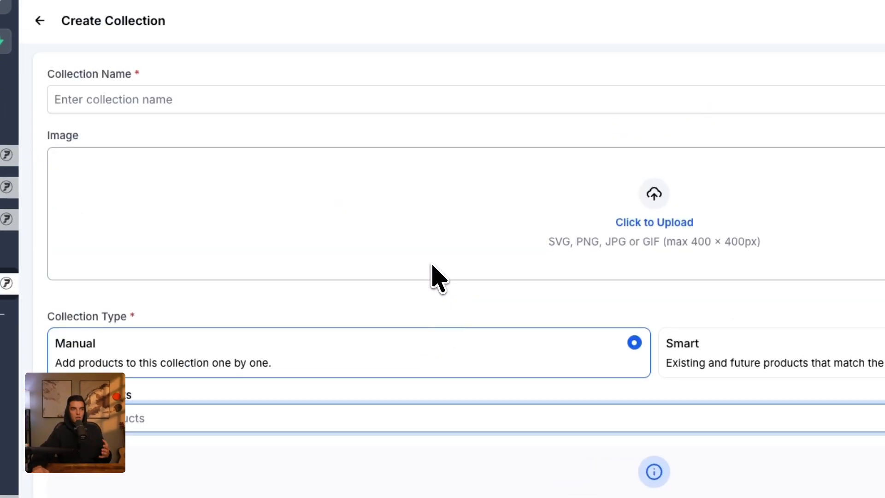
pyautogui.click(40, 20)
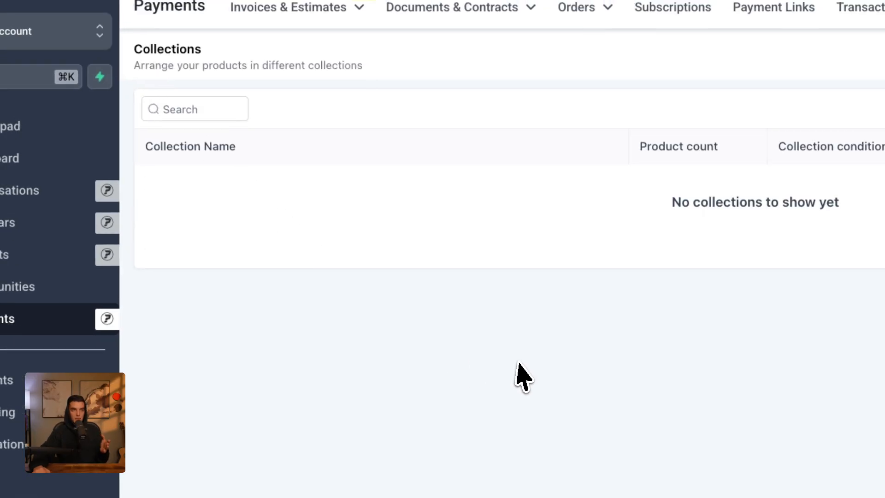
# View the product inventory page, and go to the product reviews and ratings.
pyautogui.moveTo(630, 49)
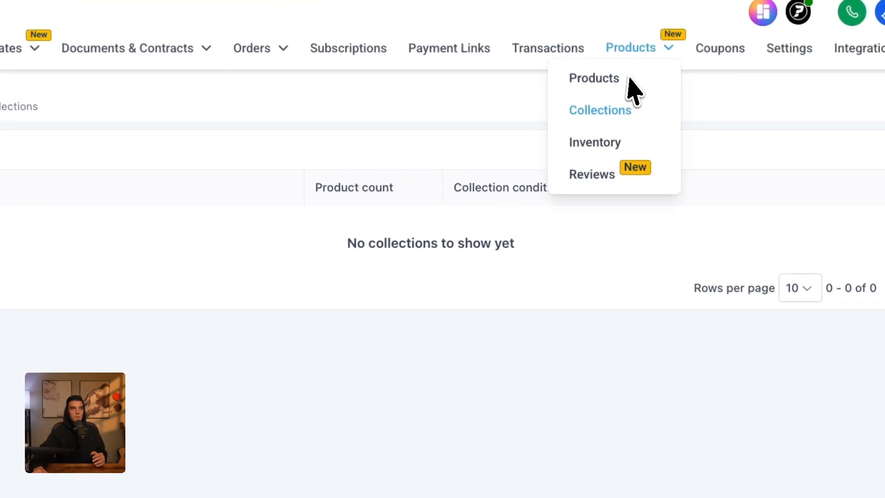
pyautogui.click(594, 143)
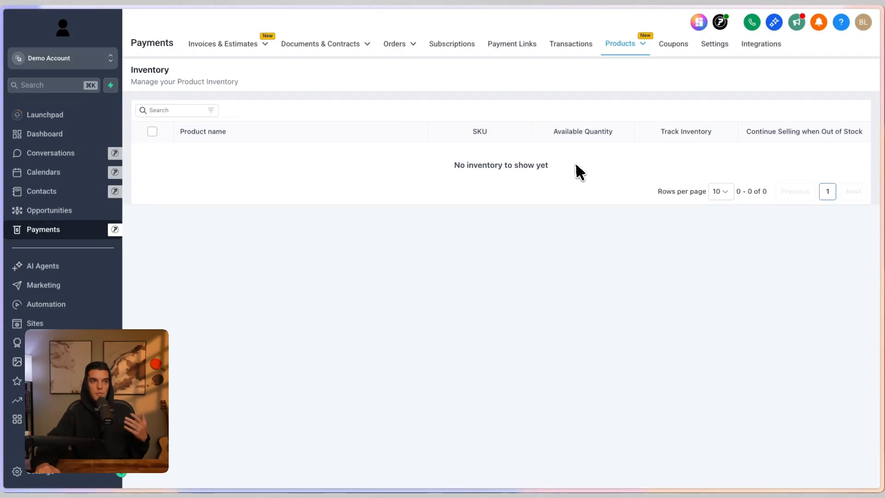
pyautogui.moveTo(621, 51)
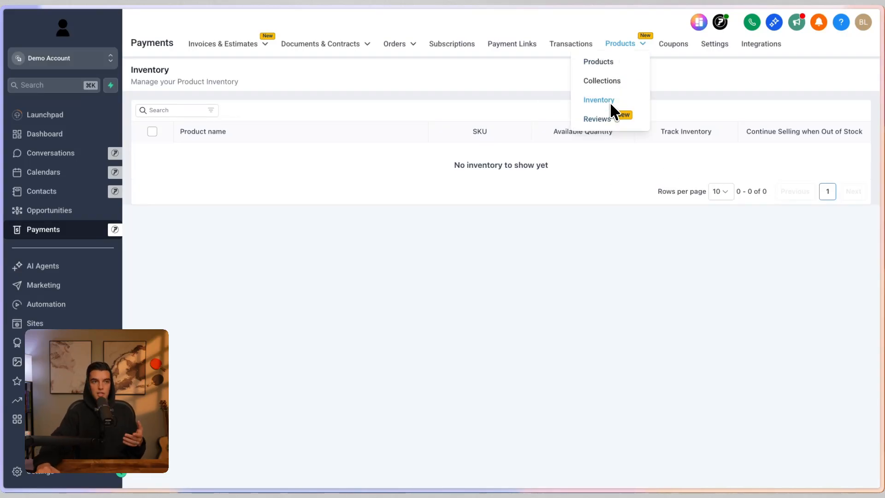
pyautogui.click(601, 119)
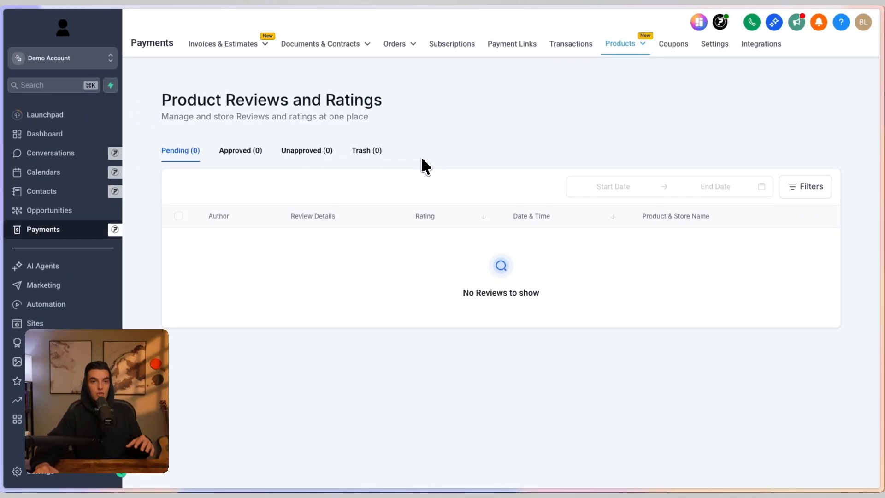
# Check the approved, unapproved and trashed product reviews, and return to the pending ones.
pyautogui.click(240, 150)
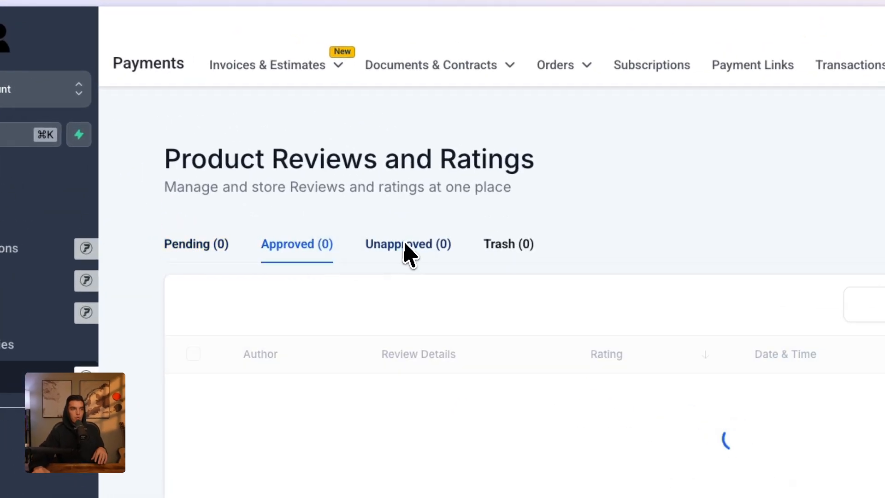
pyautogui.click(408, 253)
pyautogui.click(482, 249)
pyautogui.click(189, 247)
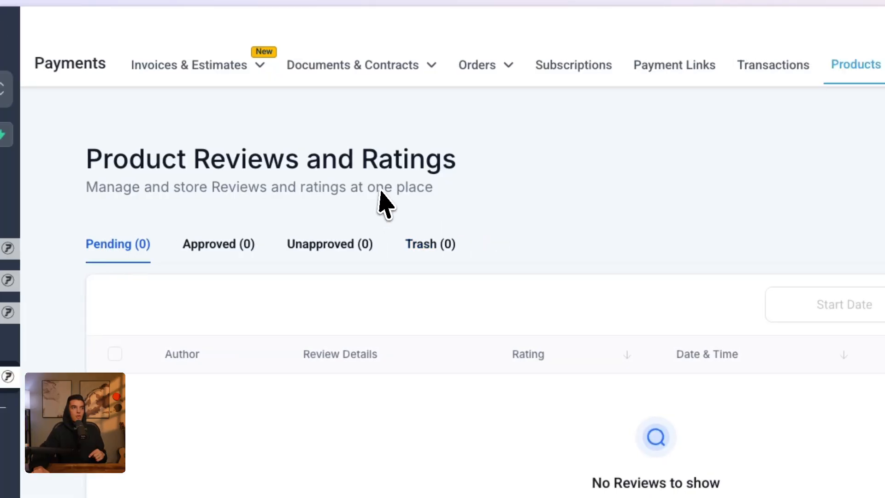
# Start a new coupon named Test and generate its coupon code.
pyautogui.click(655, 69)
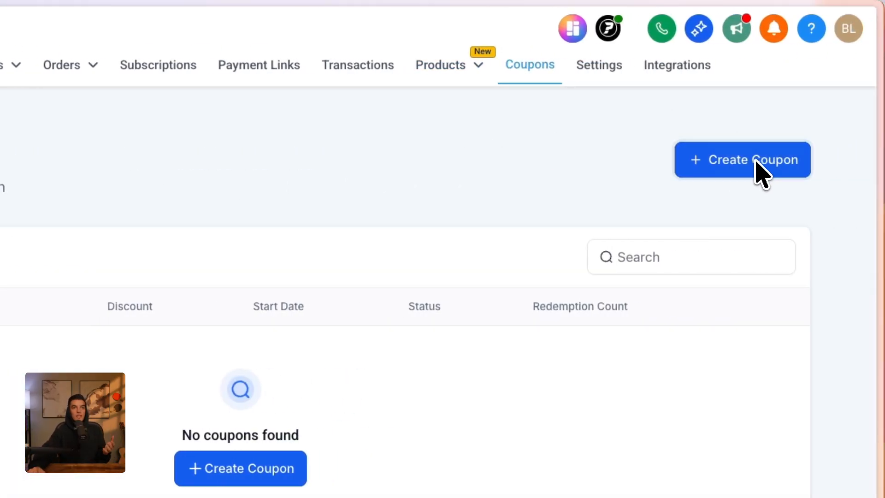
pyautogui.click(882, 172)
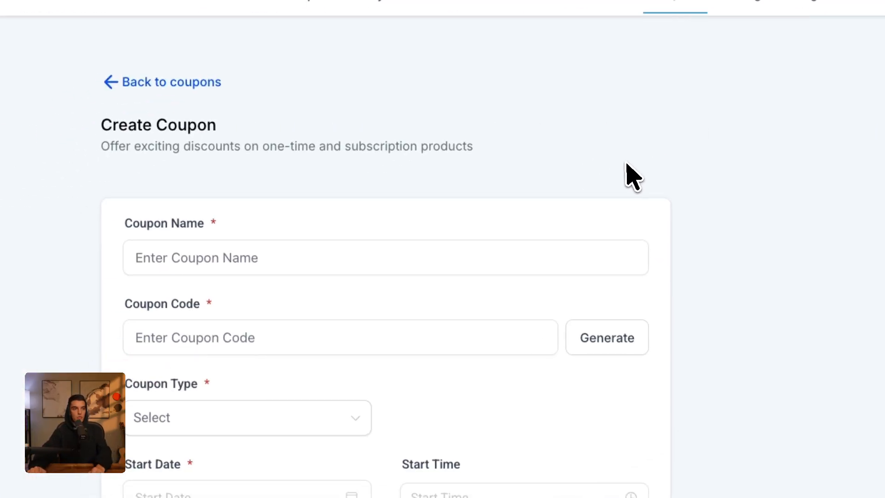
pyautogui.click(339, 249)
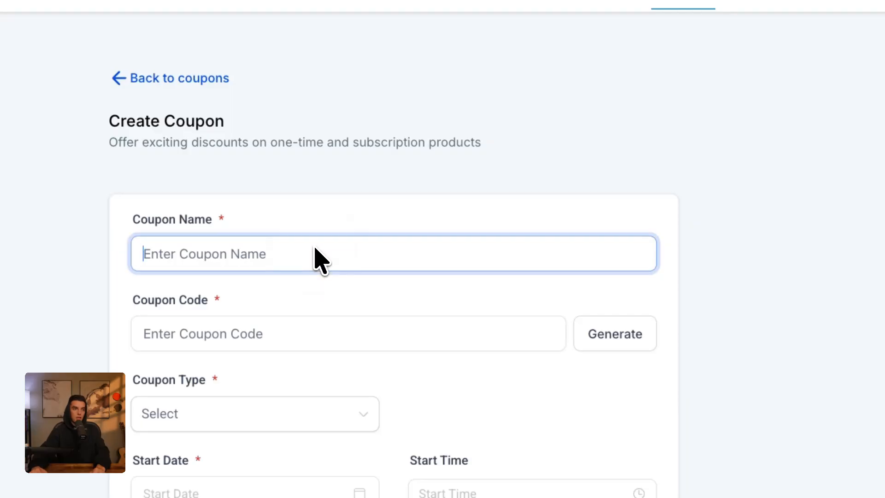
pyautogui.write('Test')
pyautogui.click(312, 340)
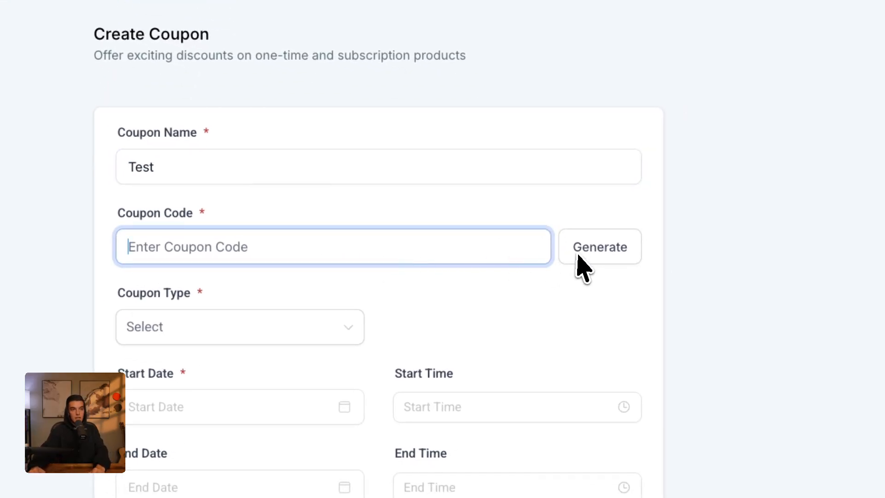
pyautogui.click(579, 257)
# Try the Percentage Coupon type with its discount field, and set the coupon type to Fixed Coupon.
pyautogui.click(121, 342)
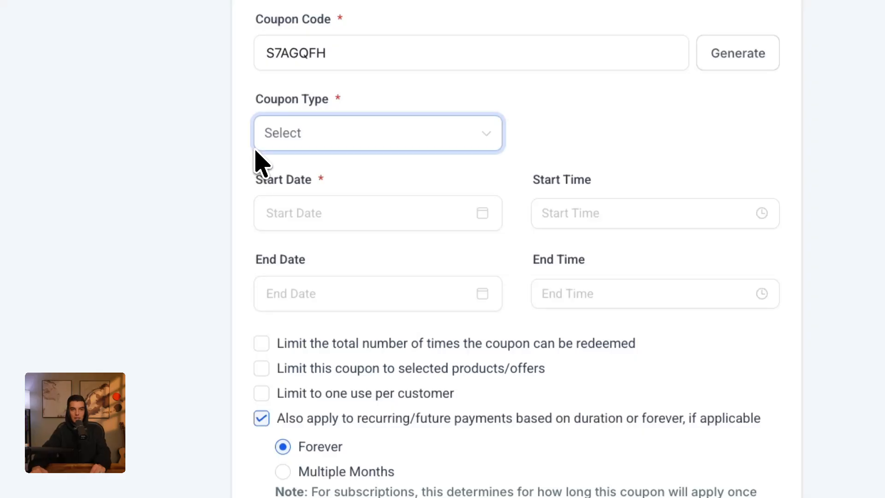
pyautogui.click(353, 142)
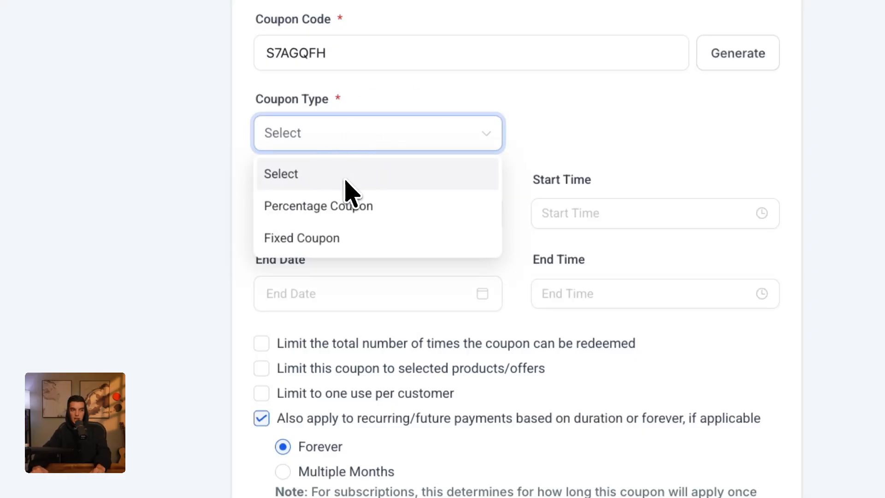
pyautogui.click(376, 205)
pyautogui.click(599, 138)
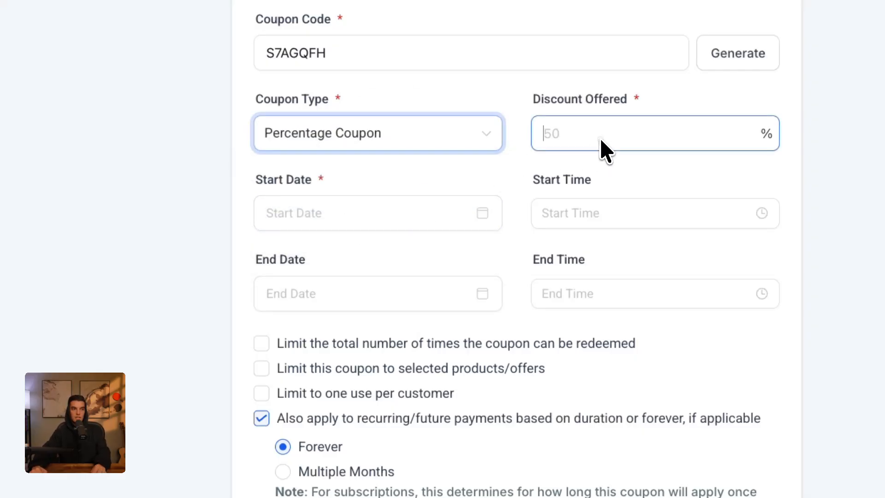
pyautogui.click(456, 141)
pyautogui.click(339, 236)
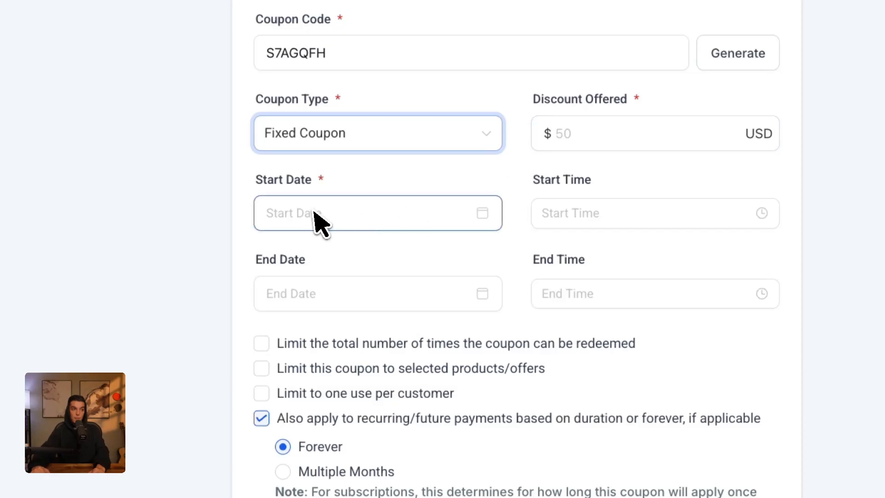
# Set the coupon's start date to December 23, 2025.
pyautogui.click(400, 222)
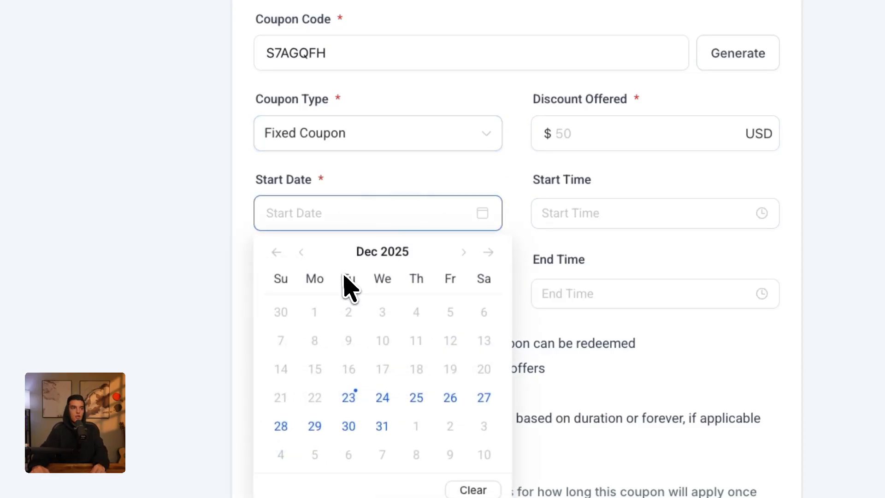
pyautogui.click(351, 399)
pyautogui.click(239, 217)
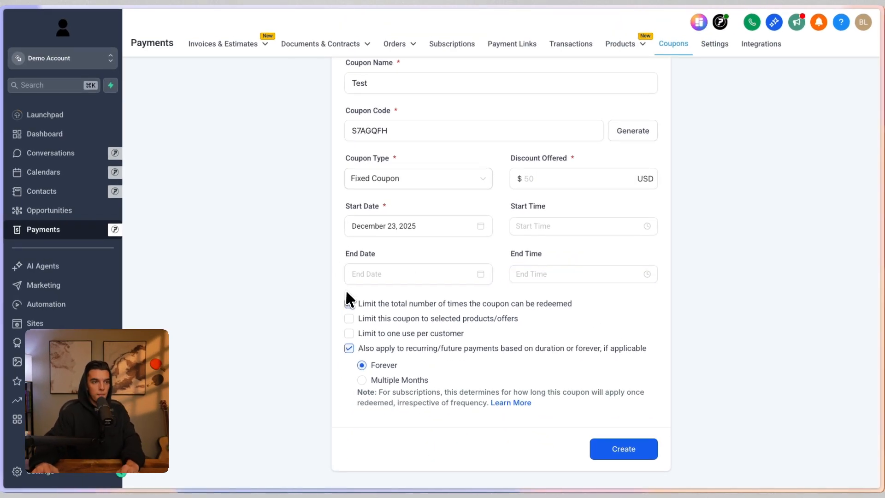
# Limit the coupon's total redemptions to 2 and restrict it to selected products/offers without picking a product.
pyautogui.click(446, 304)
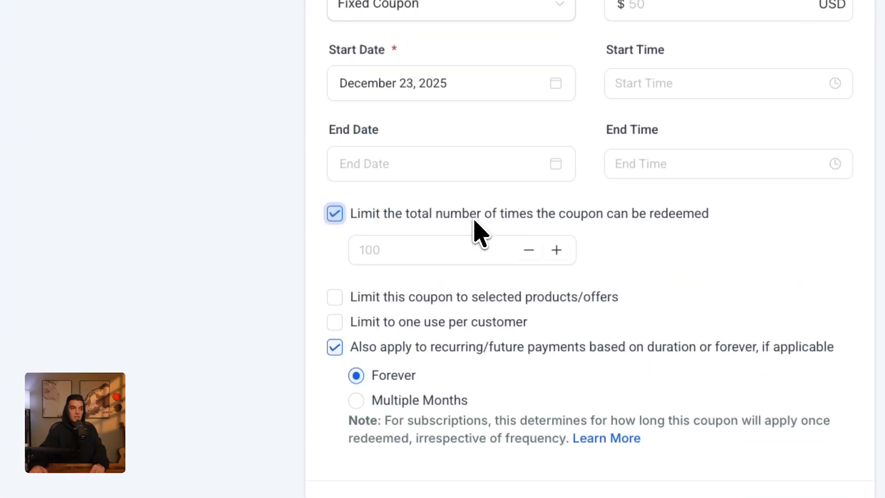
pyautogui.click(336, 297)
pyautogui.click(498, 344)
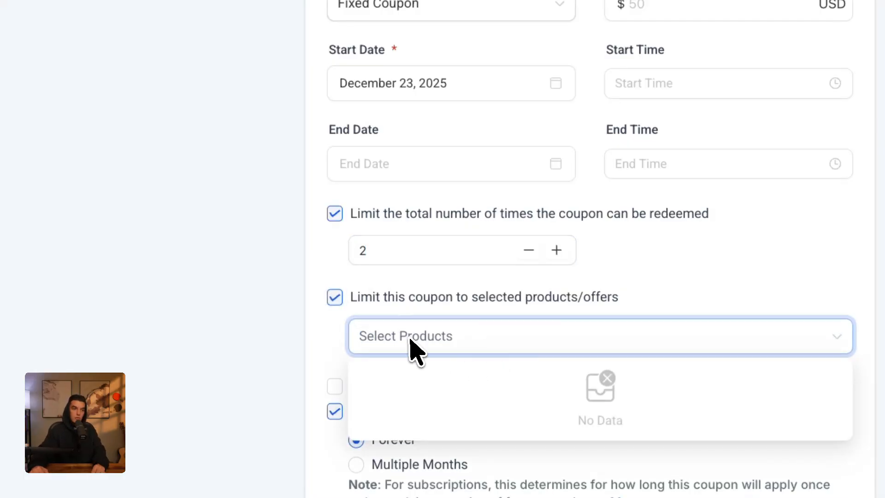
pyautogui.click(314, 311)
pyautogui.scroll(-3, 318, 307)
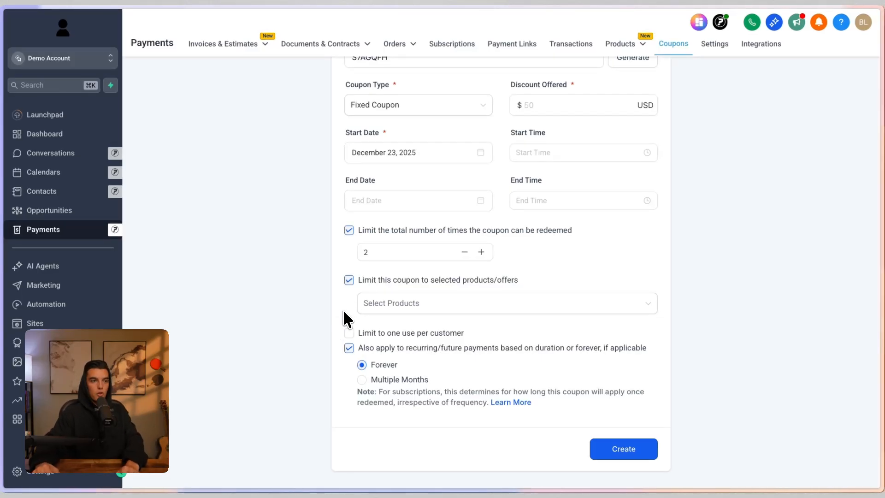
# Limit the coupon to one use per customer and apply it to recurring payments for Multiple Months.
pyautogui.click(350, 332)
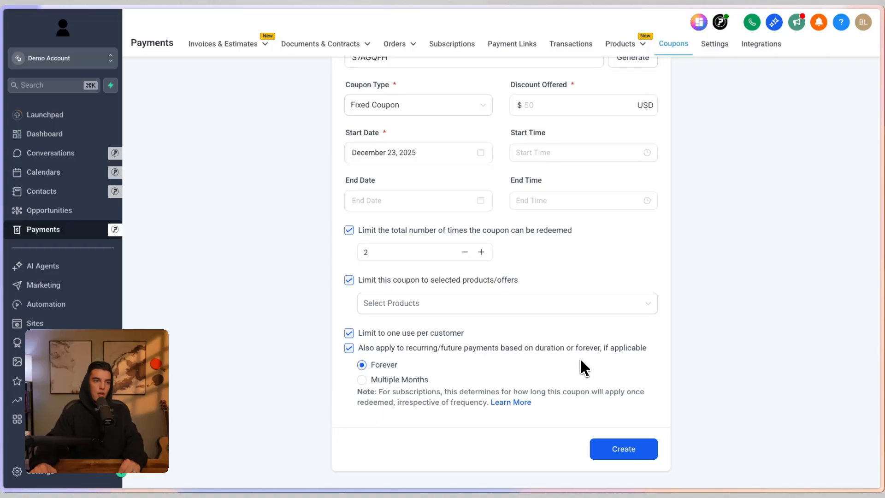
pyautogui.click(362, 379)
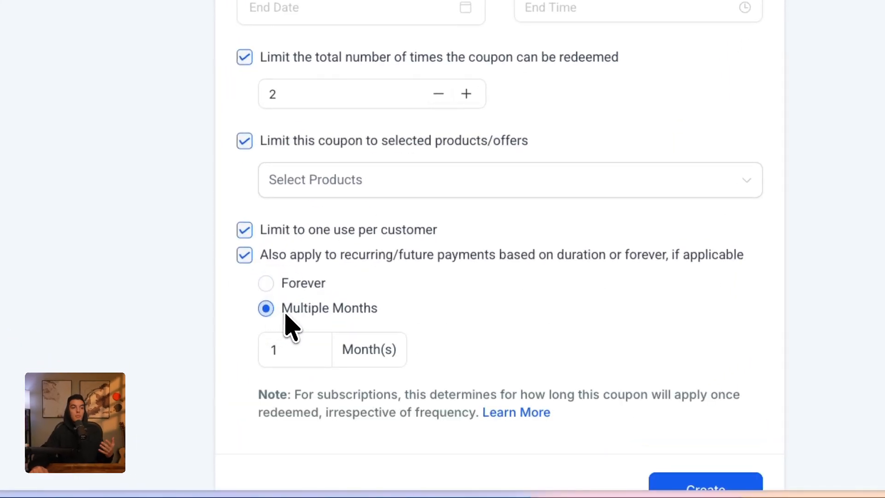
pyautogui.scroll(2, 251, 356)
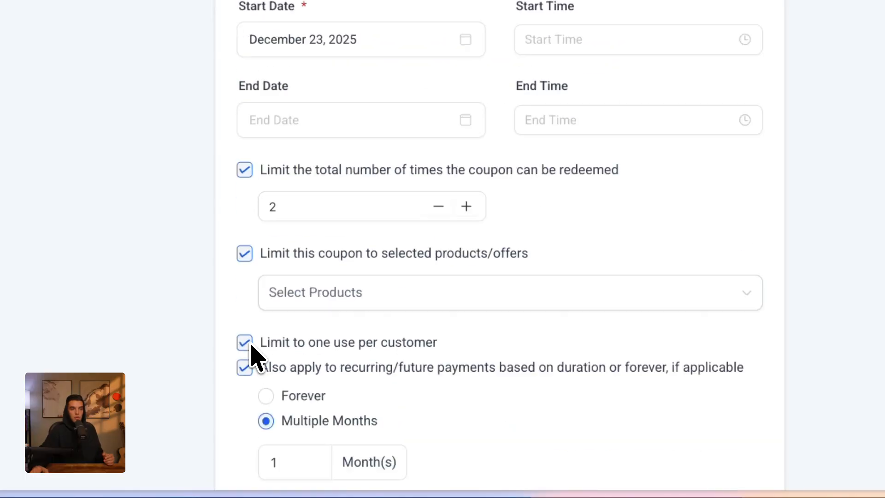
pyautogui.scroll(-4, 251, 356)
pyautogui.scroll(4, 517, 355)
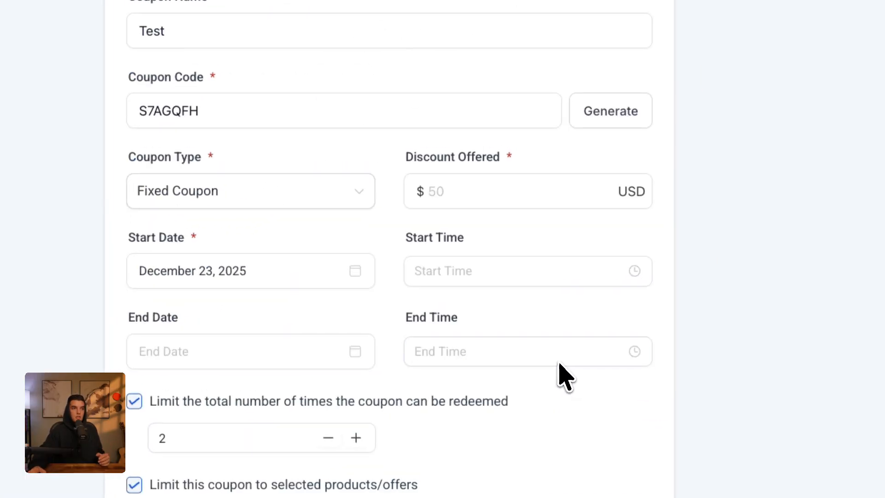
# Try to create the coupon, and go back to the coupon list filtered to active coupons.
pyautogui.scroll(-4, 664, 295)
pyautogui.scroll(6, 279, 134)
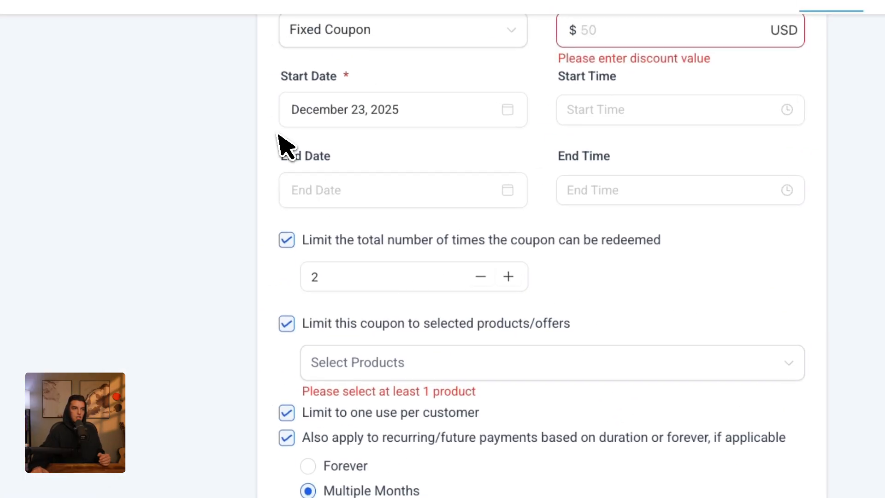
pyautogui.click(381, 123)
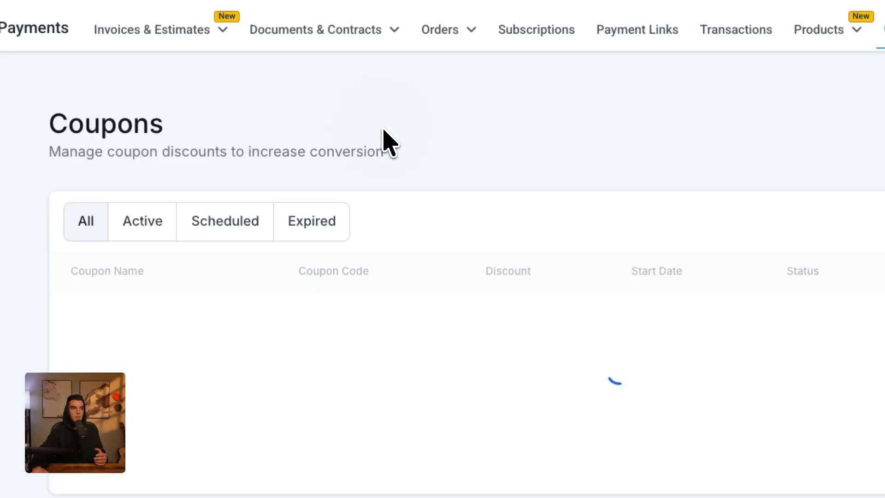
pyautogui.click(210, 240)
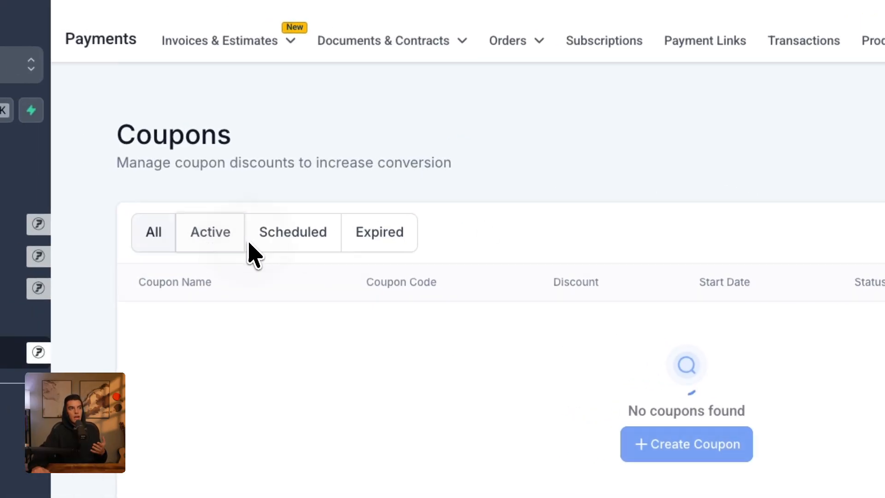
# Filter the coupon list by scheduled coupons and by expired coupons.
pyautogui.click(292, 235)
pyautogui.click(385, 235)
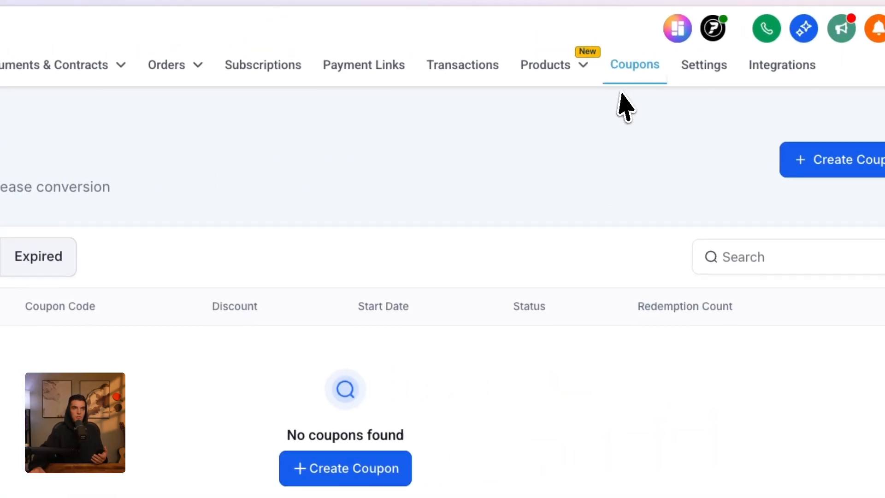
# Open the payment settings and review the receipt title, receipt prefix and receipt start number.
pyautogui.click(705, 71)
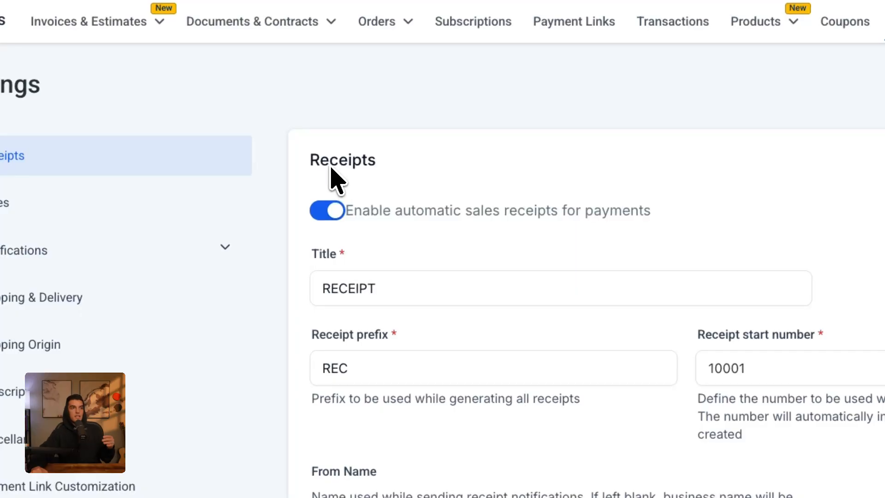
pyautogui.scroll(-3, 310, 257)
pyautogui.scroll(2, 310, 237)
pyautogui.scroll(1, 310, 120)
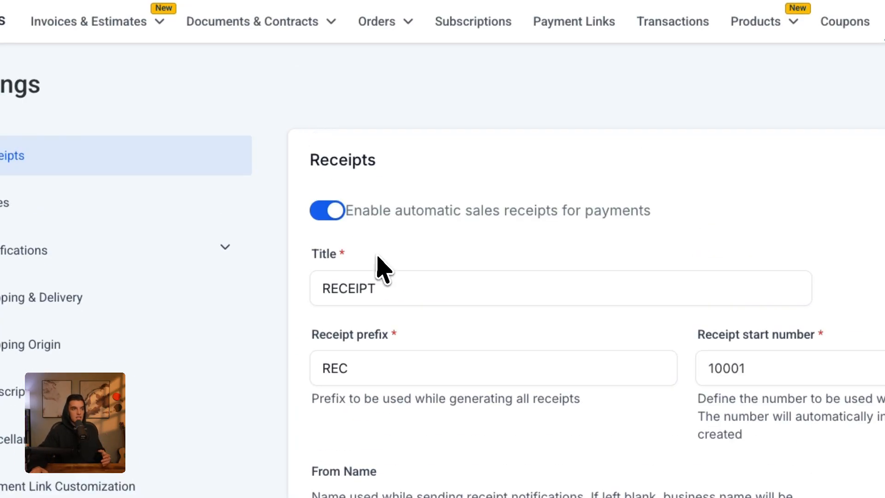
pyautogui.moveTo(381, 288); pyautogui.dragTo(220, 292)
pyautogui.scroll(-3, 310, 326)
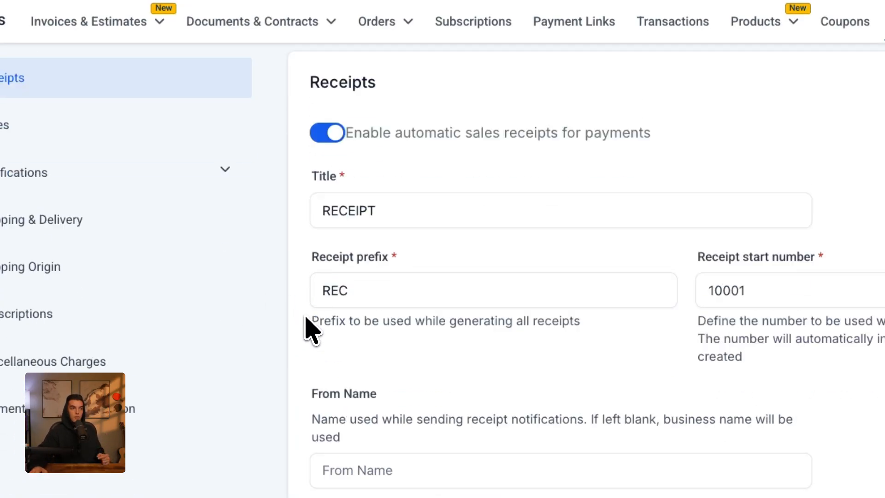
pyautogui.moveTo(405, 240); pyautogui.dragTo(316, 230)
pyautogui.moveTo(808, 231); pyautogui.dragTo(649, 231)
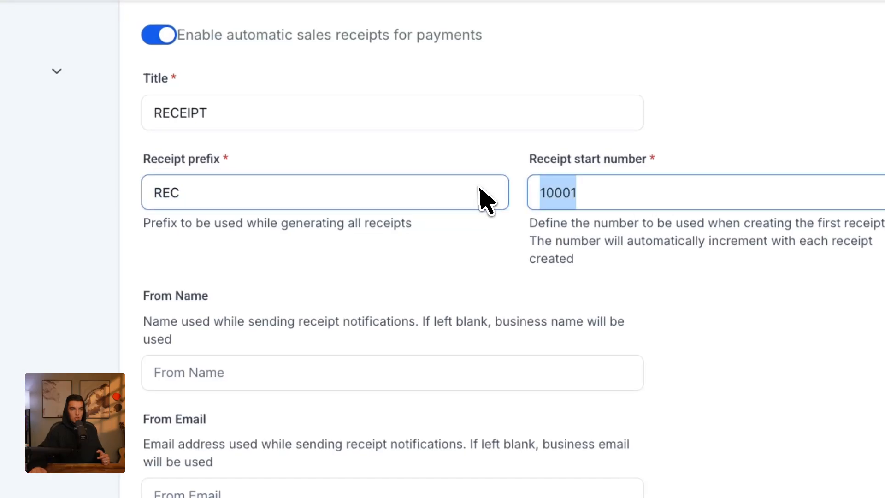
# Review the receipt's sender and subject fields, its email template options and the Notes / Terms editor.
pyautogui.scroll(-6, 461, 346)
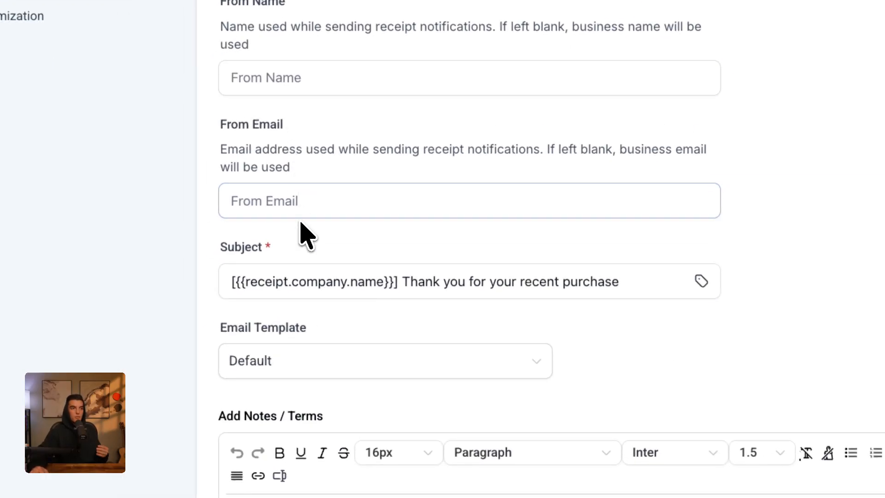
pyautogui.click(308, 363)
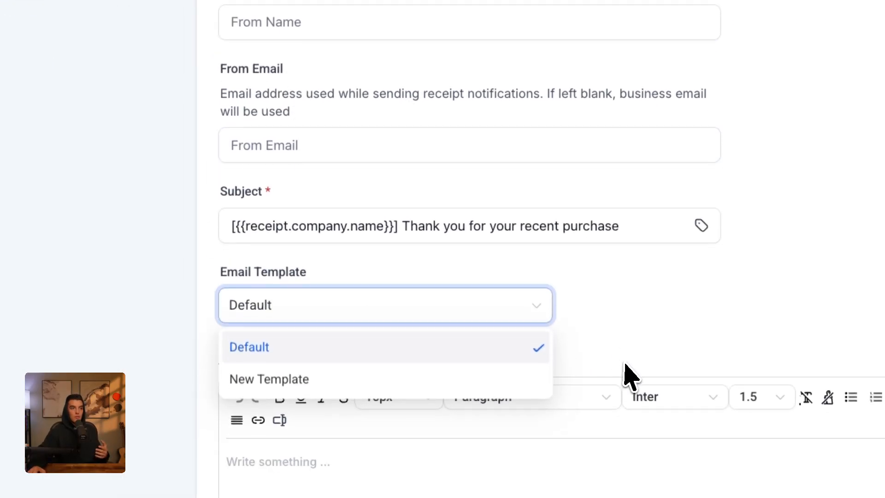
pyautogui.click(723, 360)
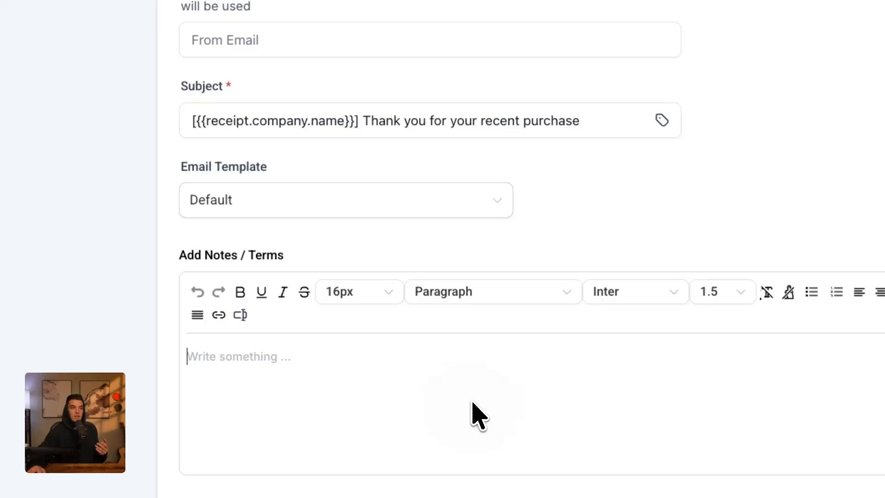
# Open the Taxes settings, view and close the blank Add Tax form, and check the automatic tax option.
pyautogui.scroll(10, 563, 184)
pyautogui.click(203, 203)
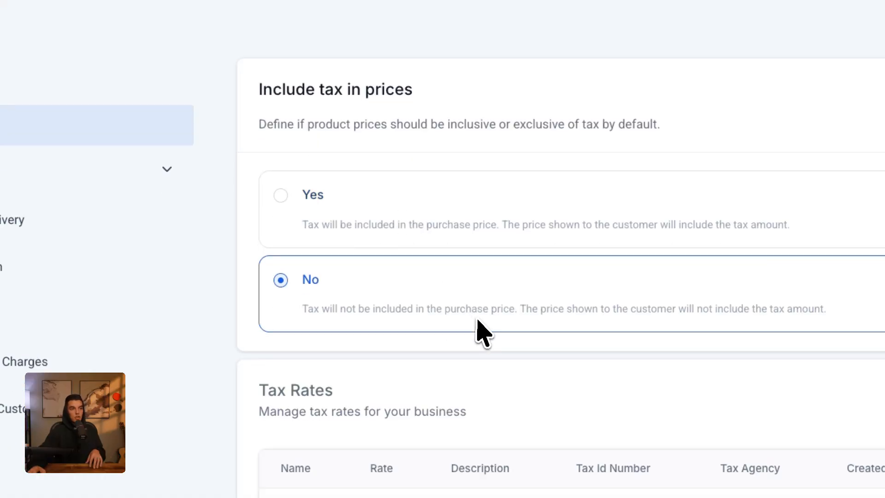
pyautogui.click(714, 190)
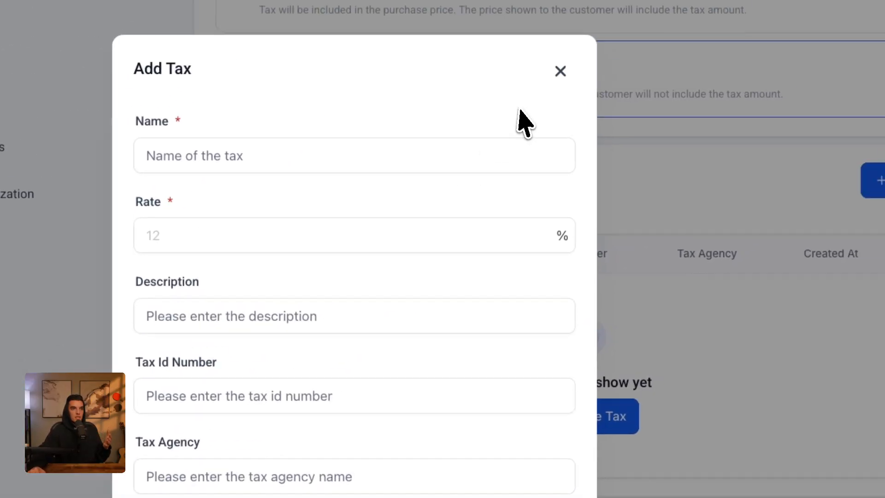
pyautogui.click(577, 88)
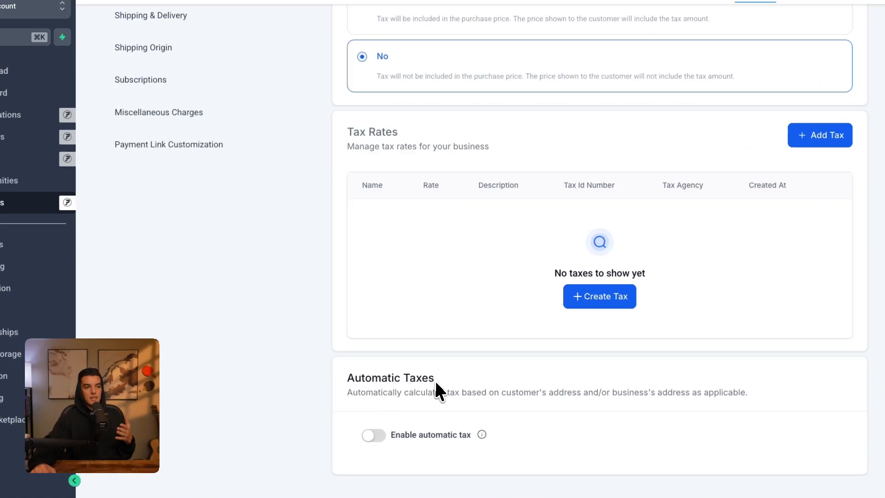
pyautogui.click(339, 447)
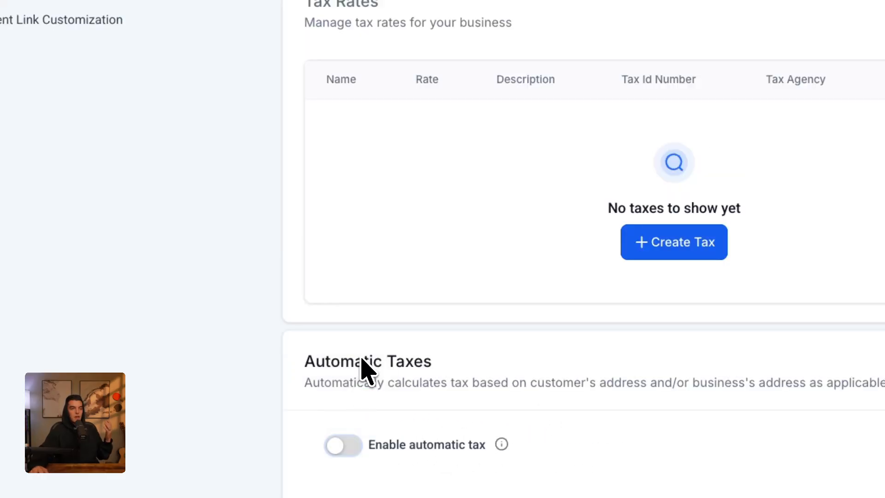
# Open the Customer Notifications settings and review the abandoned cart and order confirmation emails.
pyautogui.click(288, 196)
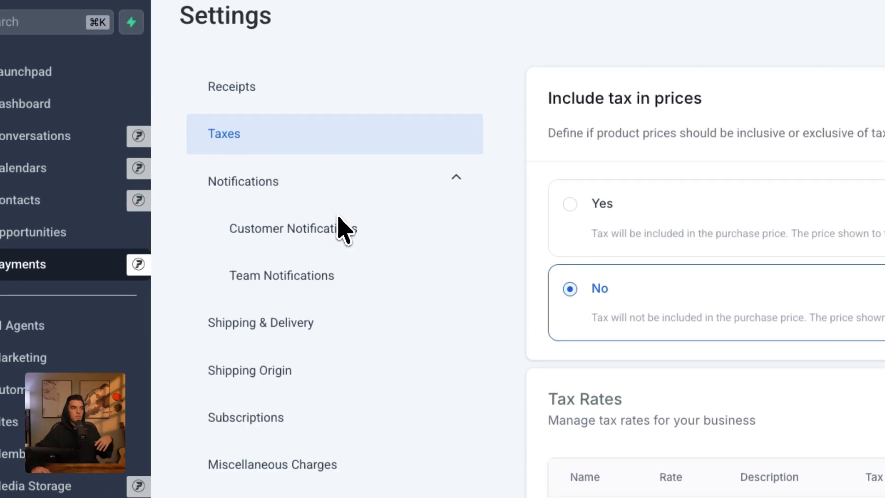
pyautogui.click(363, 232)
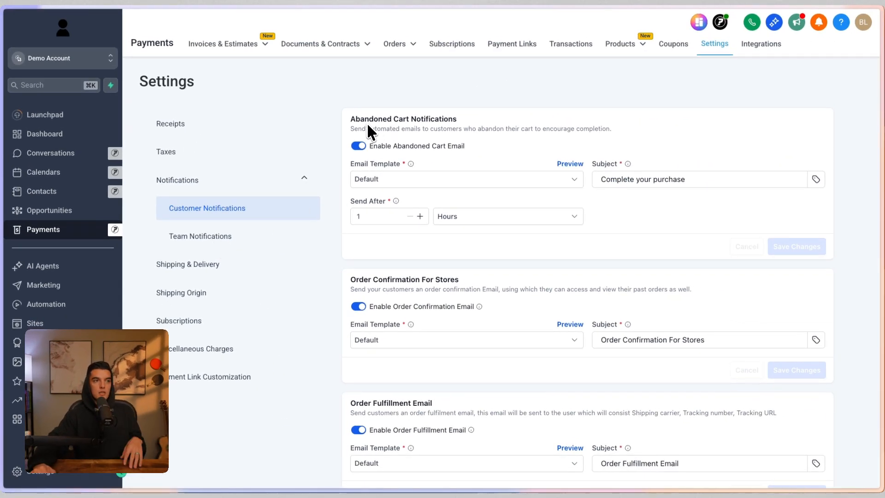
pyautogui.moveTo(351, 119); pyautogui.dragTo(430, 119)
pyautogui.scroll(-2, 371, 271)
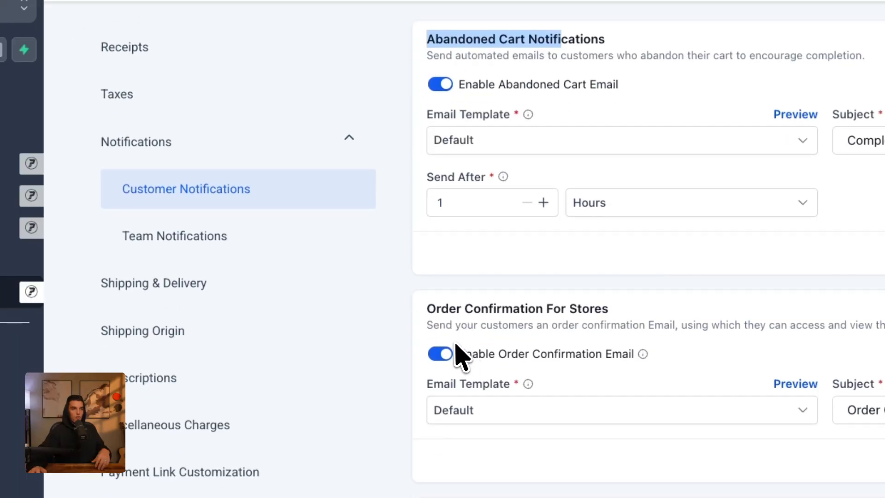
# Open the Team Notifications settings and inspect the order confirmation email's subject and its custom values without changing them.
pyautogui.click(190, 235)
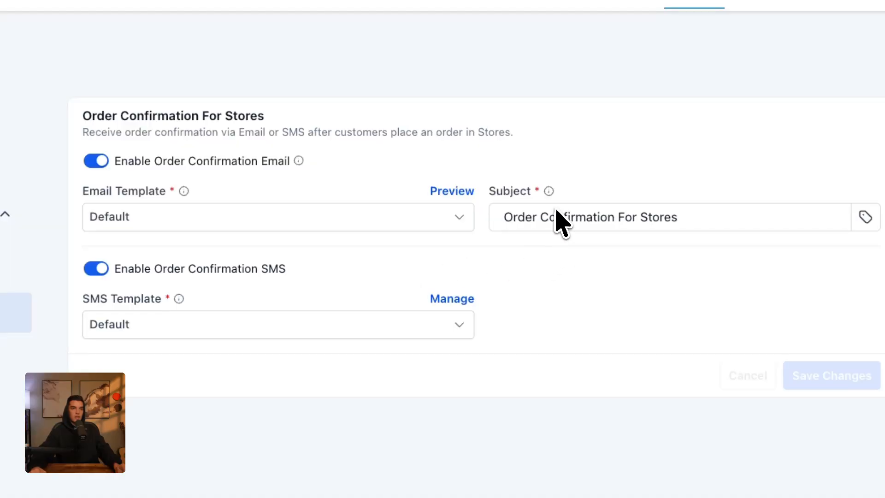
pyautogui.click(687, 225)
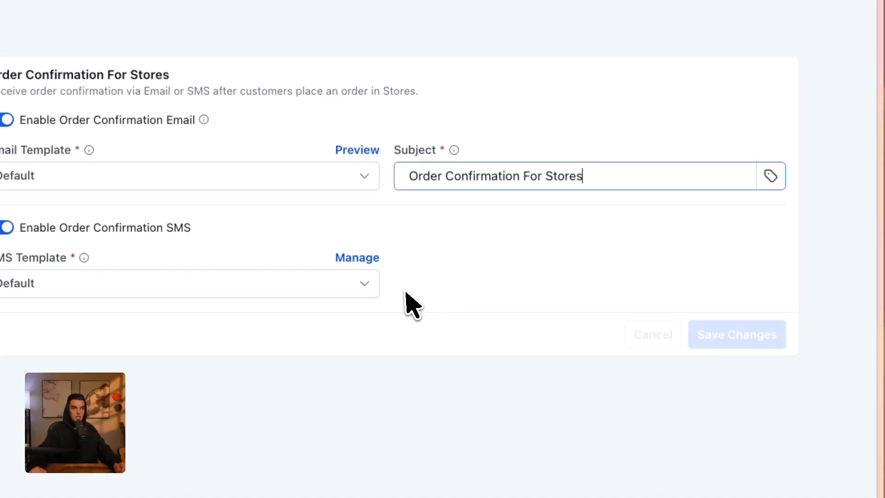
pyautogui.click(770, 175)
pyautogui.click(512, 240)
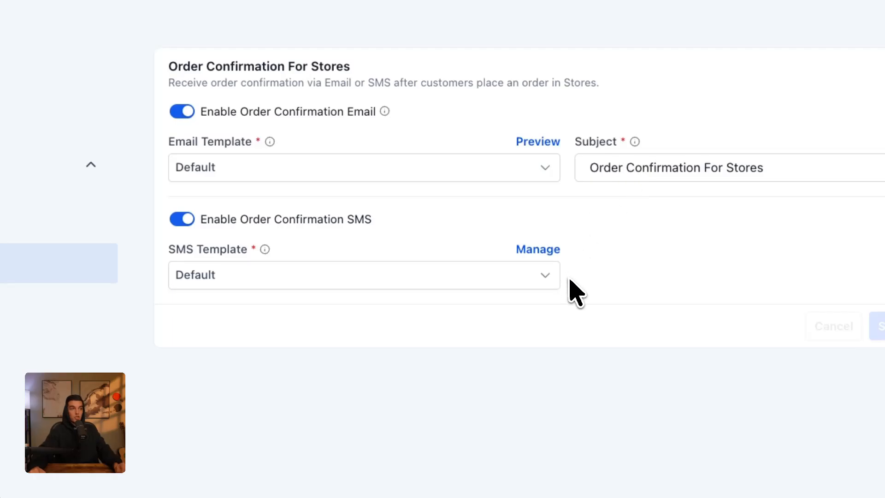
# Open Shipping & Delivery, finish the shipping setup guide, and return to the profile overview to examine the General Profile.
pyautogui.click(206, 266)
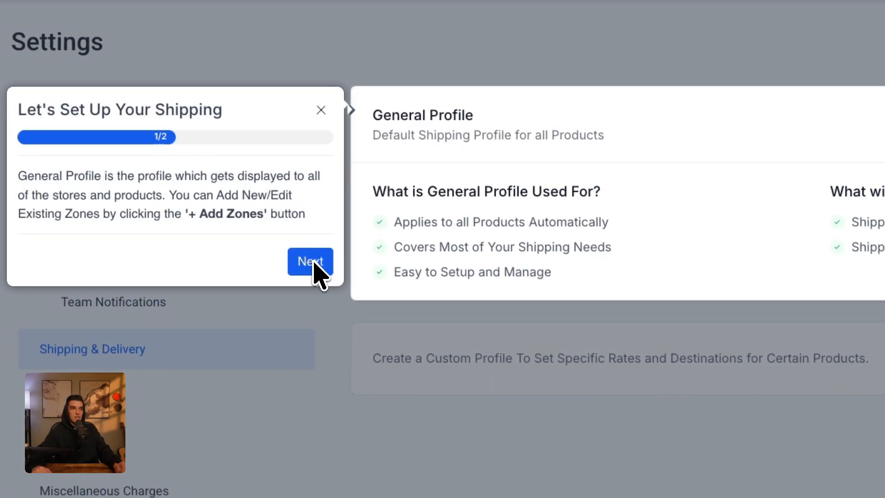
pyautogui.click(314, 261)
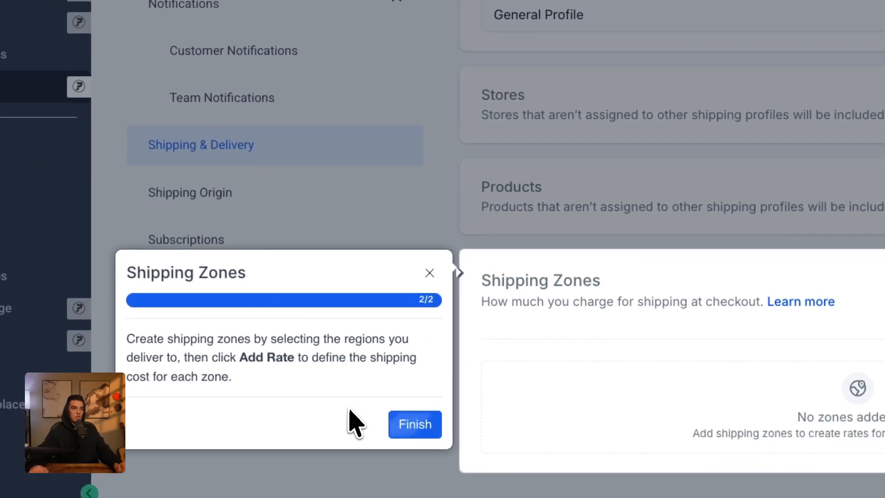
pyautogui.click(415, 431)
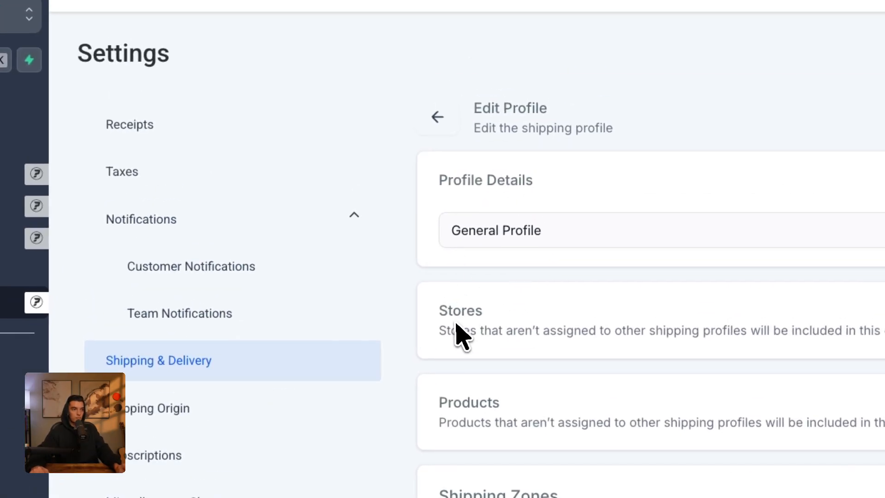
pyautogui.click(438, 119)
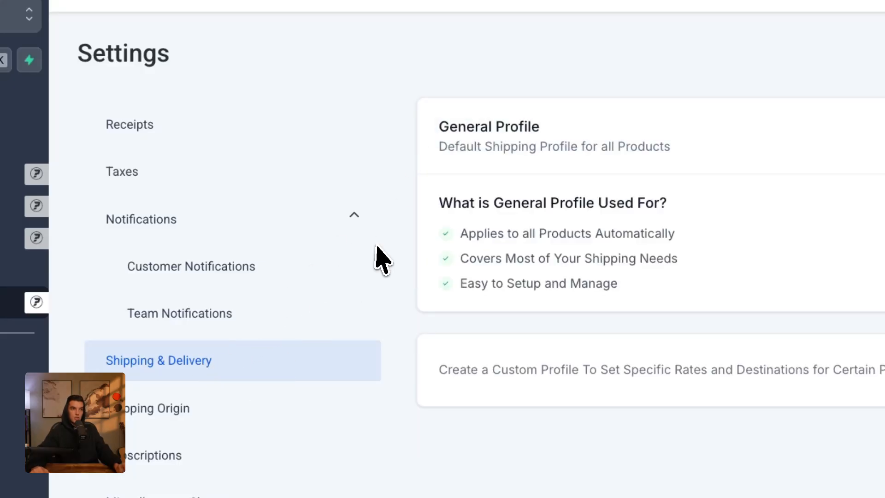
pyautogui.moveTo(594, 131); pyautogui.dragTo(377, 111)
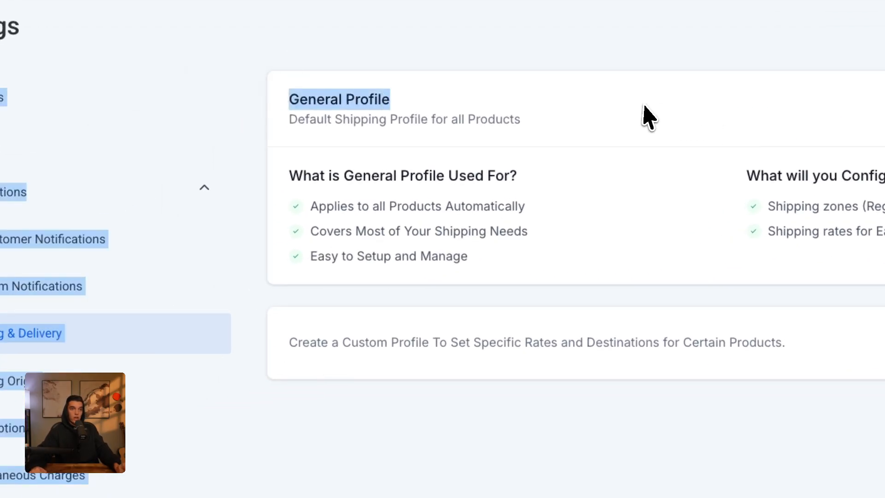
pyautogui.click(645, 107)
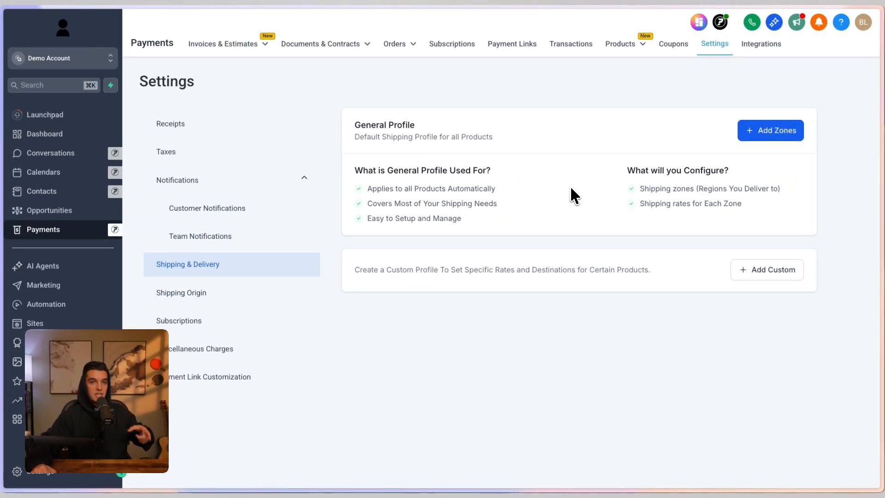
# Review the Shipping Origin form and the failed-payment retry and invoice options in the Subscriptions settings.
pyautogui.click(203, 296)
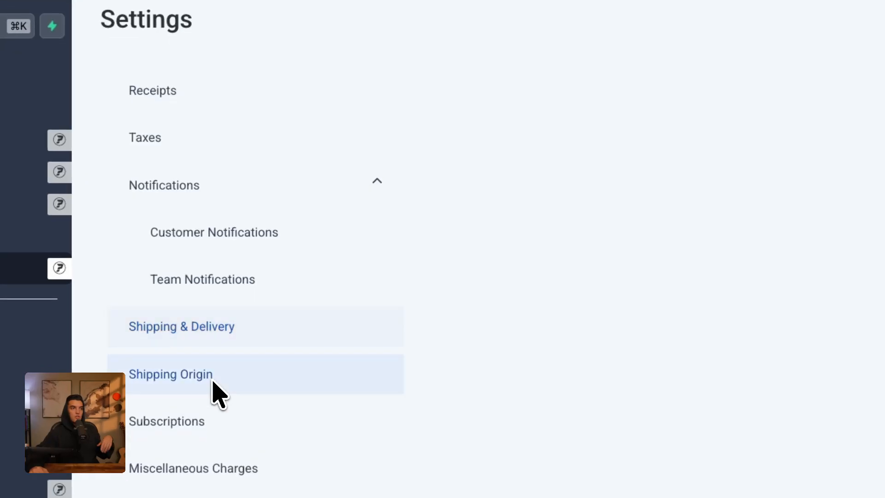
pyautogui.scroll(-2, 497, 229)
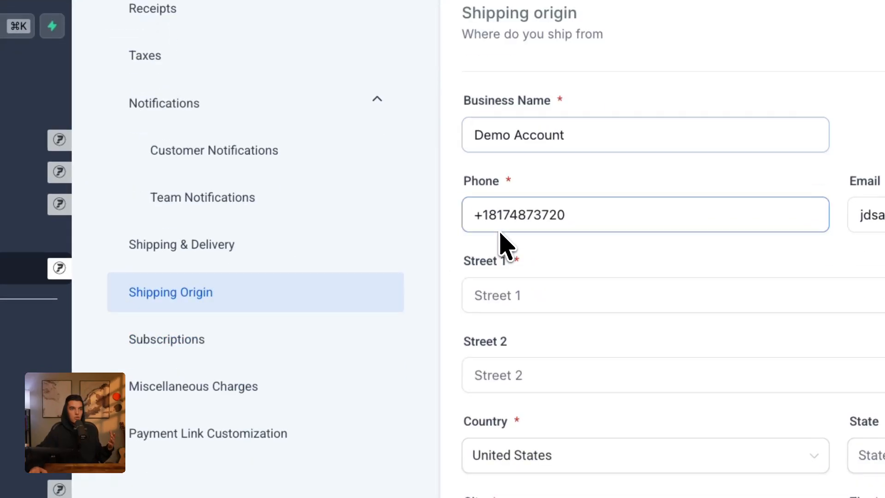
pyautogui.click(204, 346)
pyautogui.scroll(-3, 562, 297)
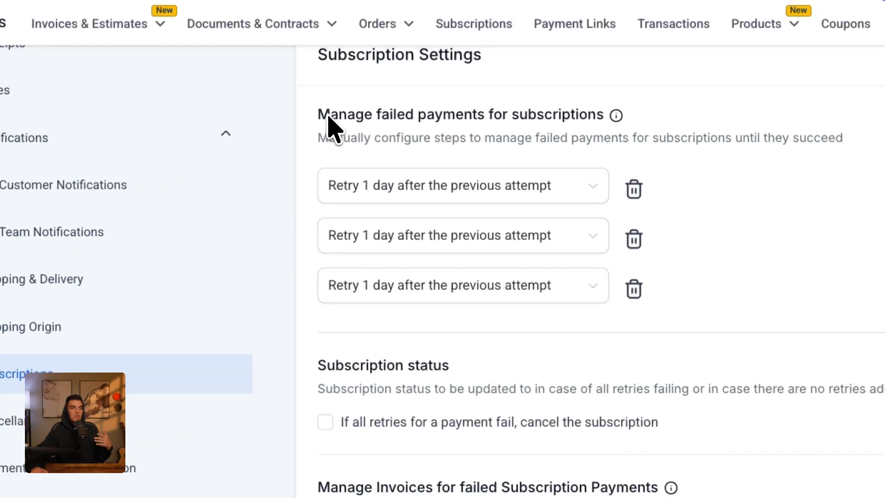
pyautogui.scroll(3, 328, 117)
pyautogui.moveTo(319, 229); pyautogui.dragTo(583, 239)
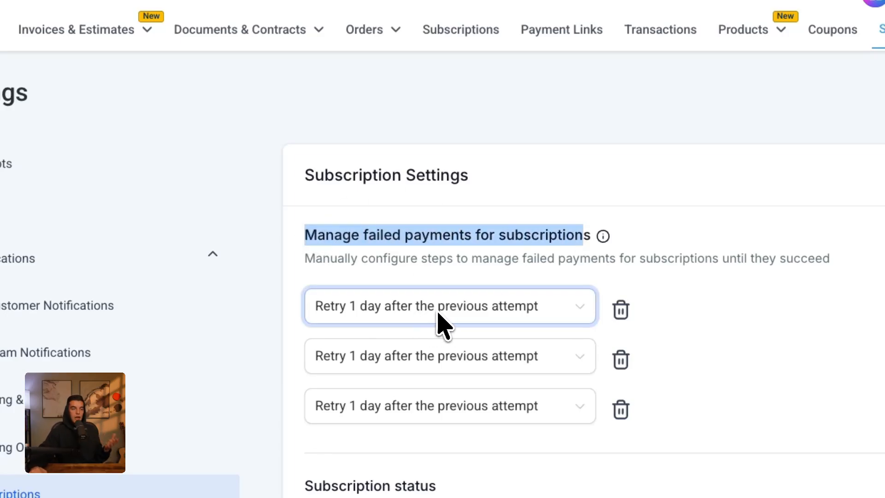
pyautogui.scroll(-2, 694, 326)
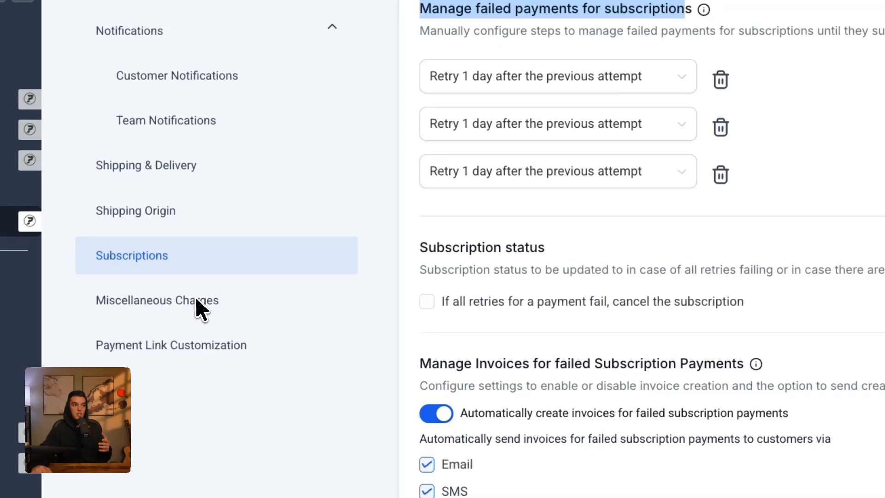
# Check the processing charges option under Miscellaneous Charges, and look over the Payment Link Customization preview.
pyautogui.click(220, 282)
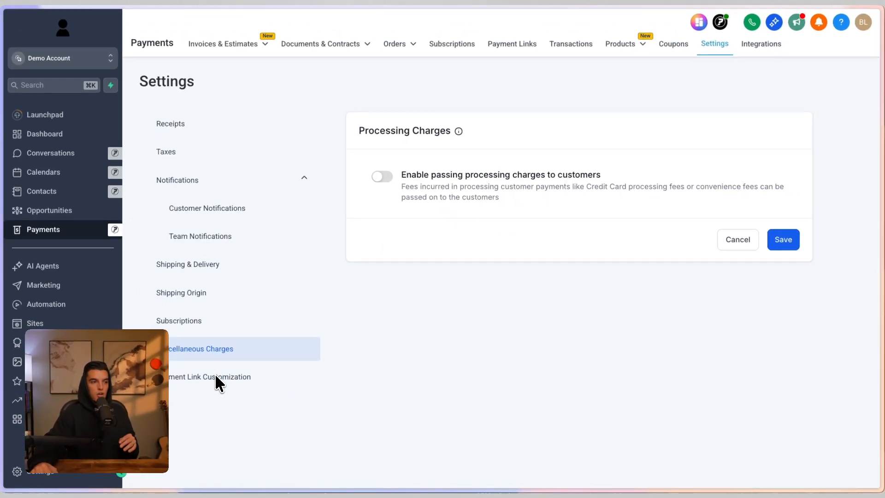
pyautogui.click(224, 377)
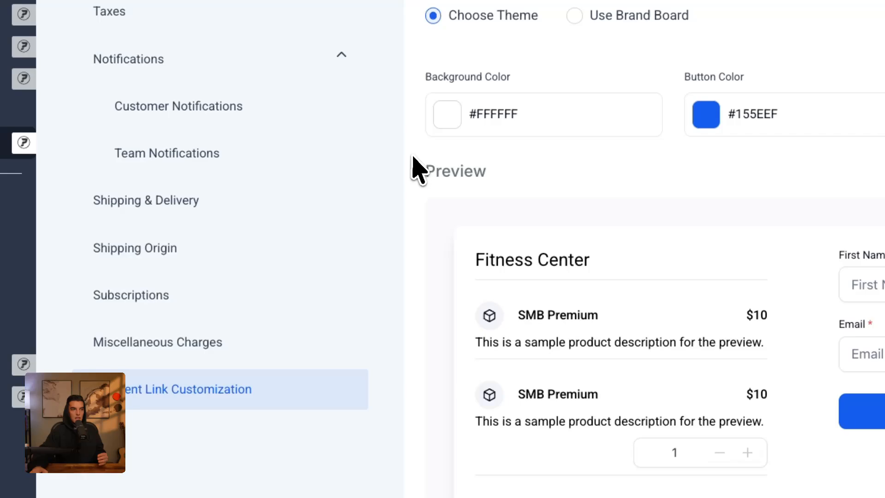
pyautogui.scroll(-3, 412, 156)
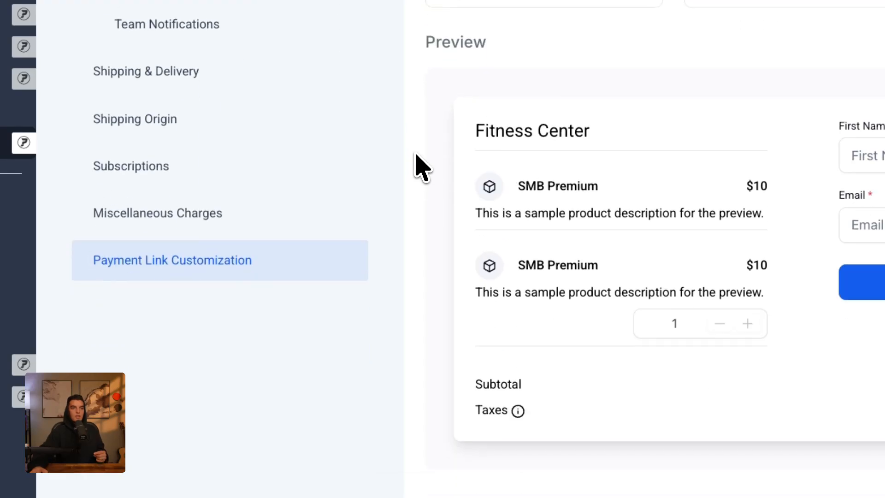
pyautogui.scroll(3, 427, 154)
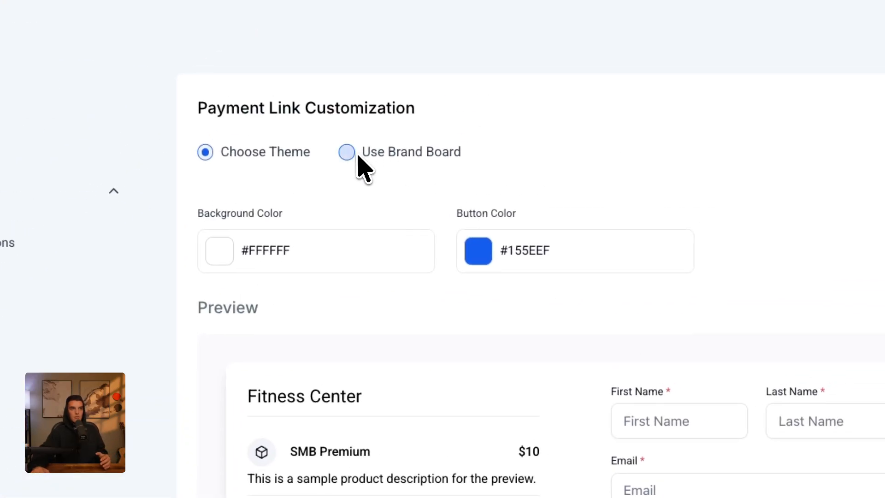
# Switch the payment link styling to Use Brand Board with Elements (Default) and check the preview.
pyautogui.click(356, 155)
pyautogui.scroll(-3, 565, 252)
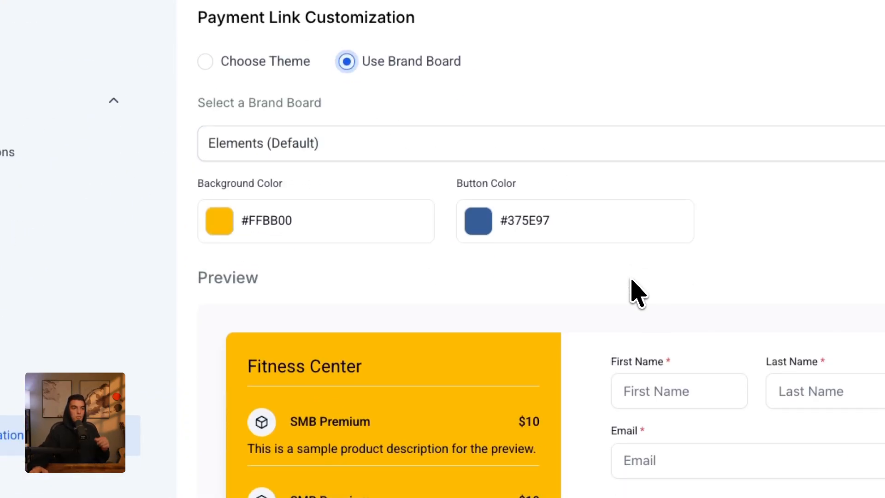
pyautogui.scroll(5, 567, 281)
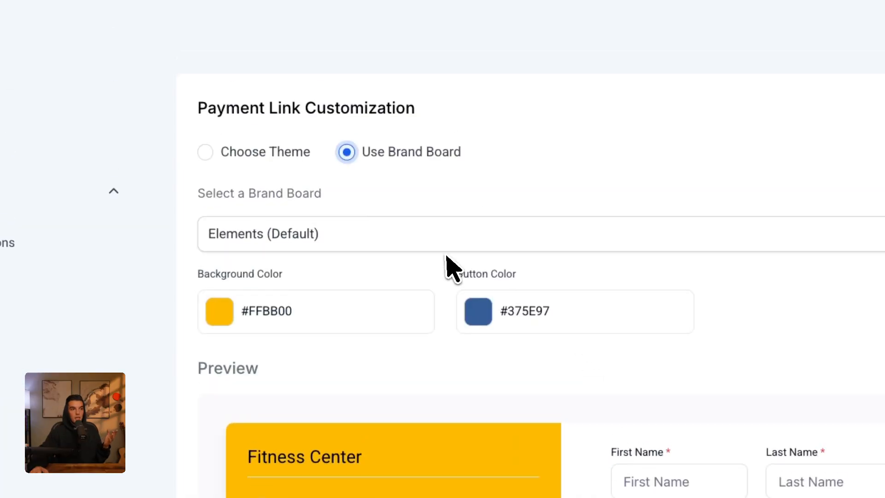
# Switch the payment link styling back to Choose Theme, and open the payment Integrations page to look over the main providers.
pyautogui.click(251, 153)
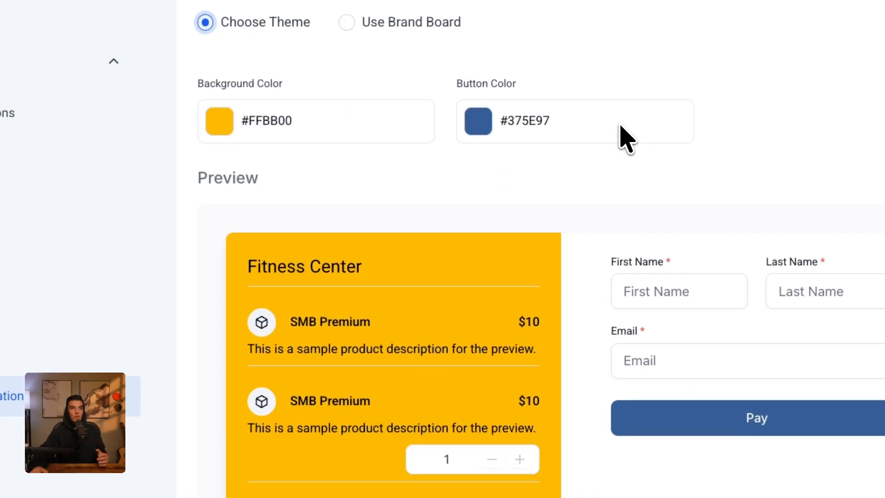
pyautogui.click(713, 60)
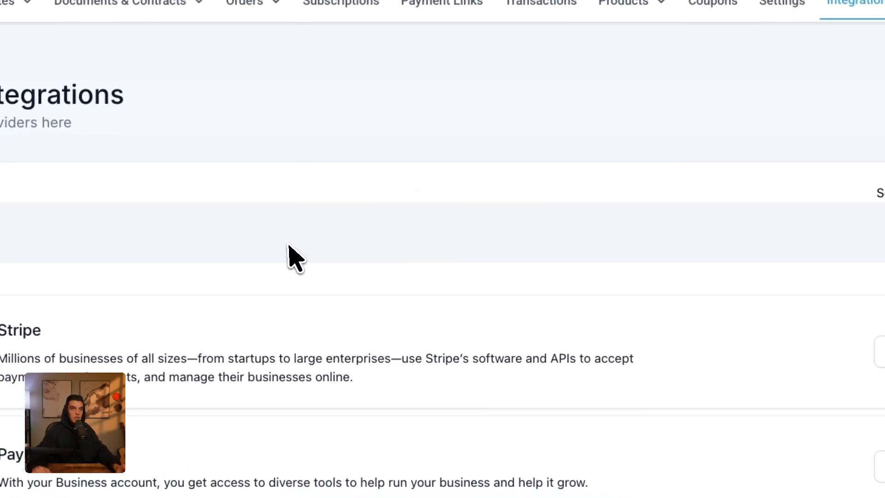
pyautogui.scroll(-5, 618, 231)
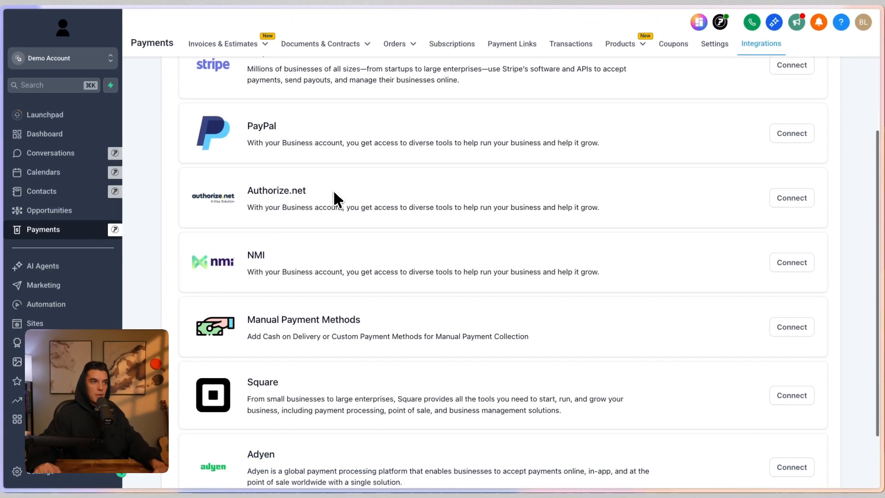
pyautogui.scroll(-2, 336, 199)
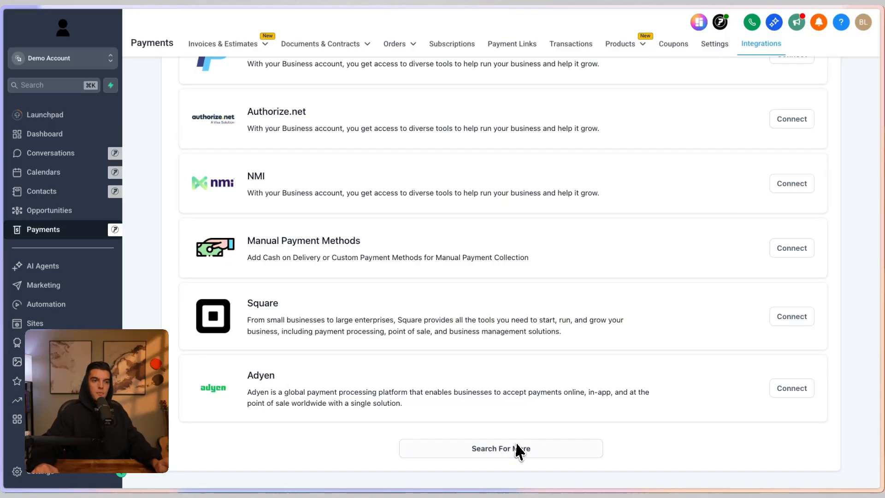
# Open the full list of payment integrations, look through the installable providers, and return to the Payment Integrations page.
pyautogui.click(517, 450)
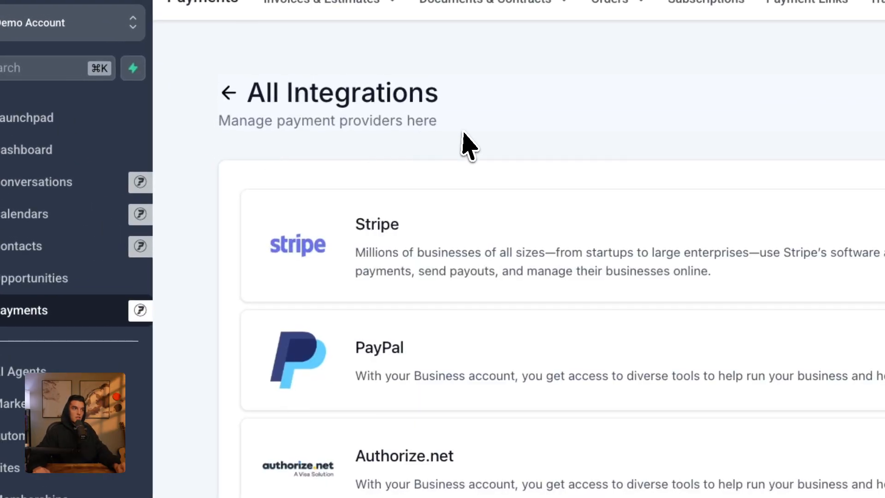
pyautogui.scroll(-15, 518, 266)
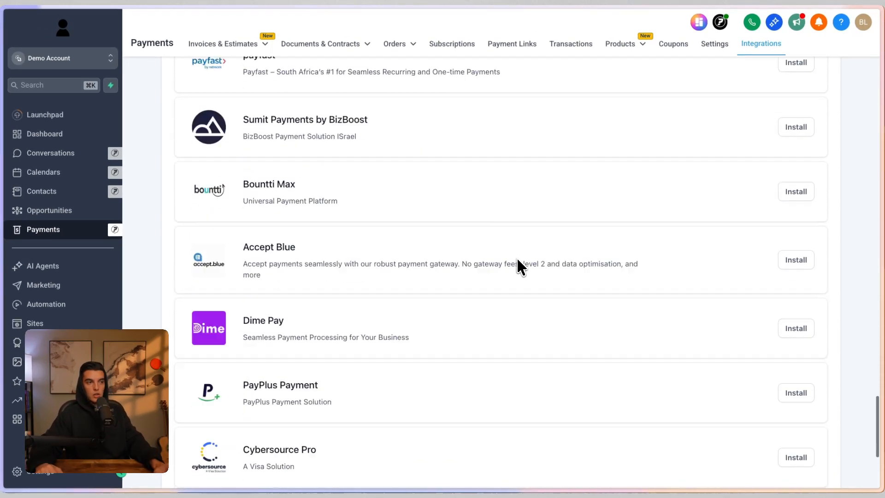
pyautogui.scroll(-4, 517, 259)
pyautogui.scroll(13, 517, 259)
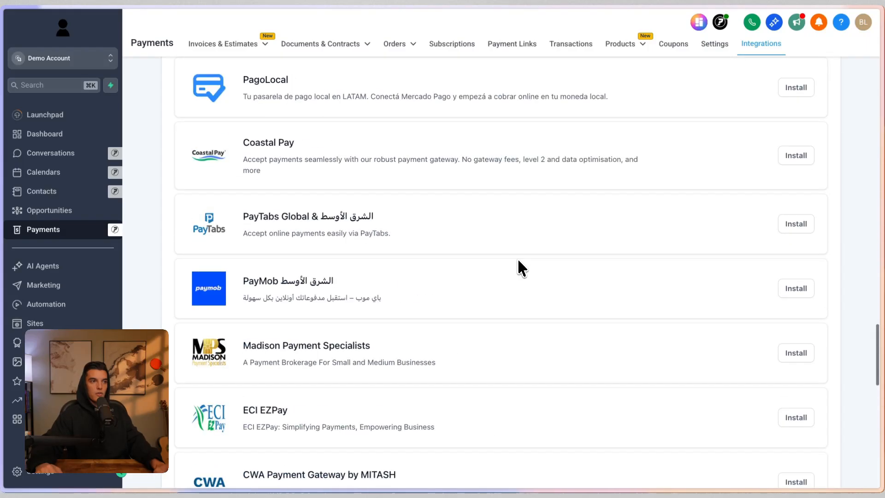
pyautogui.scroll(10, 517, 258)
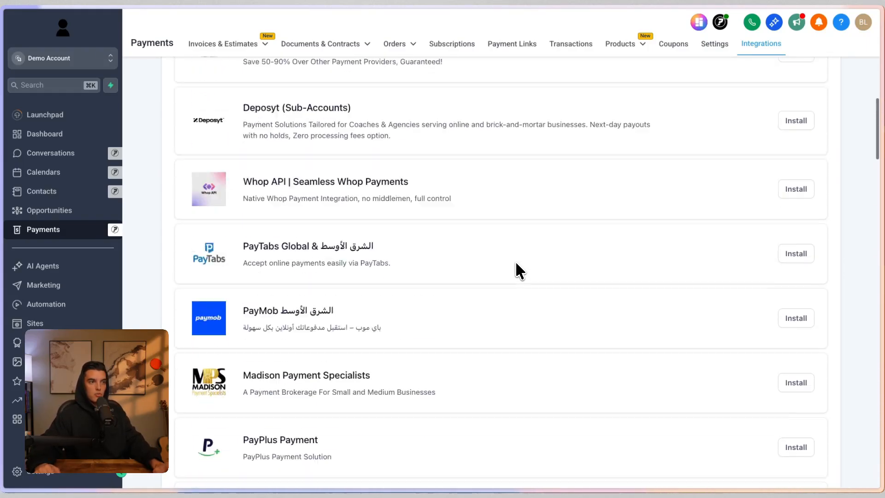
pyautogui.scroll(10, 516, 261)
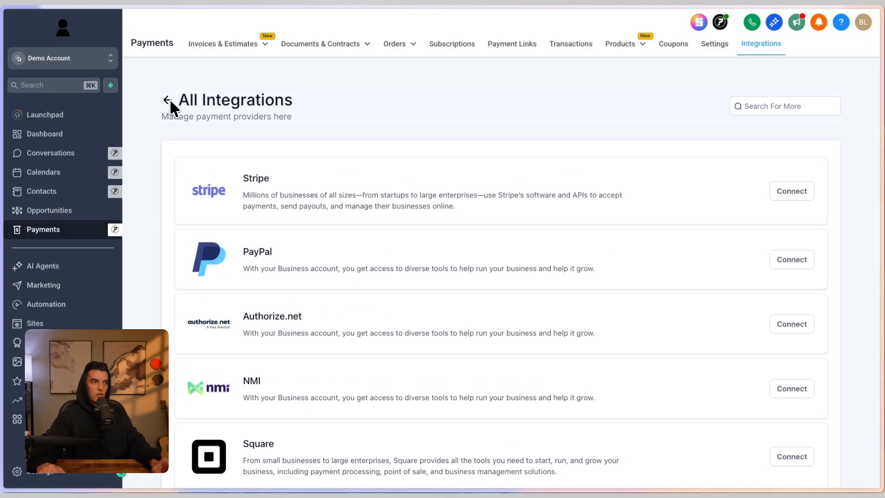
pyautogui.click(168, 100)
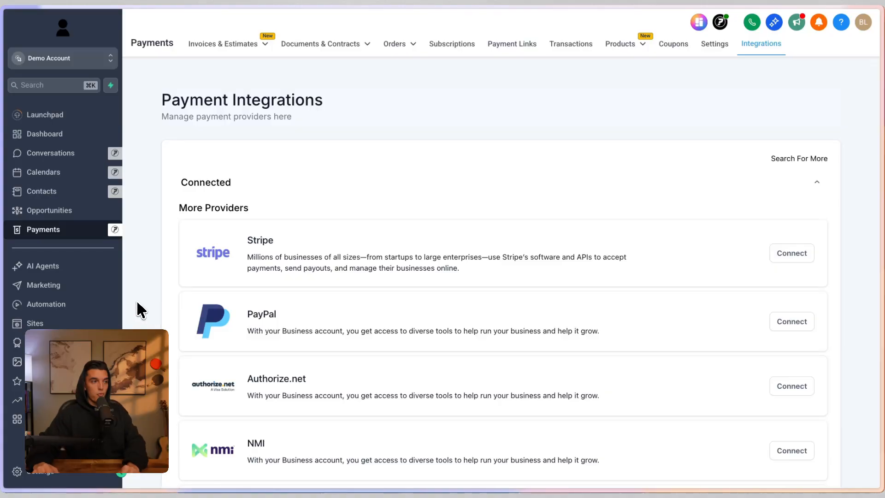
# Open the course creator's personal website in a new browser tab.
pyautogui.moveTo(4, 288)
pyautogui.click(89, 84)
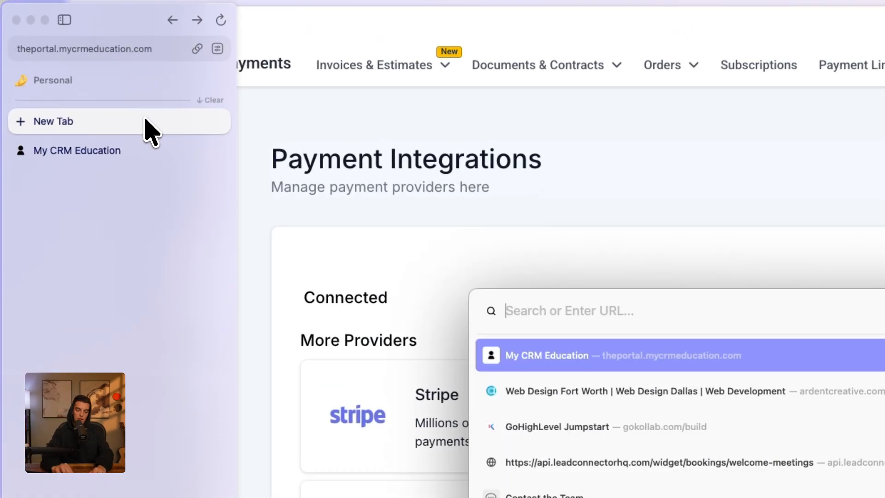
pyautogui.write('joshua')
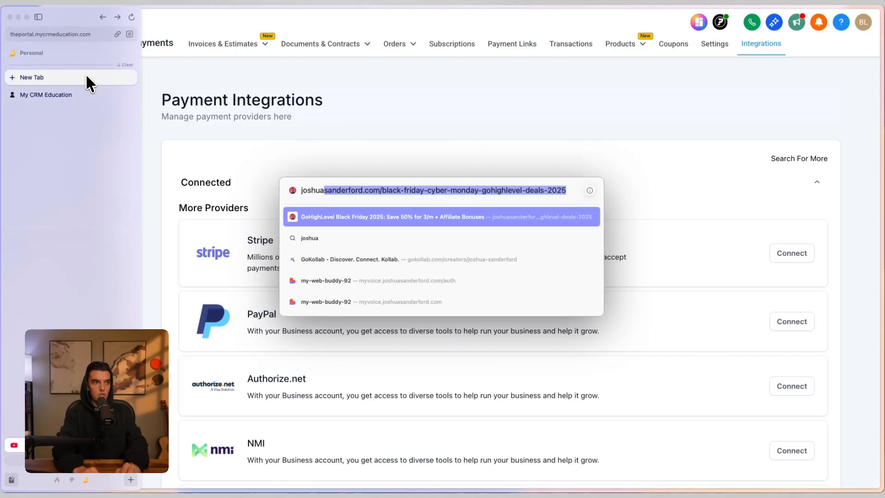
pyautogui.write('sanderford.com')
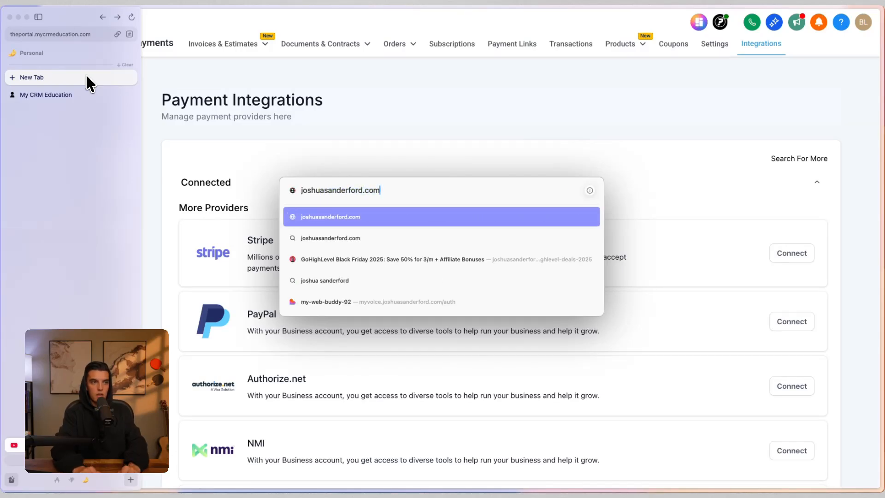
pyautogui.press('Return')
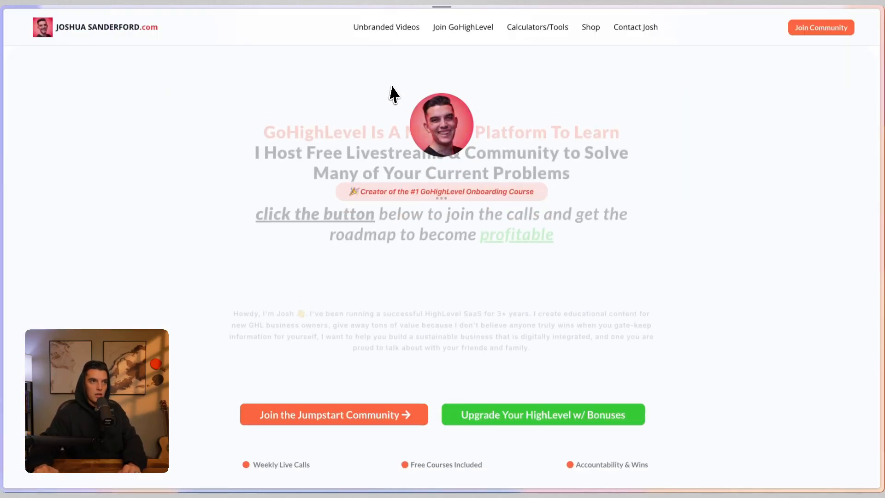
# Look over the site's Calculators/Tools options, and view the Jumpstart Community account form before closing it.
pyautogui.moveTo(538, 28)
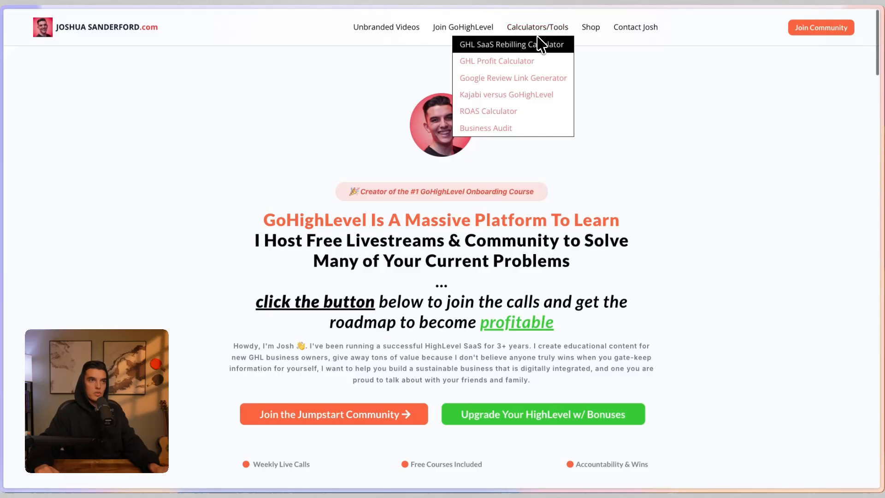
pyautogui.click(523, 125)
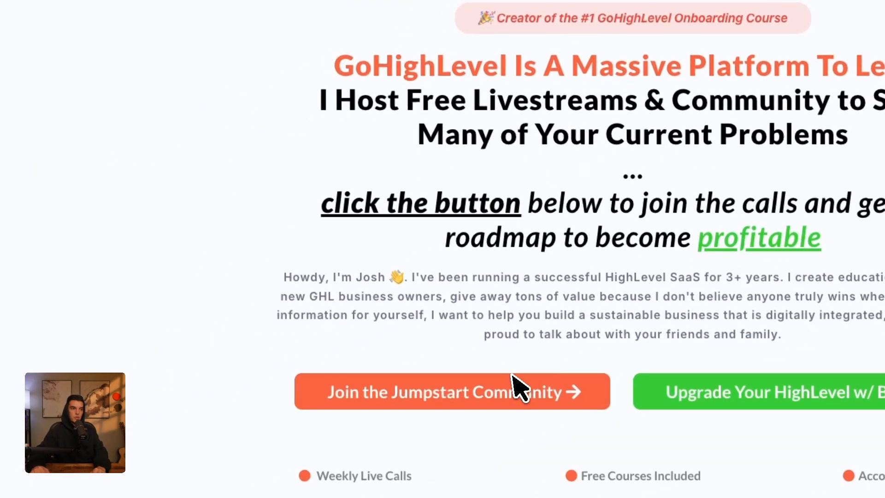
pyautogui.click(361, 415)
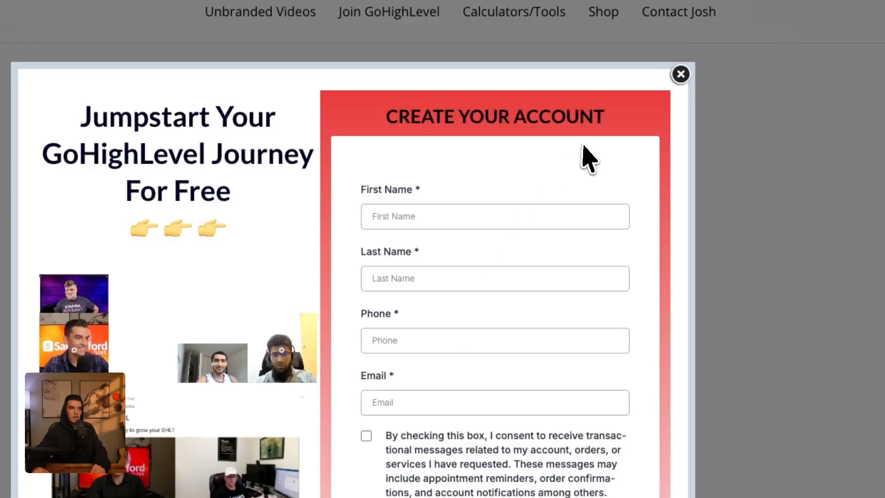
pyautogui.click(681, 74)
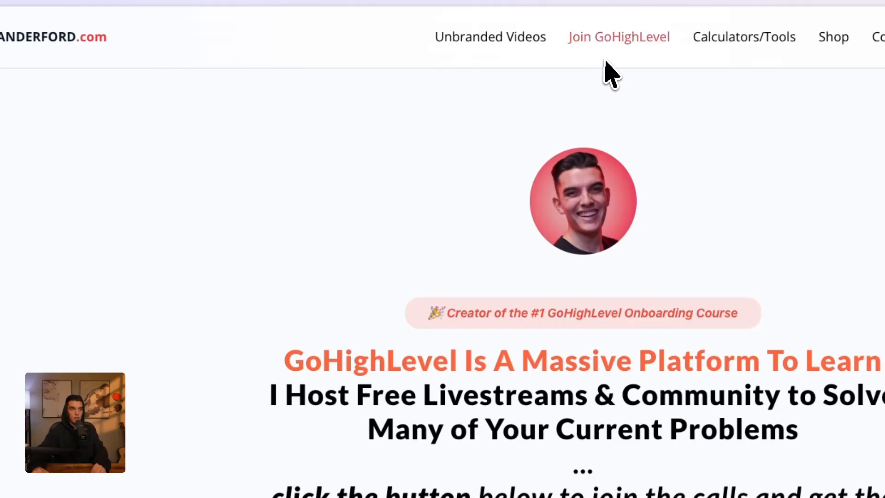
# Open the Join GoHighLevel page and examine its testimonials, affiliate bonuses, onboarding calls, awards and feature comparison.
pyautogui.scroll(-10, 240, 269)
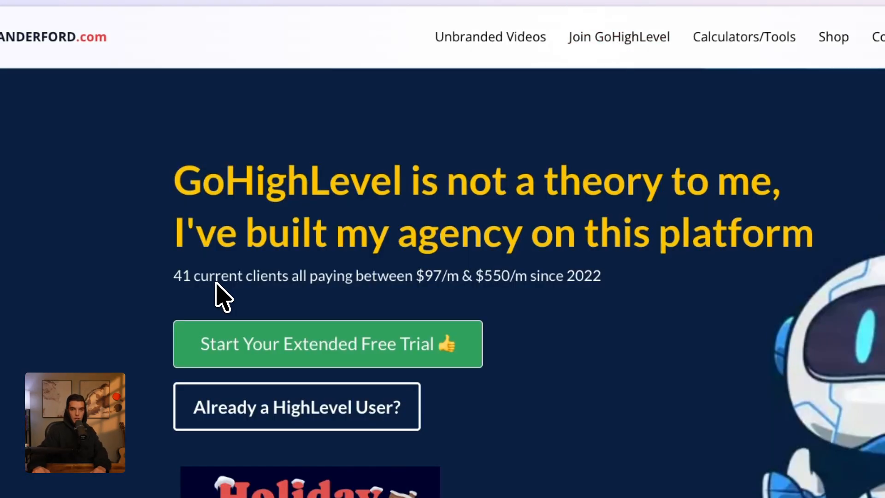
pyautogui.scroll(-15, 223, 297)
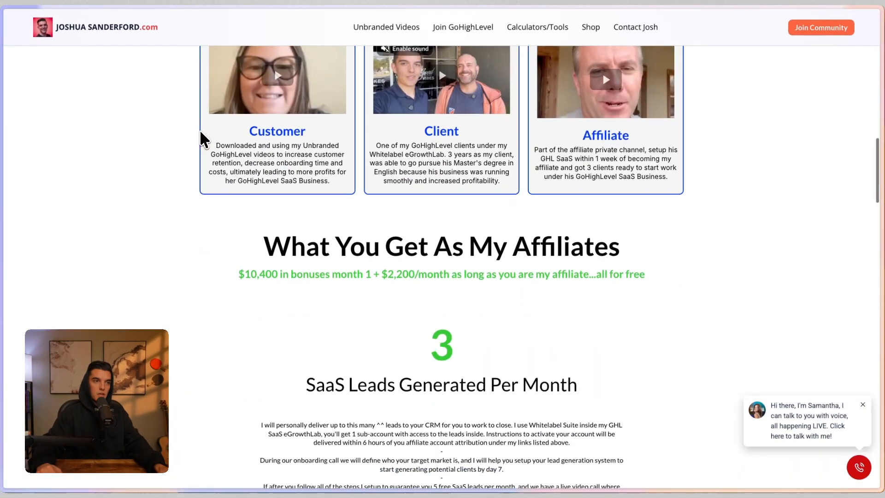
pyautogui.scroll(-7, 200, 132)
pyautogui.scroll(10, 200, 129)
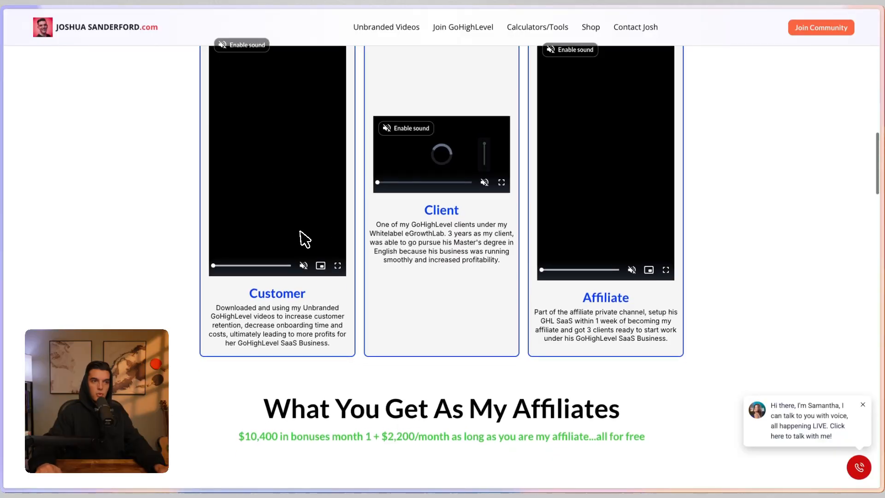
pyautogui.scroll(-13, 188, 249)
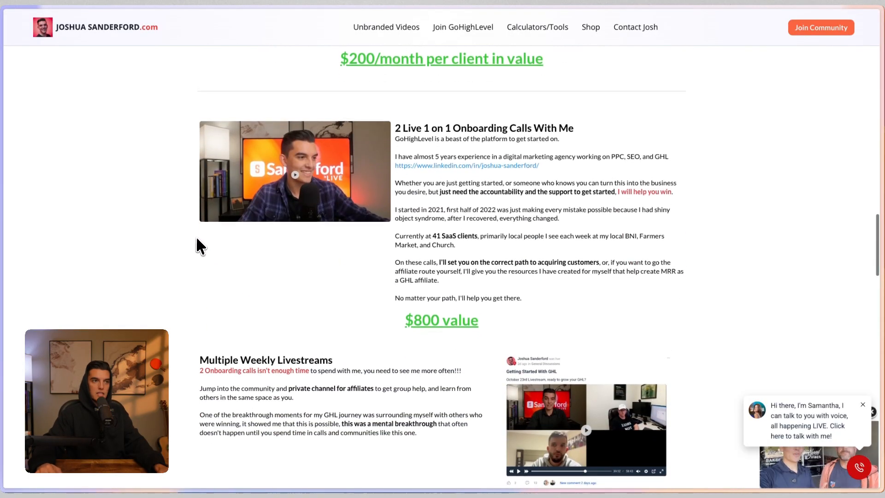
pyautogui.scroll(-20, 197, 239)
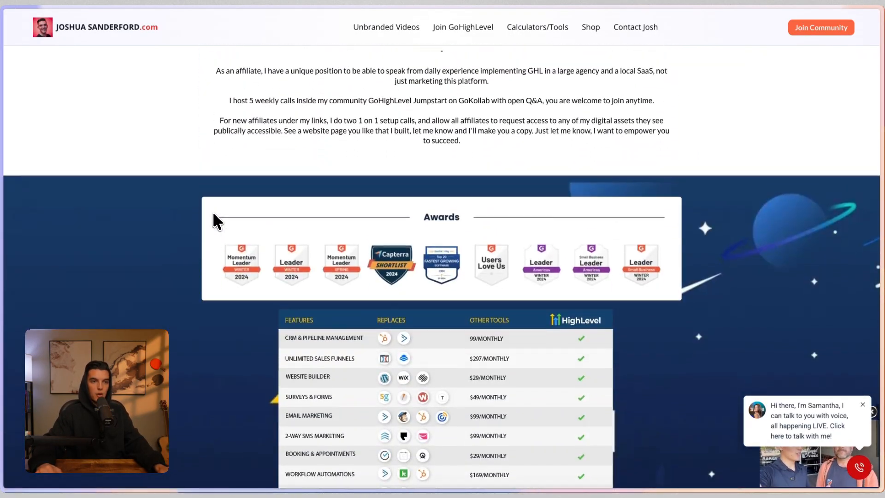
pyautogui.scroll(20, 214, 216)
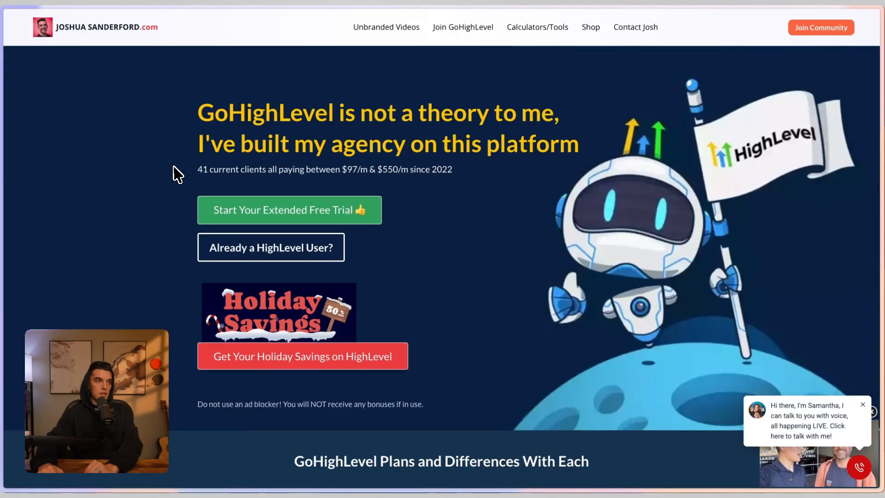